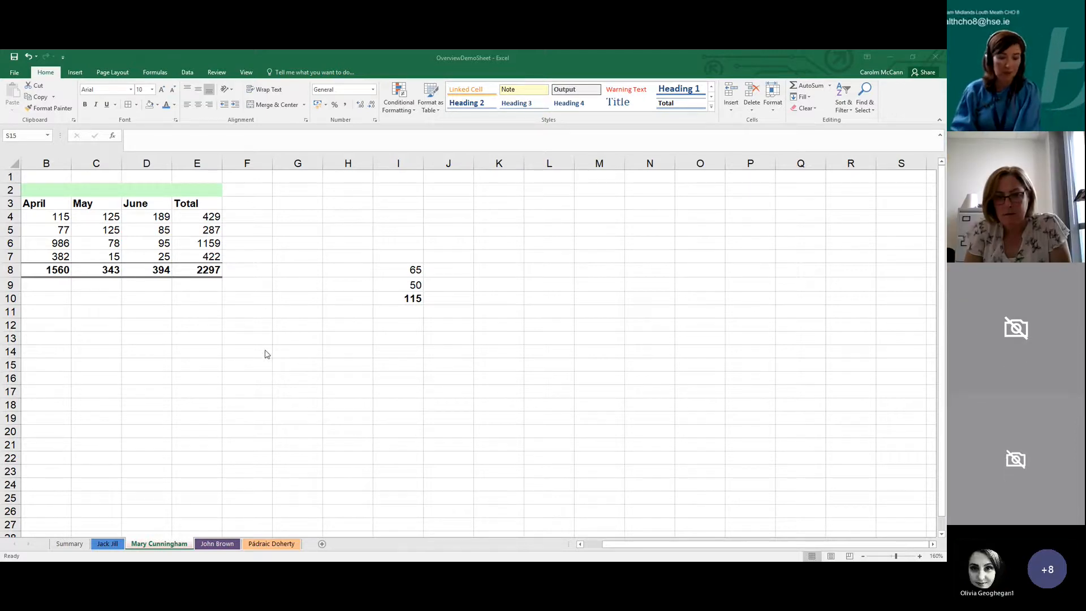
click(270, 376)
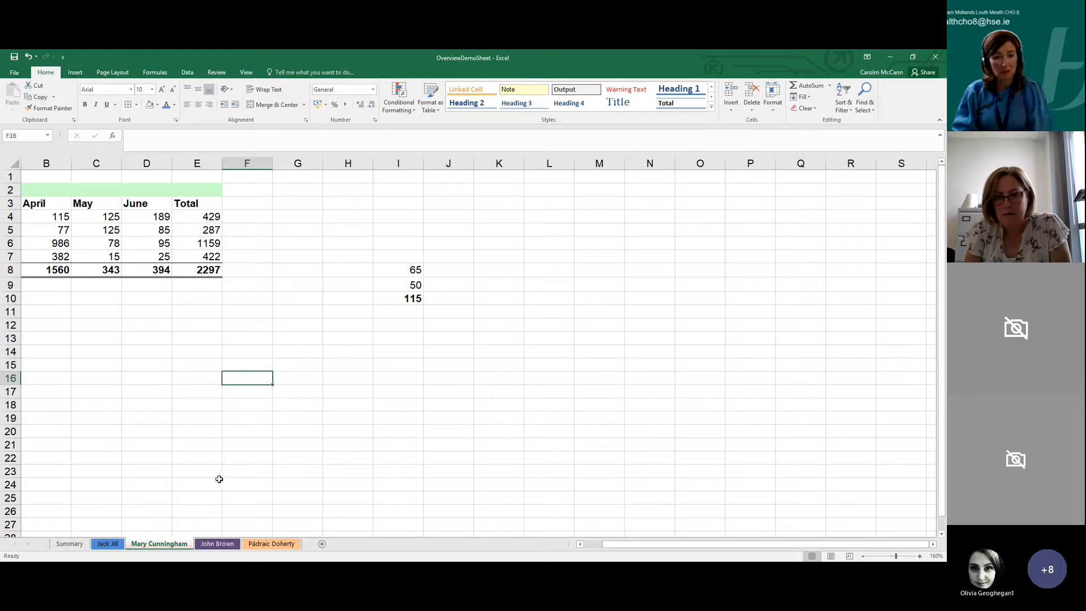
click(201, 301)
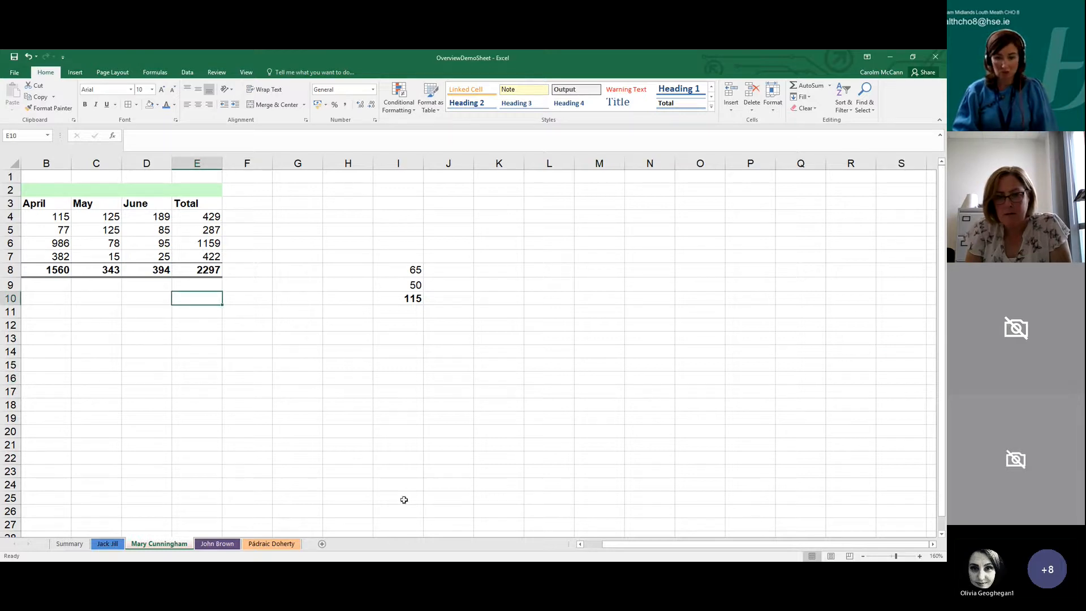
mouse_move(605, 544)
mouse_down()
mouse_move(574, 548)
mouse_move(592, 546)
mouse_up()
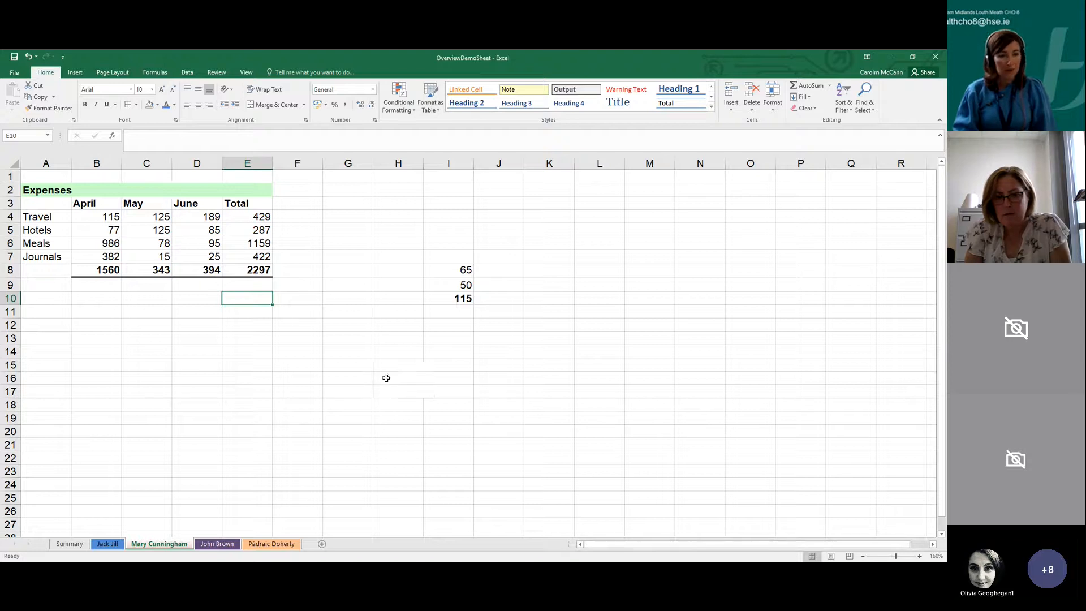
click(384, 377)
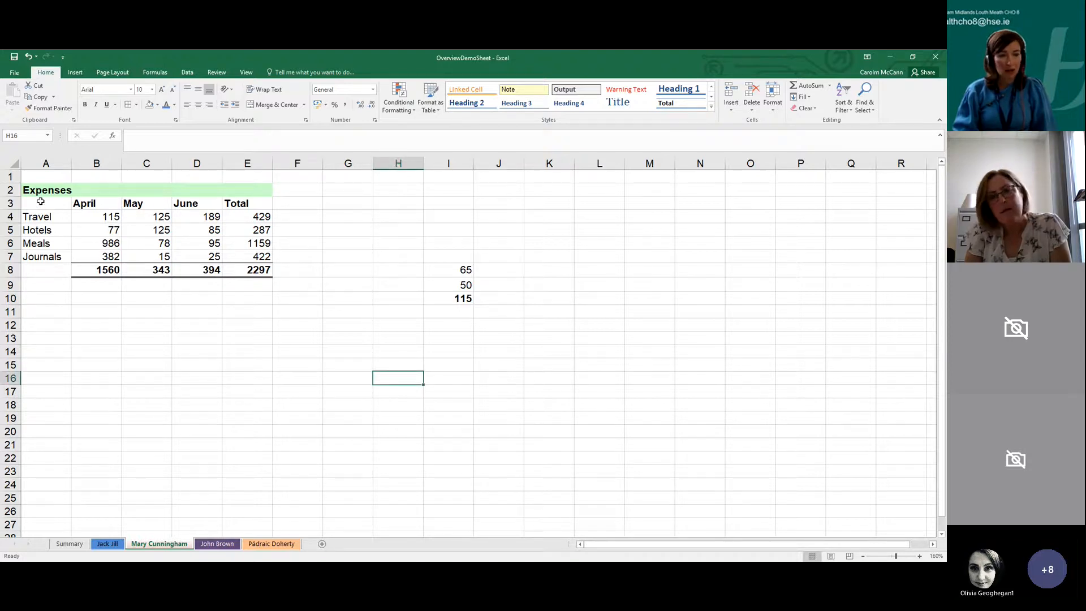
Try out different chart data selections in the Expenses table, such as A3:B7, A4:A7, B4:B7 and A3:D7
click(42, 205)
drag(63, 197, 103, 256)
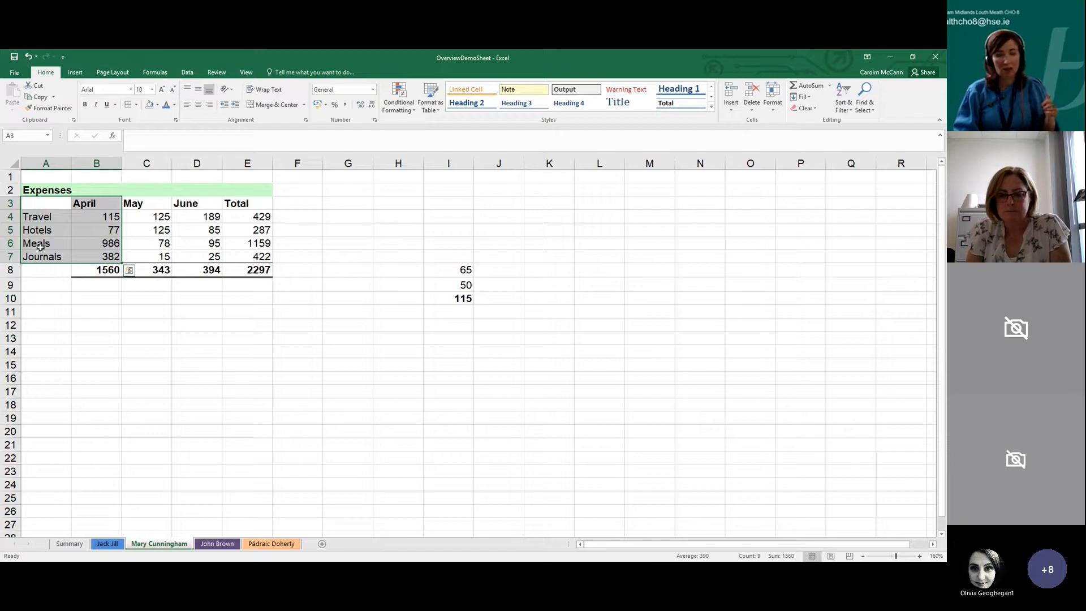
click(43, 298)
drag(41, 202, 95, 251)
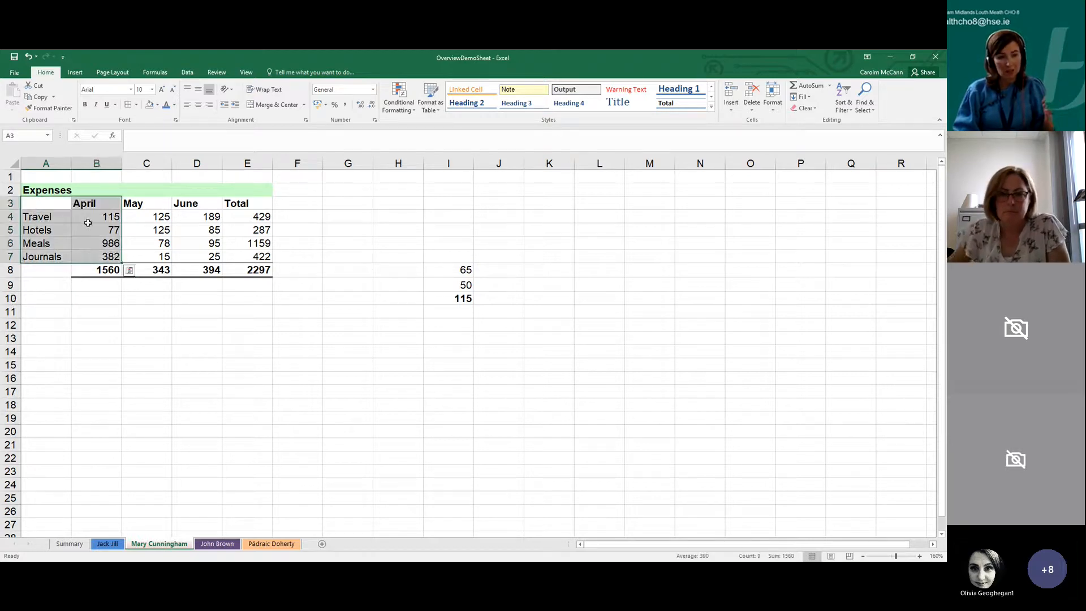
drag(49, 204, 95, 255)
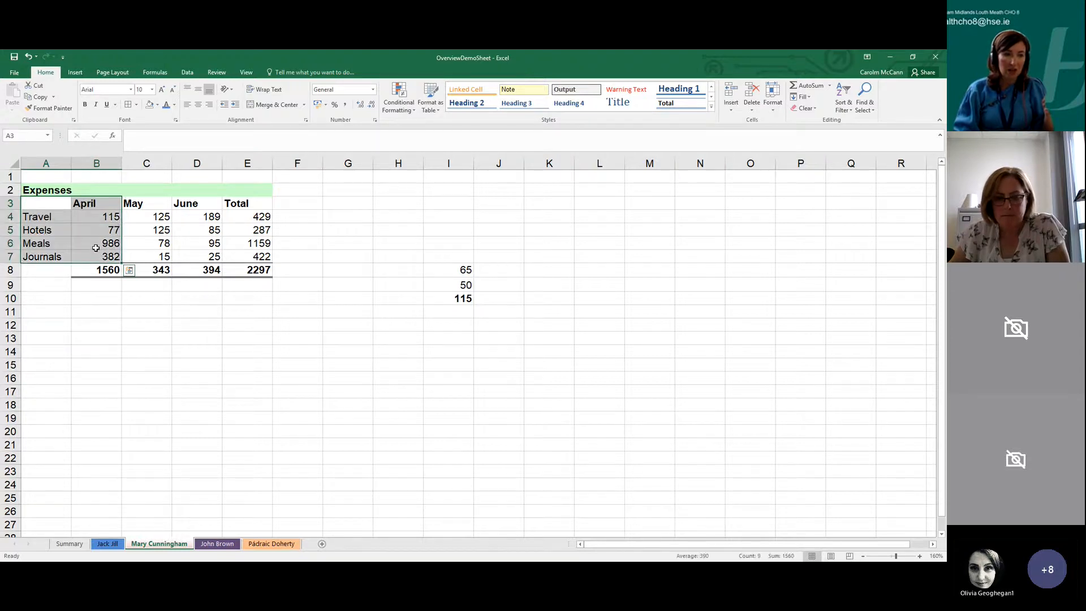
click(91, 204)
drag(34, 216, 41, 260)
drag(95, 217, 97, 259)
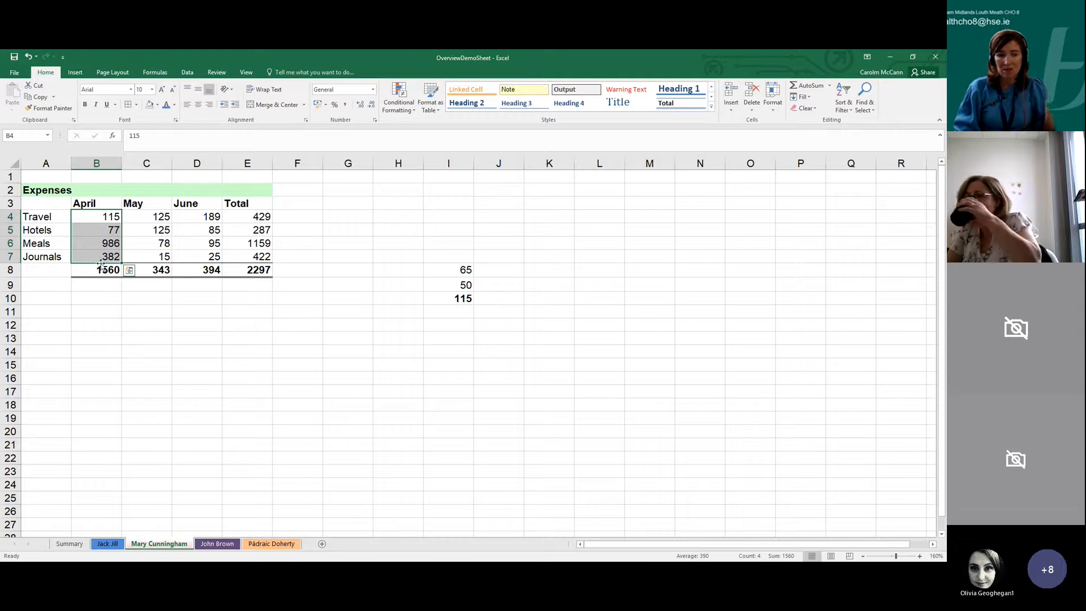
click(110, 309)
drag(44, 206, 191, 249)
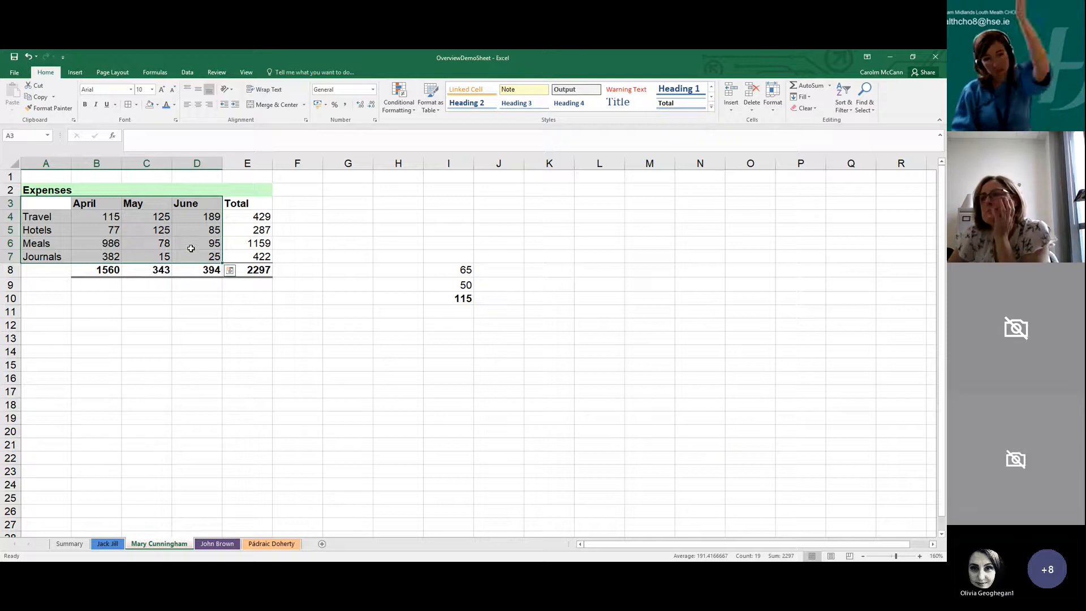
click(155, 243)
Select the expense categories and April figures in A3:B7 and preview pie, column and hierarchy chart types for them
drag(46, 203, 94, 251)
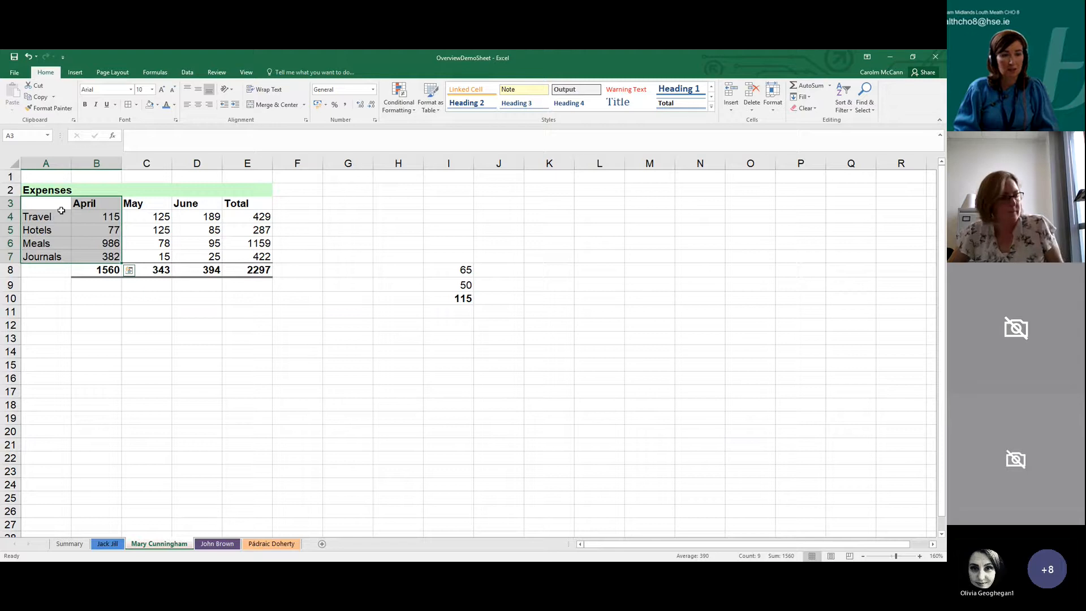
drag(45, 203, 105, 253)
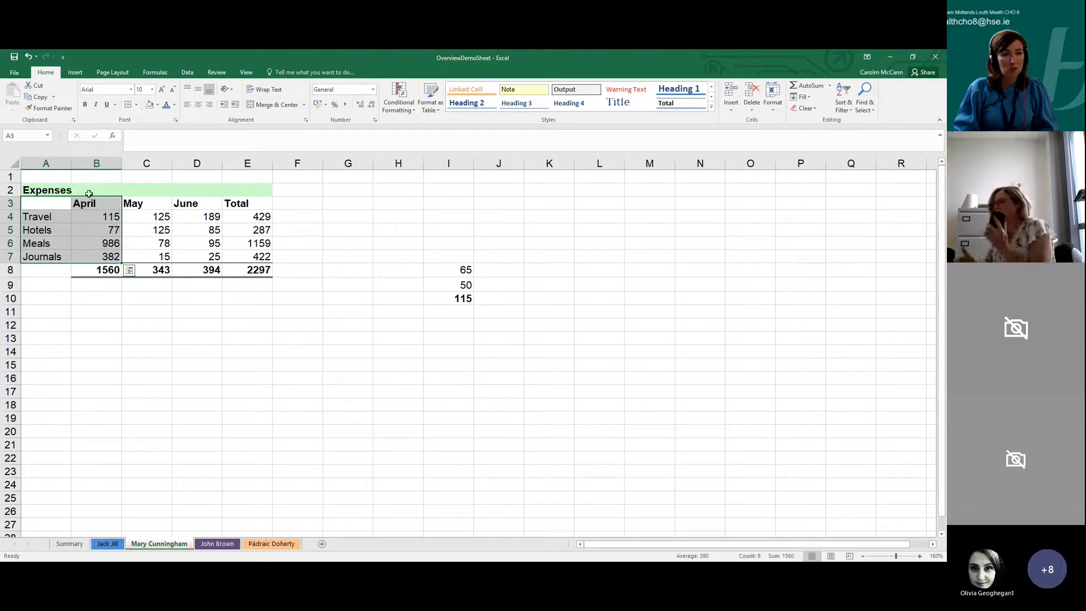
click(75, 73)
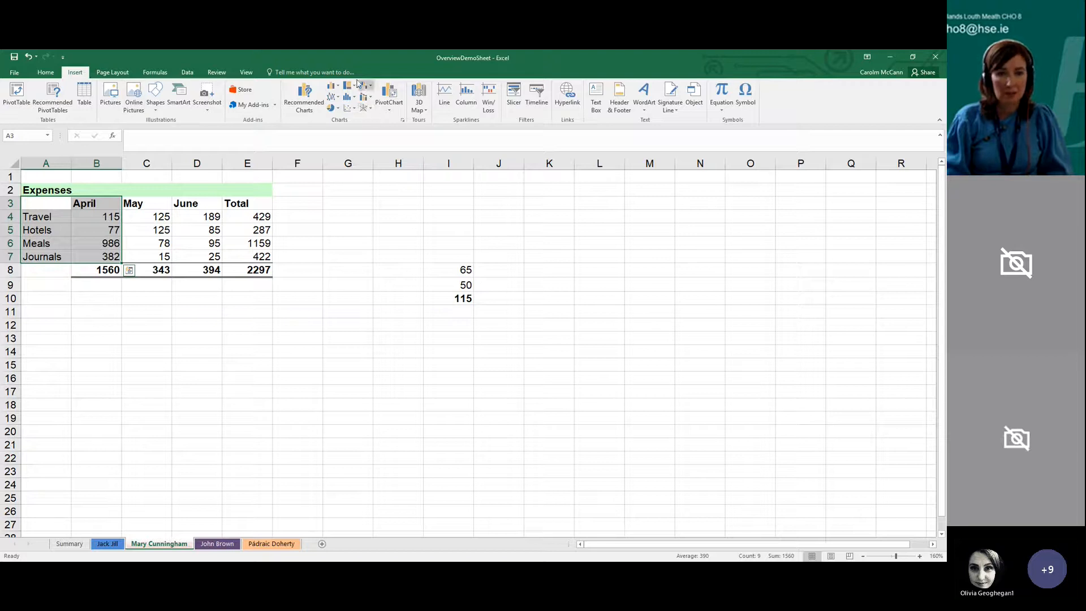
click(338, 108)
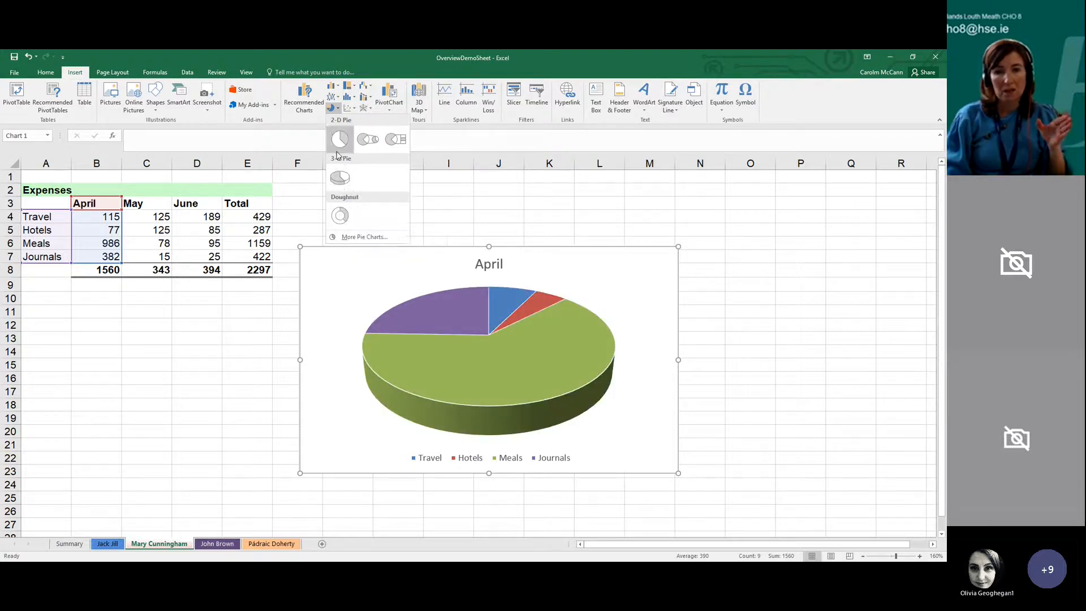
click(332, 87)
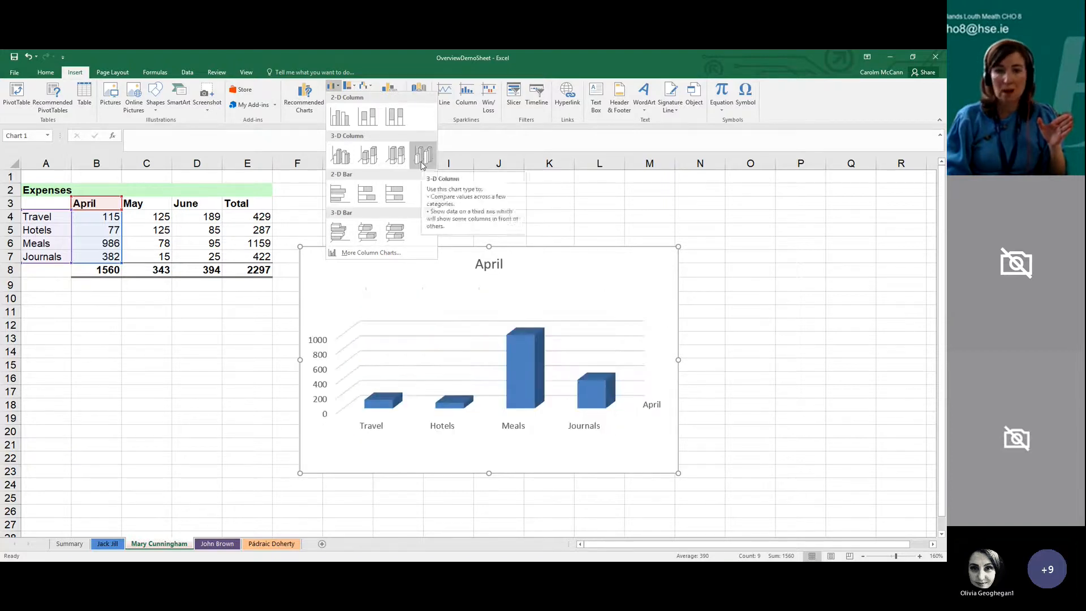
click(353, 88)
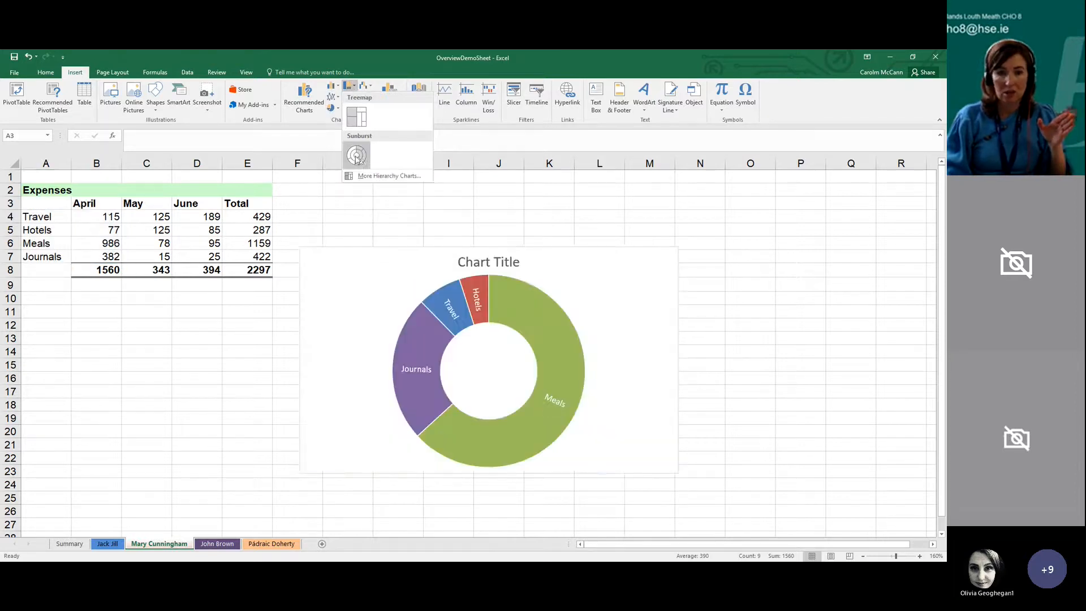
Insert the recommended pie chart for the April expenses and move it up beside the Expenses table
click(315, 111)
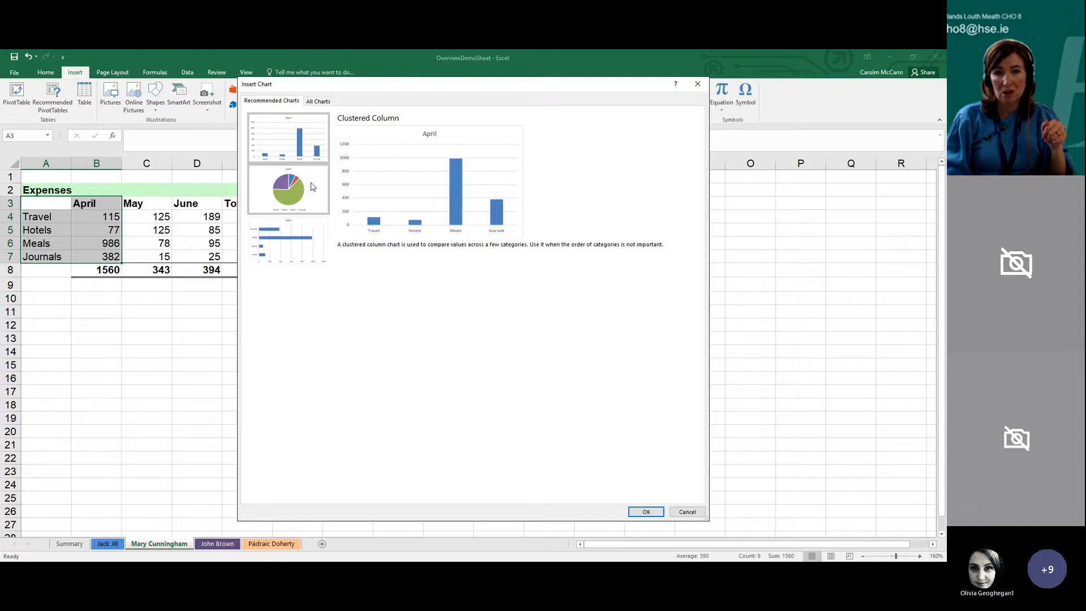
click(313, 187)
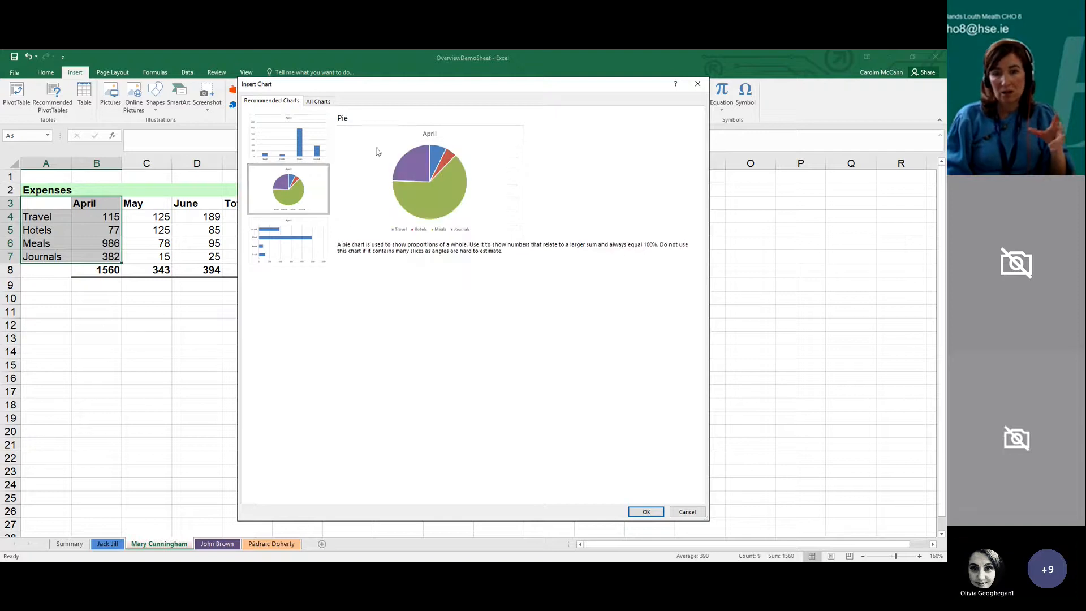
click(299, 144)
click(321, 191)
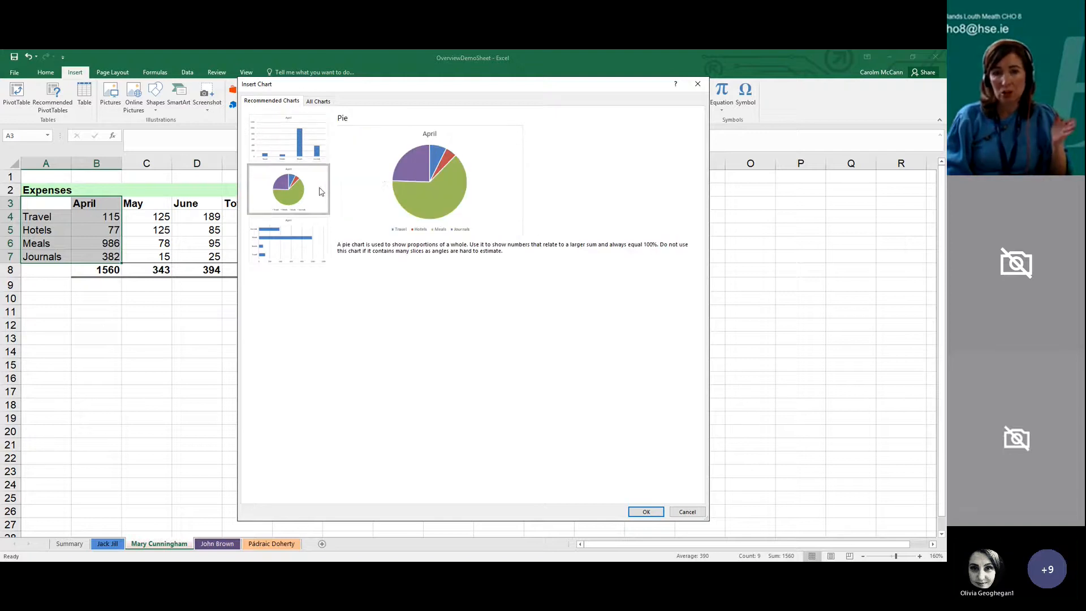
click(646, 512)
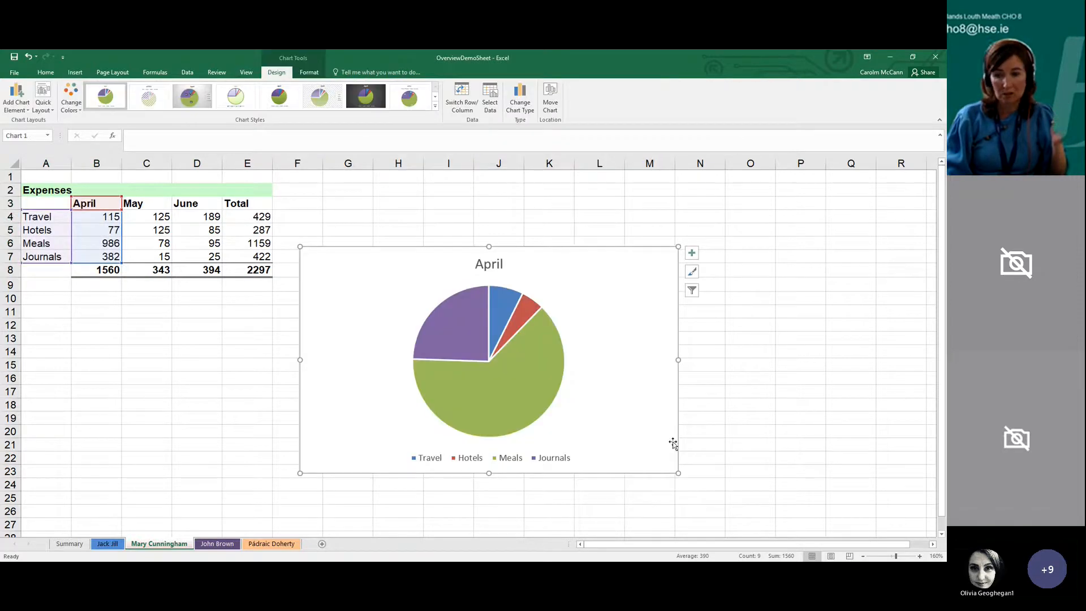
drag(646, 430, 638, 371)
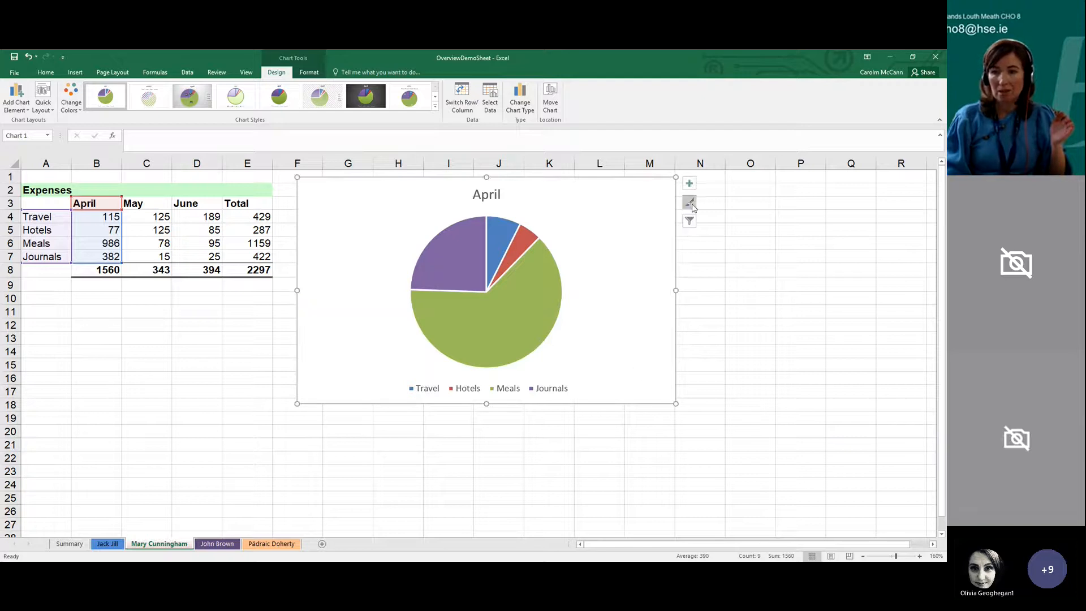
right_click(593, 277)
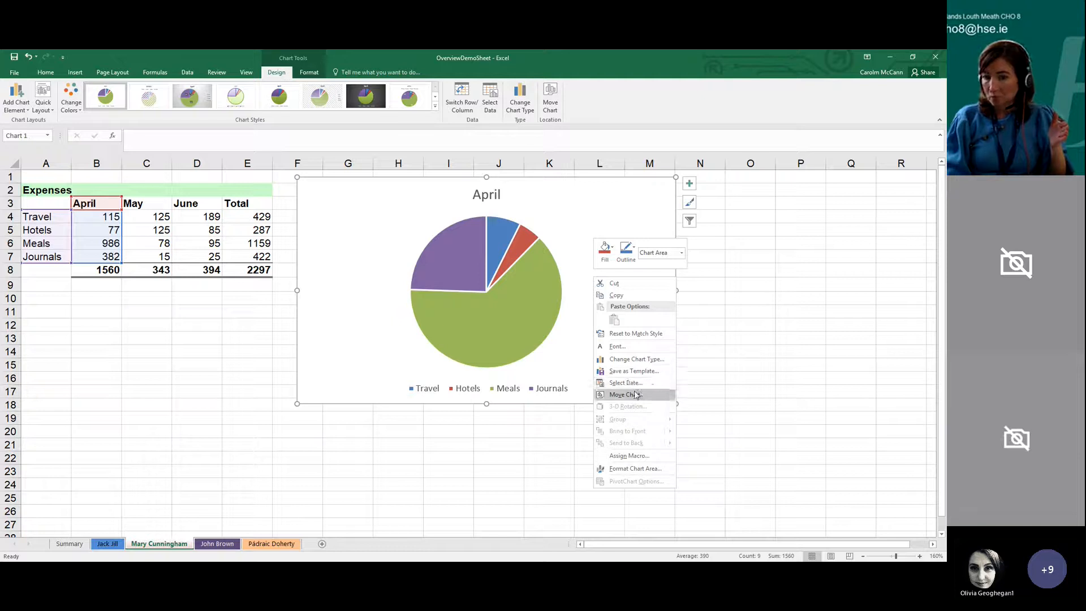
click(635, 362)
click(279, 179)
click(688, 510)
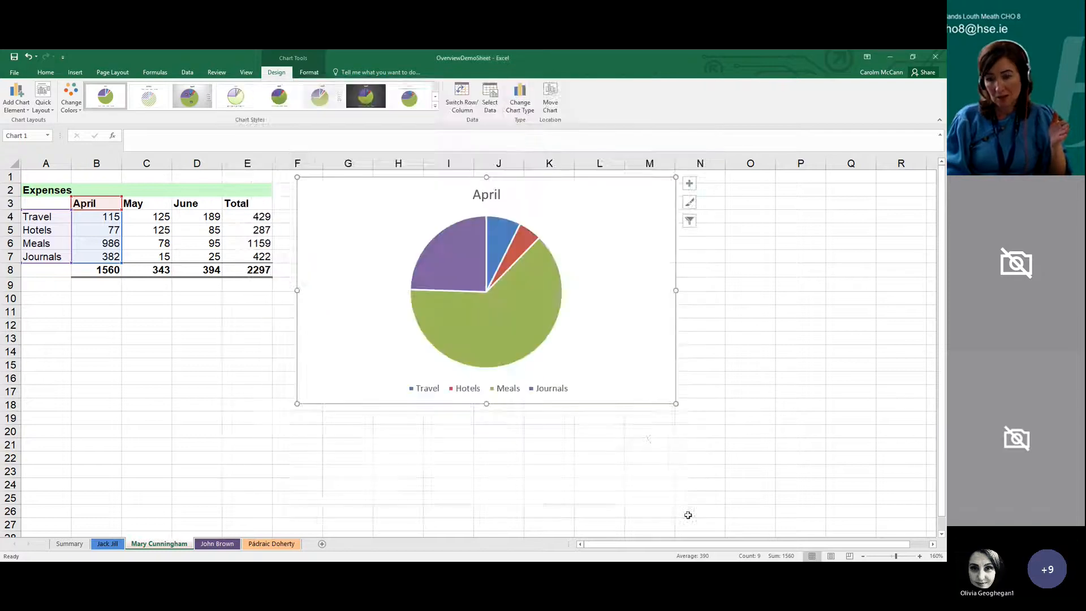
Add data labels with values and percentages to the slices of the April pie chart
right_click(547, 323)
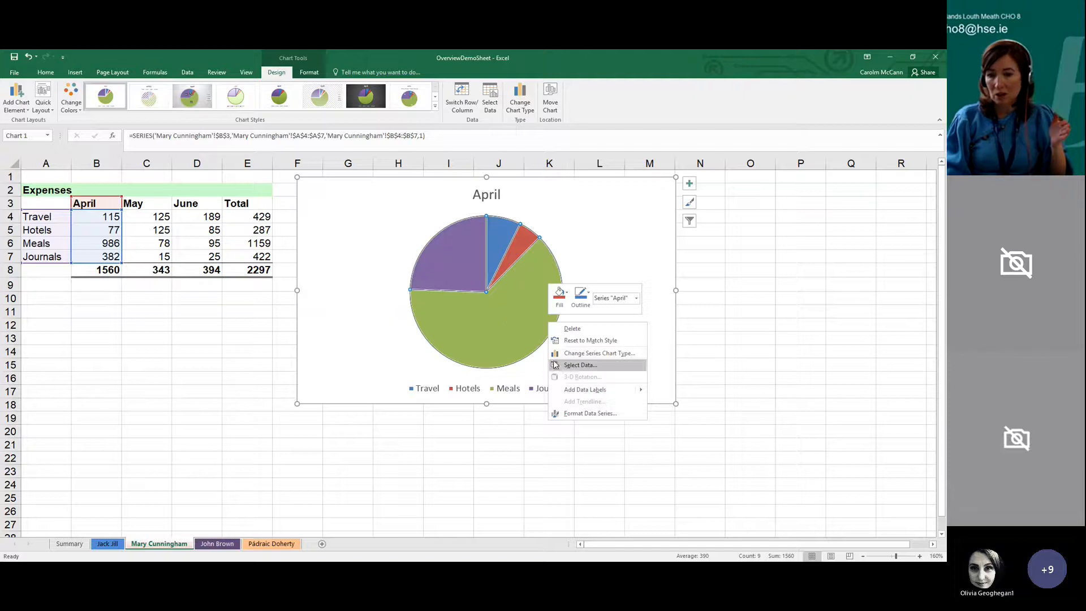
mouse_move(571, 393)
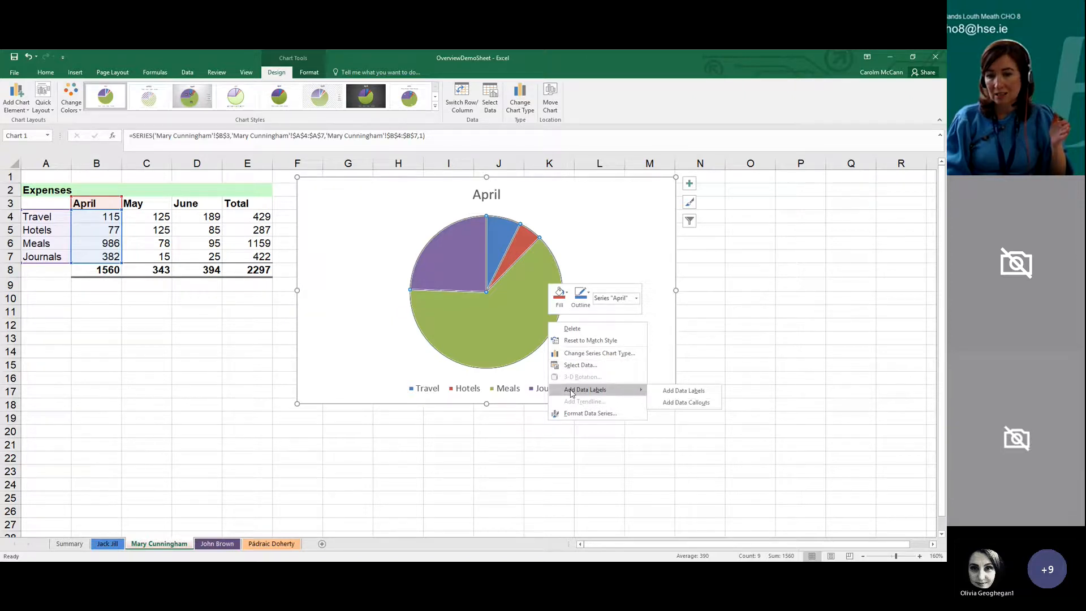
click(672, 392)
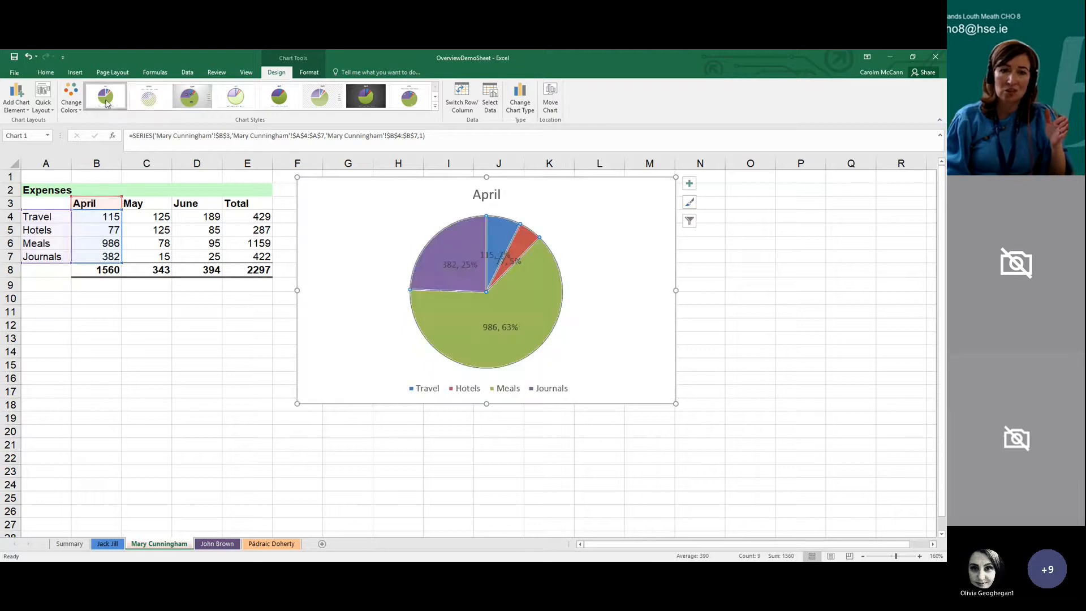
Try several chart styles on the April pie chart and recolour it with the second colourful palette
click(435, 97)
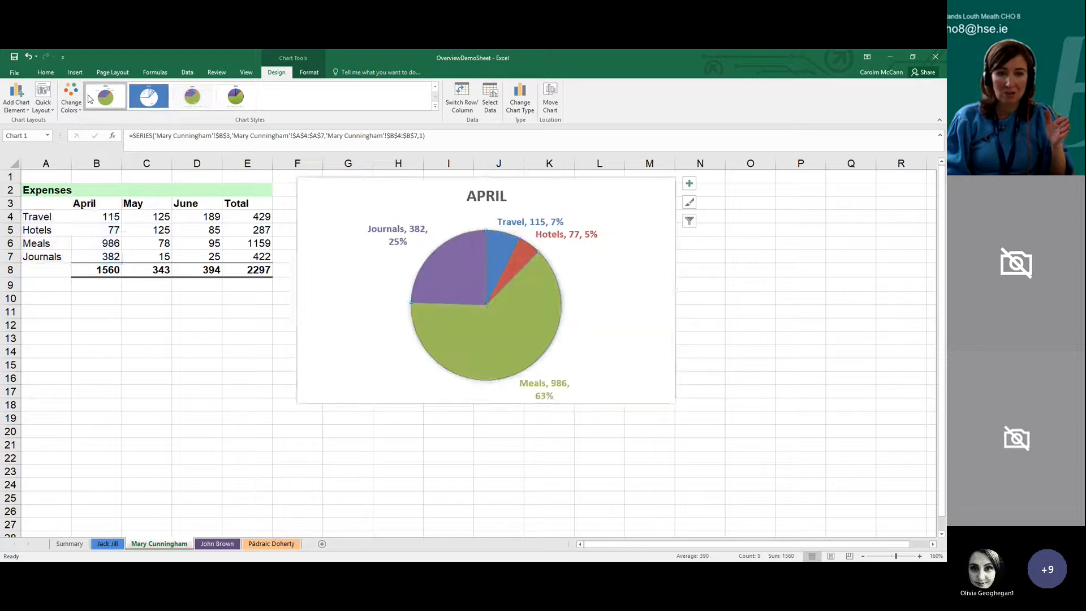
click(71, 101)
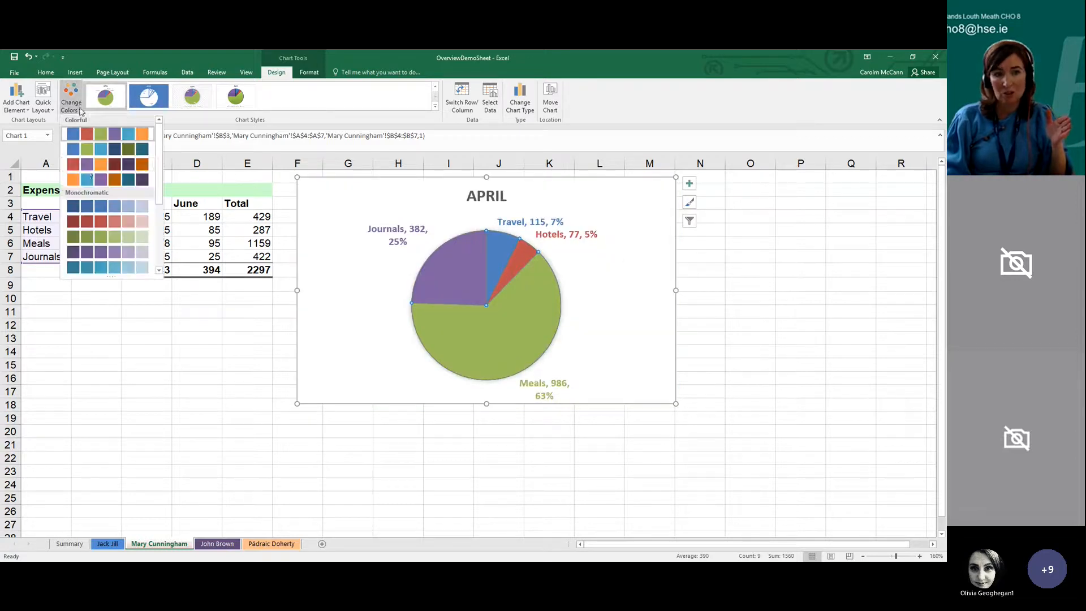
click(96, 150)
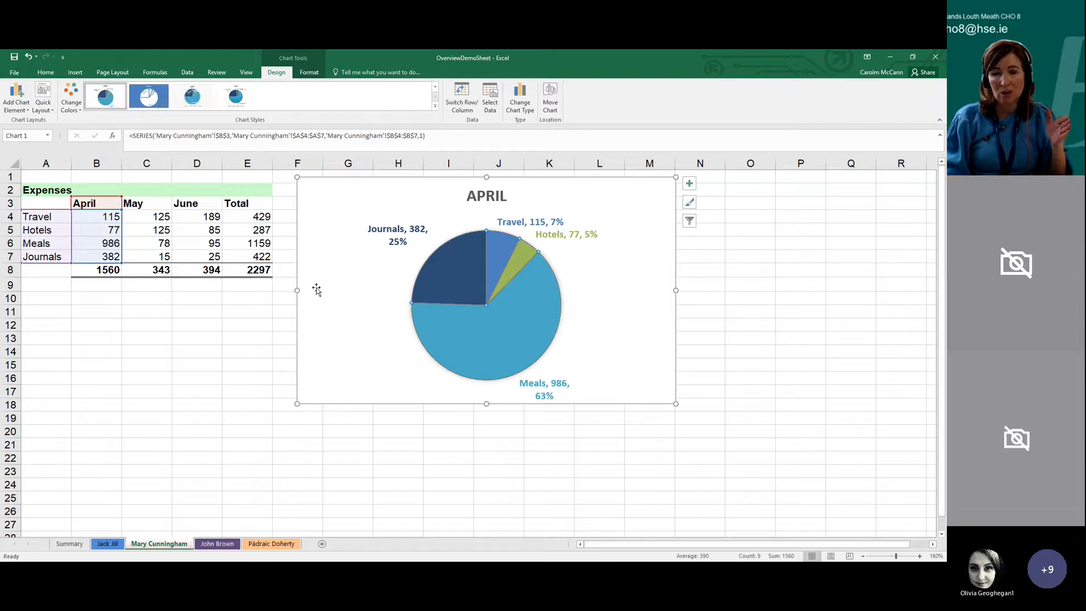
click(379, 460)
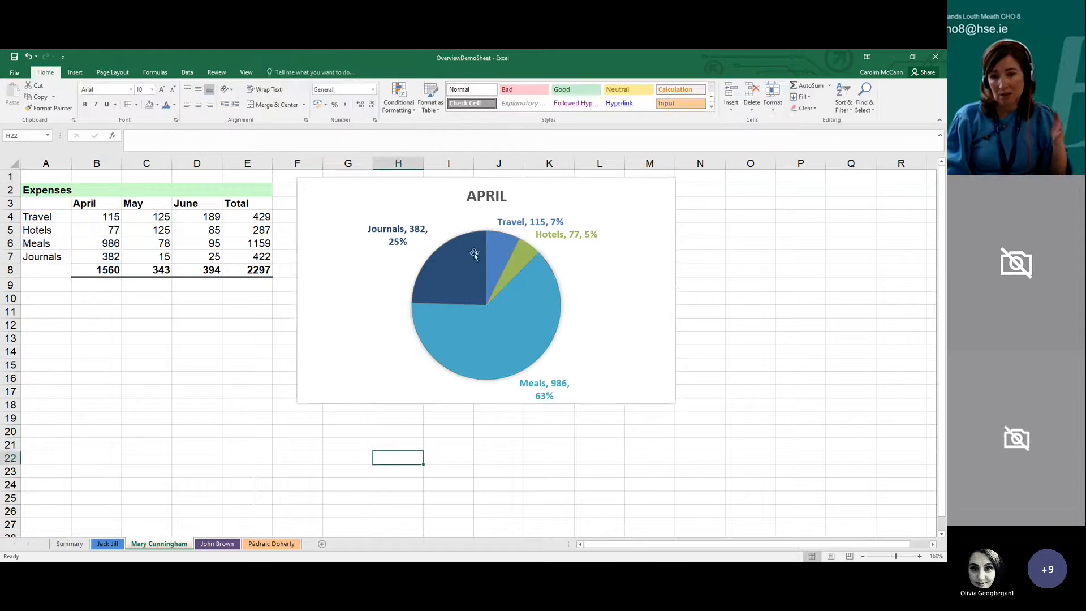
click(357, 267)
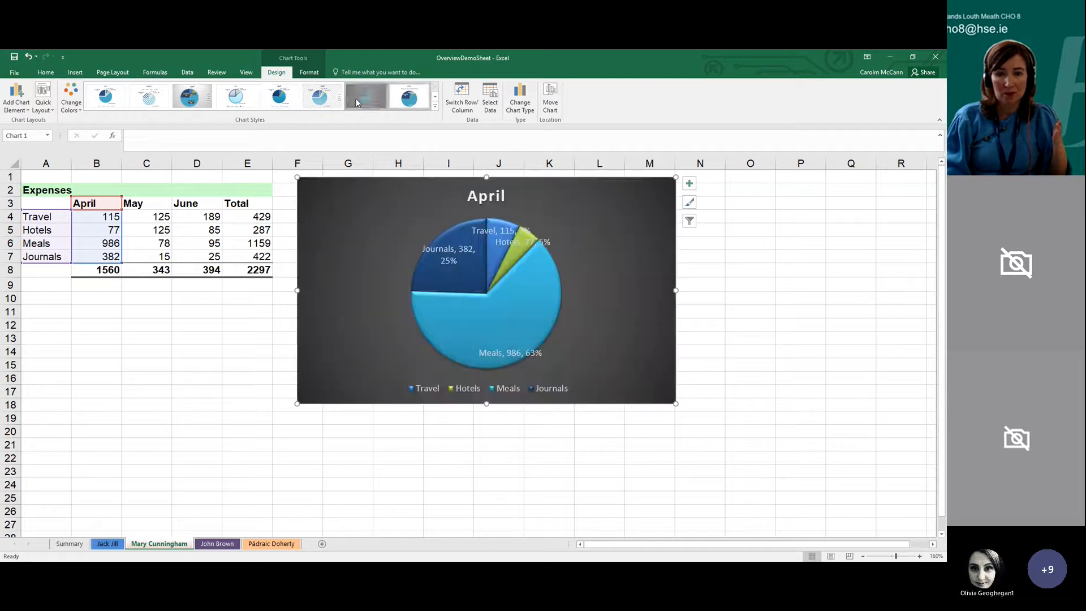
click(237, 97)
Undo the recent colour and style changes on the April pie chart
click(26, 61)
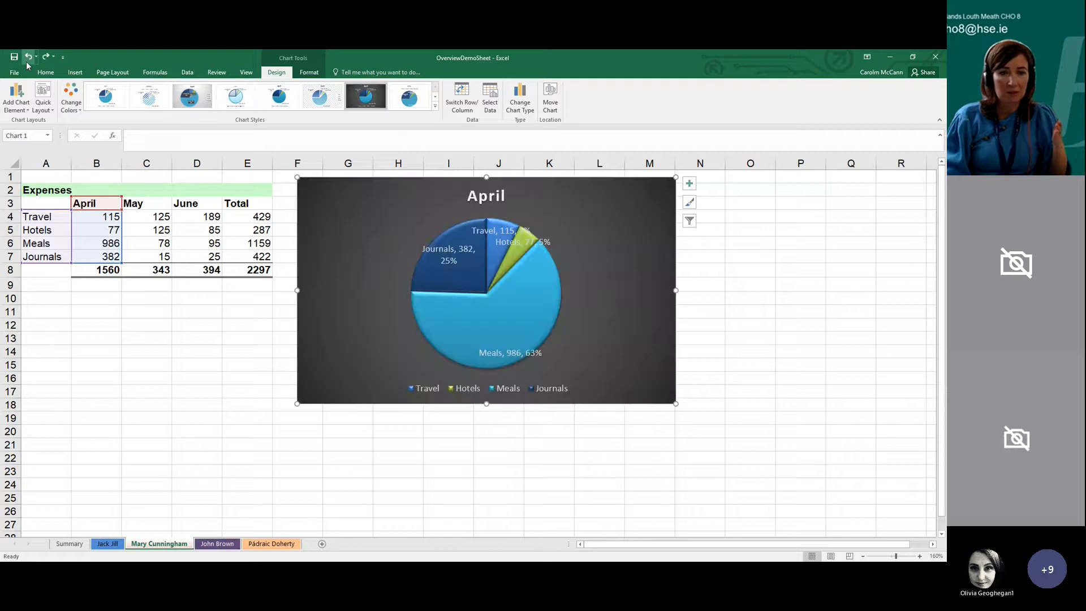
click(26, 61)
click(26, 61)
click(26, 61)
click(26, 61)
click(26, 61)
click(26, 61)
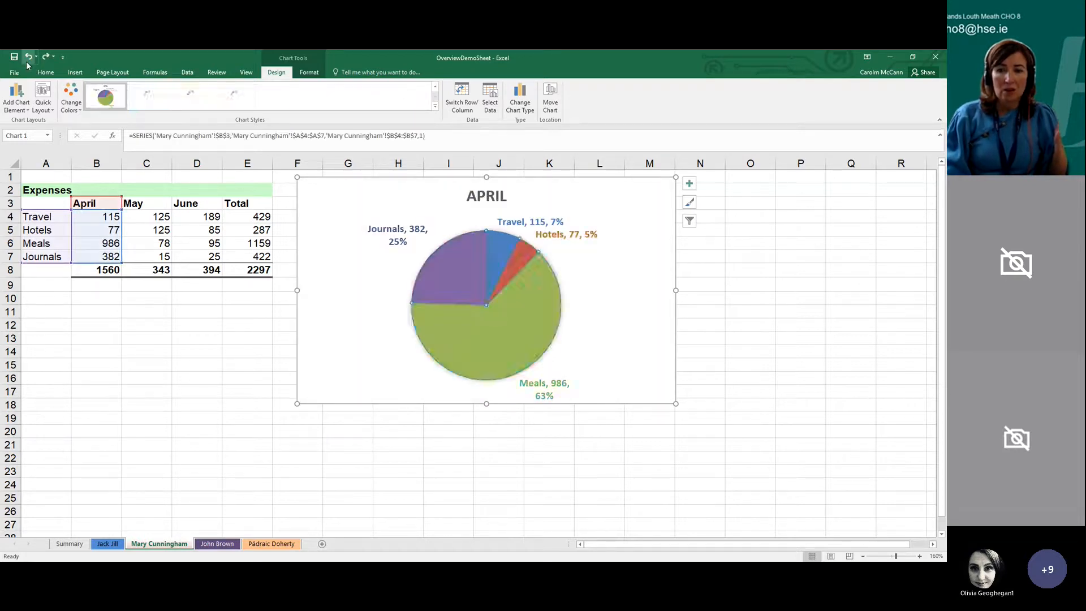
click(26, 61)
click(26, 61)
click(26, 61)
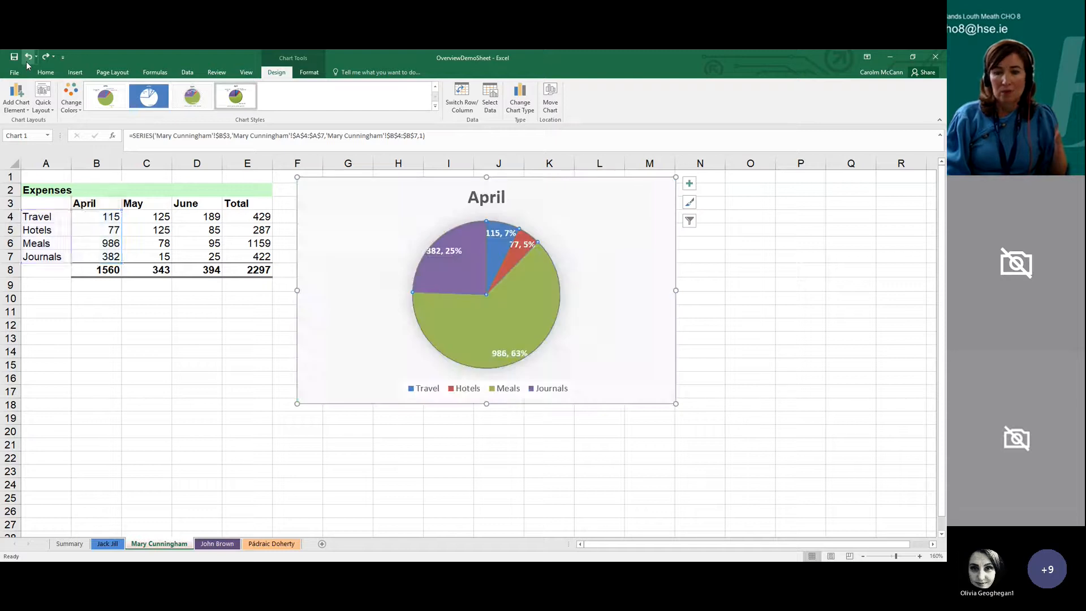
click(26, 61)
click(26, 61)
click(26, 61)
click(26, 61)
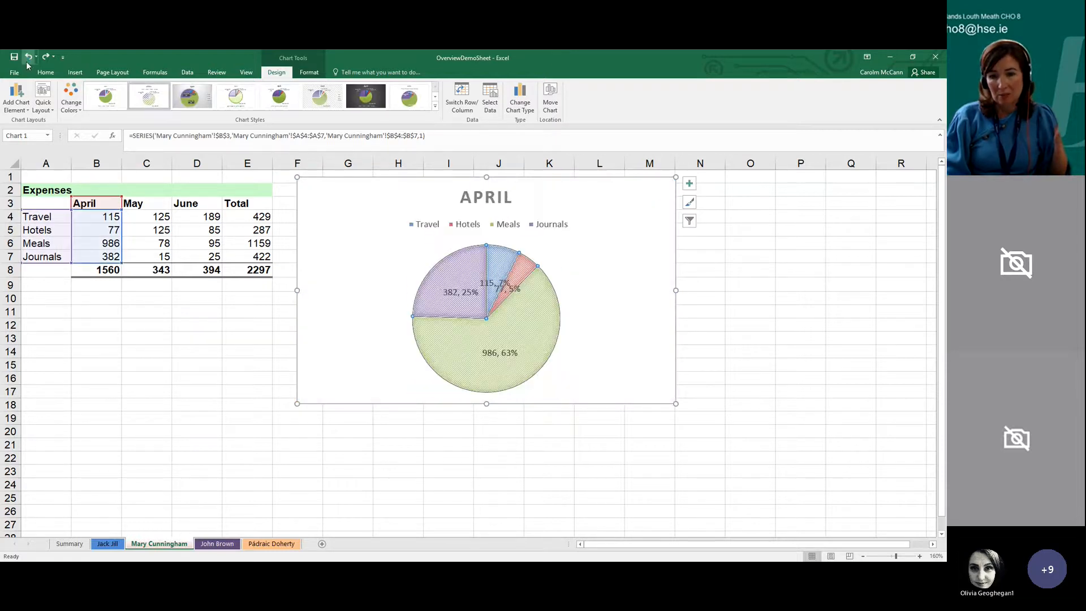
click(26, 61)
click(26, 61)
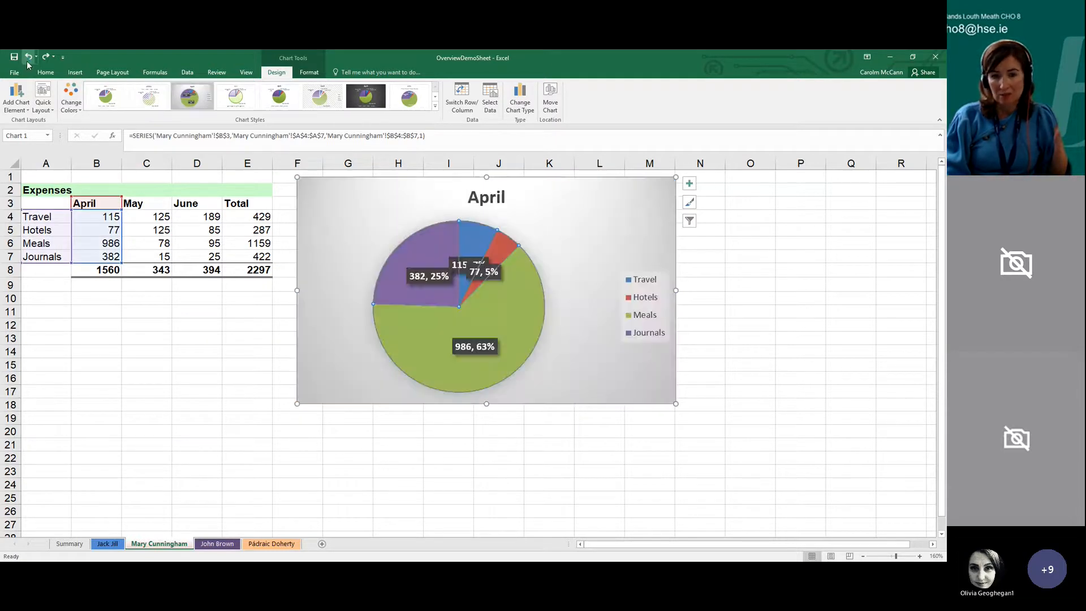
click(26, 60)
click(26, 59)
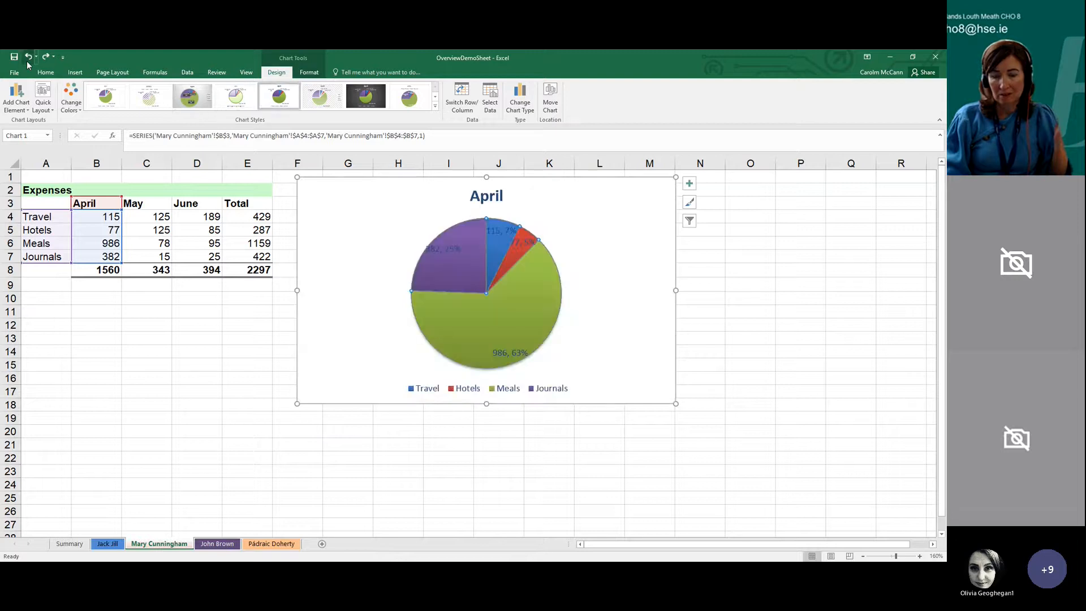
click(26, 60)
click(26, 60)
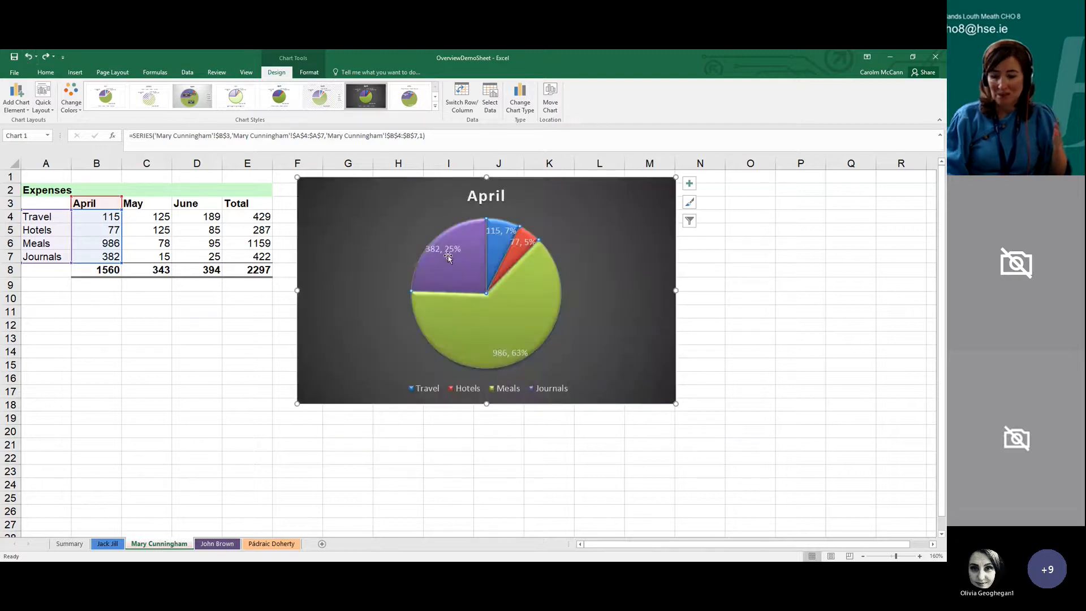
Delete the styled April pie chart and insert a new recommended pie chart from the expense categories and April figures in A3:B7
key(Delete)
key(Delete)
drag(60, 206, 110, 257)
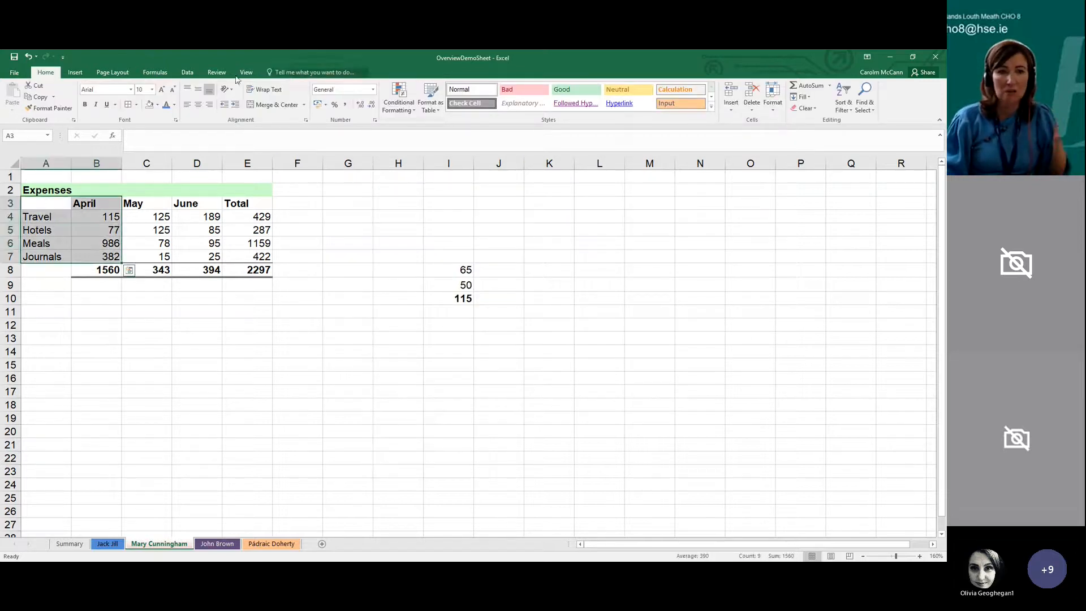
click(75, 72)
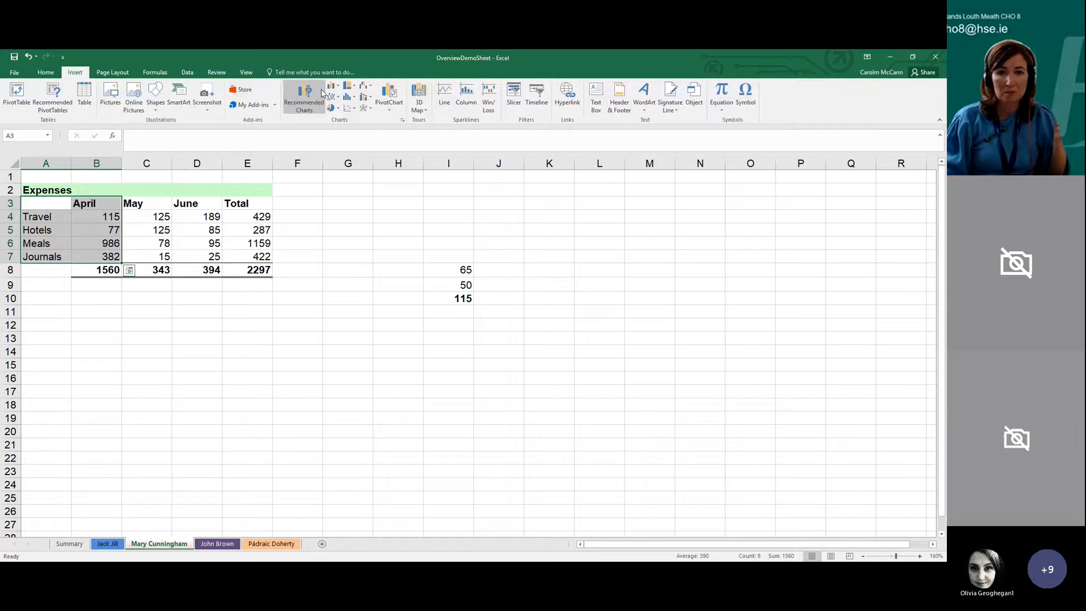
click(321, 93)
click(301, 187)
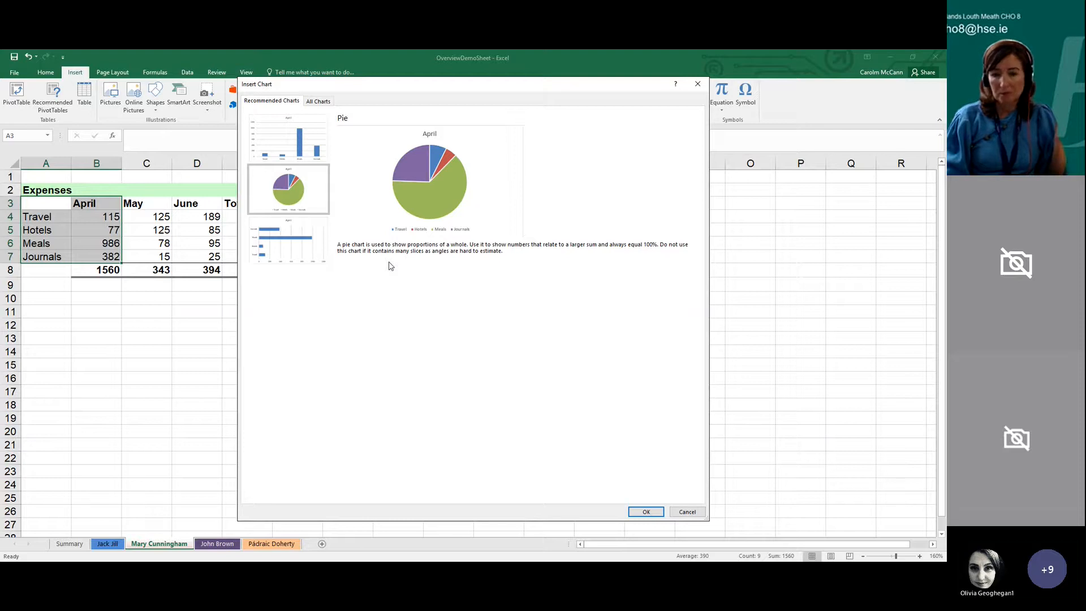
key(Return)
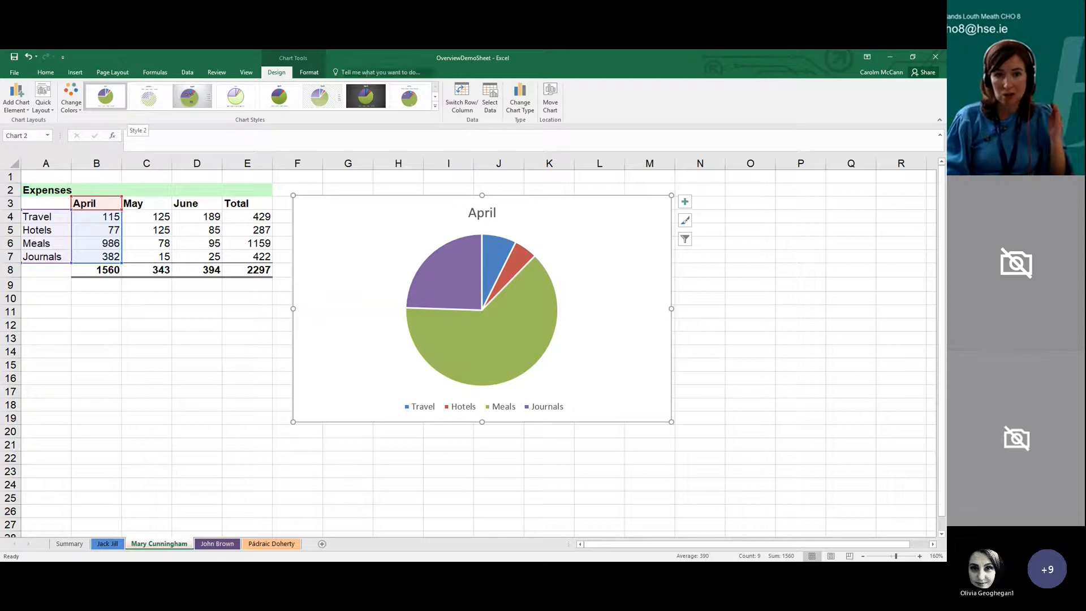
Preview the Line type for the new April chart, then change the chart to a Clustered Bar
click(519, 99)
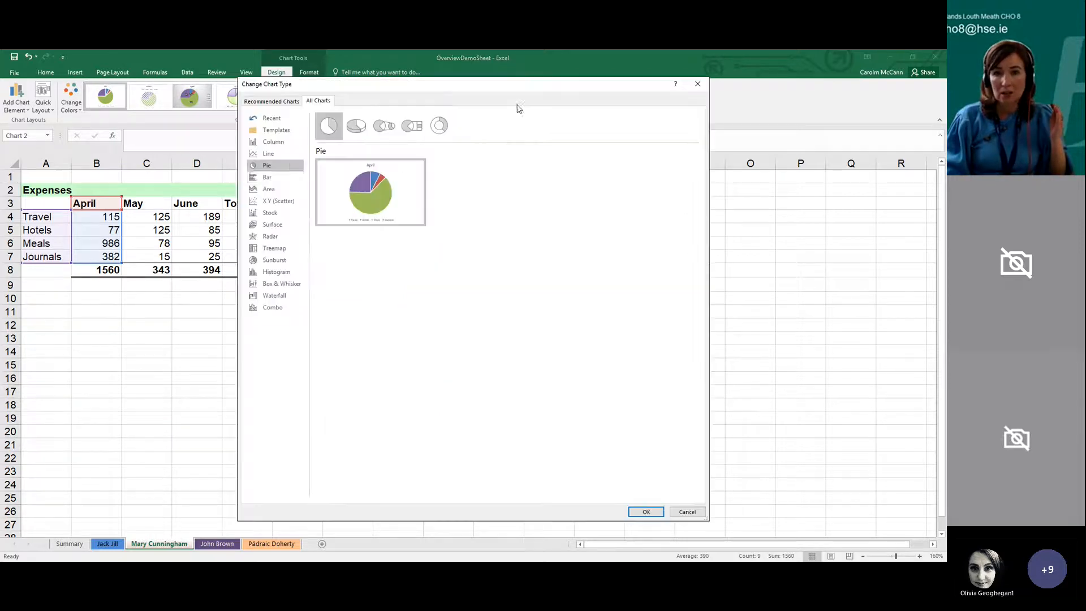
click(284, 155)
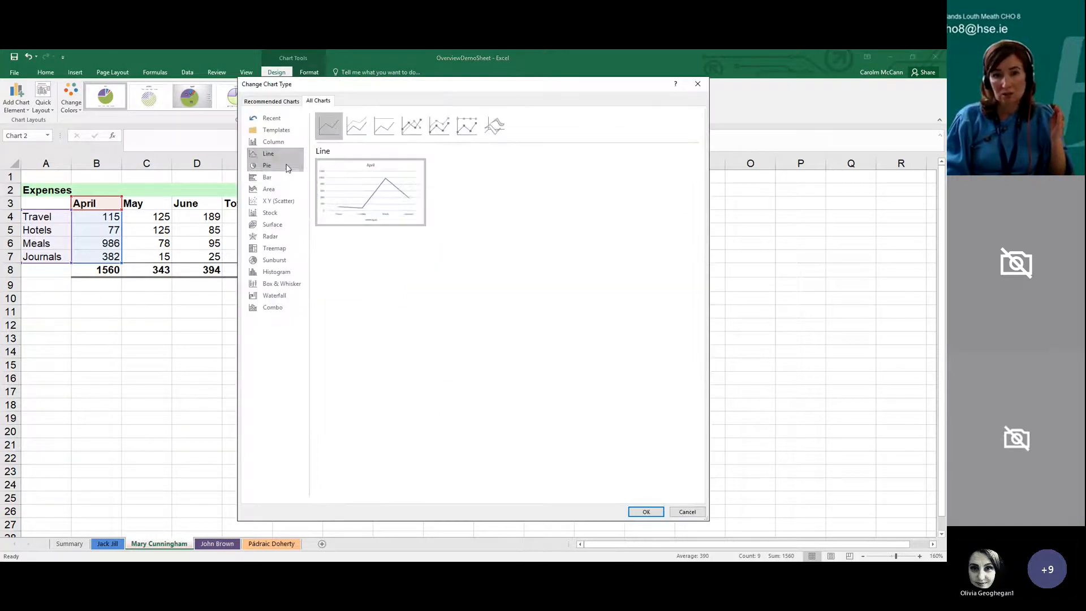
click(271, 177)
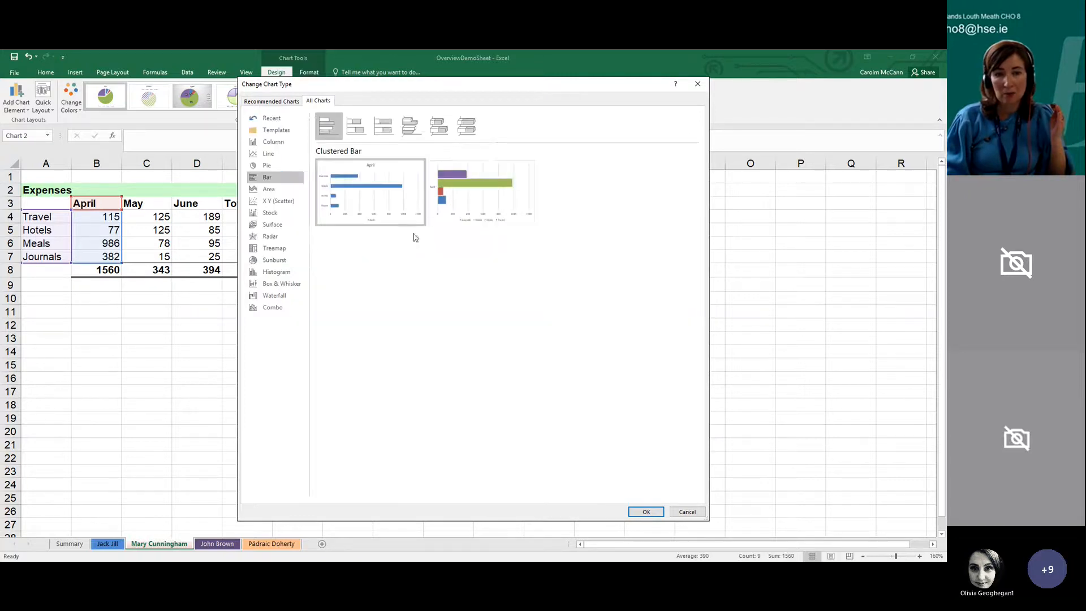
click(636, 508)
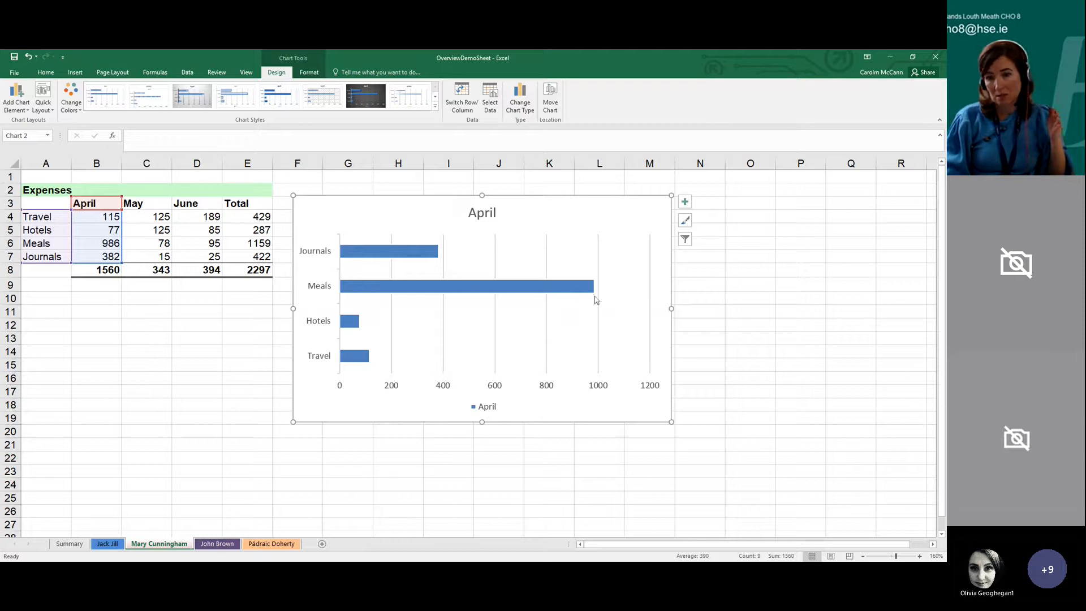
Copy the April bar chart and reposition it beside the Expenses table, spanning about columns H to O
click(646, 346)
drag(675, 347, 641, 343)
drag(672, 402, 754, 468)
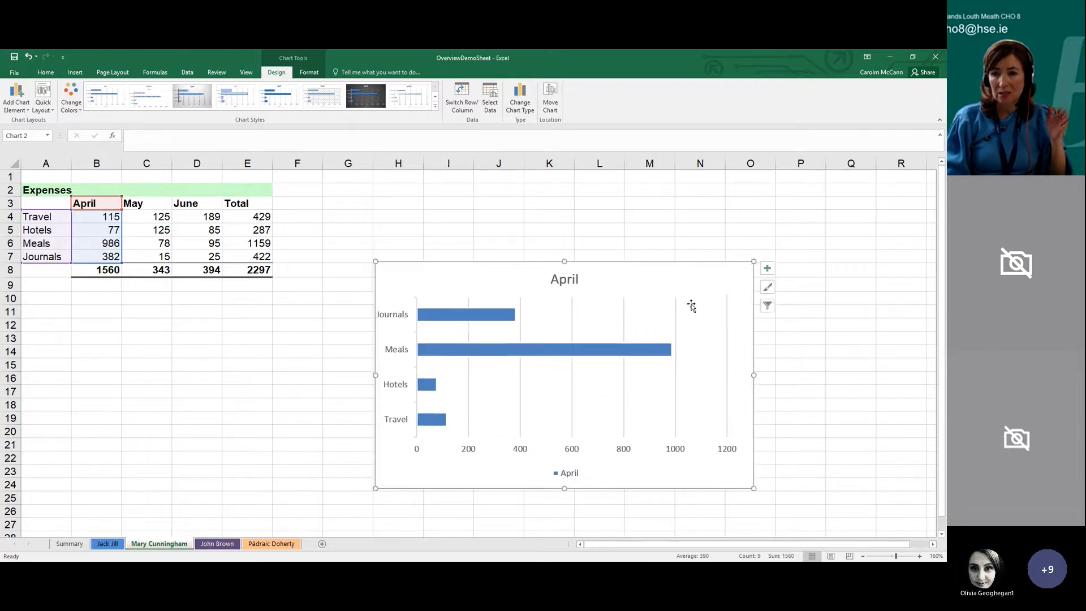
drag(695, 275, 632, 264)
right_click(634, 262)
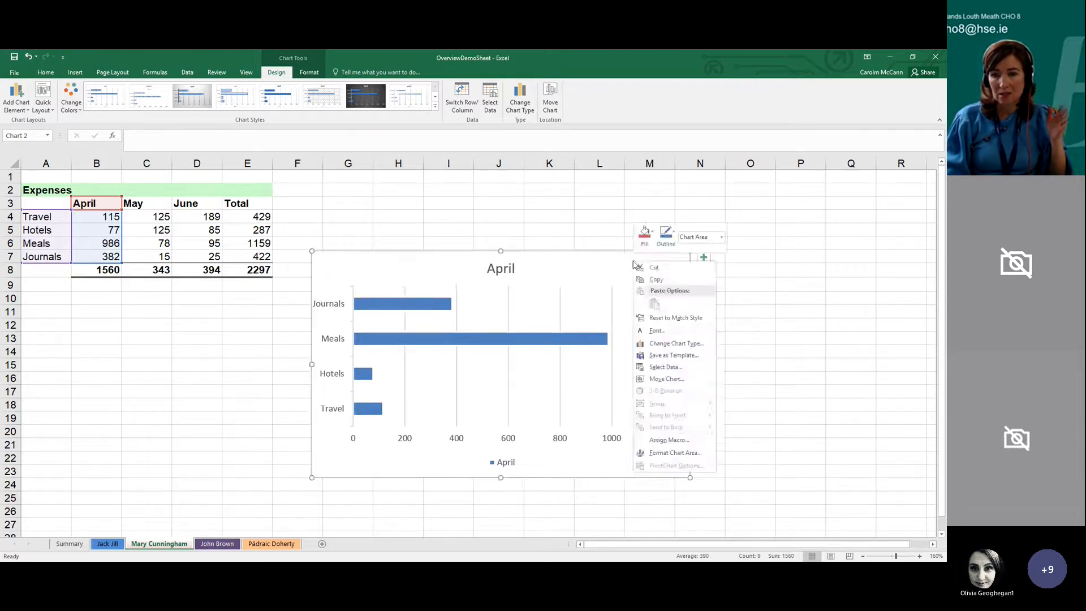
click(645, 279)
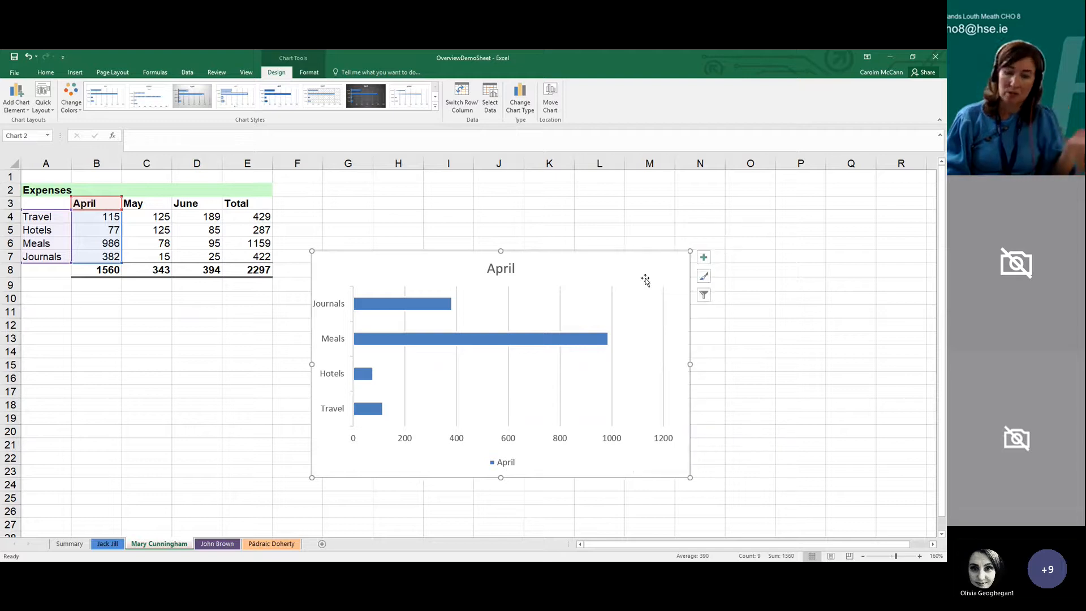
drag(645, 279, 708, 223)
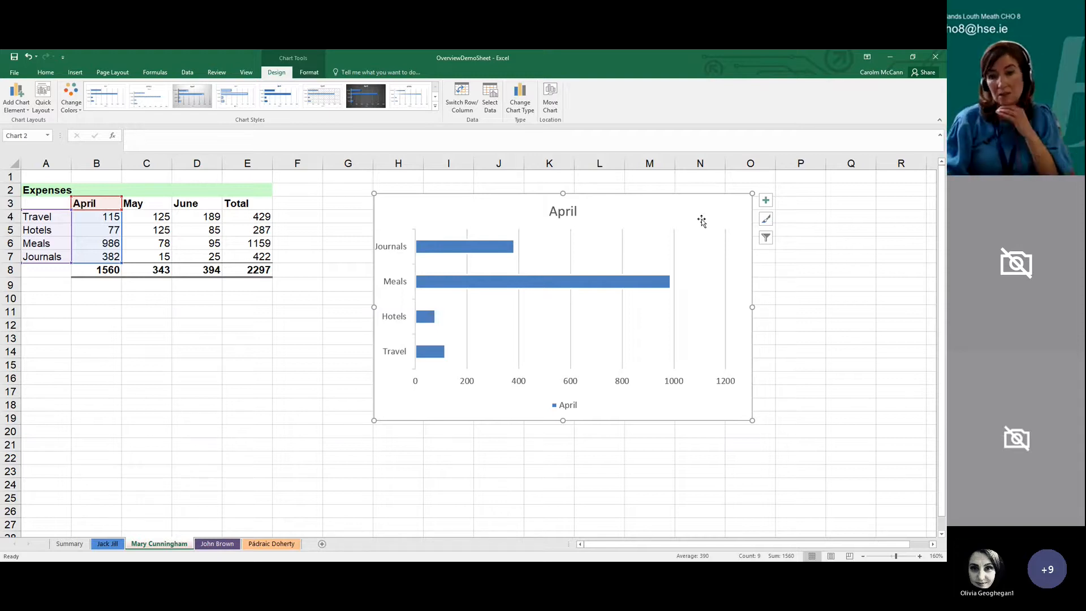
Shift the April bar chart about one column further from the Expenses table, to about columns I to P, and deselect it
click(669, 440)
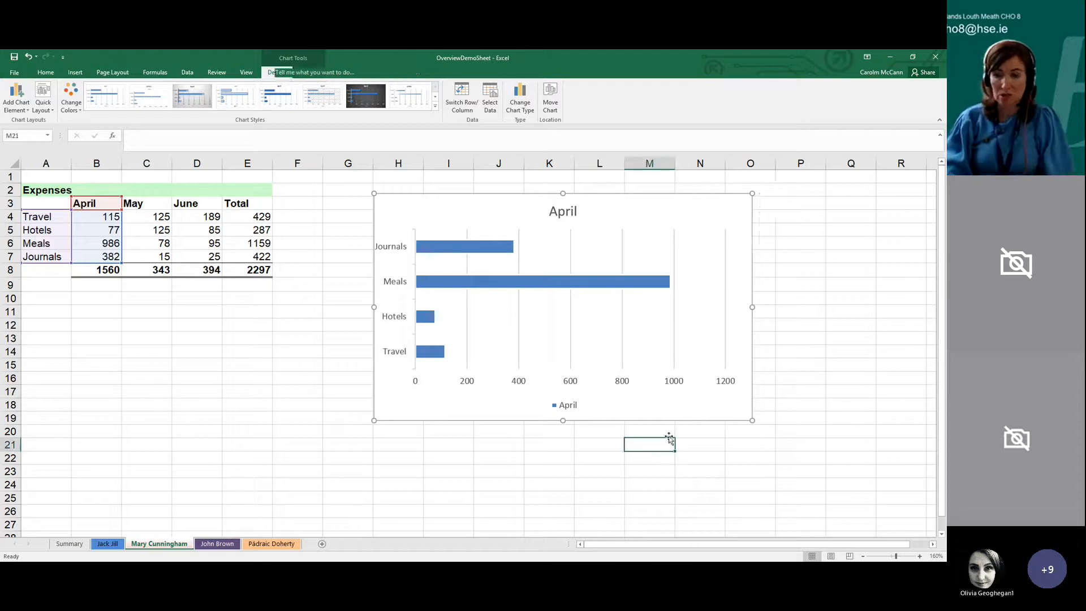
right_click(674, 417)
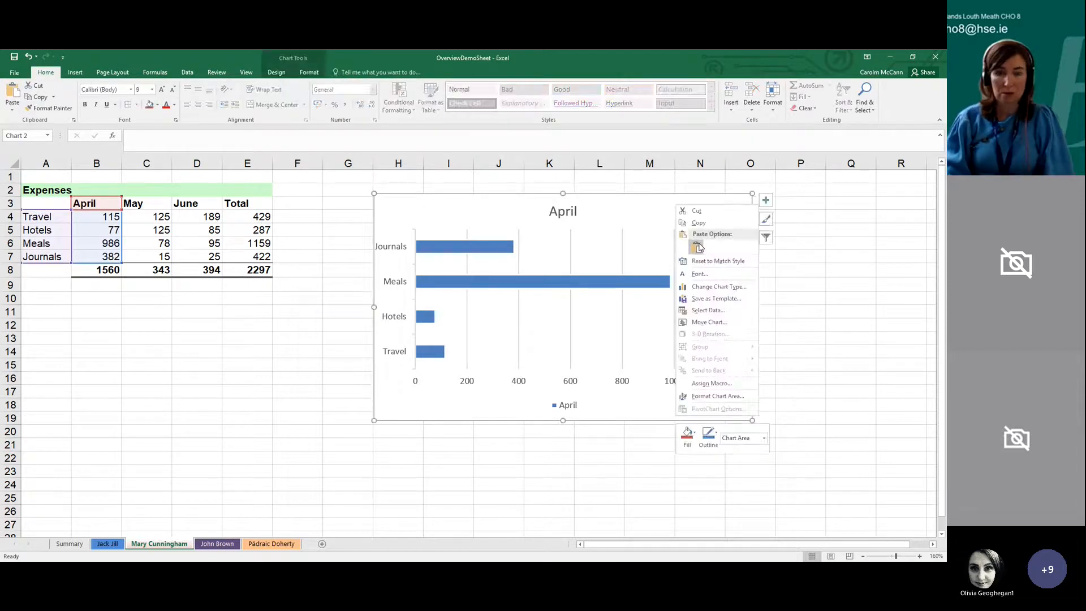
click(456, 418)
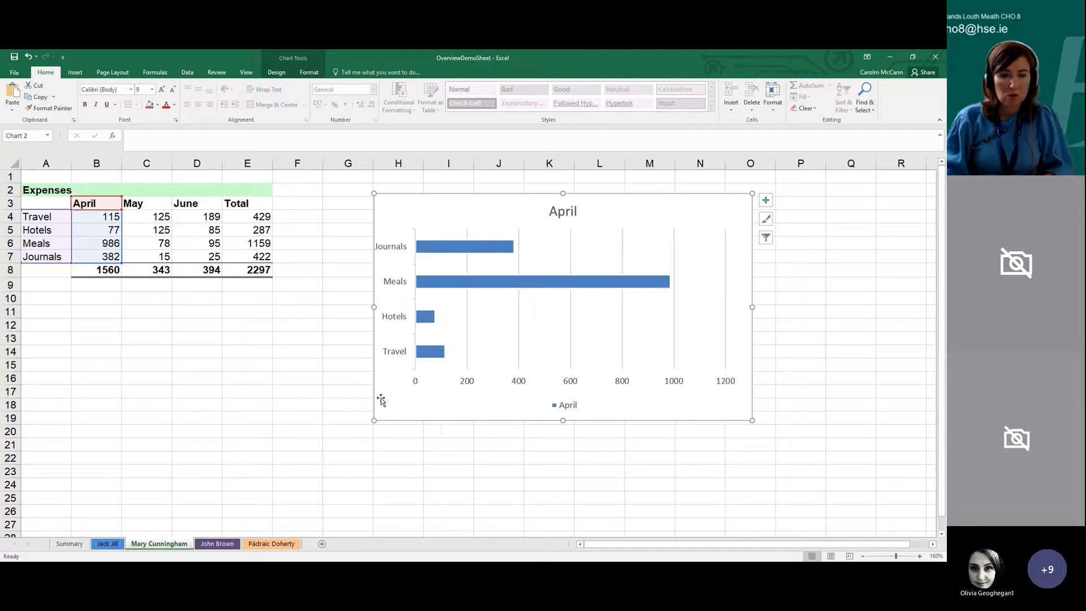
click(348, 405)
click(398, 416)
drag(403, 412, 448, 410)
click(345, 431)
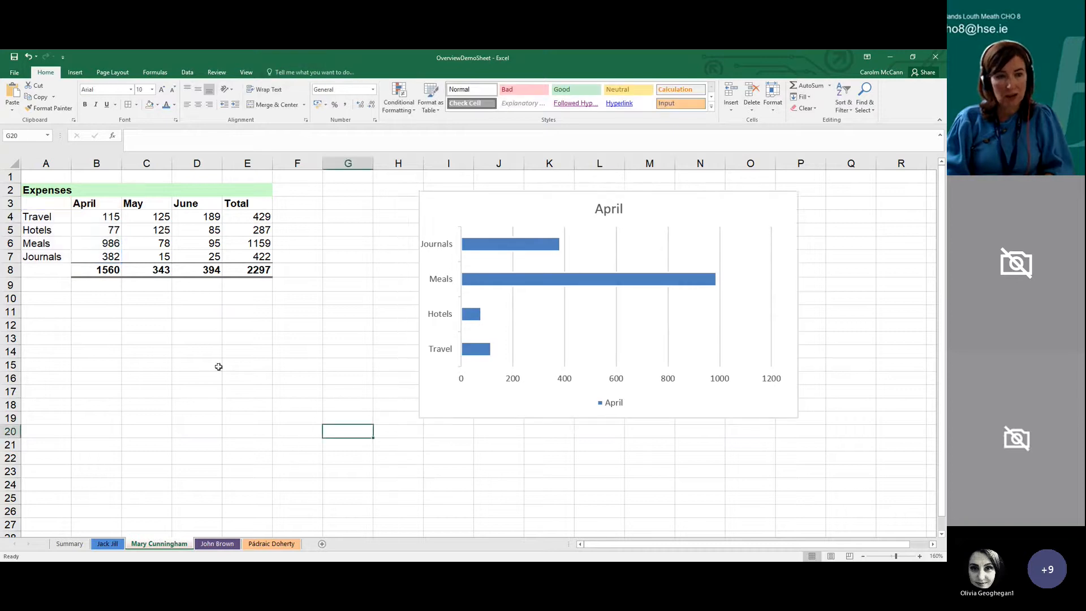
Examine the Travel, Hotels and Meals figures for April in the Expenses table
click(219, 367)
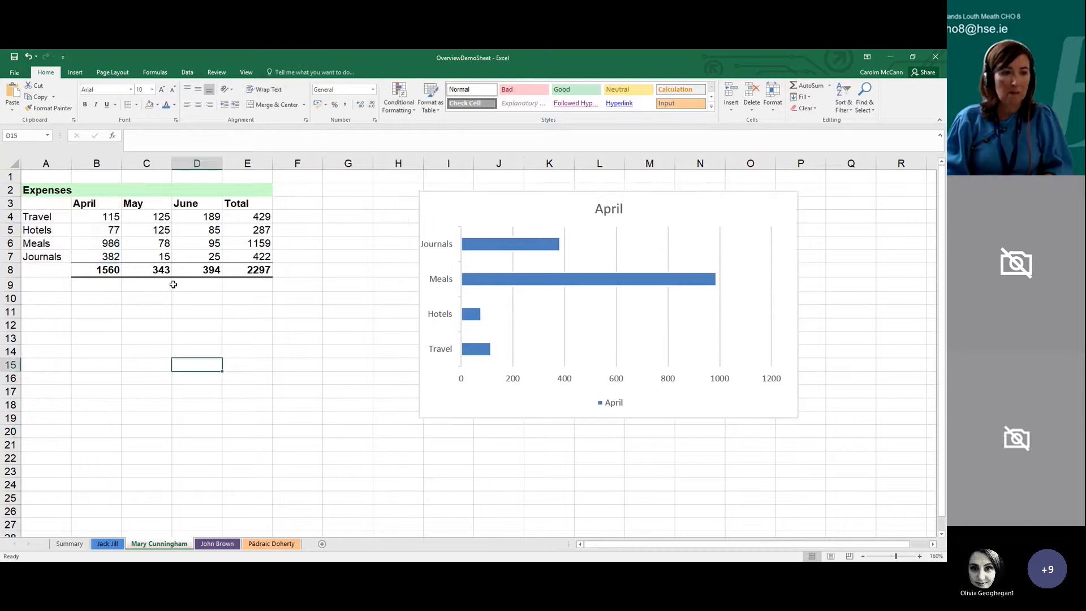
click(99, 224)
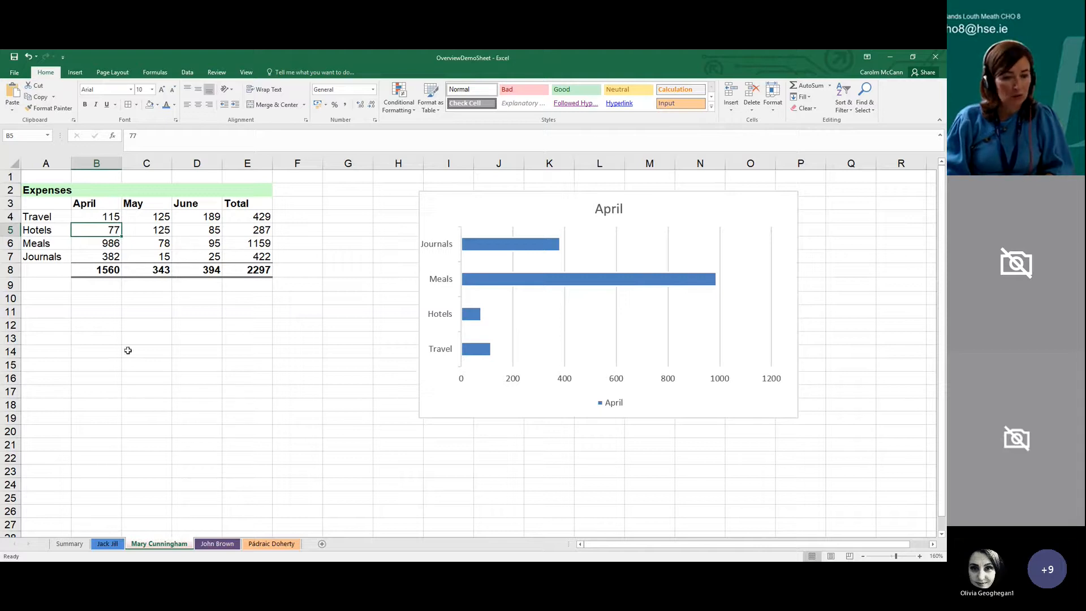
click(108, 217)
click(106, 243)
click(104, 231)
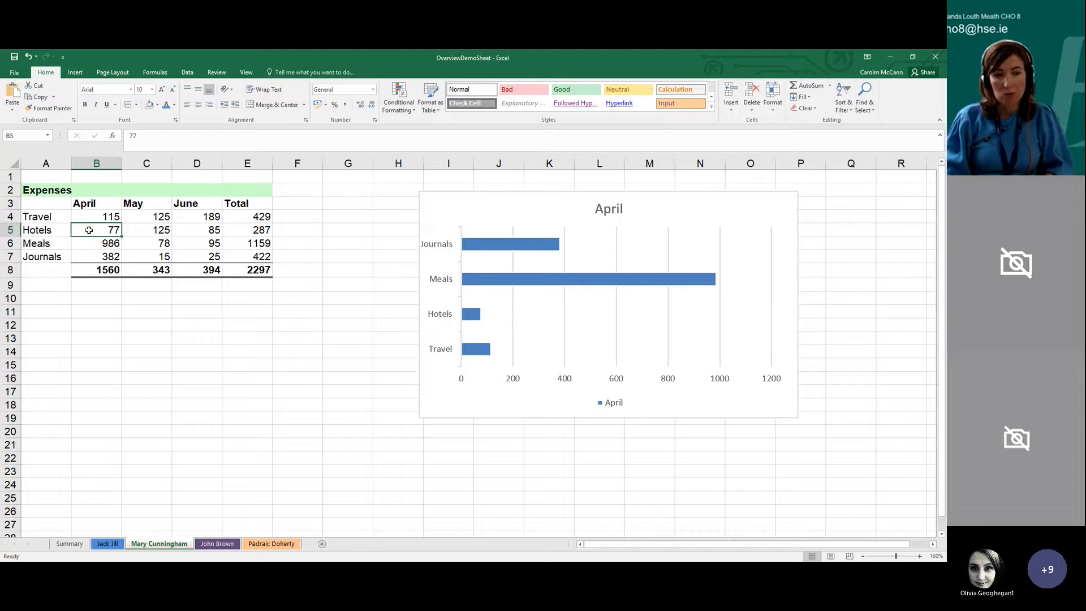
click(53, 228)
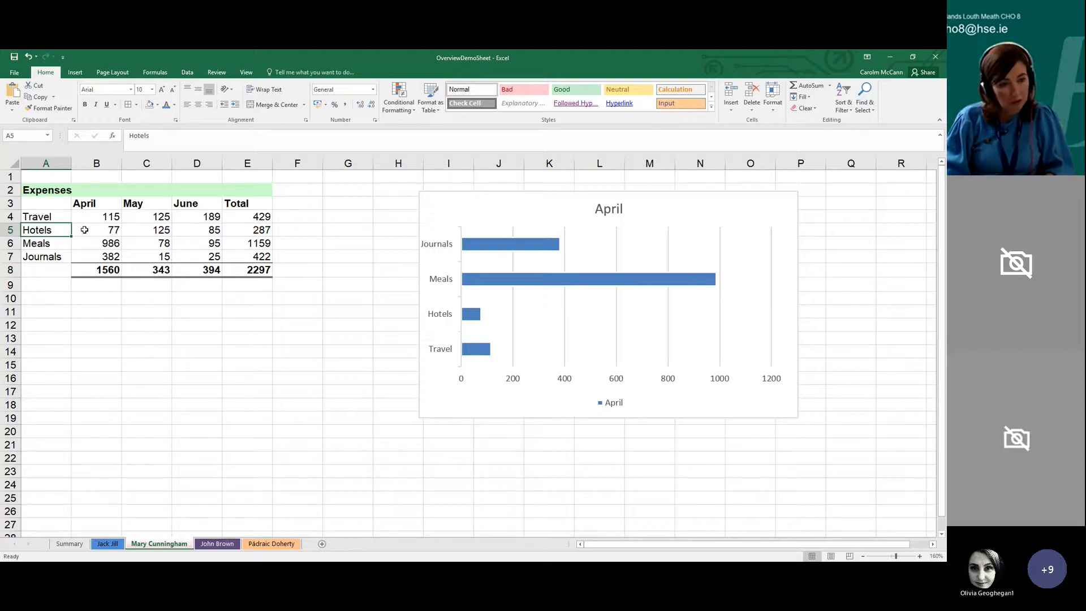
click(84, 230)
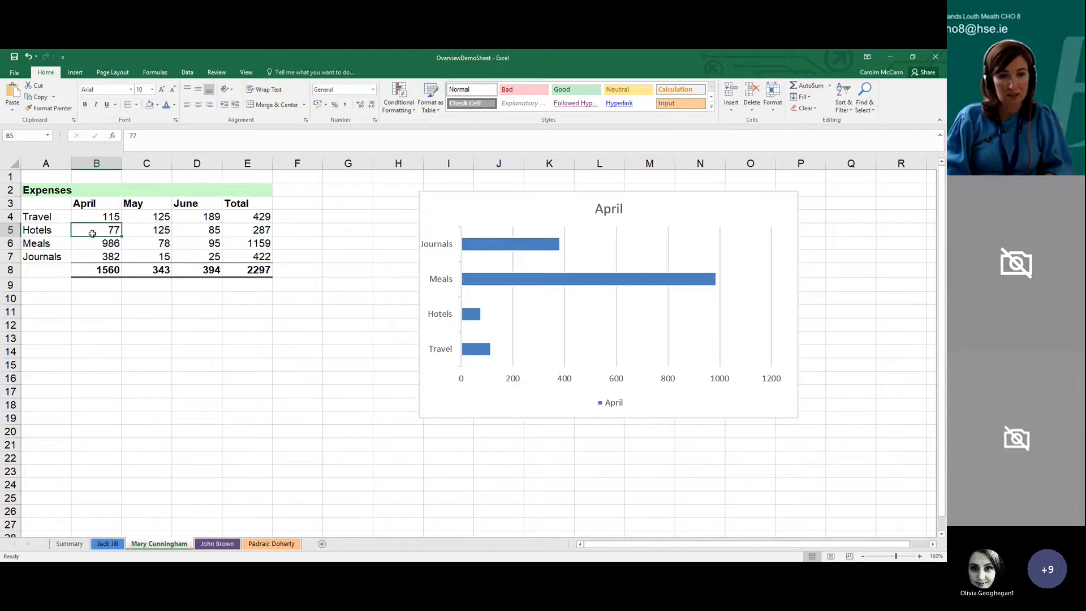
click(844, 484)
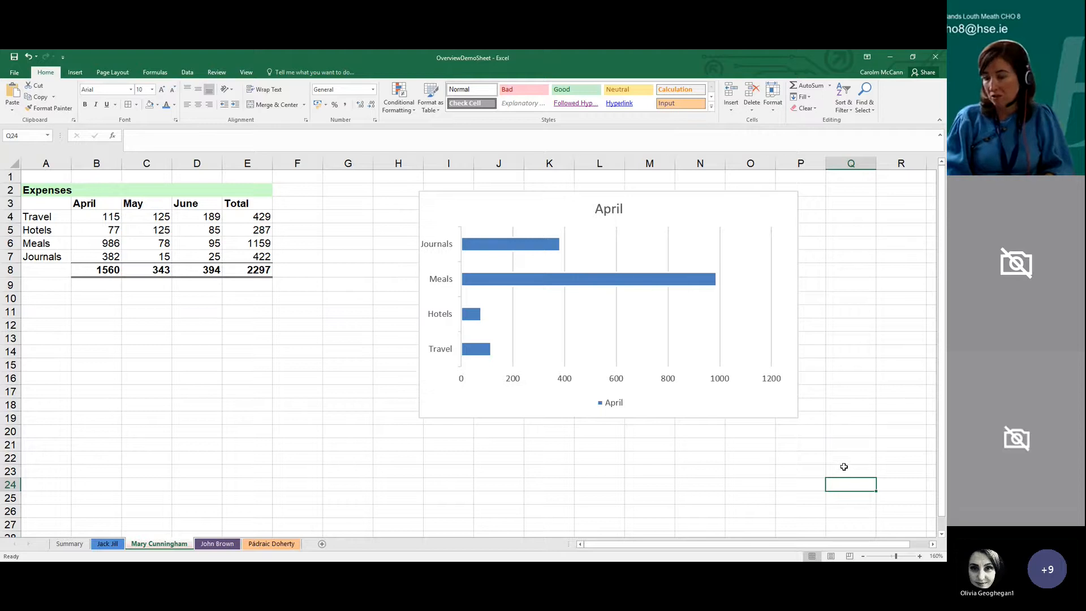
click(550, 480)
click(425, 472)
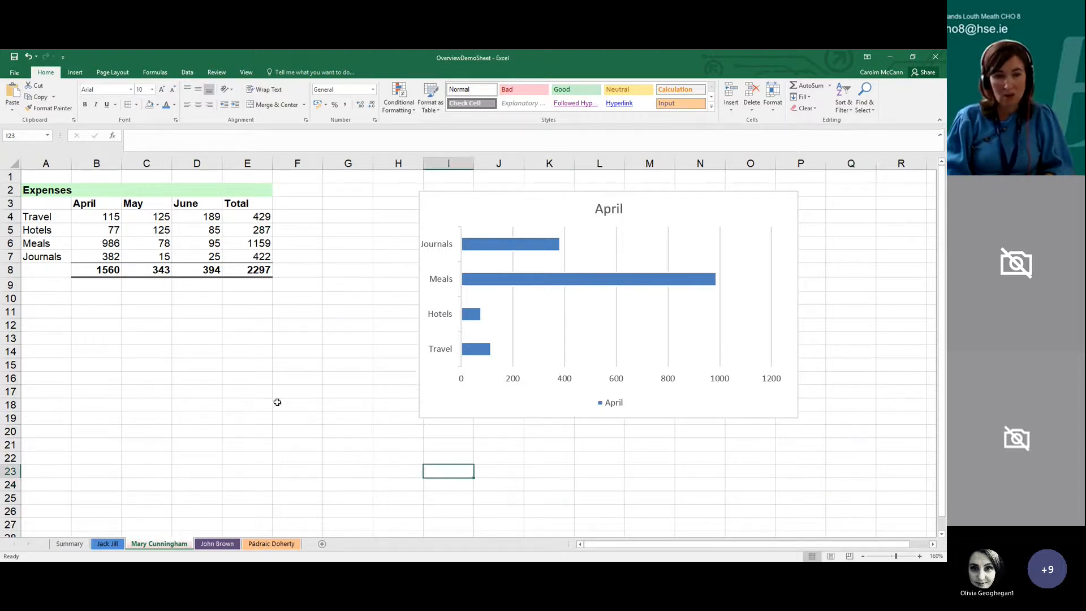
Sort the Expenses table rows by the Total column from largest to smallest and select the May cell in row 4
click(208, 243)
click(205, 231)
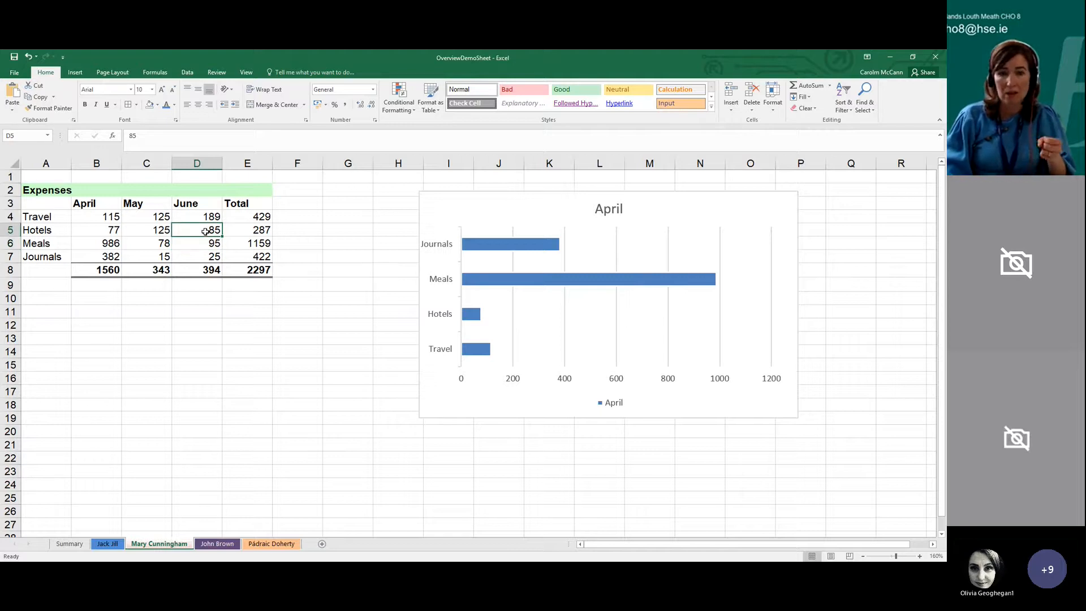
click(244, 229)
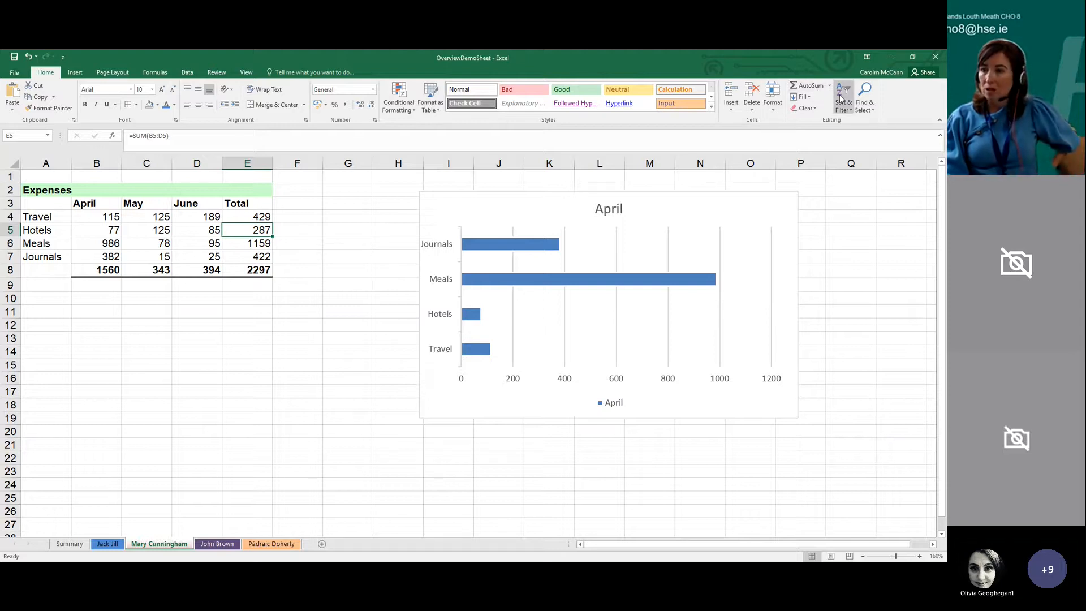
click(852, 110)
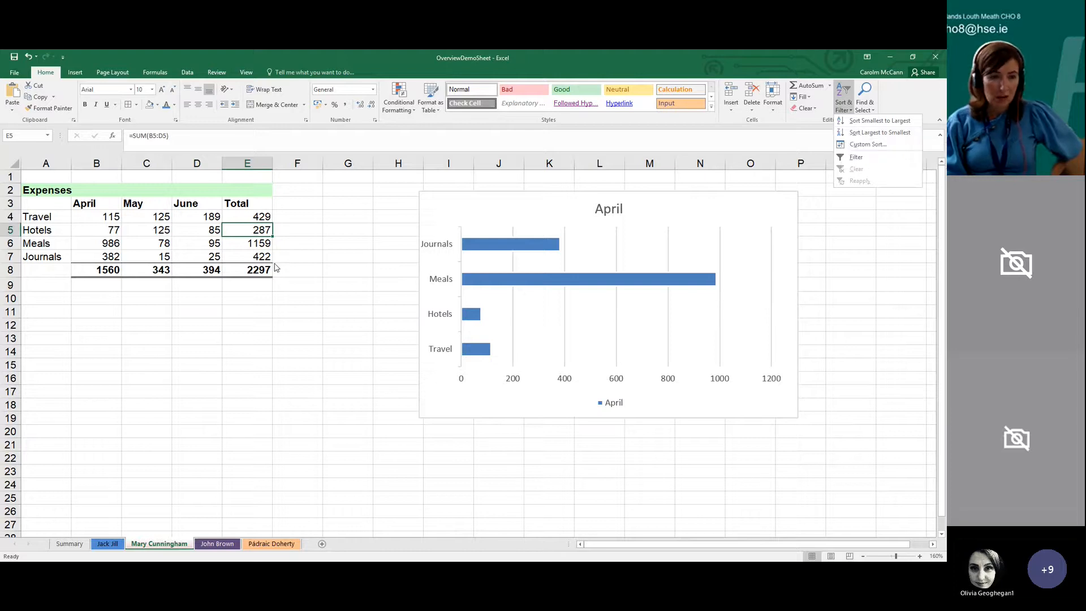
click(858, 136)
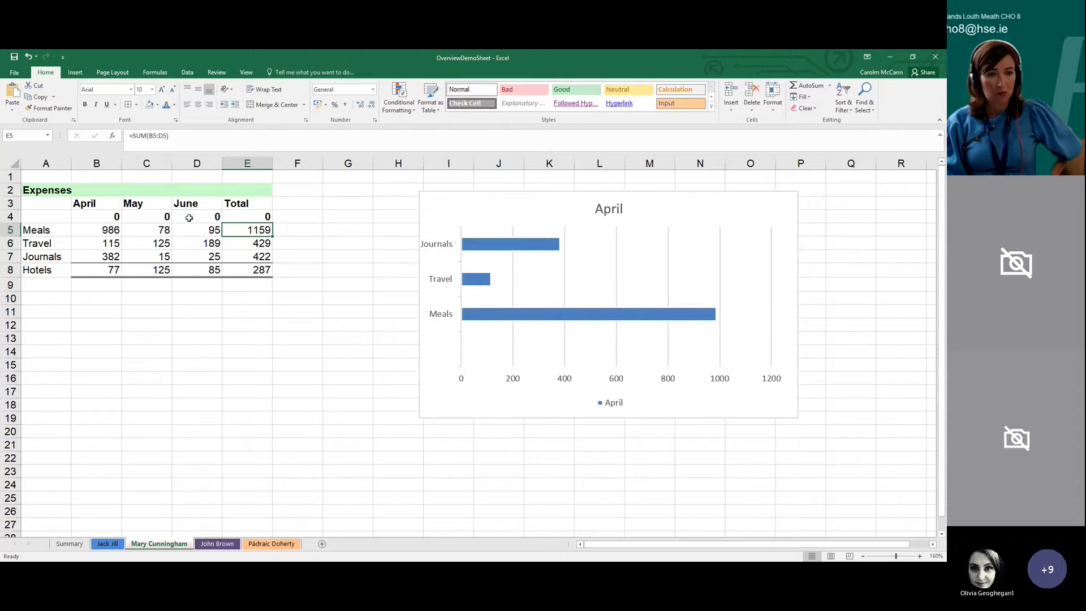
click(127, 214)
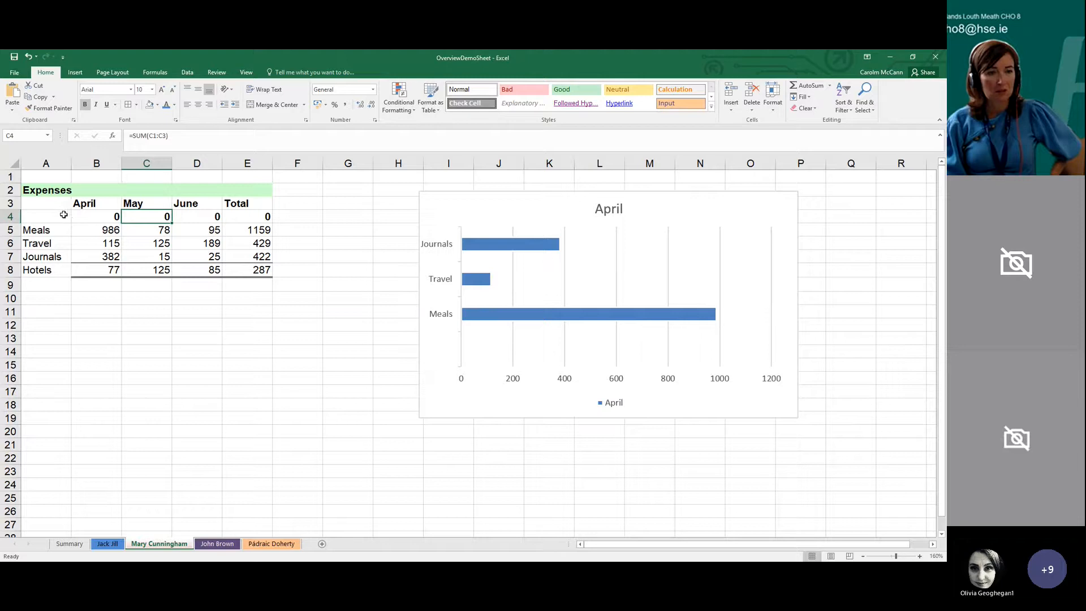
Undo the last sort and clear the totals in row 8 of the Expenses table, cells B8 to E8
click(28, 58)
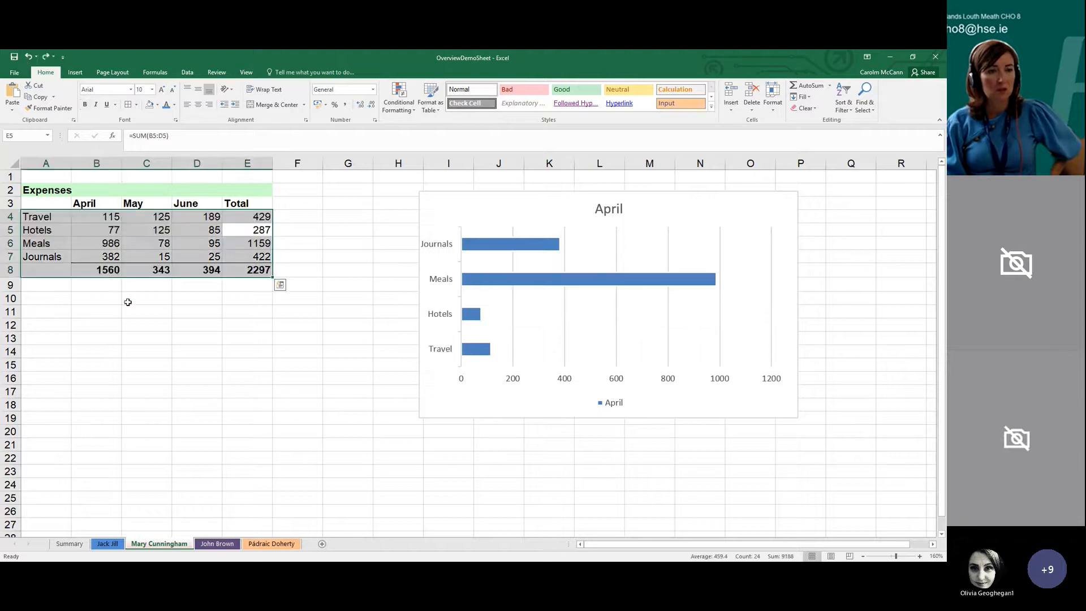
click(128, 301)
drag(89, 271, 246, 271)
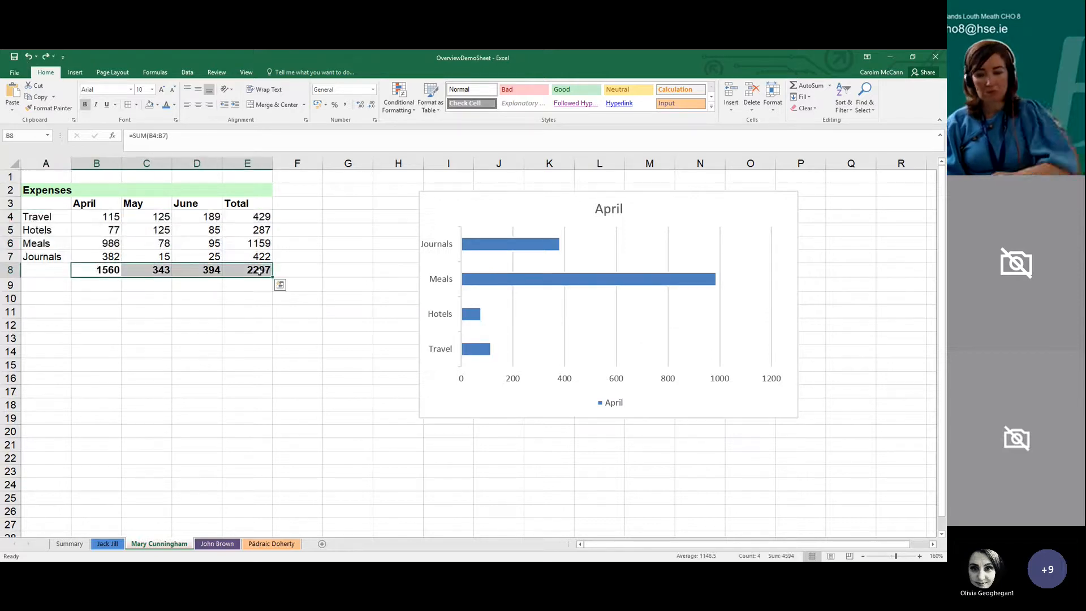
key(Delete)
Sort the Expenses rows by the Total column from largest to smallest, and undo that sort
click(262, 242)
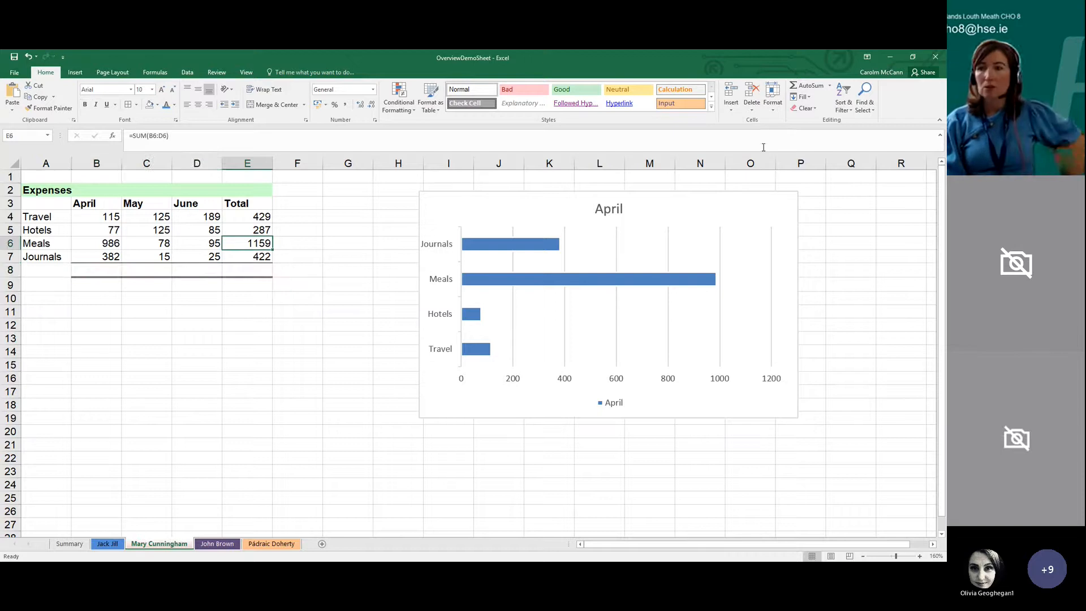
click(851, 109)
click(857, 131)
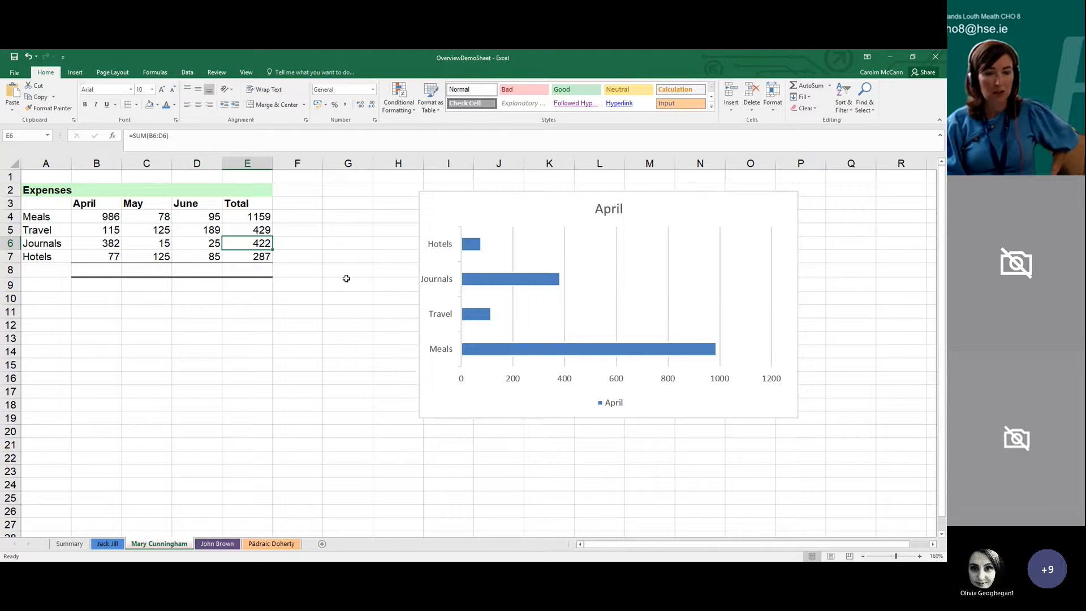
click(28, 57)
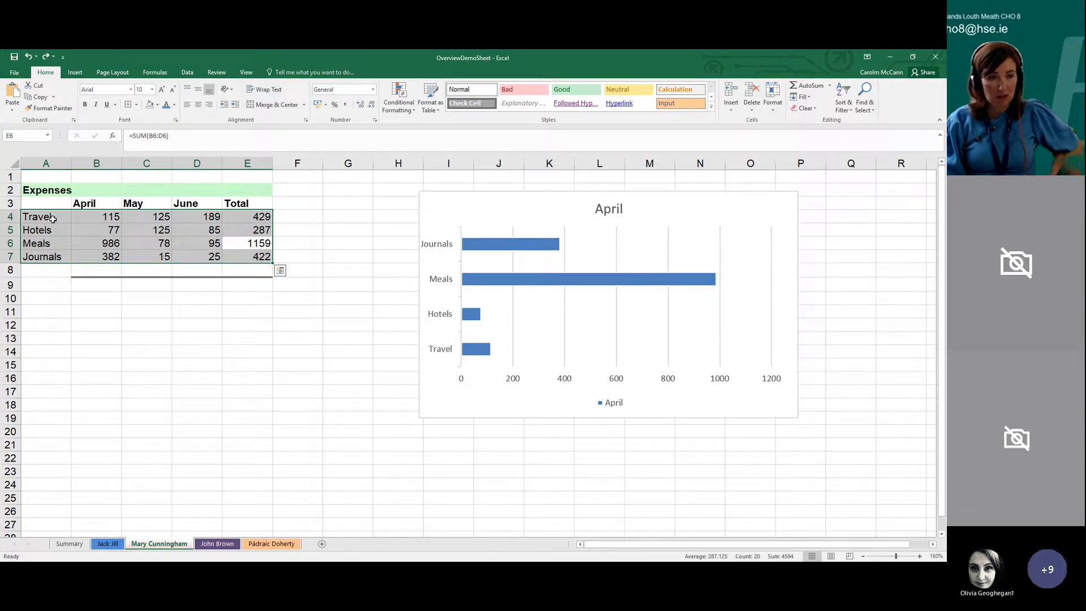
click(240, 233)
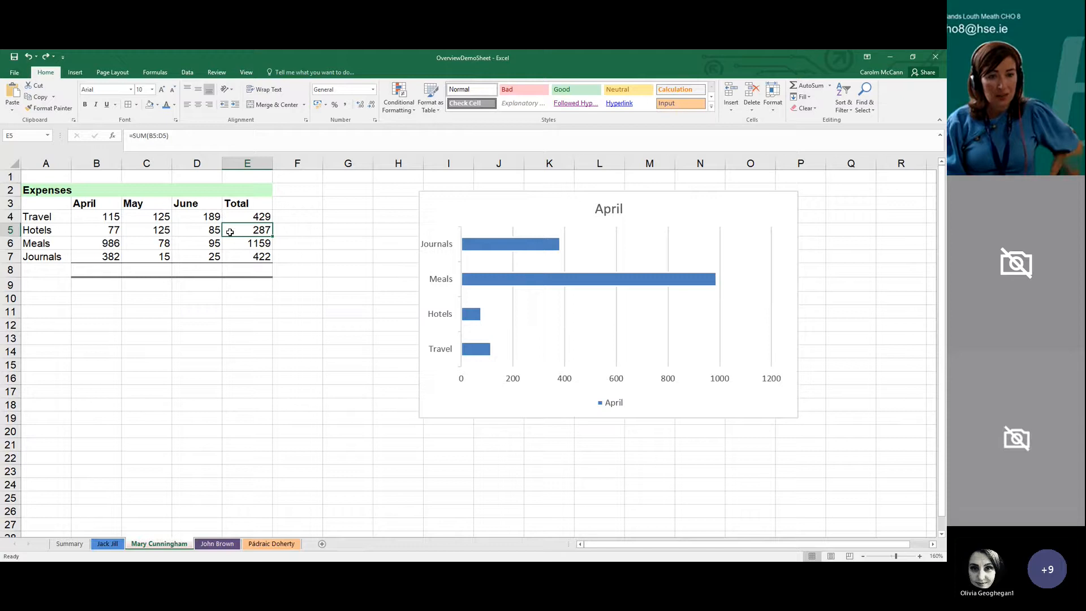
Insert an entire blank column before the Total column of the Expenses table, and undo the insertion
right_click(229, 231)
click(248, 301)
click(240, 320)
click(227, 337)
drag(304, 216, 300, 270)
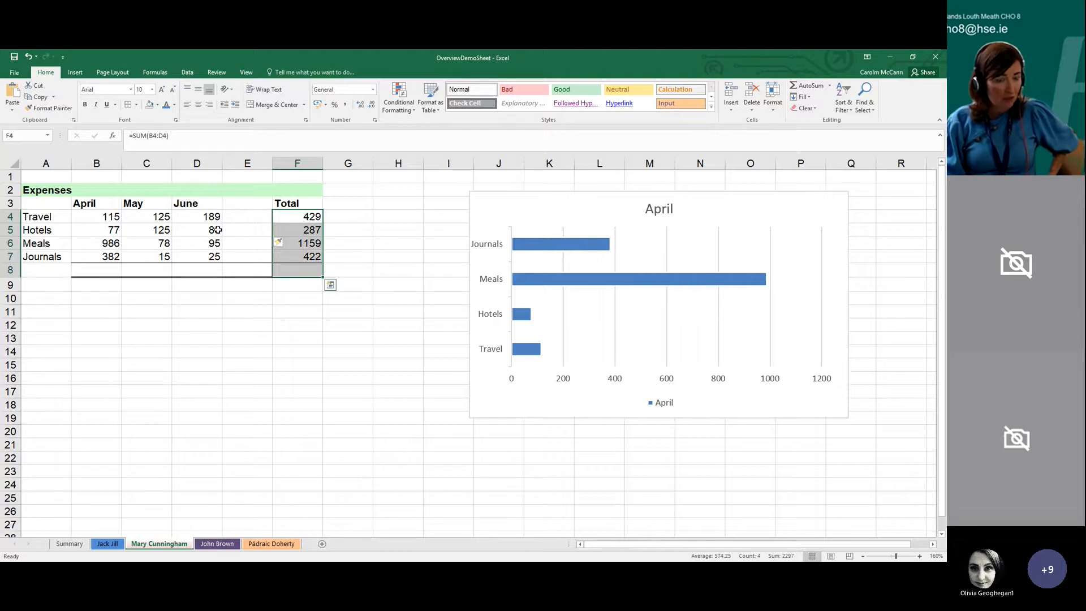
click(240, 232)
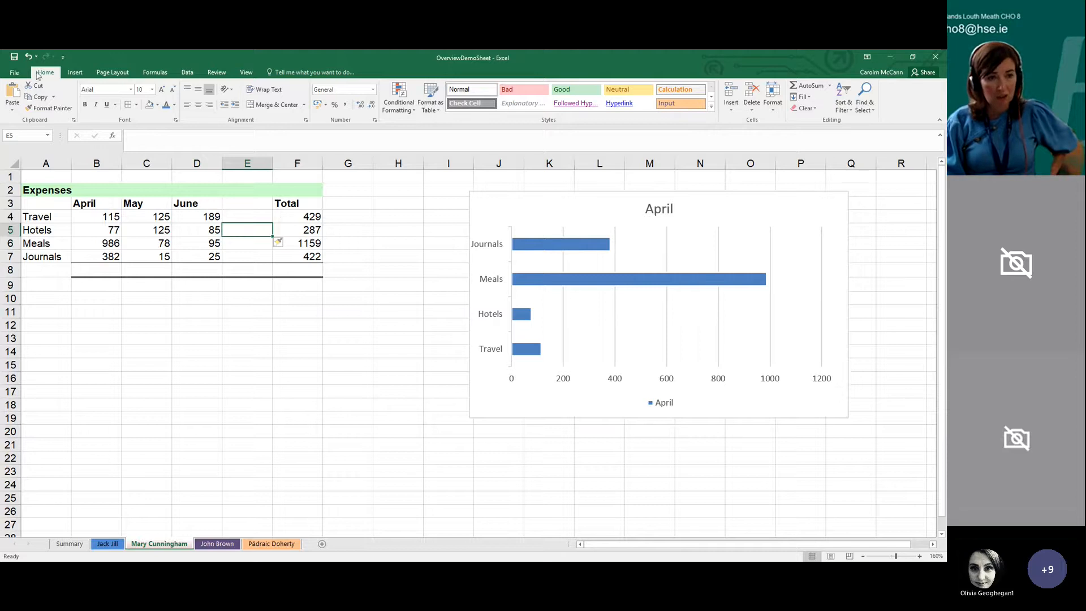
click(28, 56)
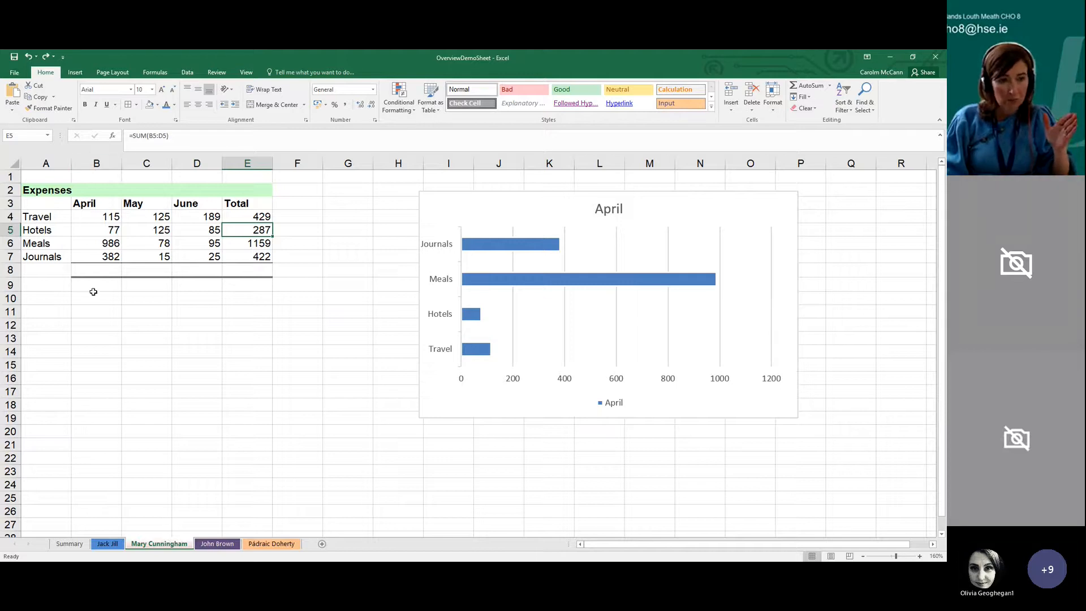
right_click(11, 230)
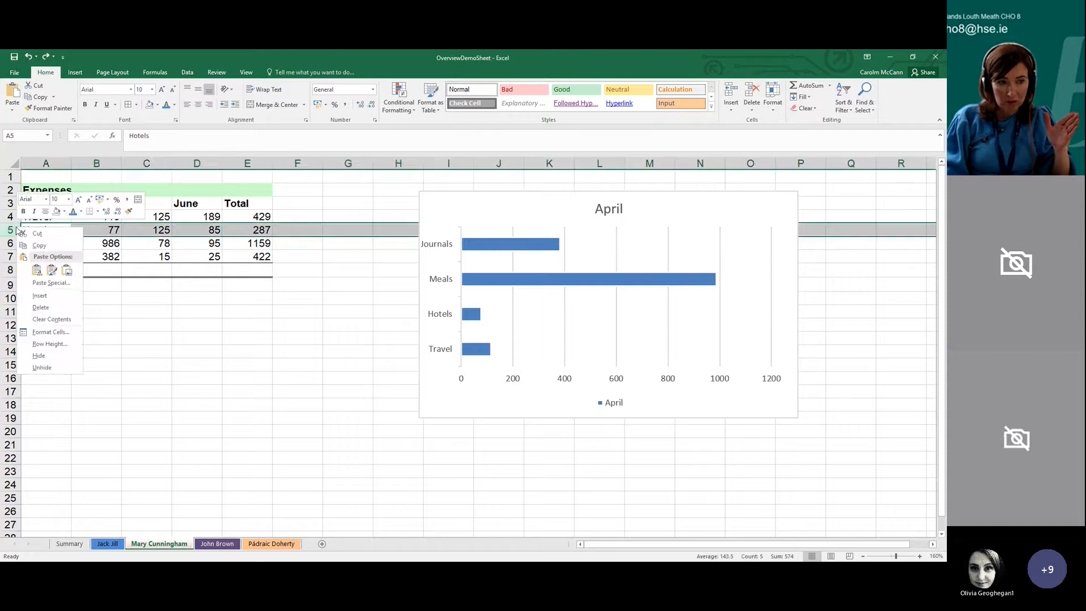
click(204, 228)
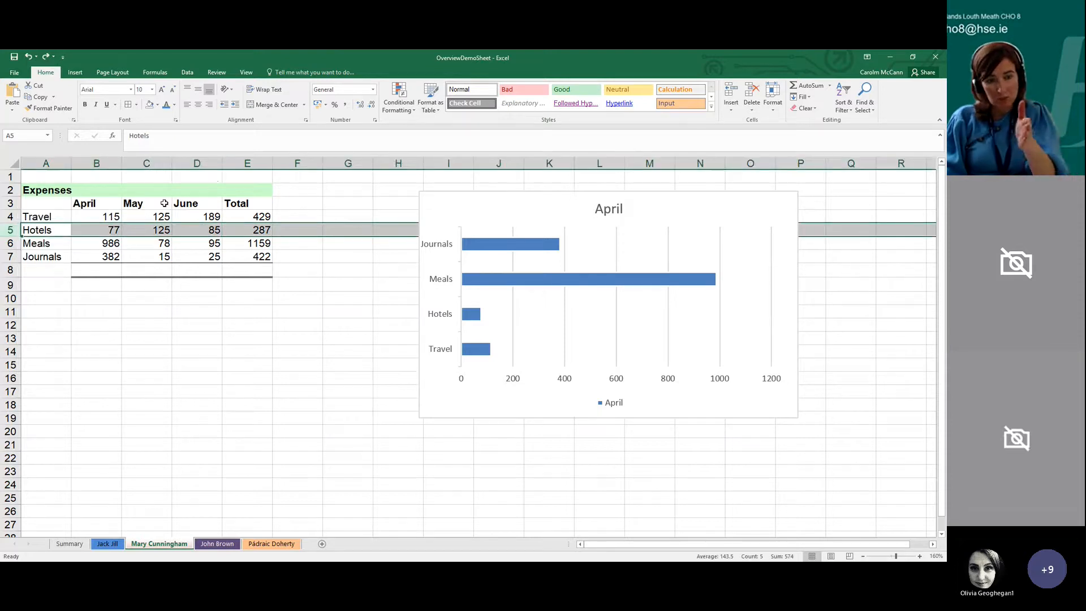
drag(79, 202, 260, 257)
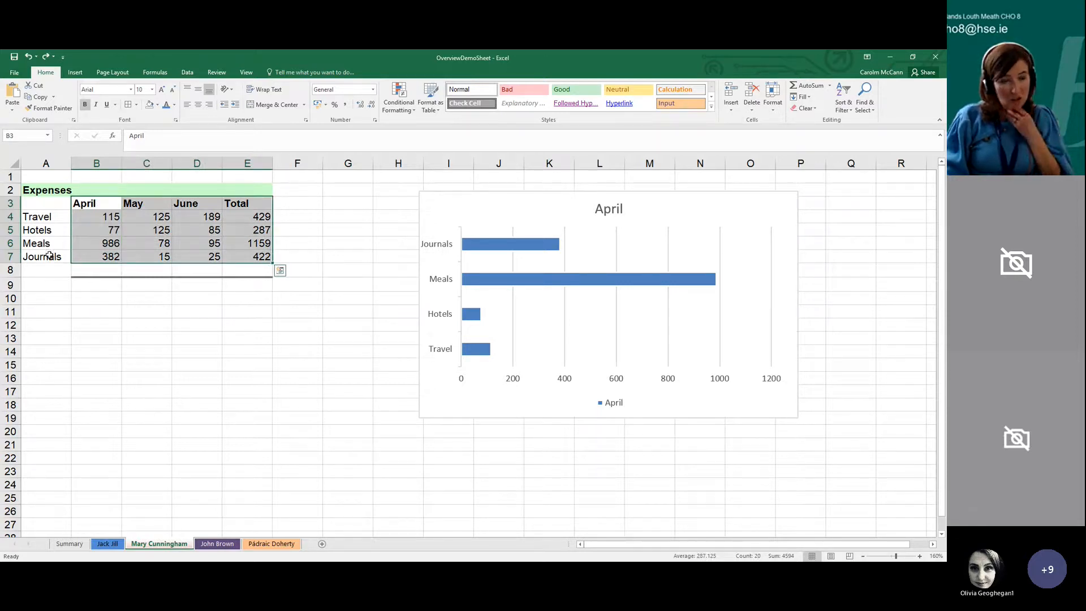
click(196, 253)
click(199, 244)
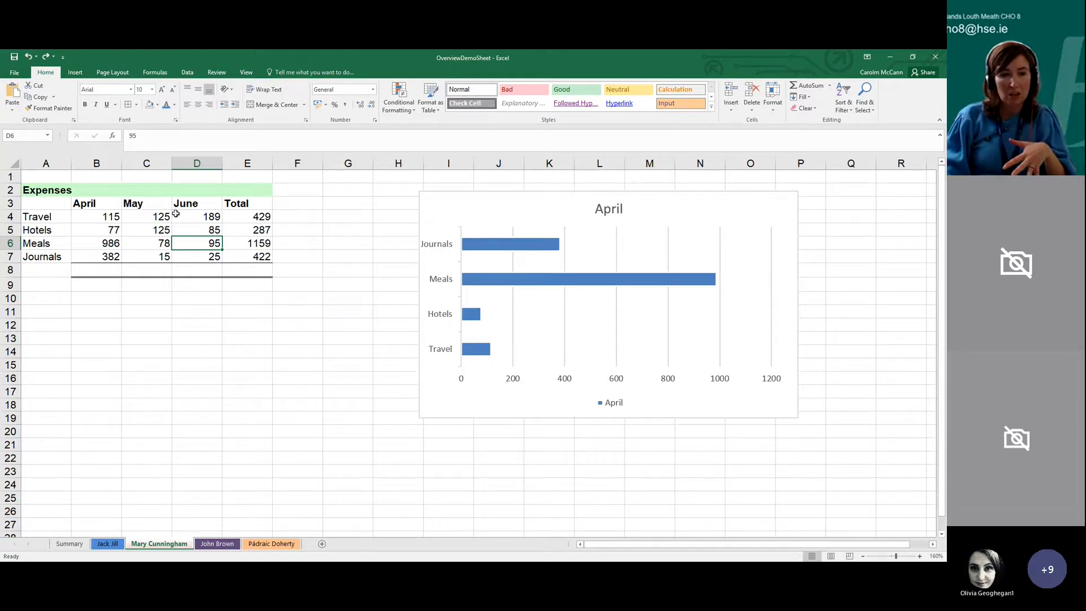
Insert an entire blank column between May and June in the Expenses table and narrow it to a thin strip
right_click(209, 219)
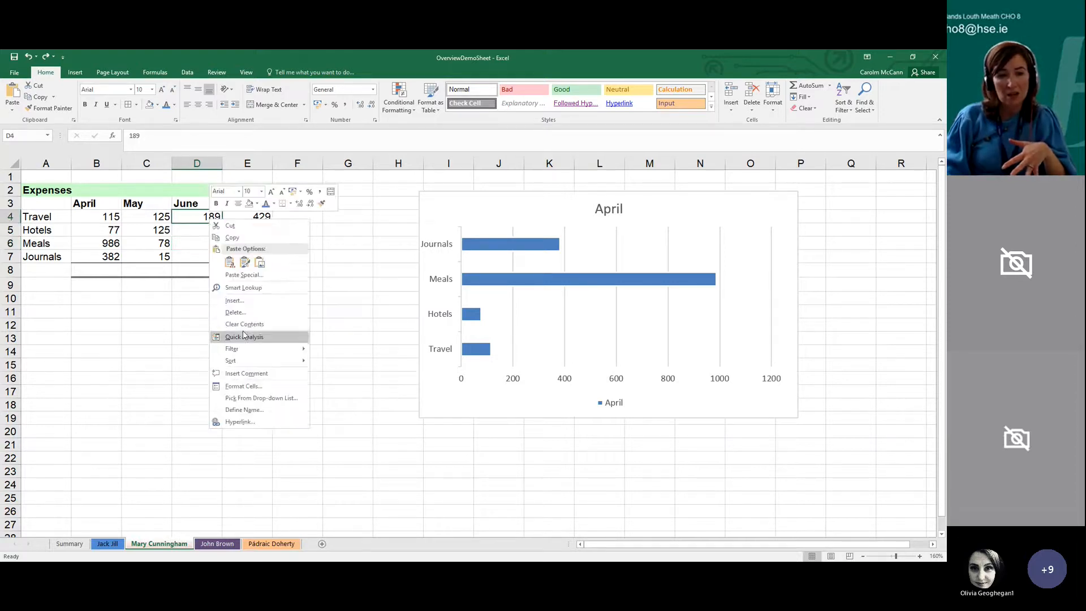
click(235, 301)
click(228, 310)
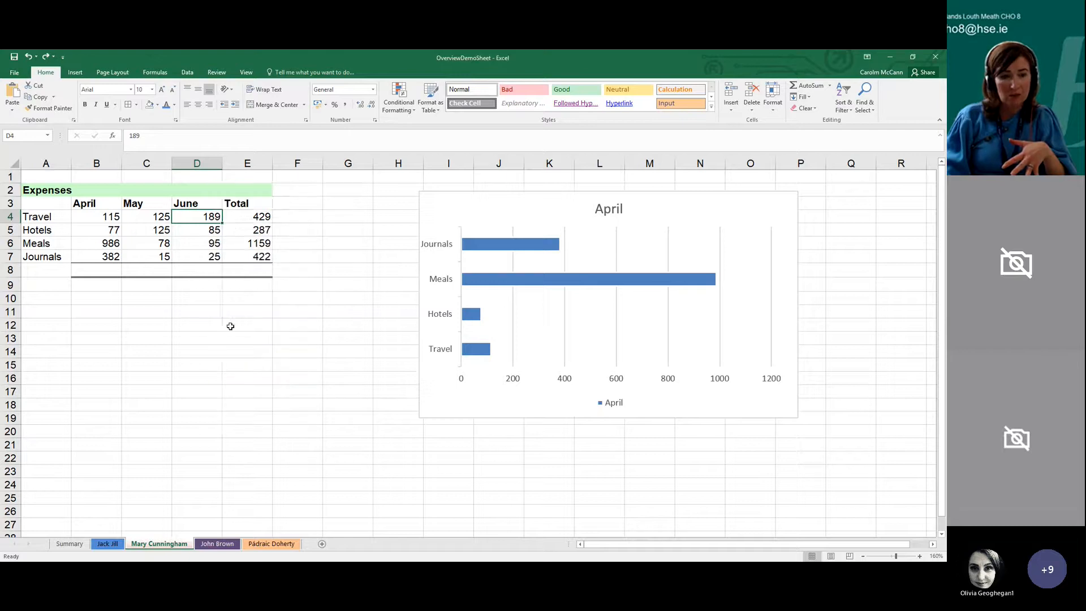
click(230, 327)
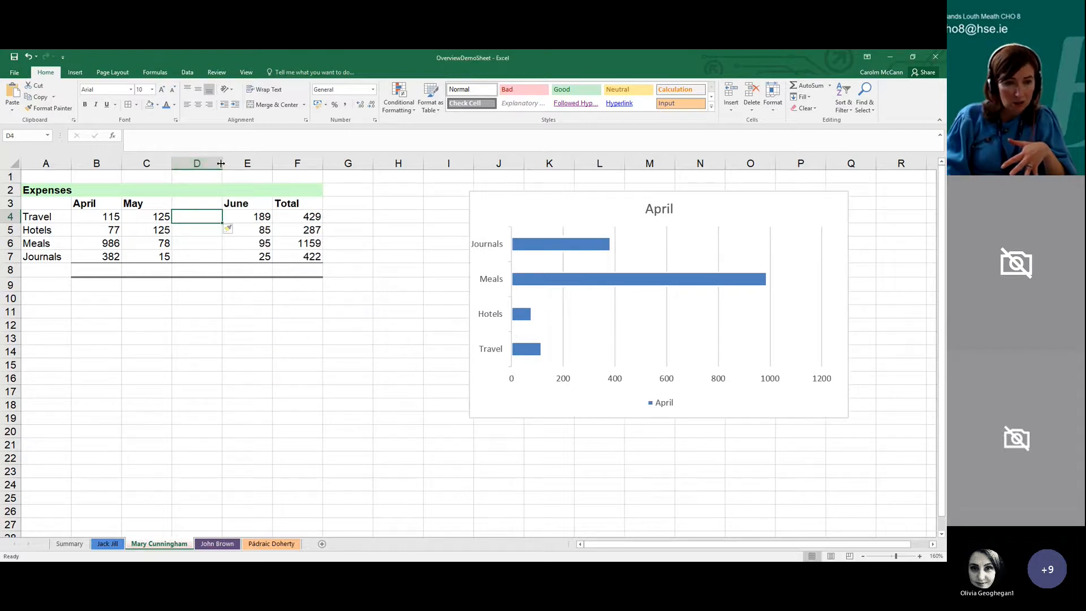
drag(221, 163, 180, 164)
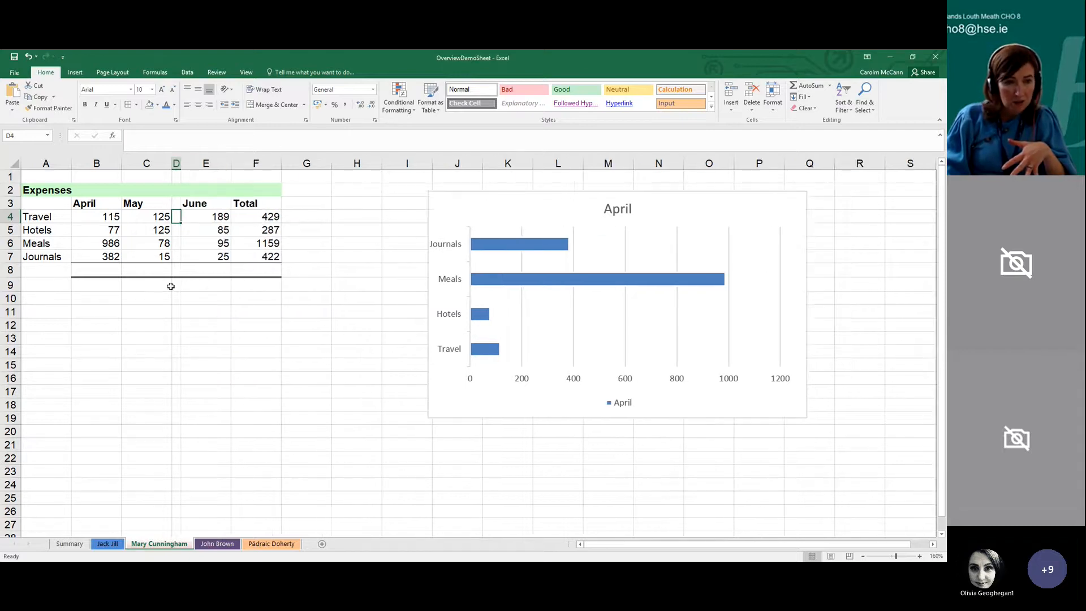
Sort by the Total column from smallest to largest with the blank column in place, and undo that sort
click(255, 230)
click(842, 107)
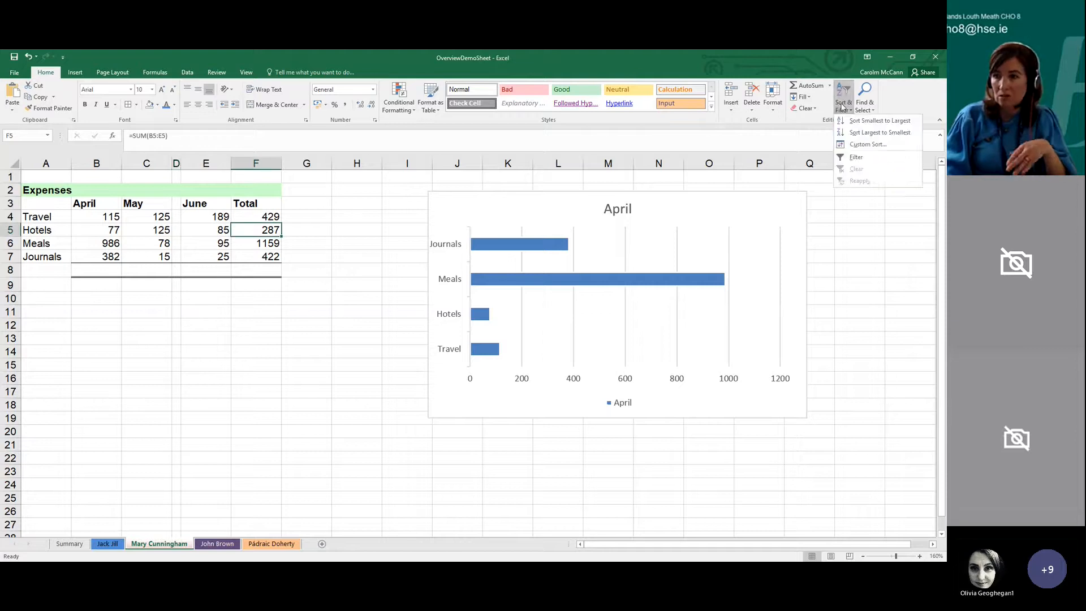
click(865, 121)
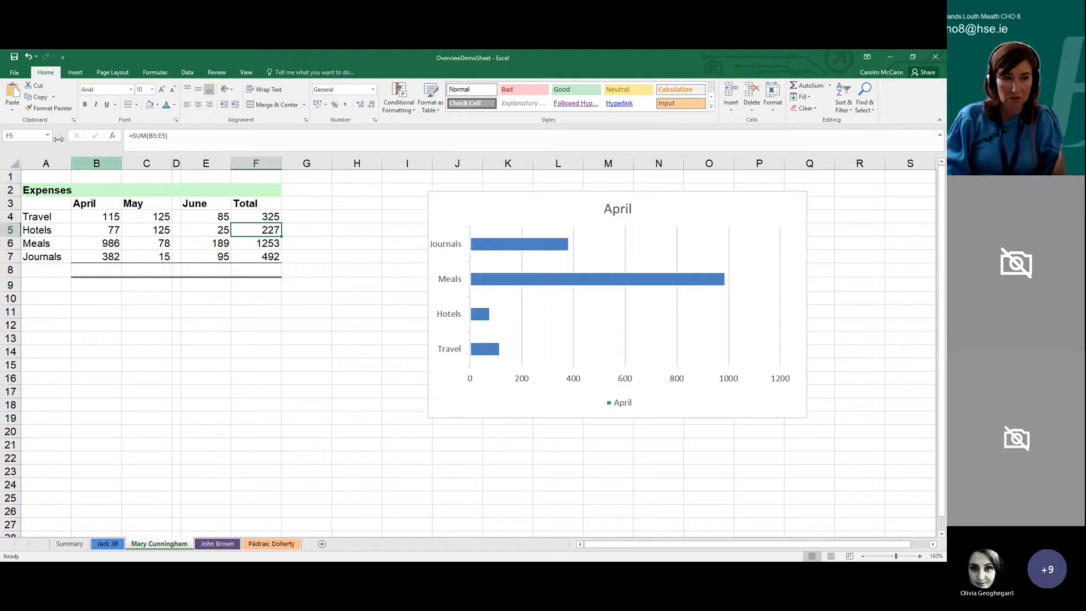
click(28, 56)
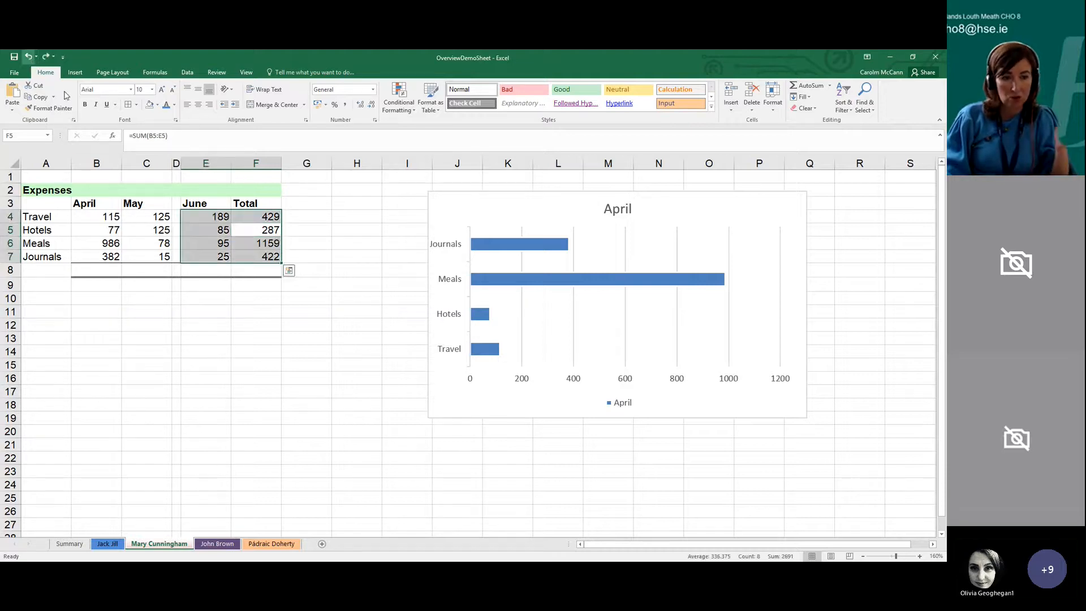
Delete the narrow blank column D between May and June
click(176, 163)
right_click(176, 164)
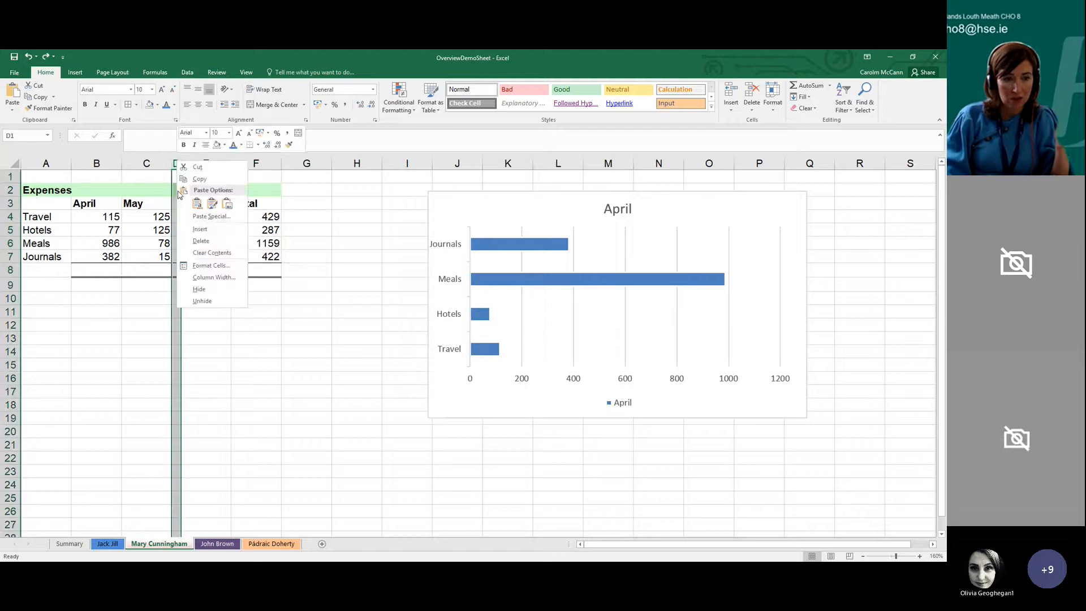
click(187, 240)
click(203, 324)
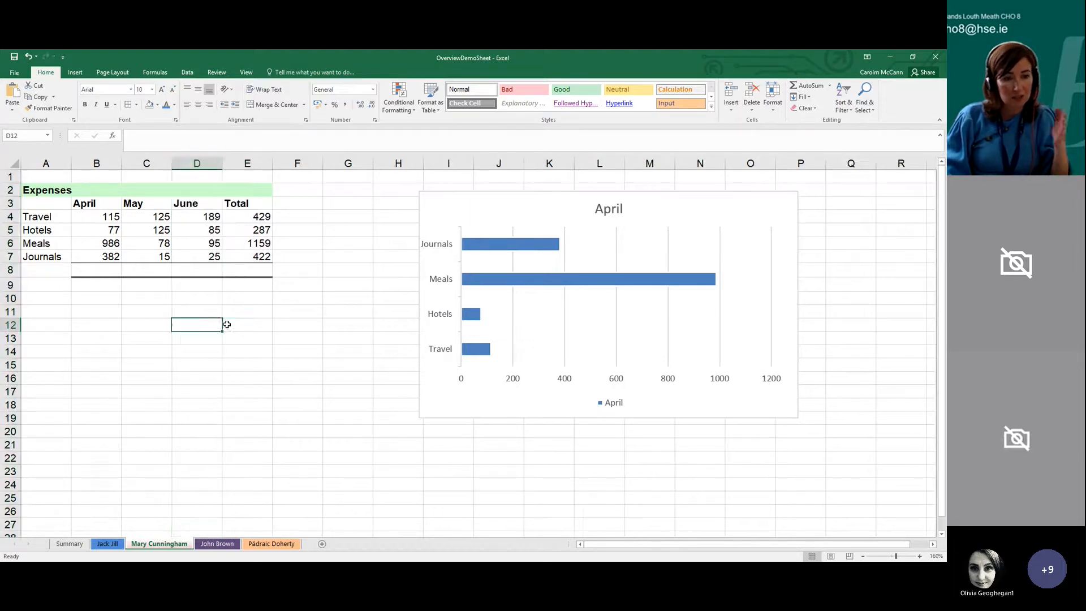
click(226, 324)
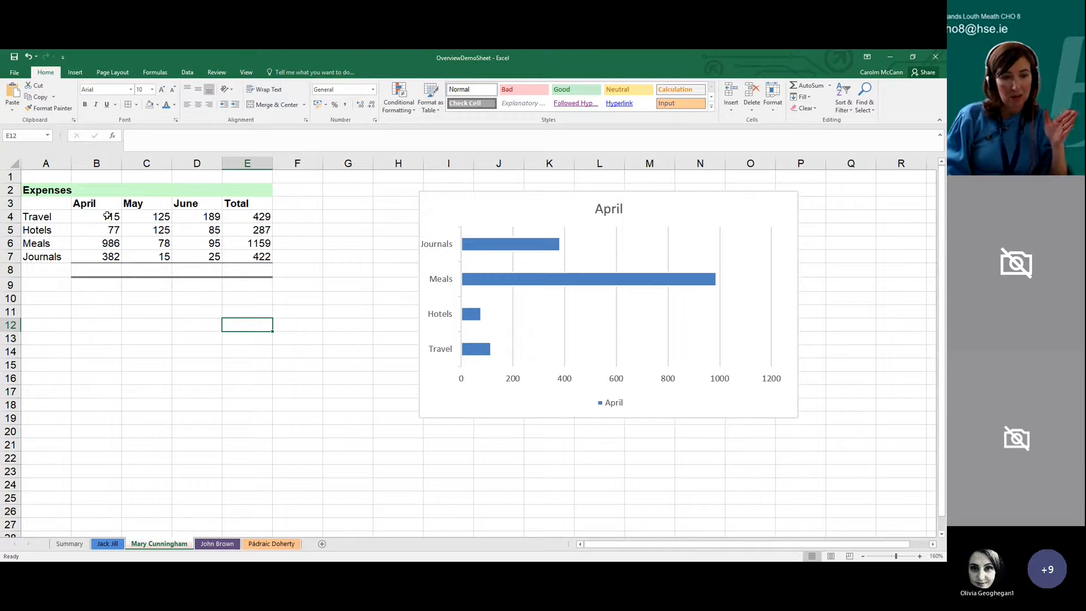
Open the custom Sort settings for the Expenses table, turn off "My data has headers", and cancel without sorting
click(147, 230)
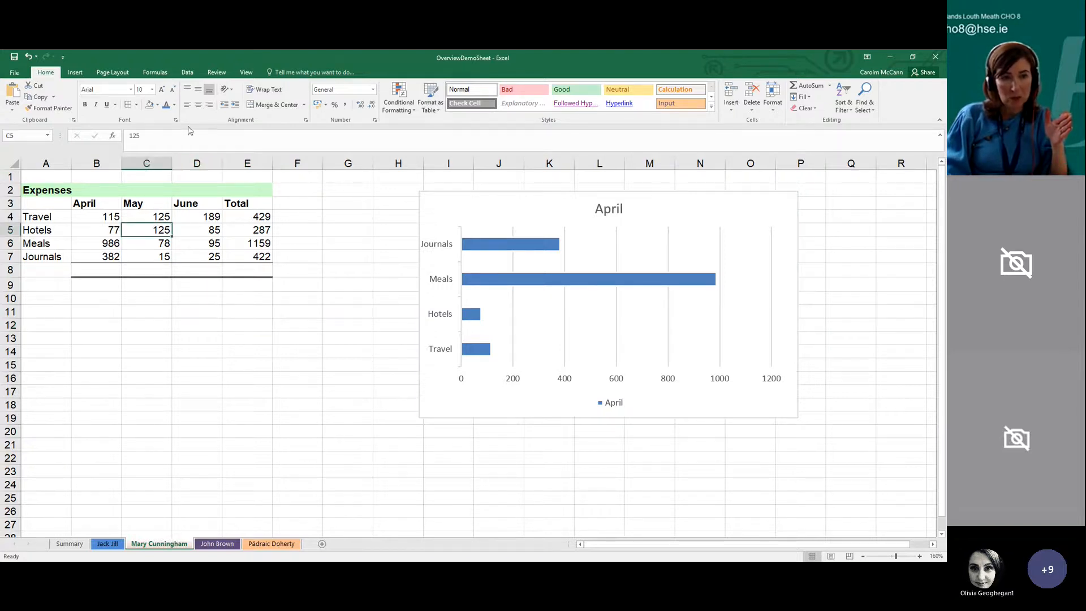
click(187, 72)
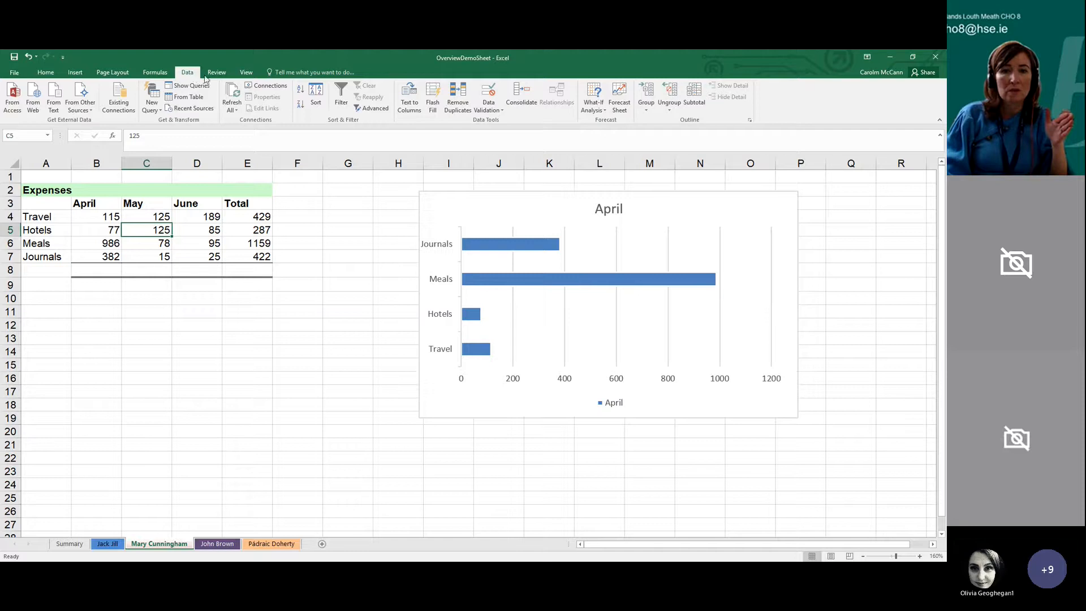
click(316, 98)
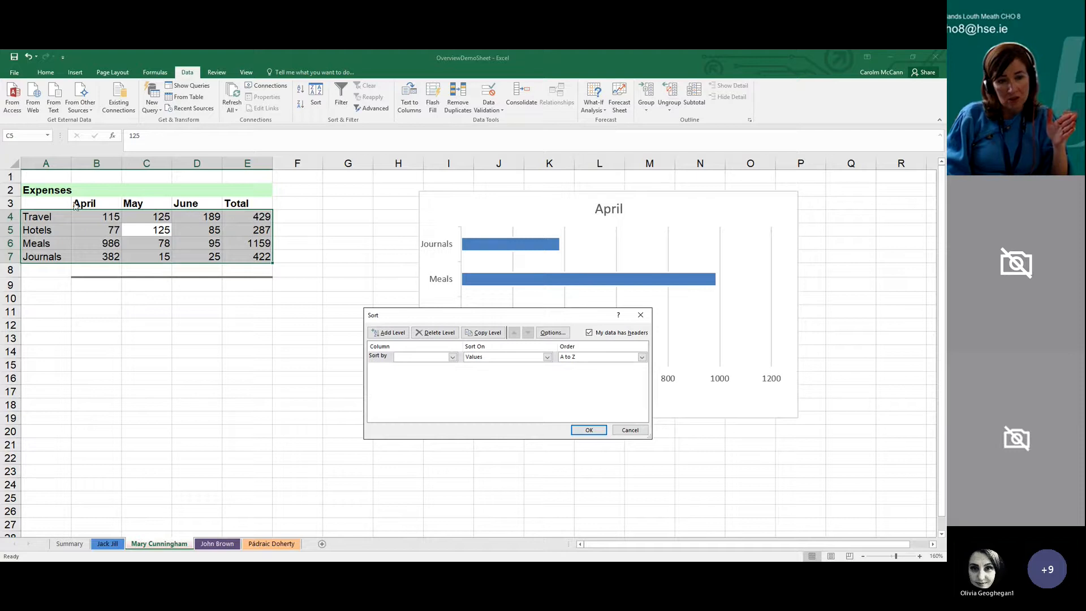
click(484, 360)
click(454, 357)
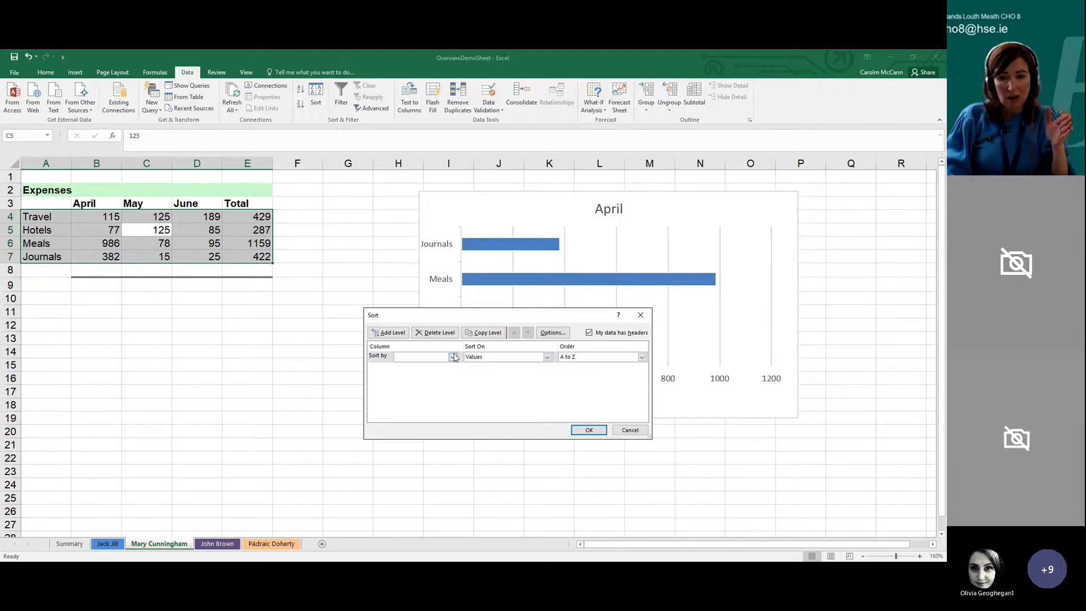
click(589, 337)
click(589, 334)
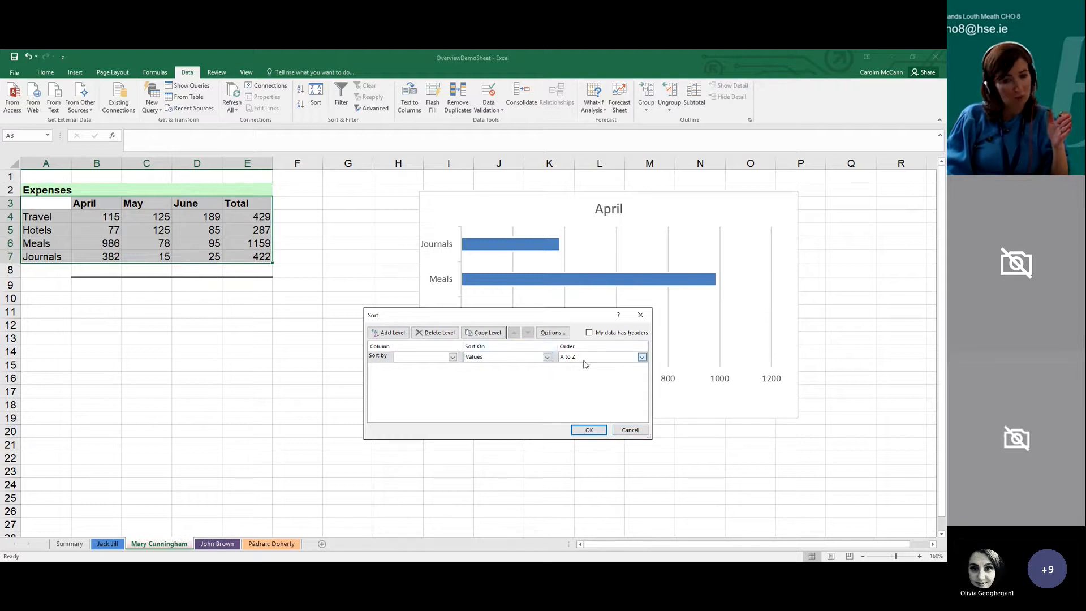
click(453, 380)
click(630, 430)
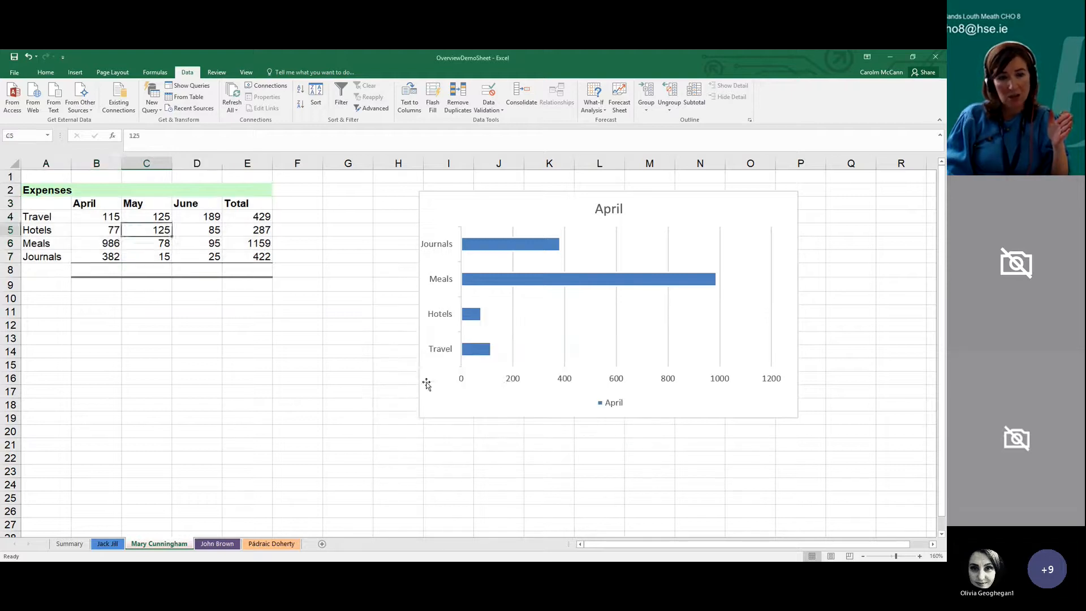
click(399, 378)
click(214, 243)
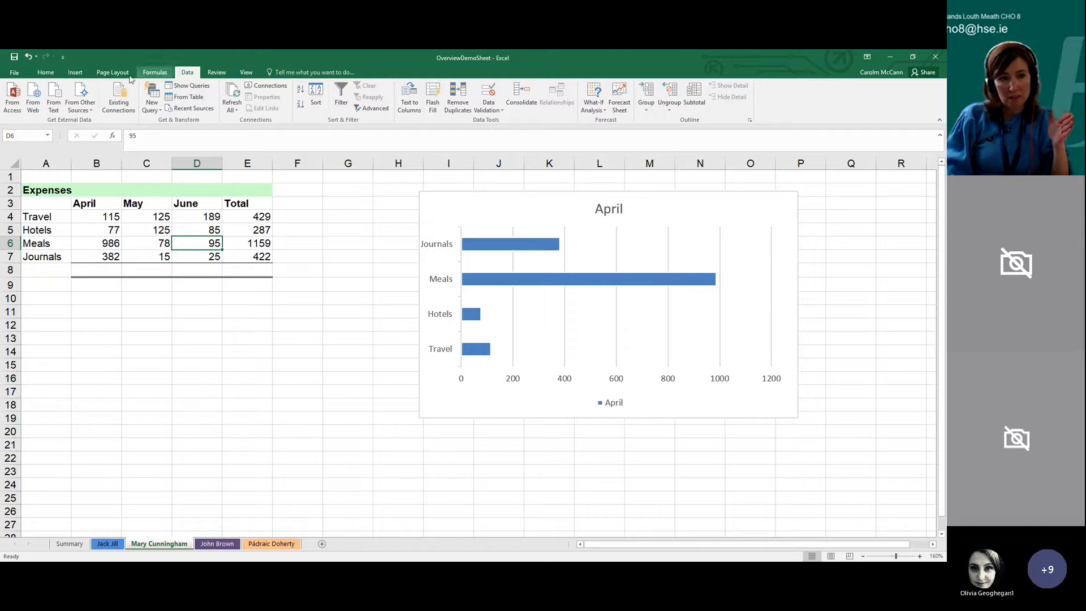
click(44, 75)
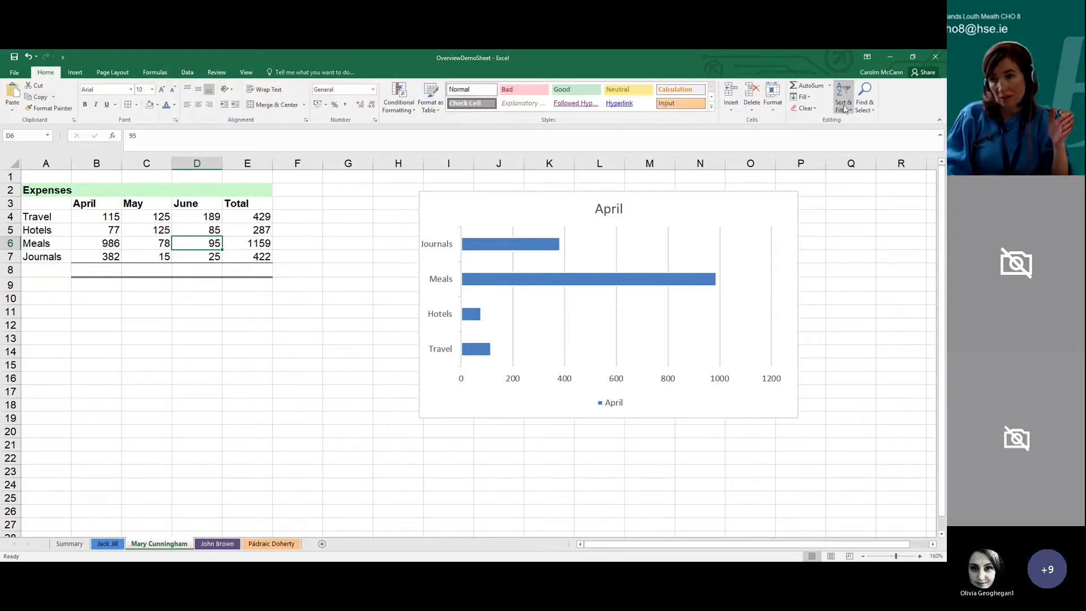
click(347, 418)
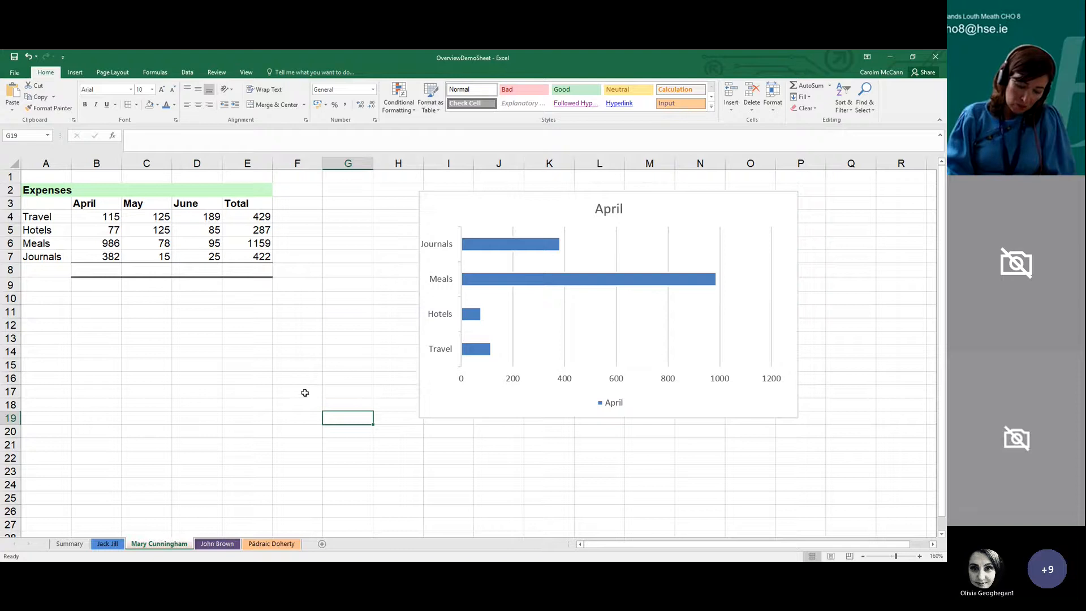
click(264, 441)
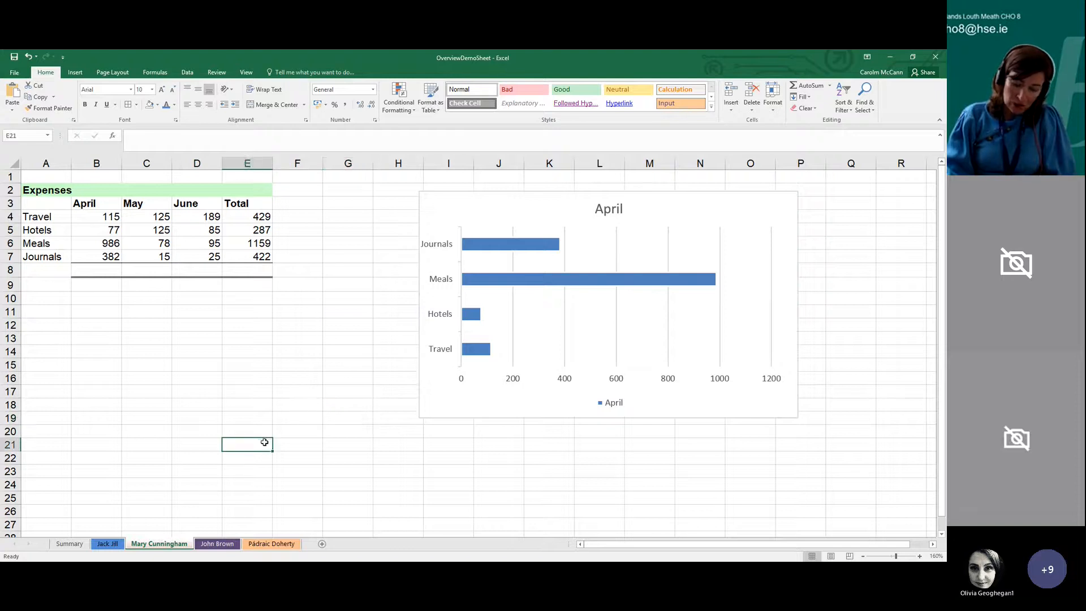
click(161, 337)
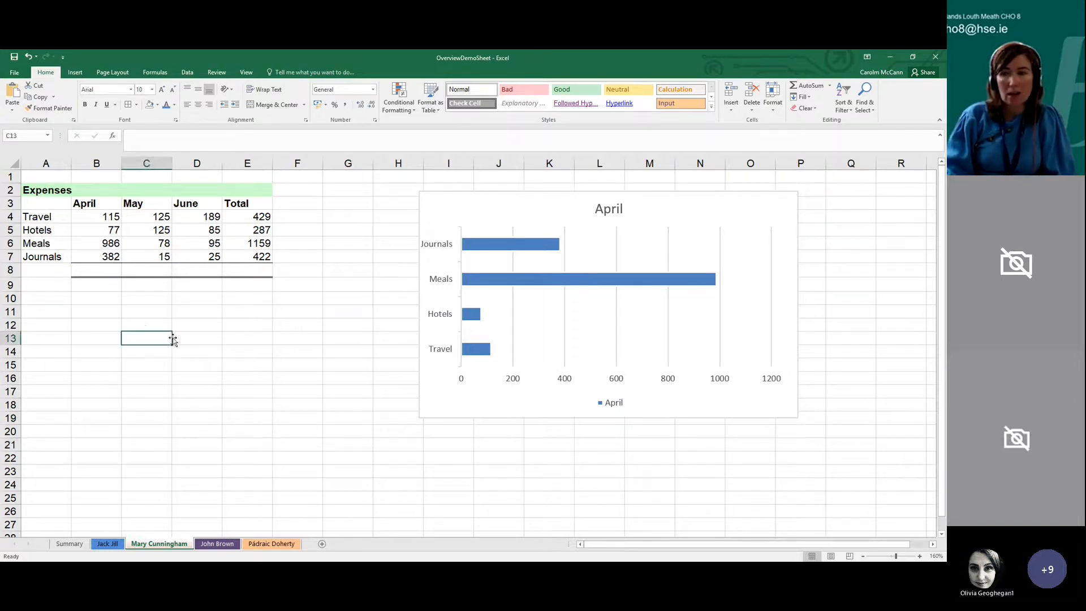
Close the OverviewDemoSheet workbook and save its changes
click(935, 58)
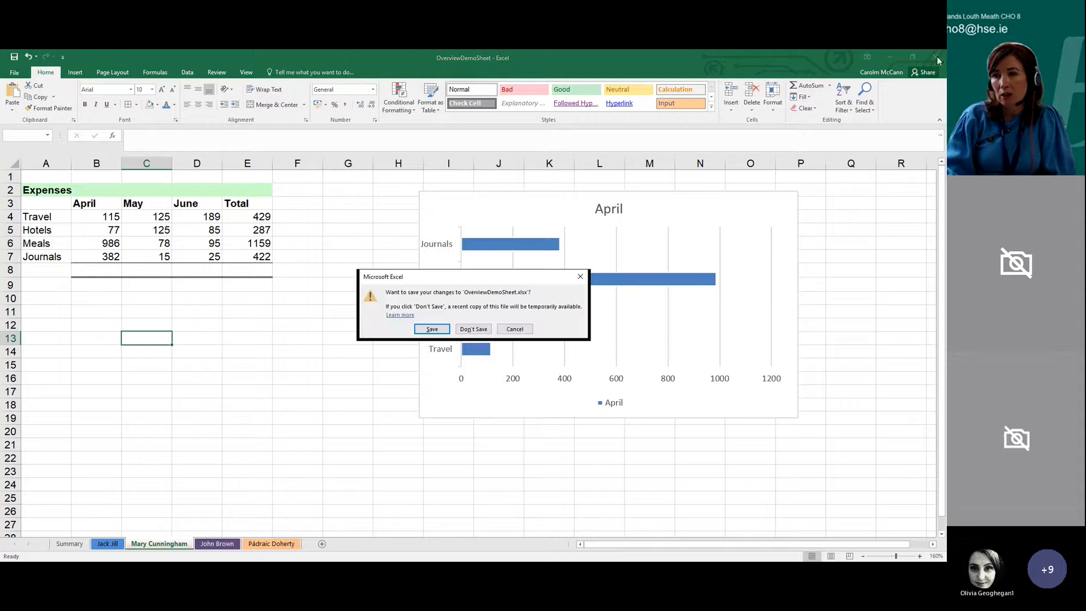
click(442, 328)
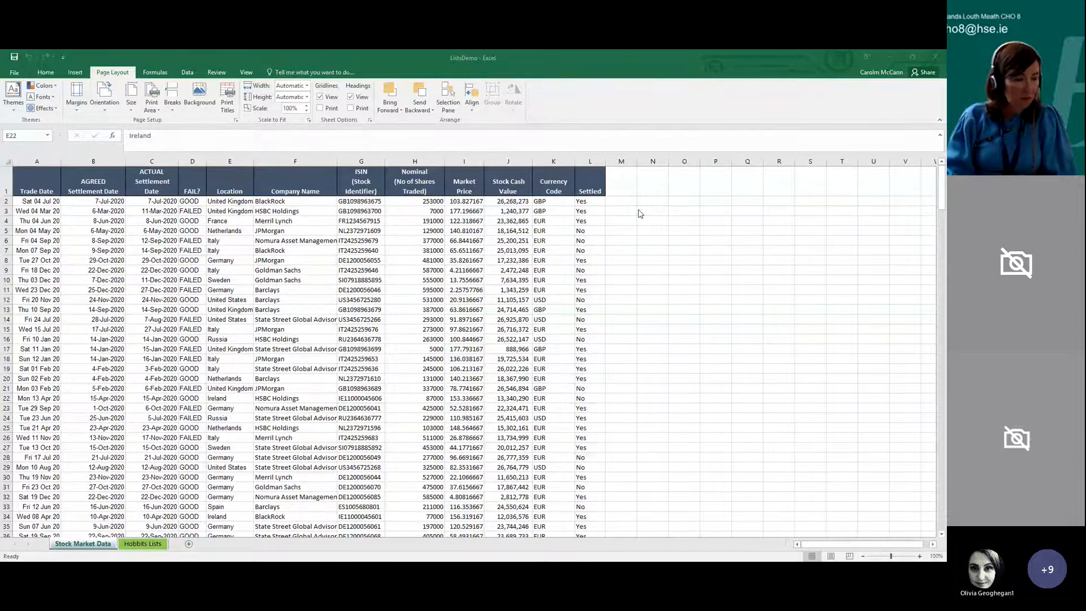
Look over the Stock Market Data and Hobbits Lists sheets in the ListsDemo workbook, ending on Stock Market Data
click(610, 304)
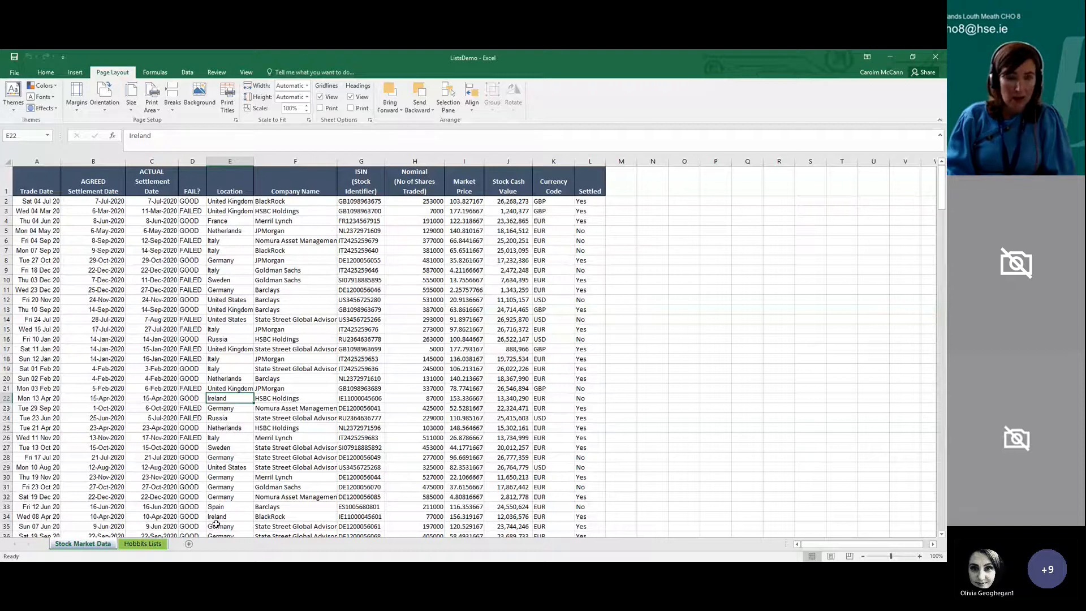
click(143, 543)
click(84, 544)
click(142, 544)
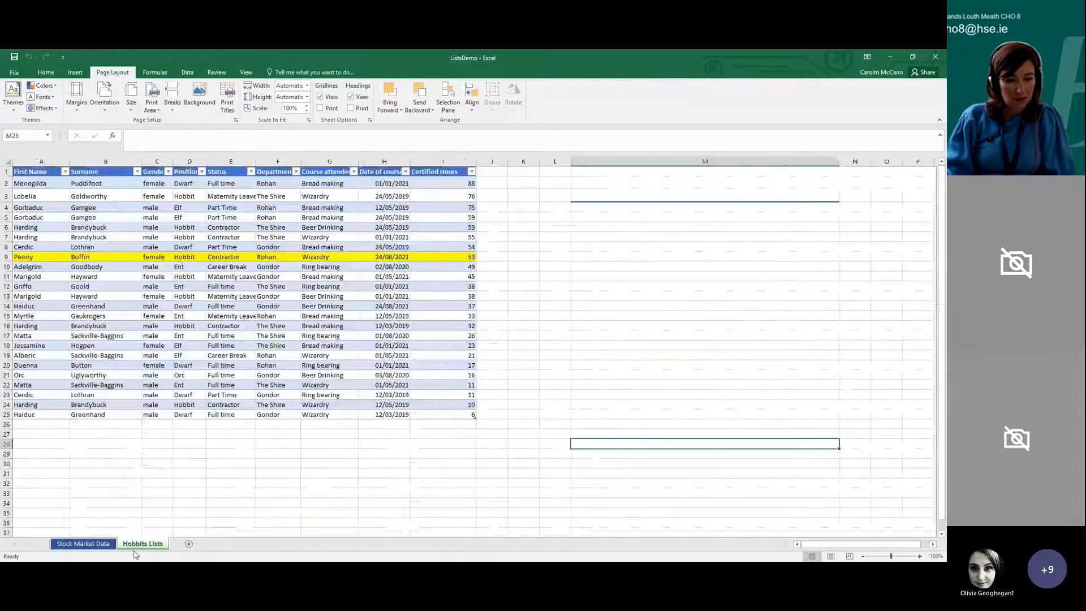
click(96, 545)
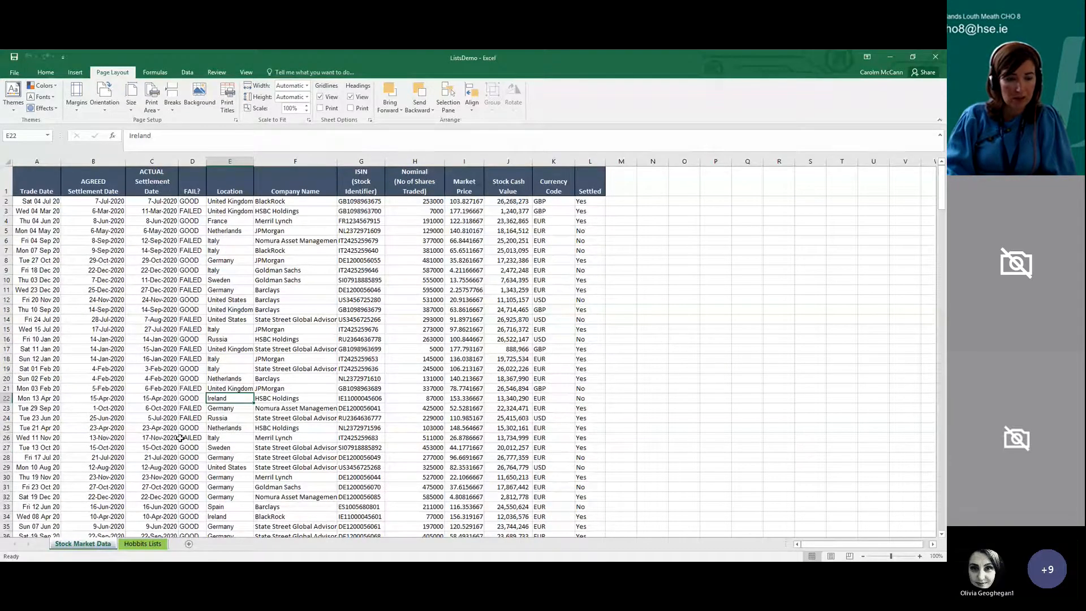
click(149, 546)
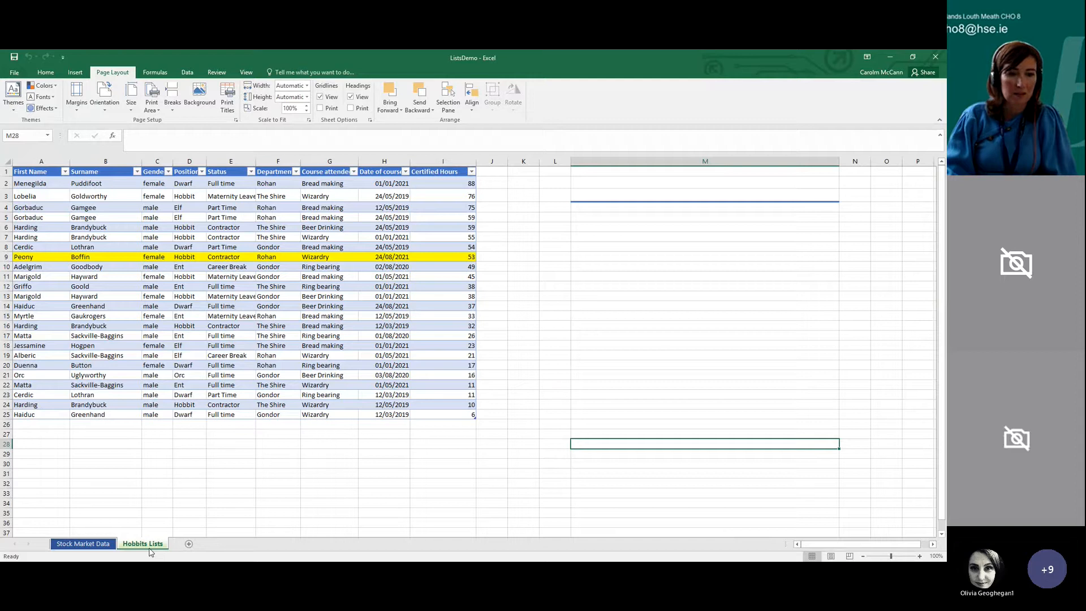
click(146, 457)
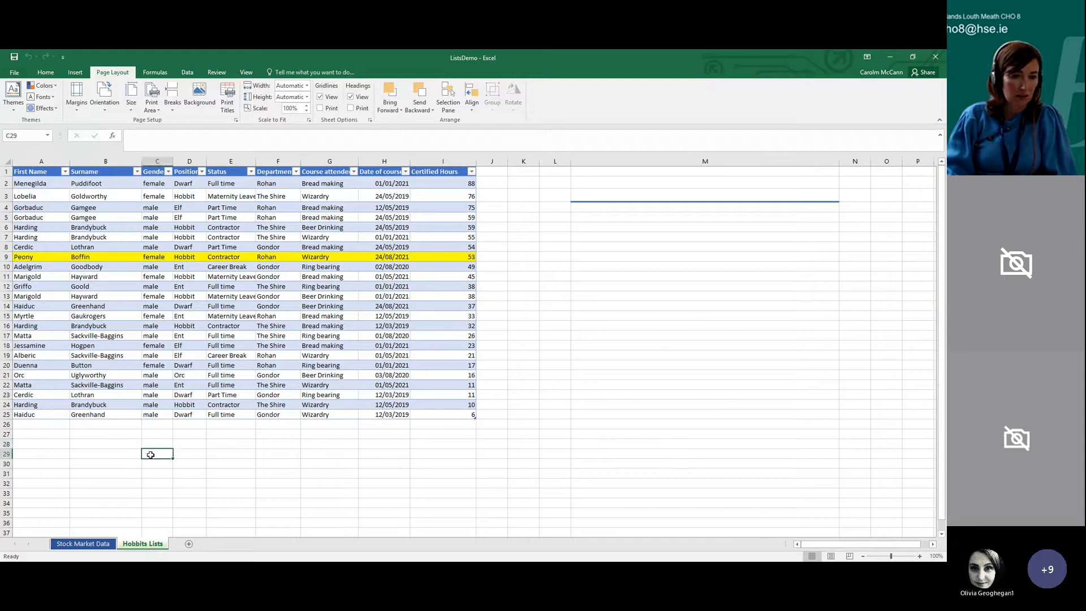
click(86, 546)
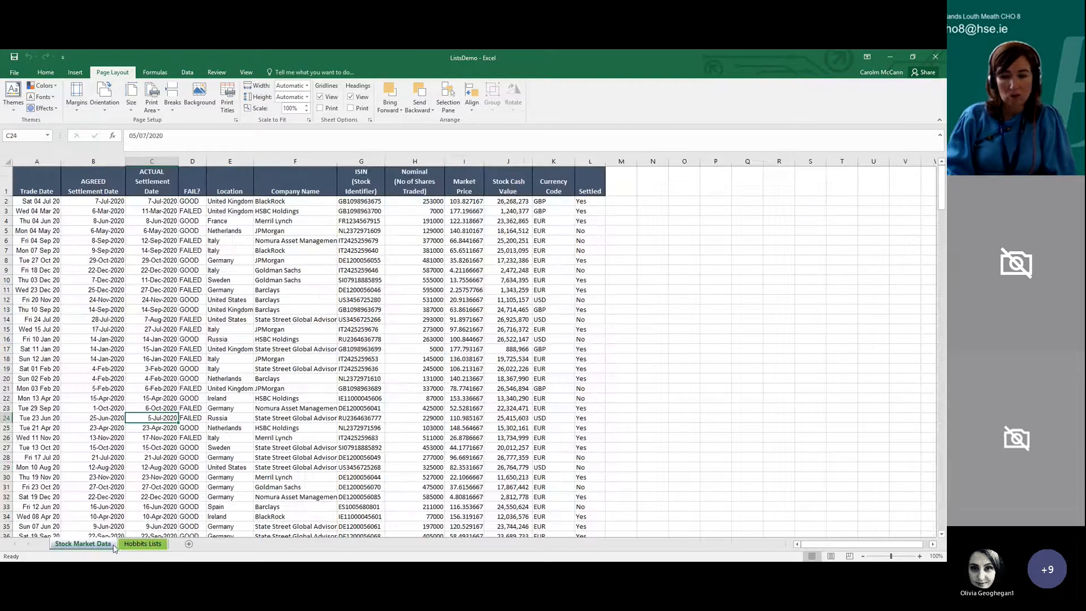
click(873, 511)
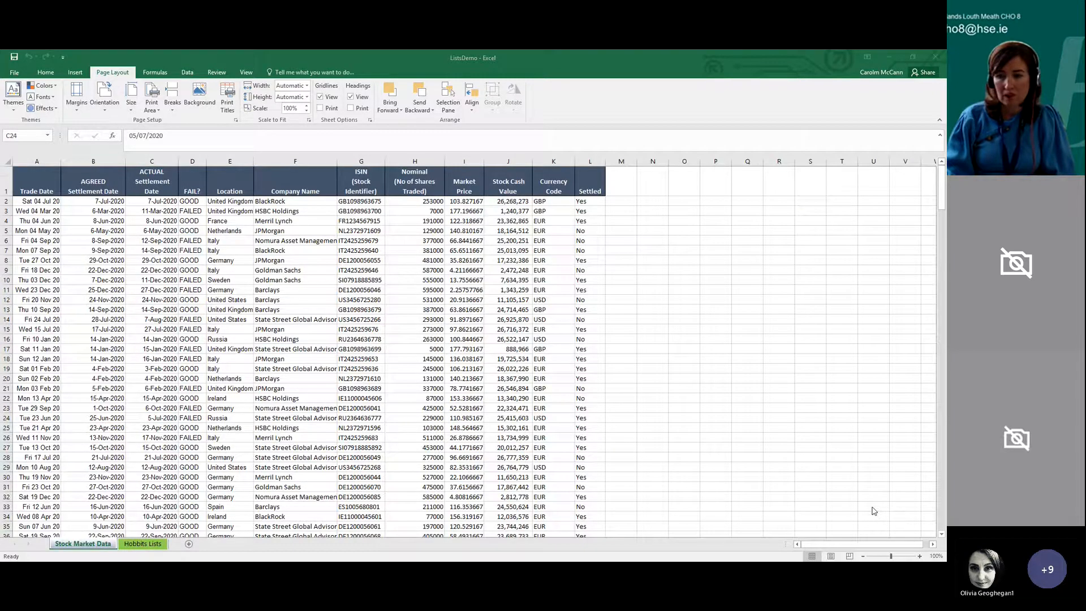
click(749, 76)
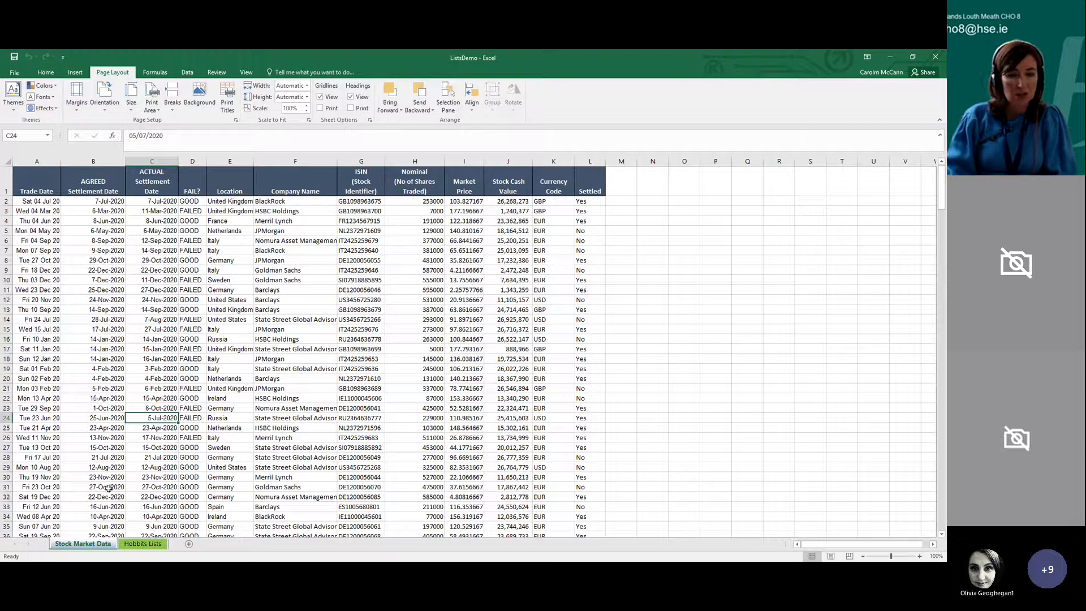
Examine the Stock Market Data records, the FAIL? column and the header row, checking whether the headings stay in view down the list
click(131, 351)
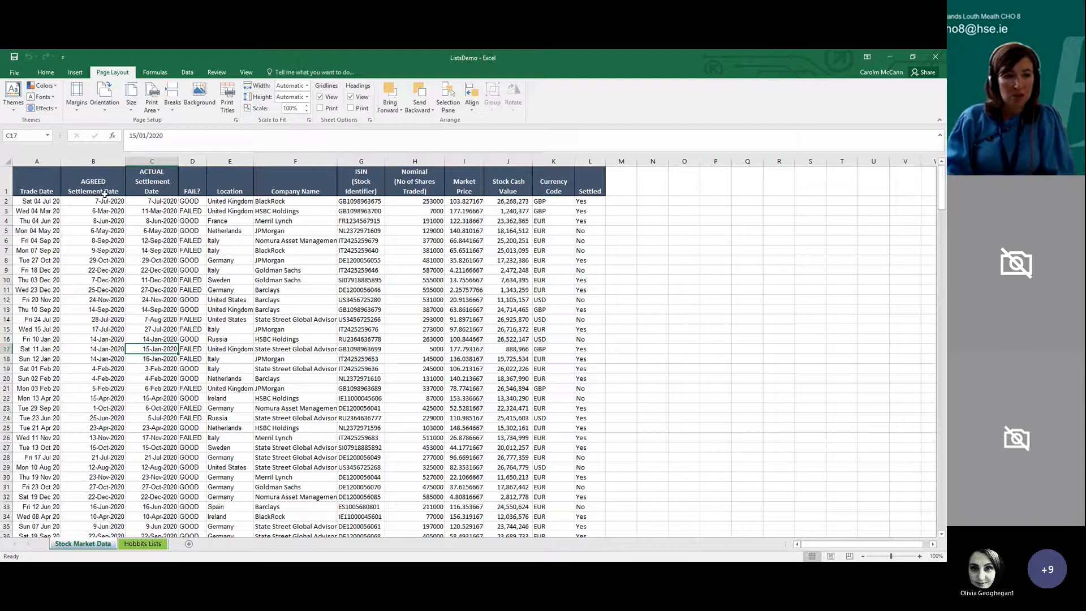
scroll(153, 286, down, 5)
scroll(158, 289, down, 19)
scroll(159, 289, up, 7)
scroll(204, 264, up, 13)
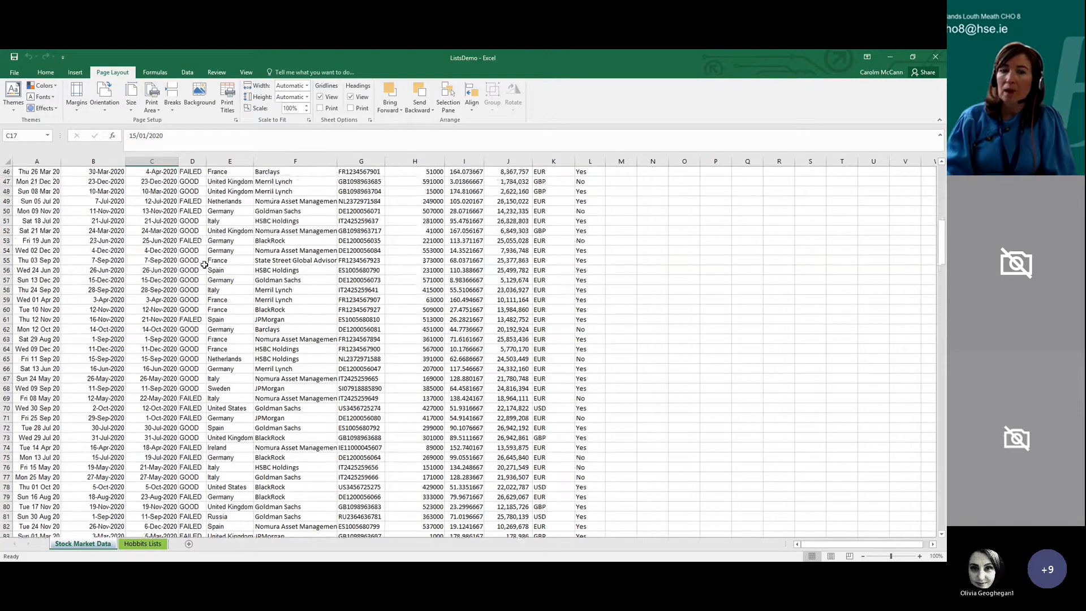
scroll(209, 262, up, 4)
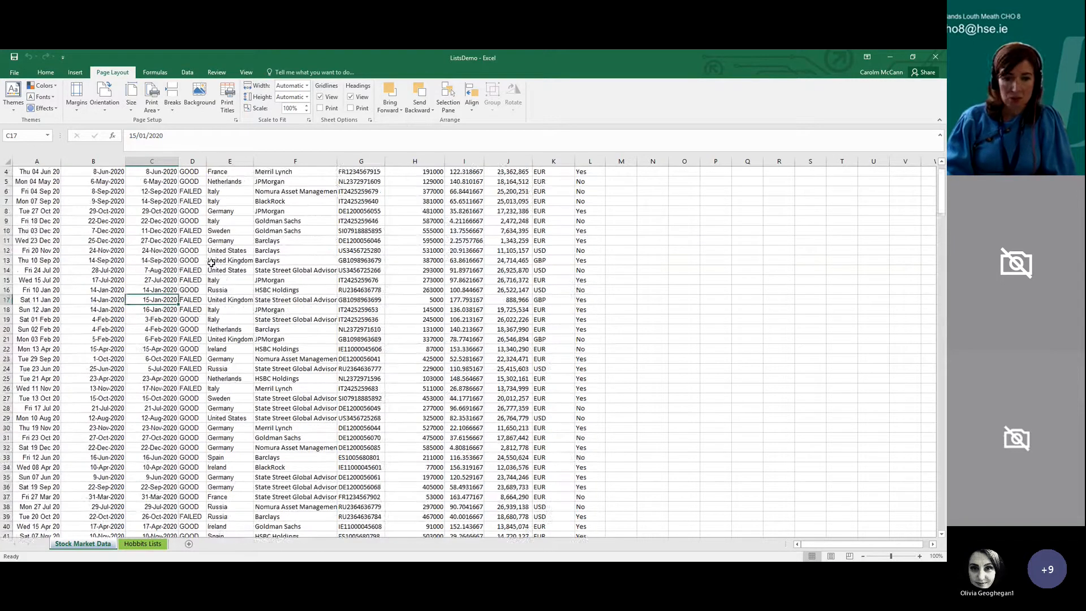
click(192, 289)
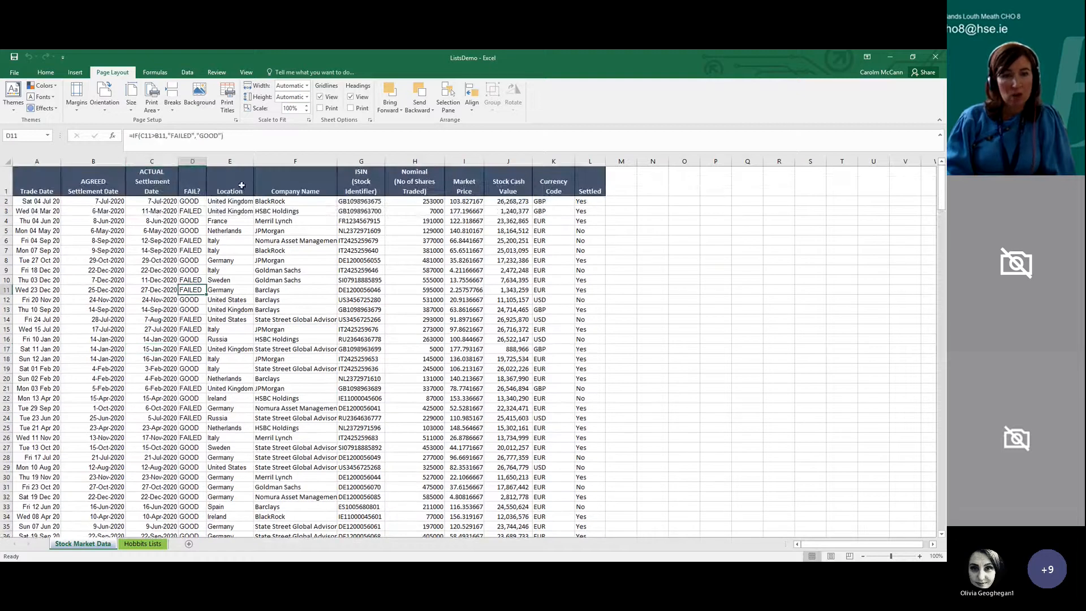
click(5, 183)
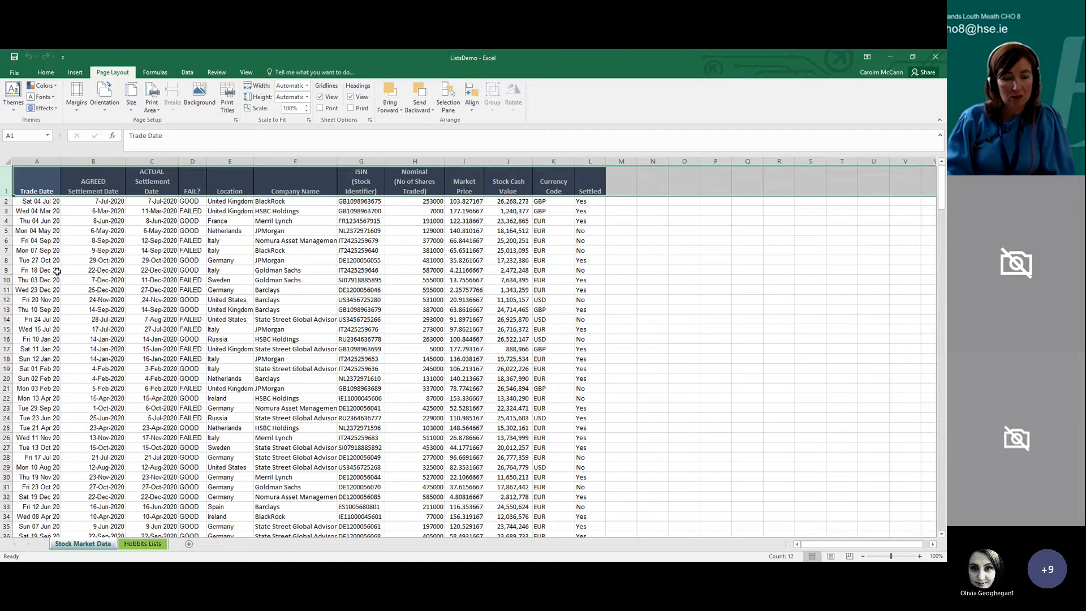
scroll(56, 290, down, 3)
scroll(85, 266, up, 3)
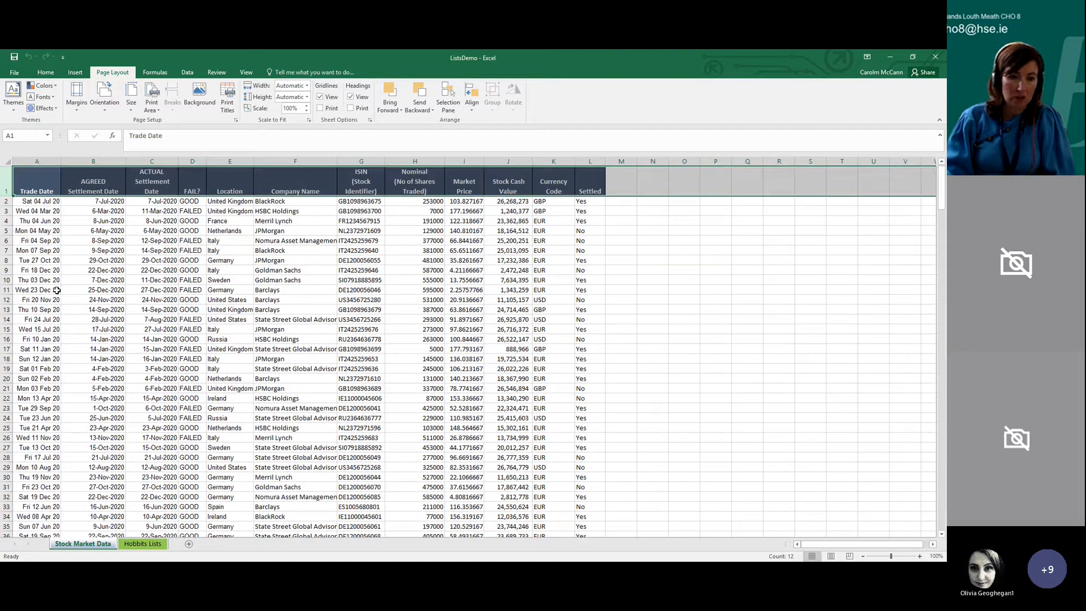
click(159, 231)
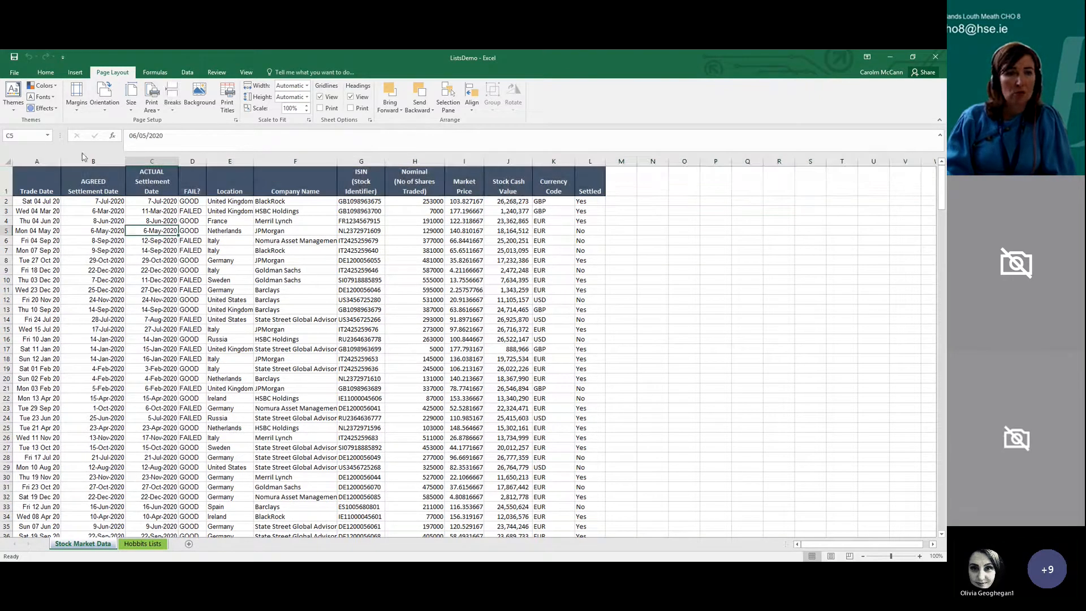
click(39, 179)
click(91, 188)
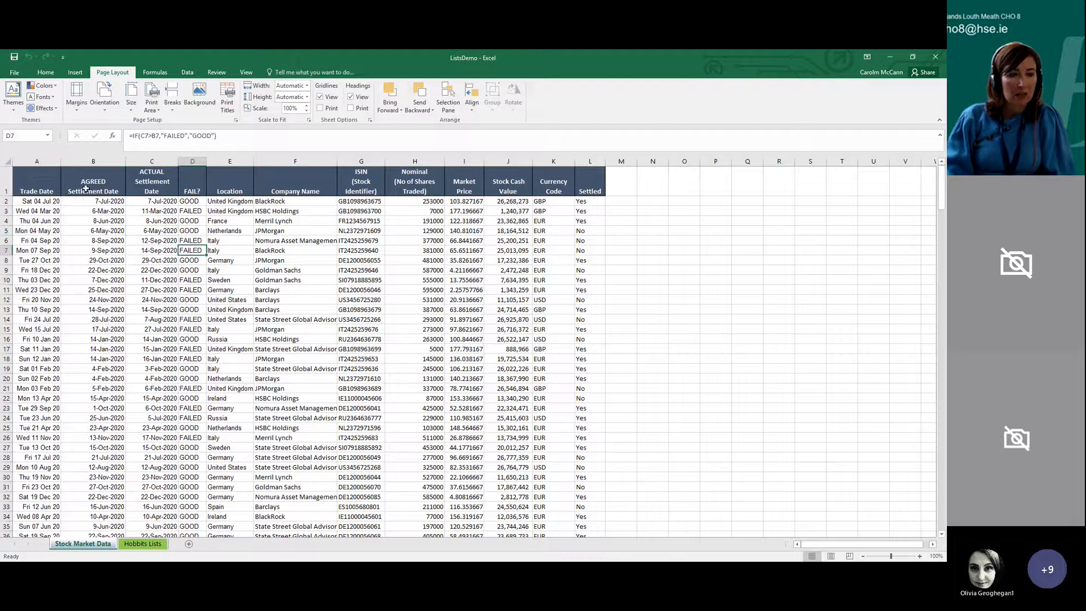
Freeze the top row of the Stock Market Data sheet and check the headings while moving through the records
click(35, 189)
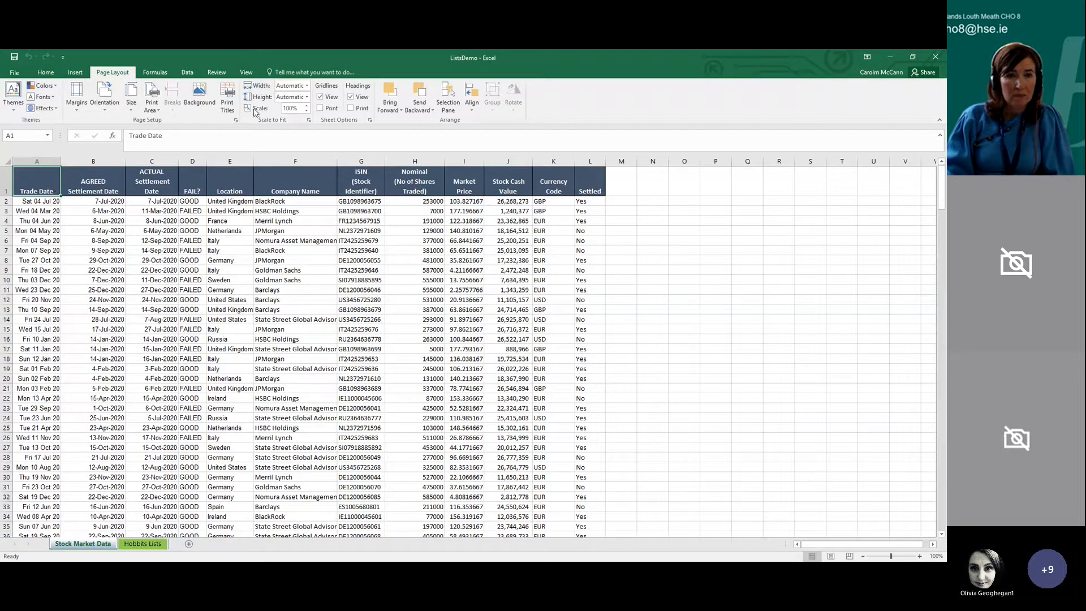
click(243, 74)
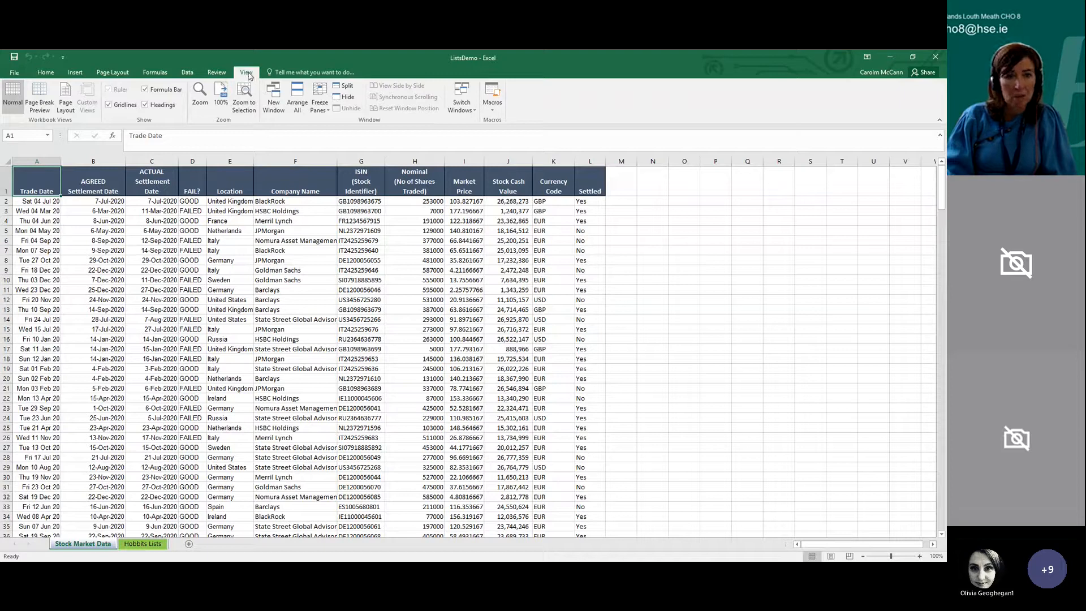
click(327, 113)
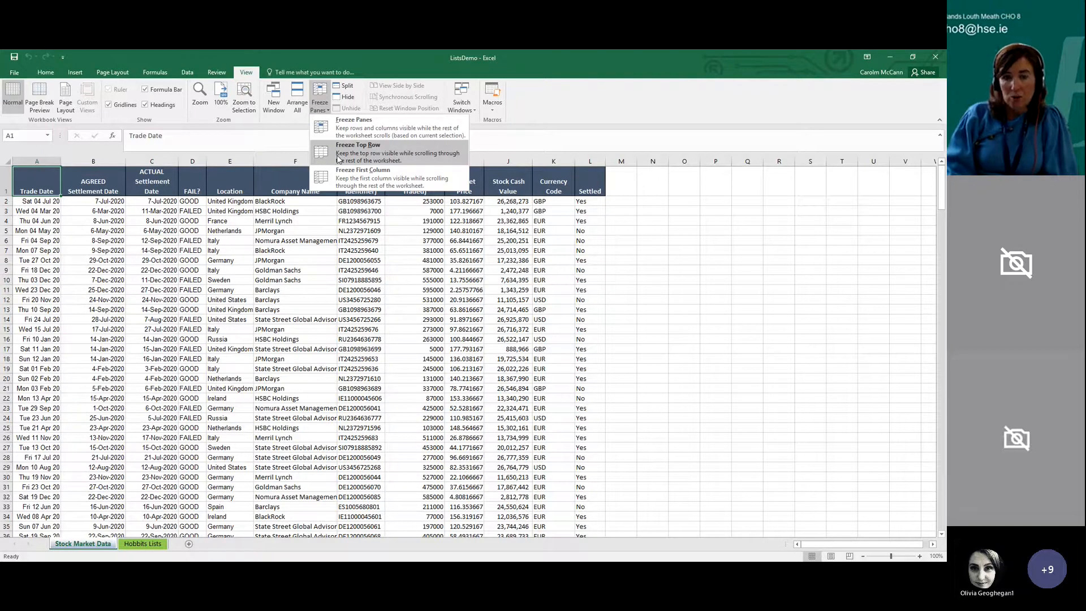
click(372, 158)
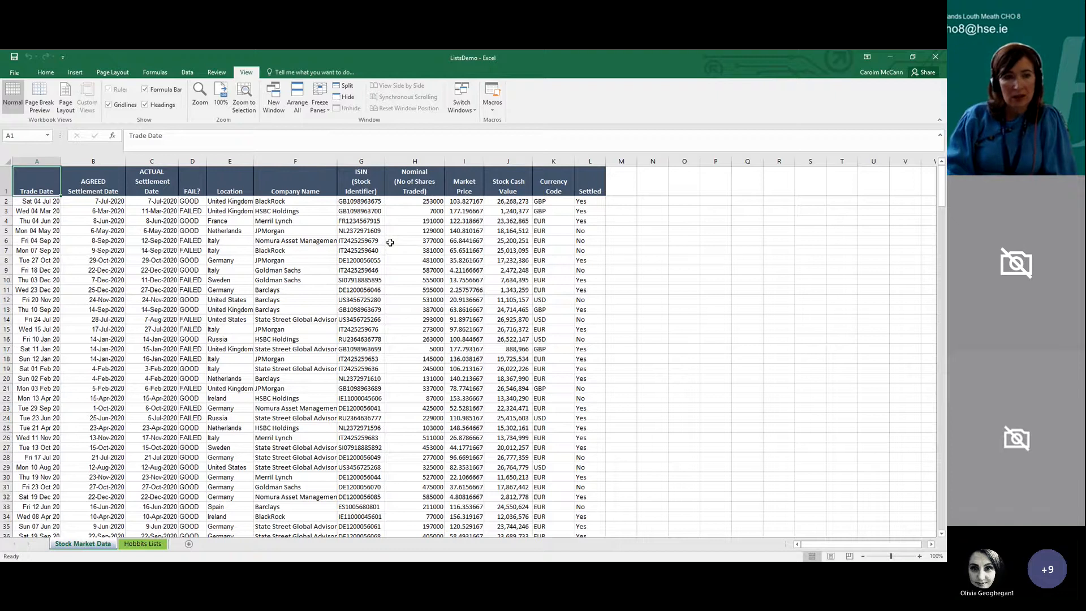
scroll(390, 242, down, 4)
scroll(390, 242, down, 8)
scroll(391, 242, up, 12)
scroll(390, 242, down, 4)
scroll(390, 242, up, 4)
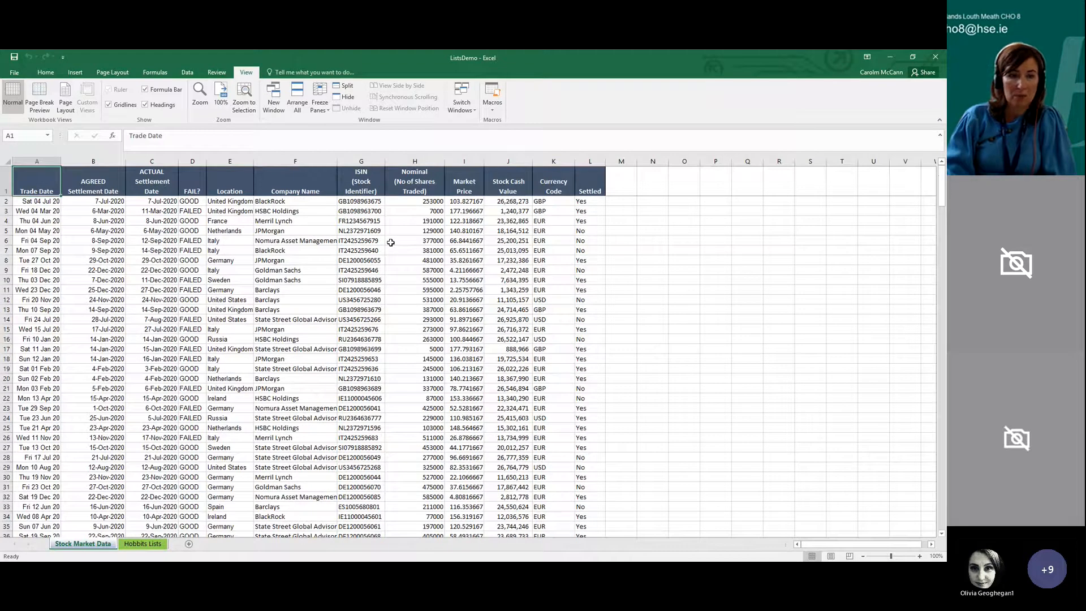
Insert an entire blank column before the Trade Date column
click(381, 242)
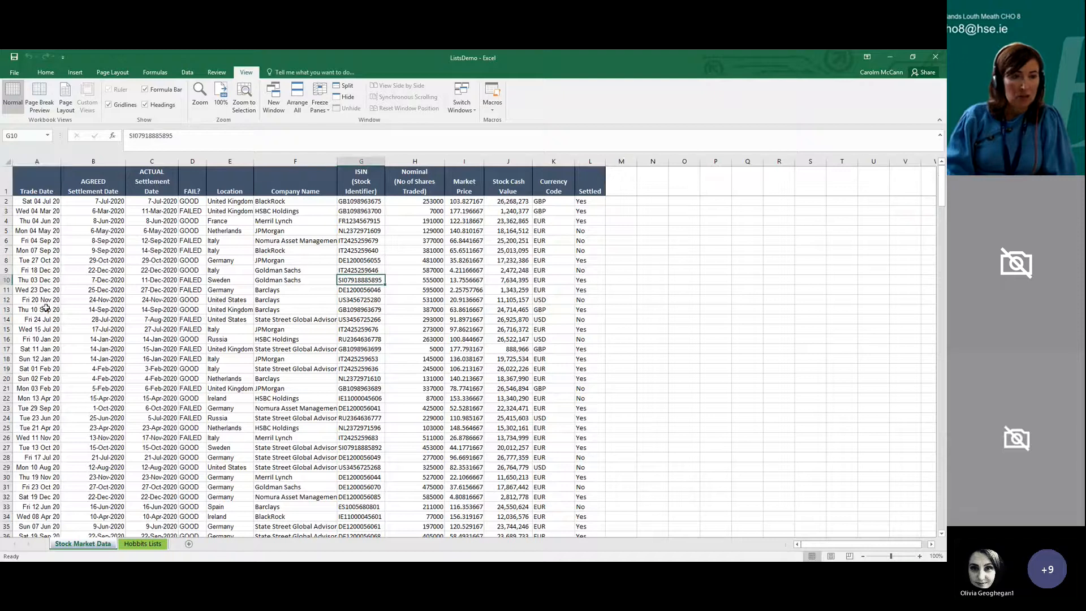
click(26, 231)
right_click(27, 231)
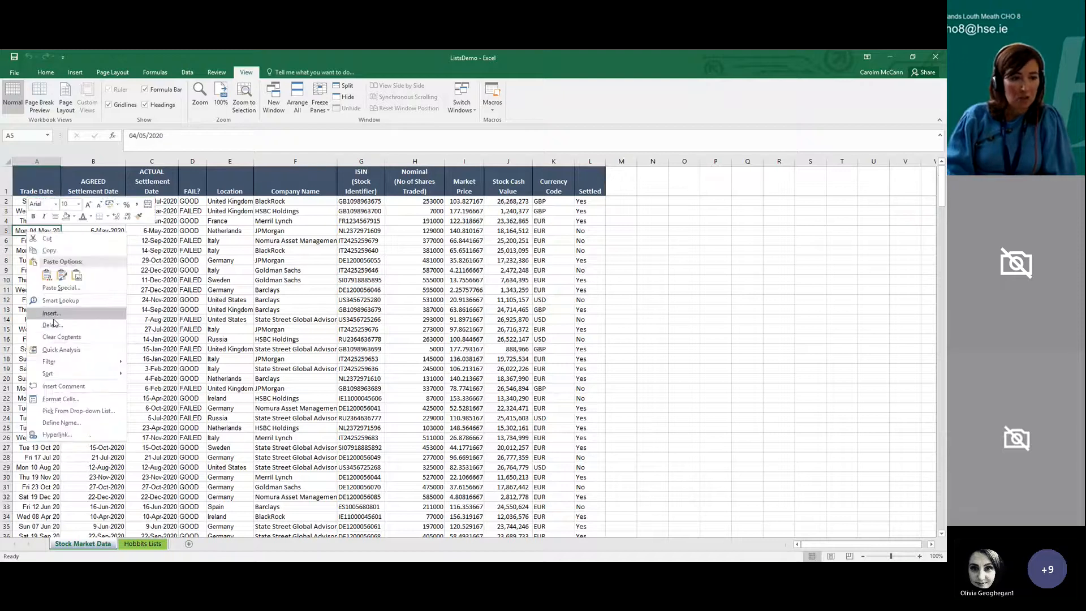
click(51, 313)
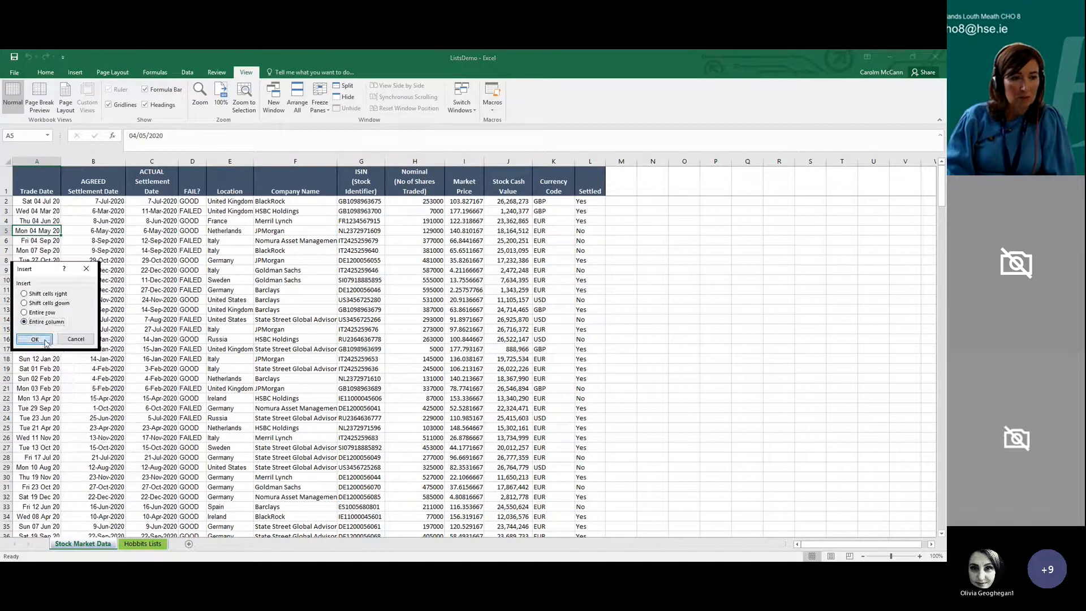
click(49, 343)
drag(29, 197, 29, 431)
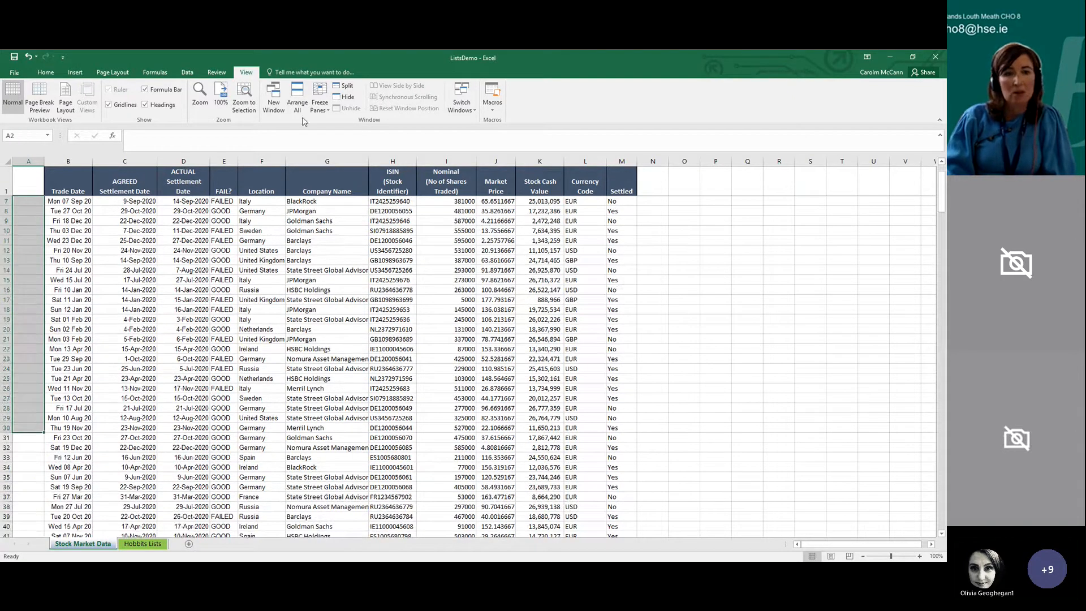
click(320, 97)
click(326, 127)
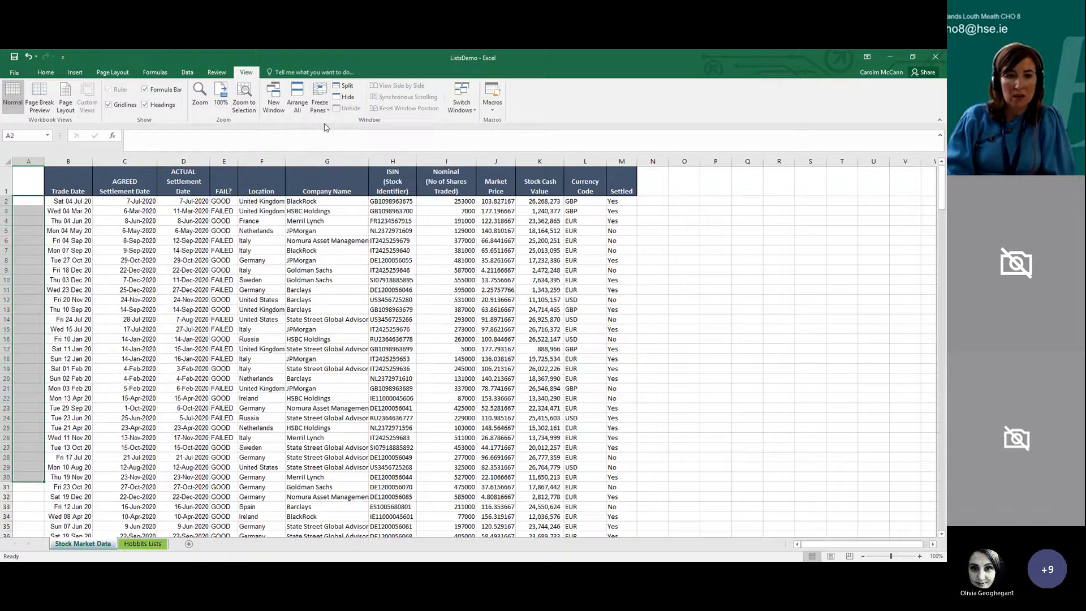
click(295, 250)
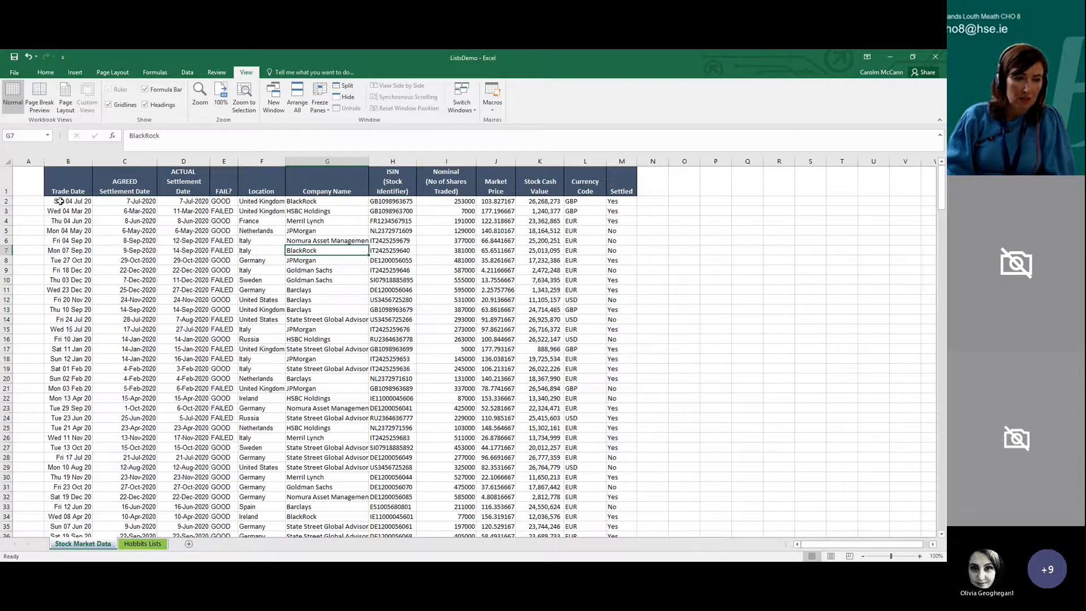
Enter April in cell A2 and autofill the month names down the blank column to A21
click(39, 202)
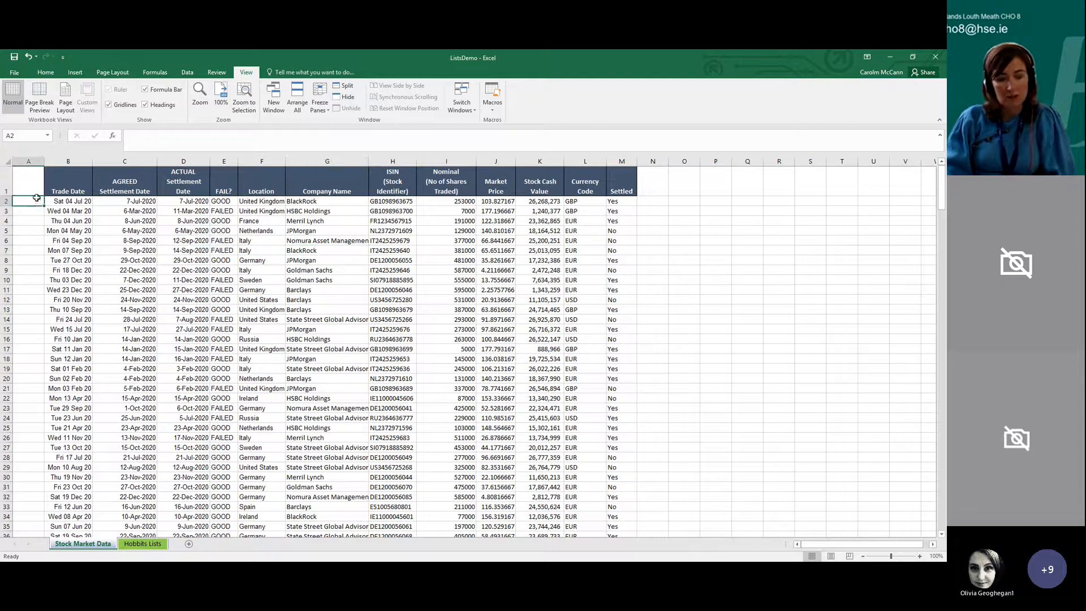
text(April)
key(Return)
click(33, 203)
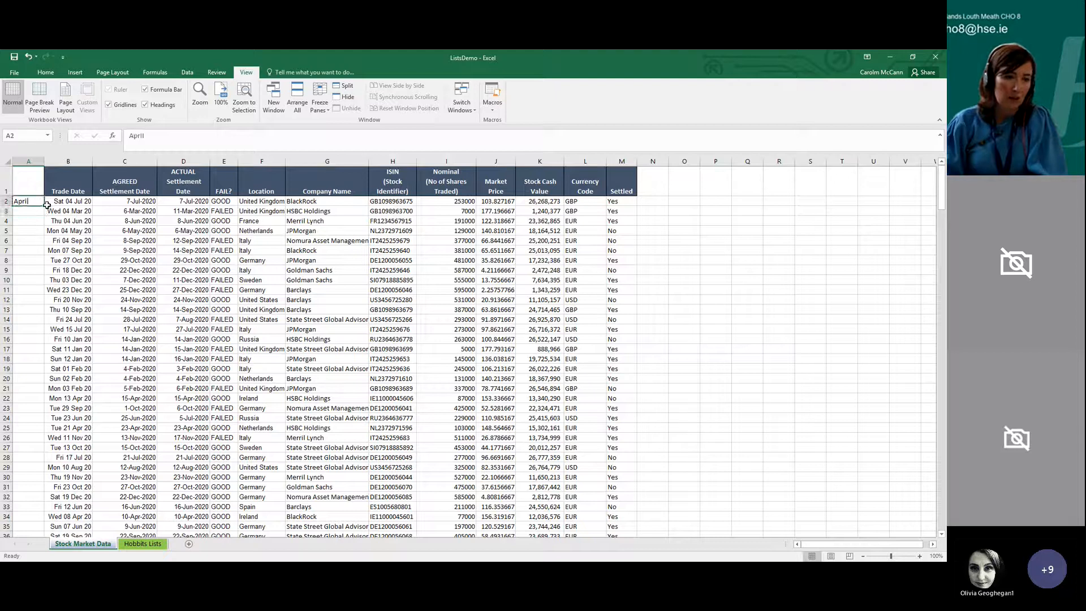
drag(45, 206, 23, 395)
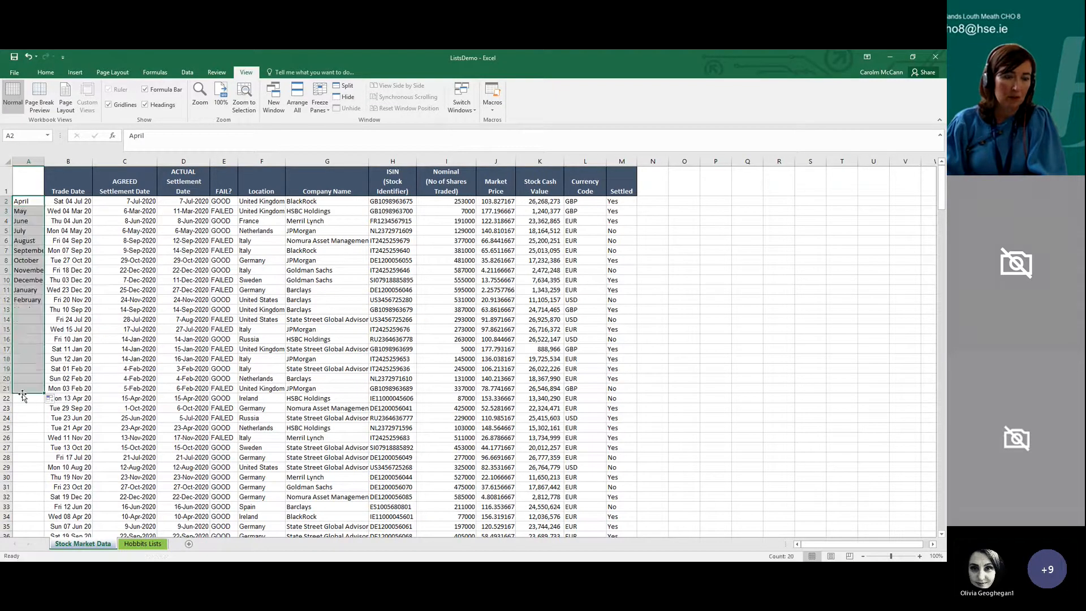
Shade the month cells A2:A21 with a dark blue fill
click(36, 295)
drag(38, 201, 29, 389)
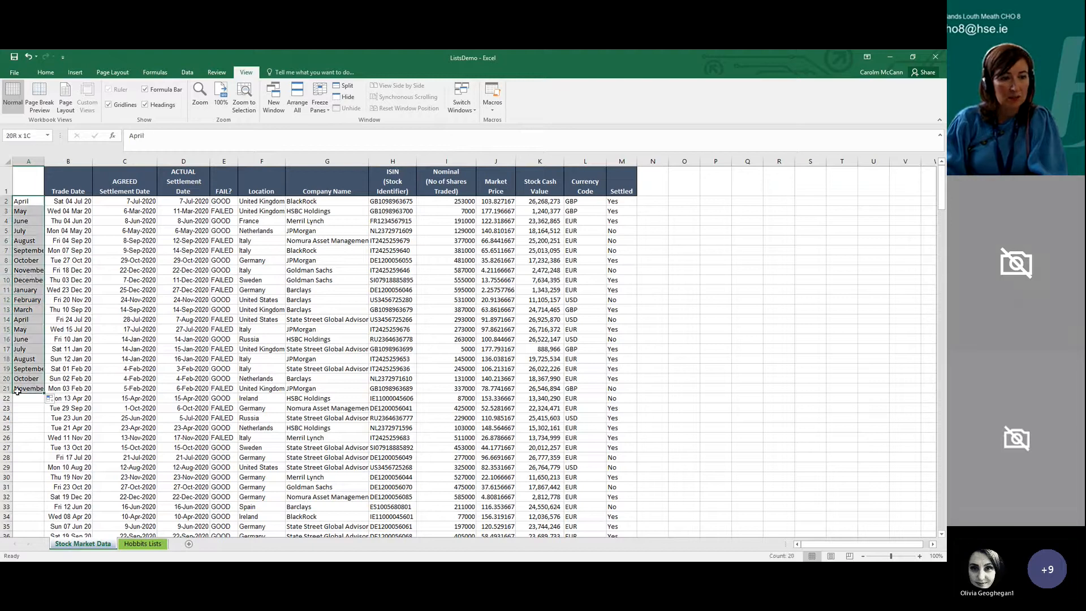
click(45, 72)
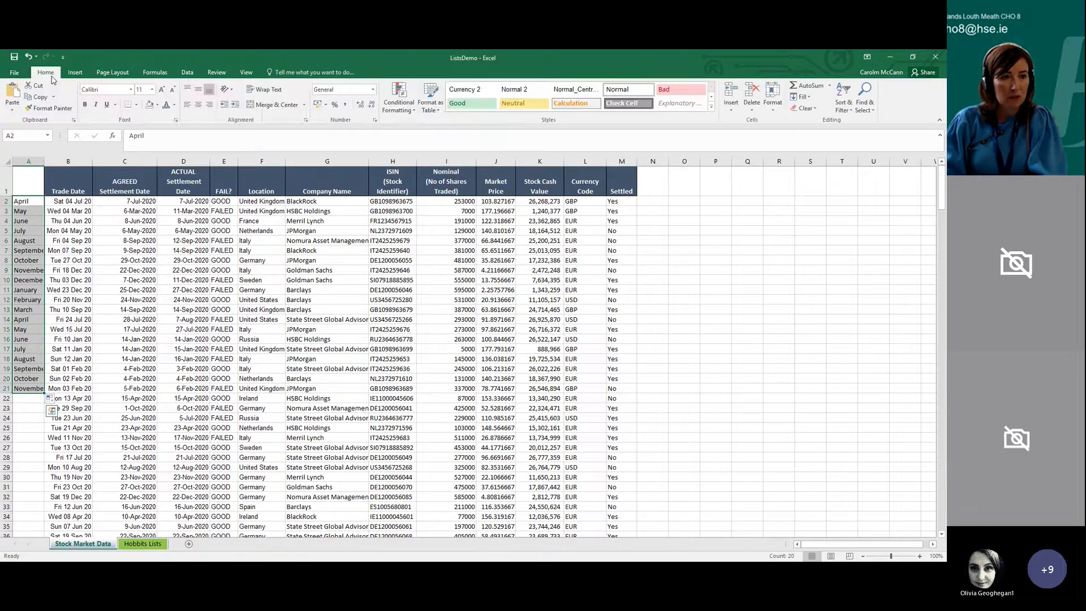
click(156, 104)
click(175, 158)
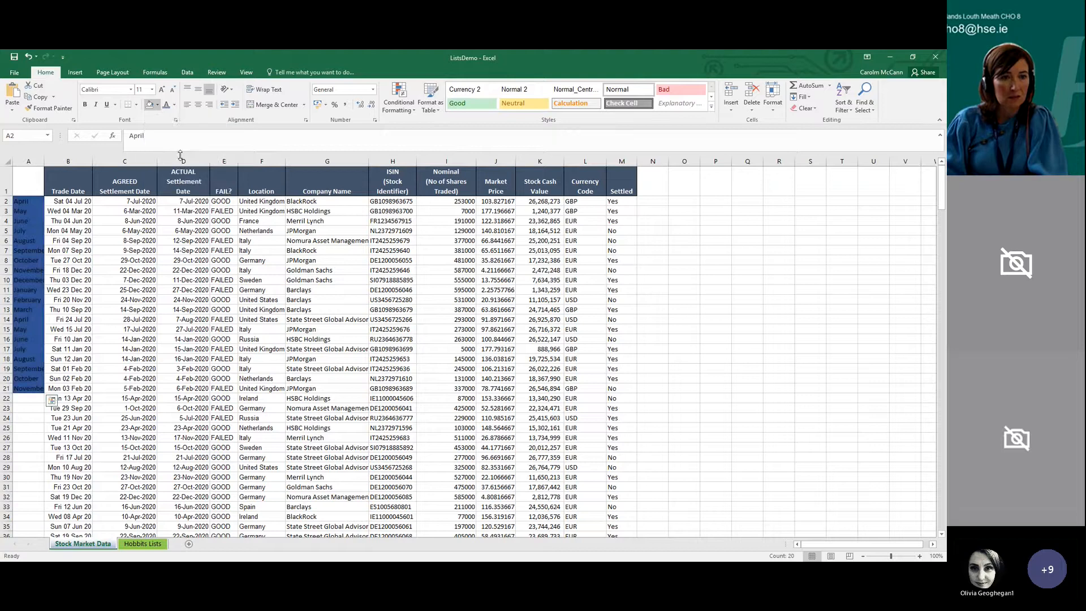
Set the font colour of the month names in A2:A21 to white
click(174, 107)
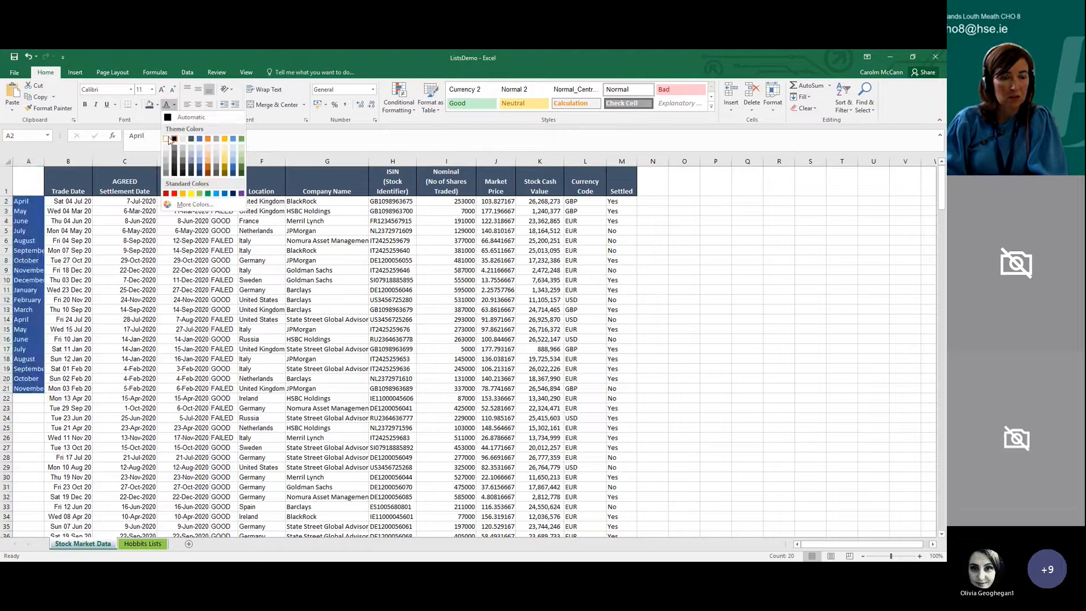
click(175, 126)
drag(31, 180, 553, 186)
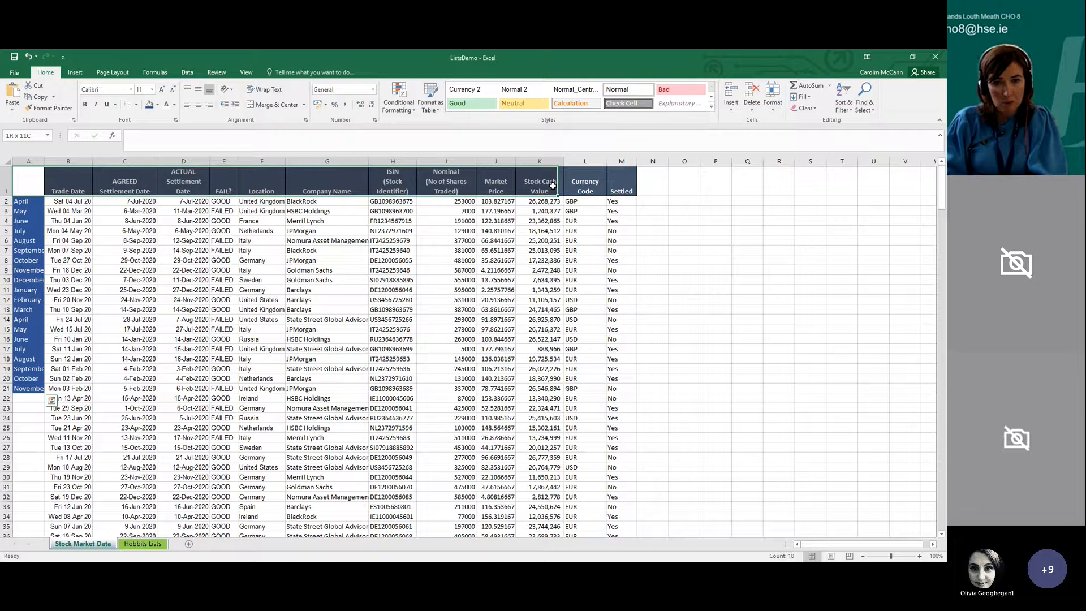
click(35, 200)
click(114, 310)
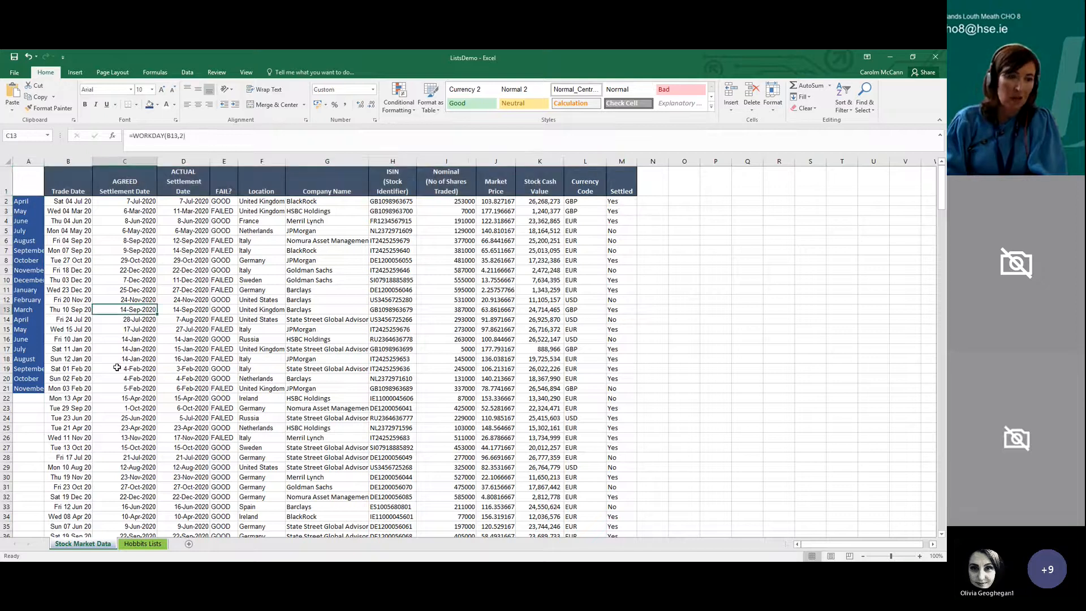
Fill the first Trade Date cell B2 and the Goldman Sachs cell G10 with light green
click(60, 201)
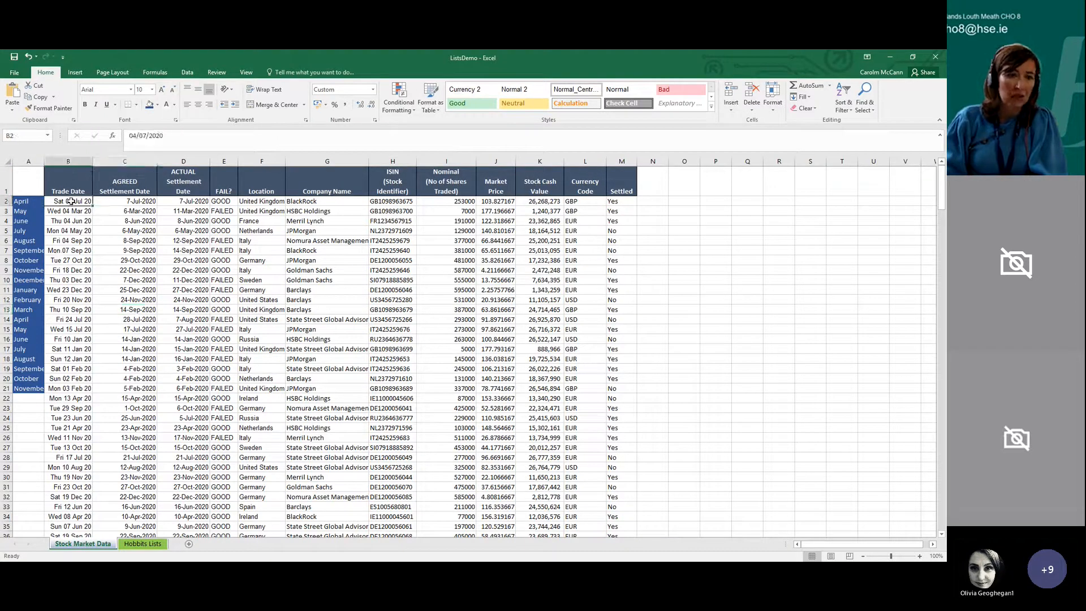
click(157, 105)
click(223, 145)
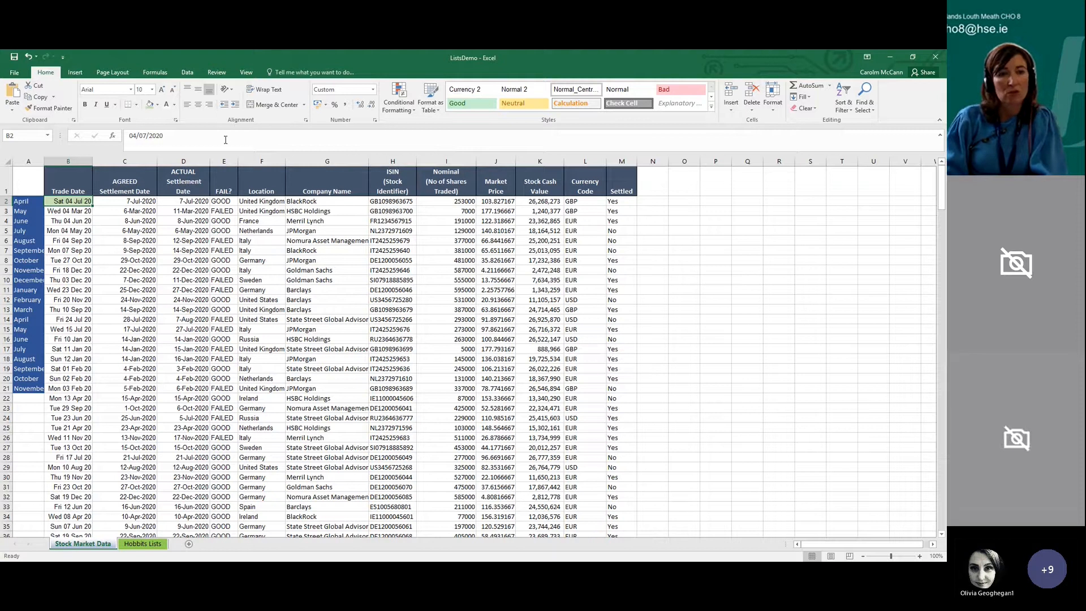
click(298, 280)
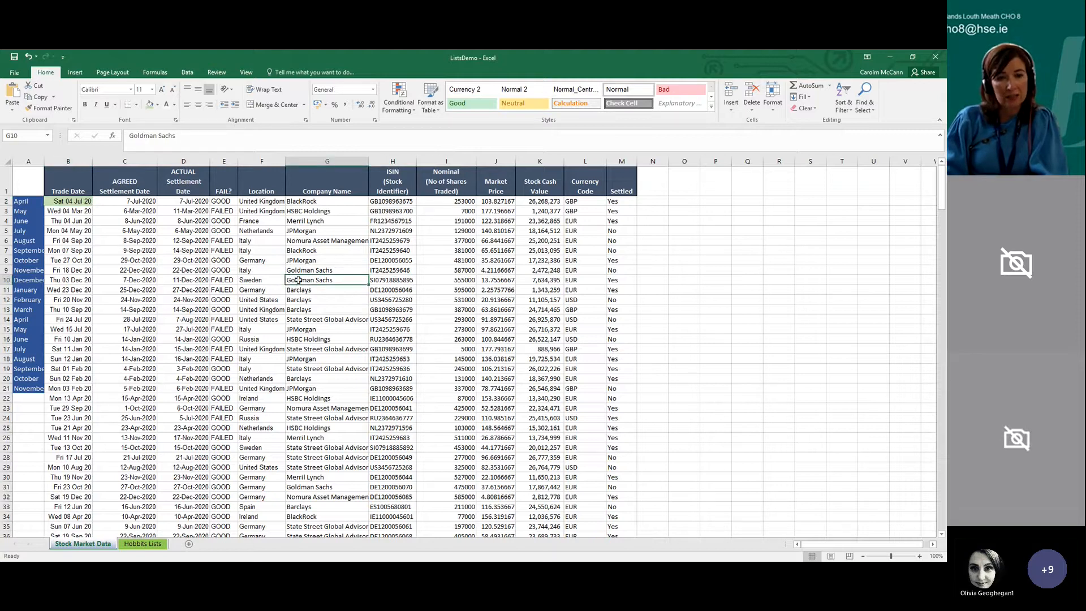
click(149, 104)
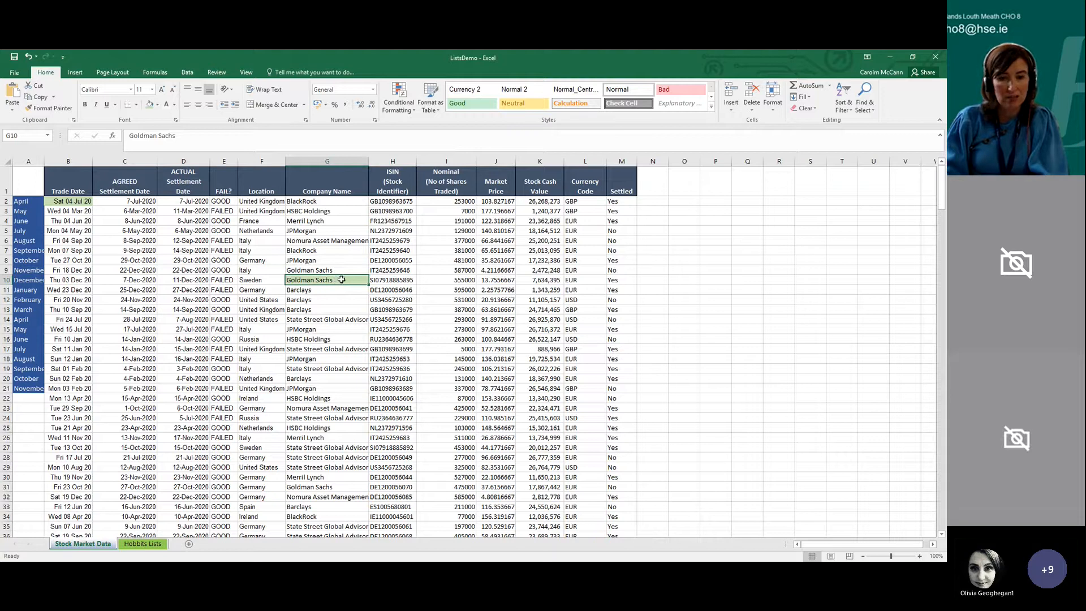
Freeze the heading row and month column together at cell B2, and check that both stay in view through the records
click(71, 201)
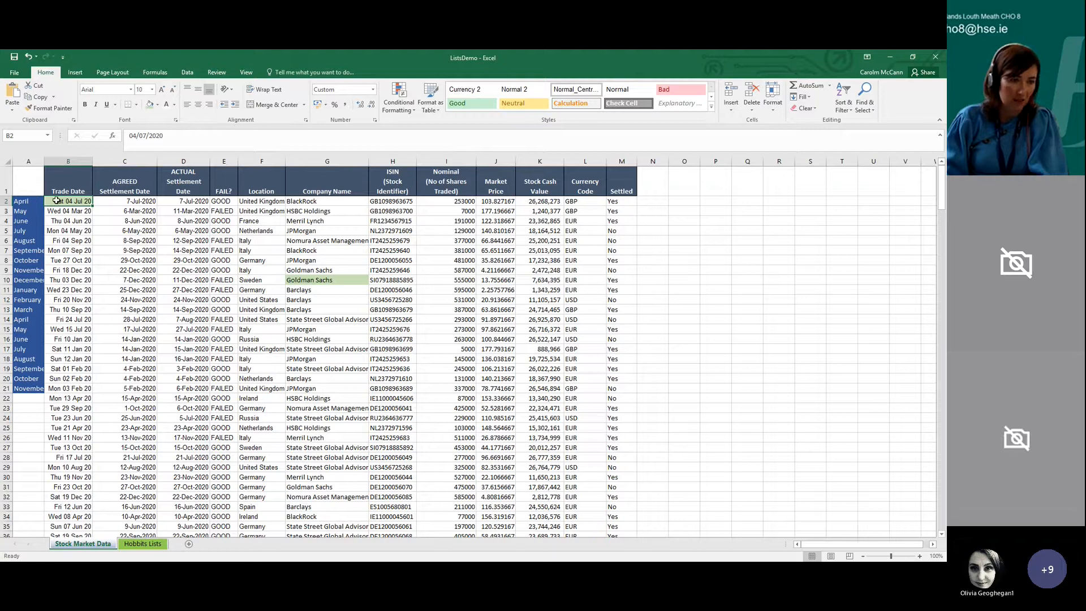
double_click(56, 201)
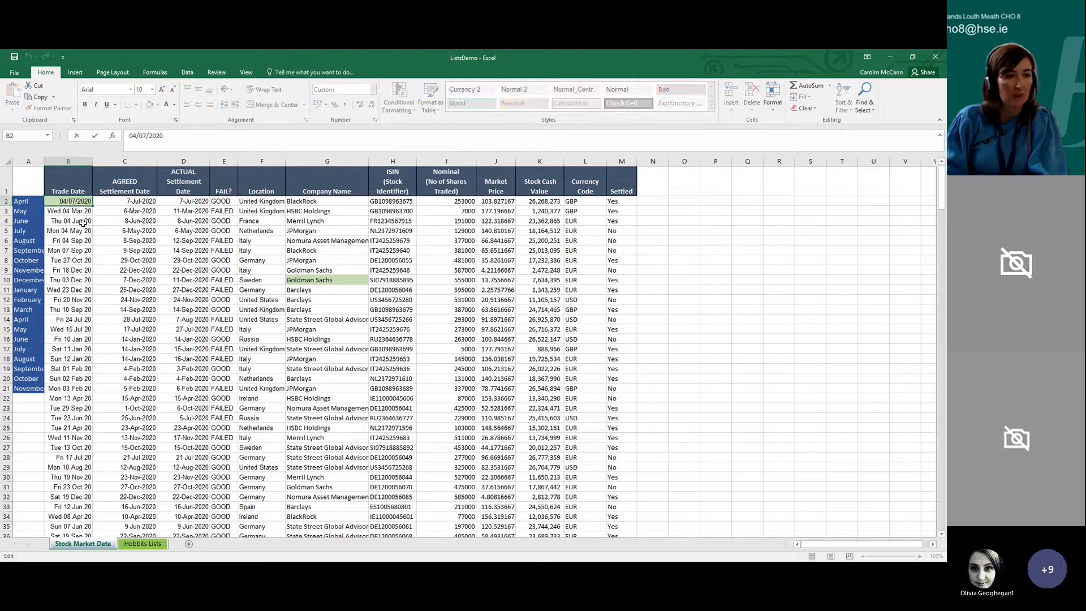
key(Escape)
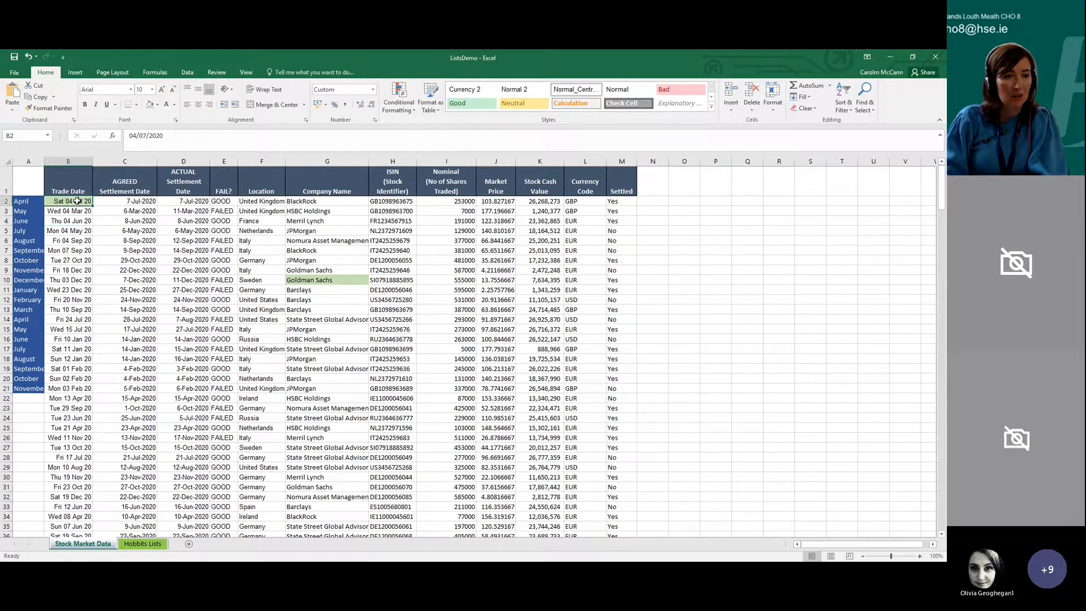
click(247, 73)
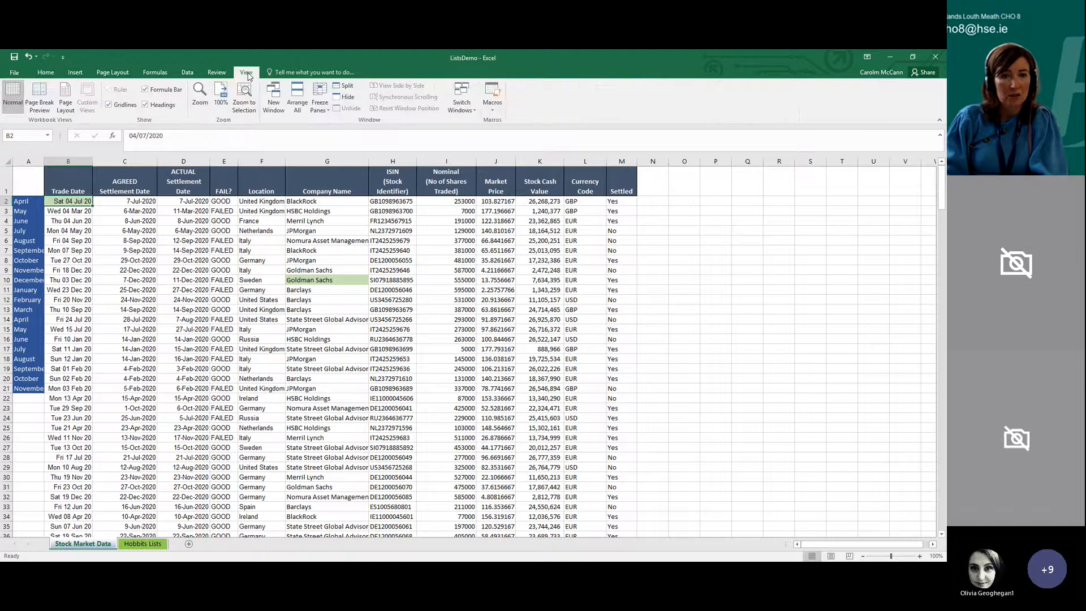
click(320, 111)
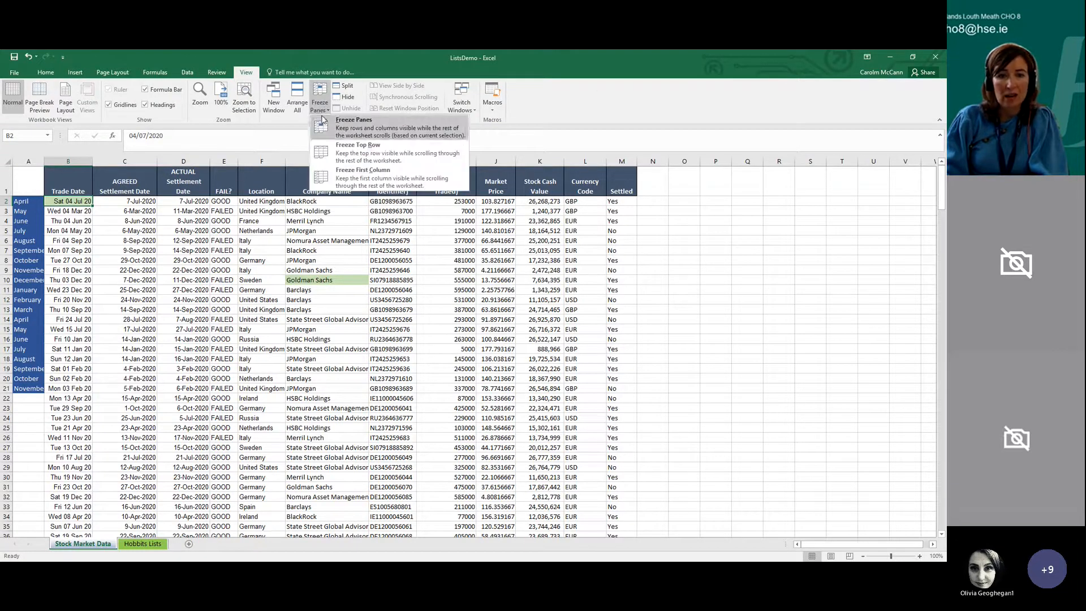
click(350, 132)
scroll(311, 294, down, 6)
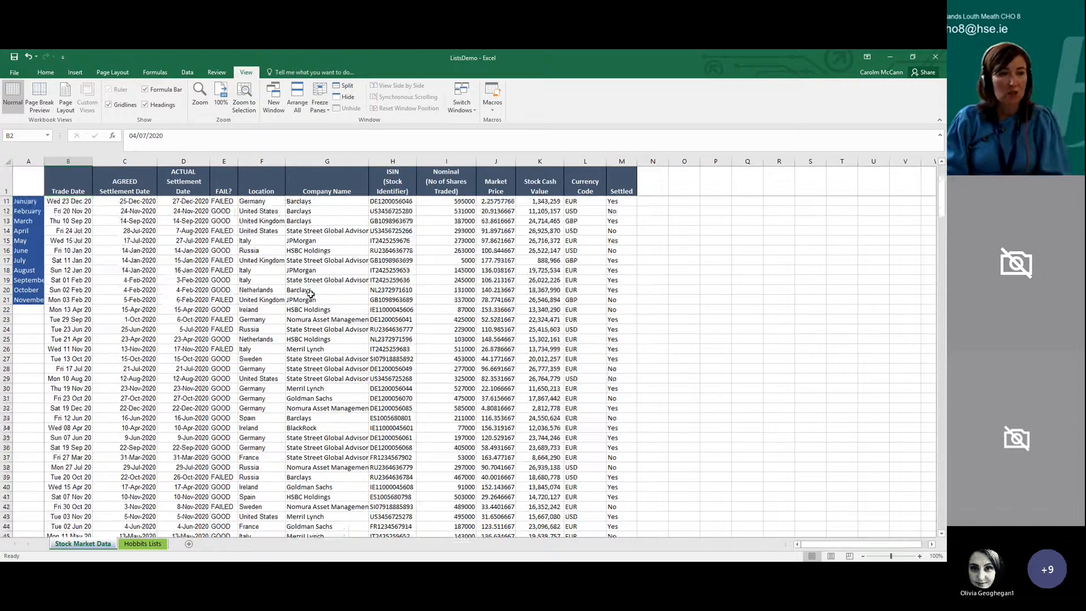
scroll(310, 338, up, 6)
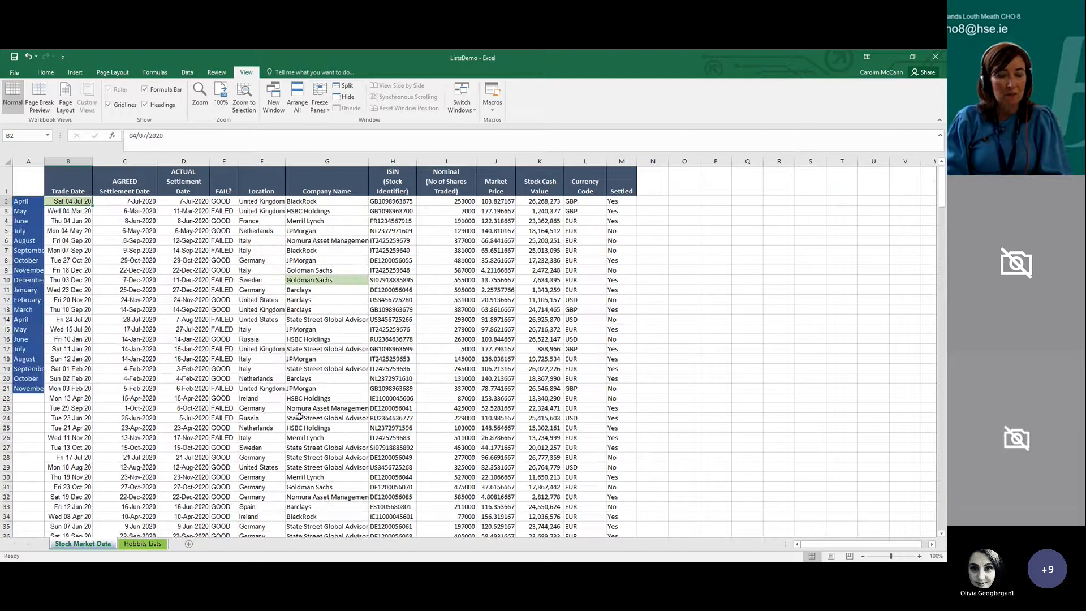
drag(787, 543, 481, 544)
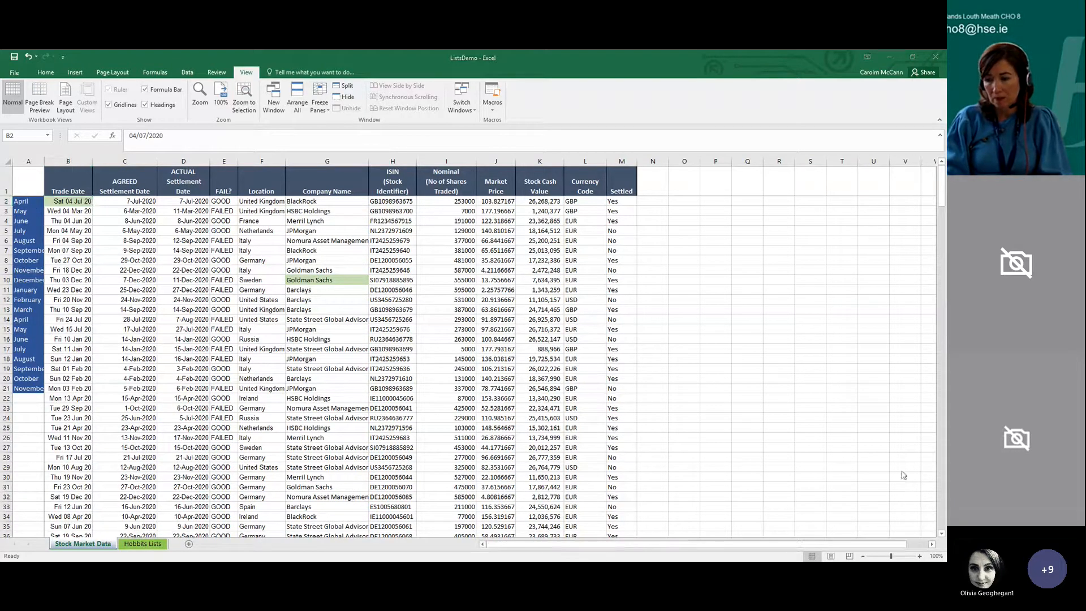
click(932, 544)
click(932, 544)
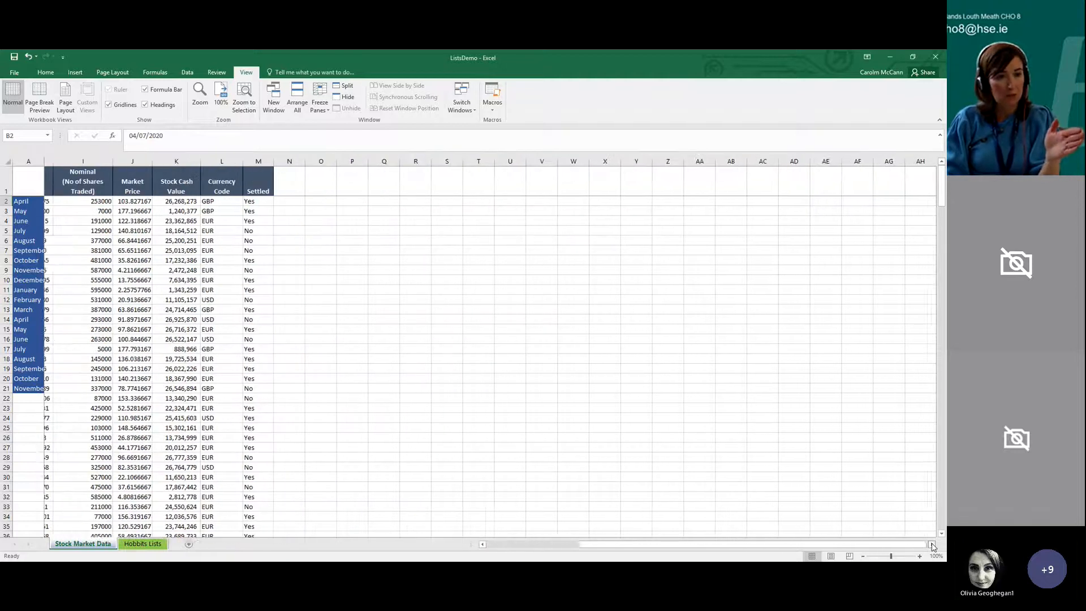
drag(868, 546, 764, 553)
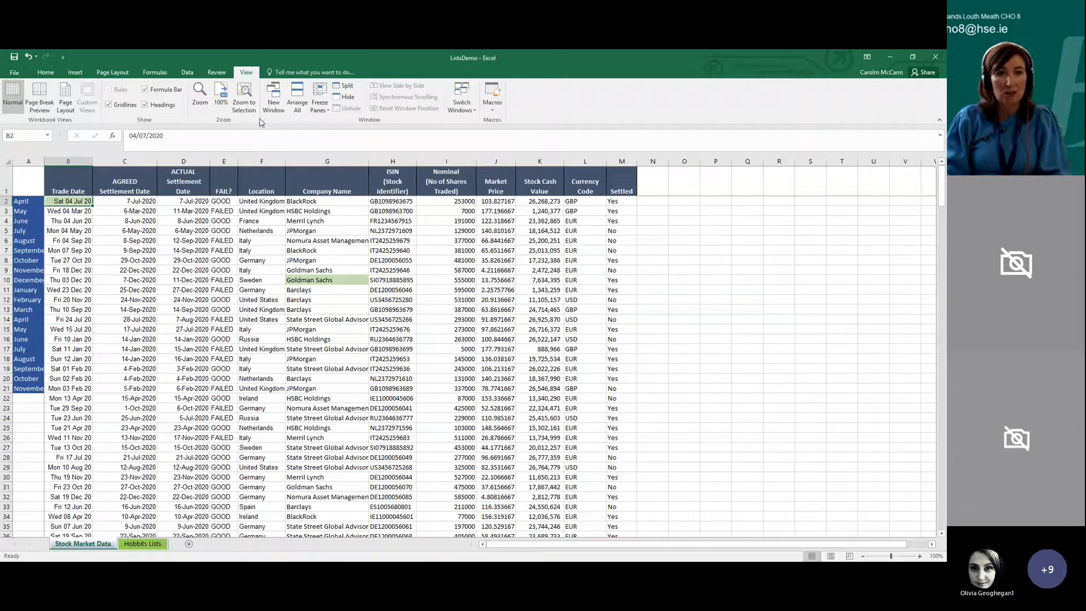
Unfreeze the panes of the Stock Market Data sheet
click(329, 110)
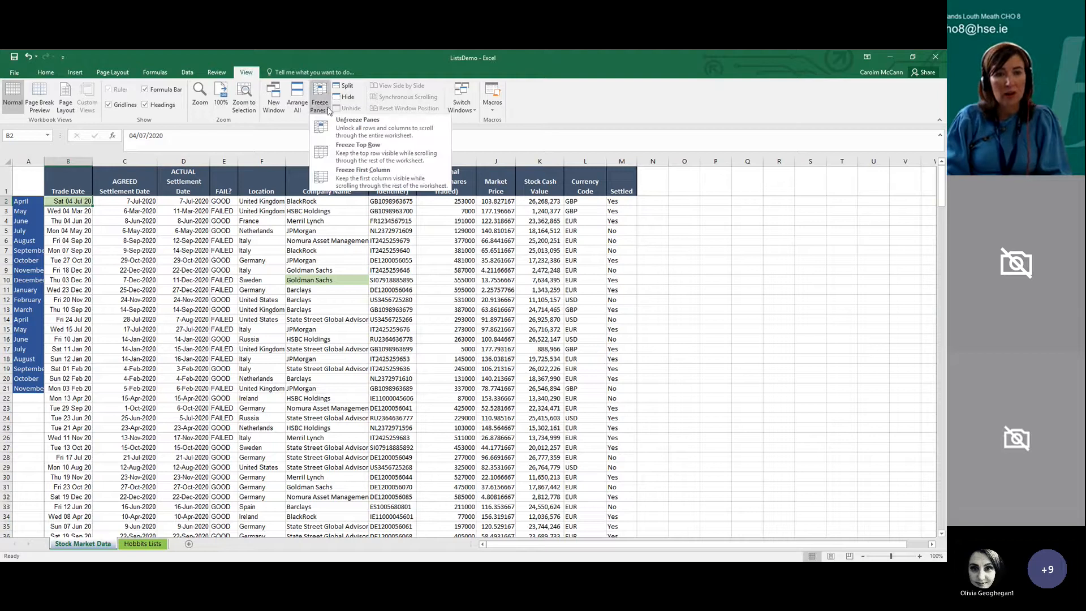
click(327, 119)
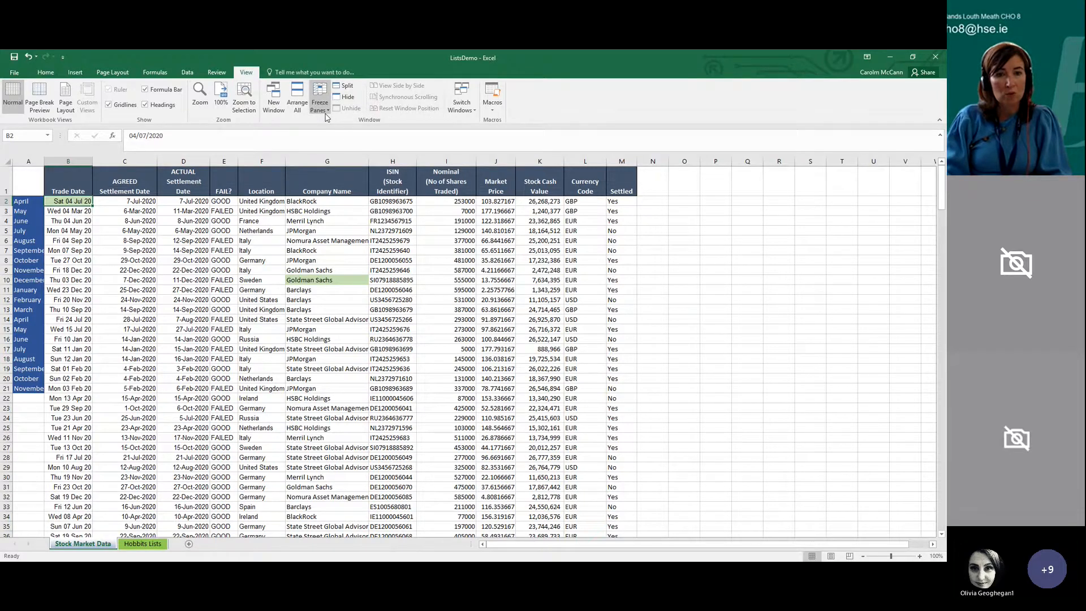
click(327, 117)
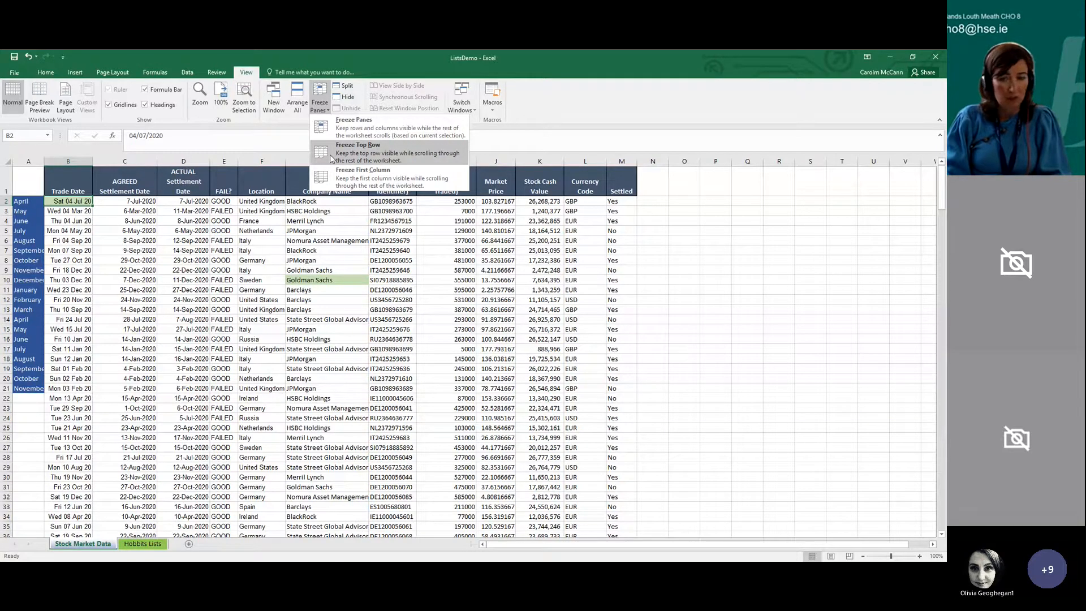
click(806, 472)
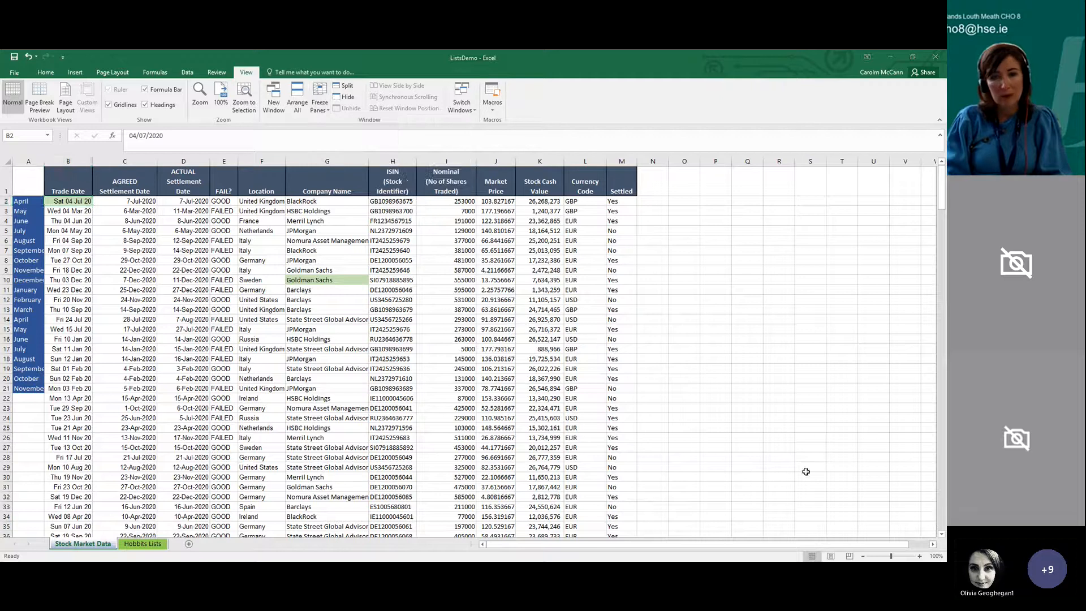
click(449, 320)
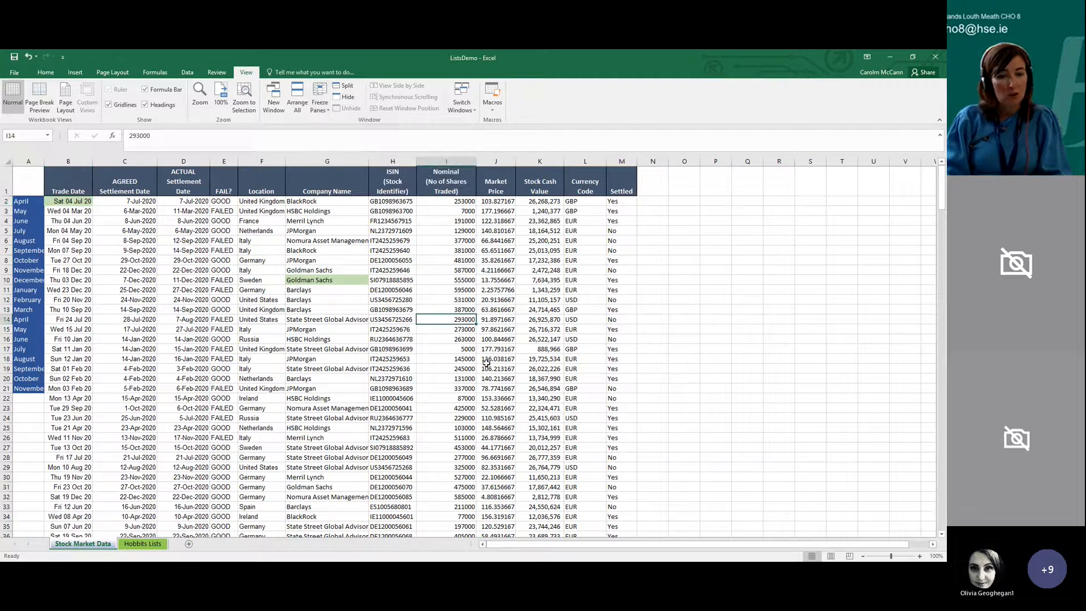
click(331, 447)
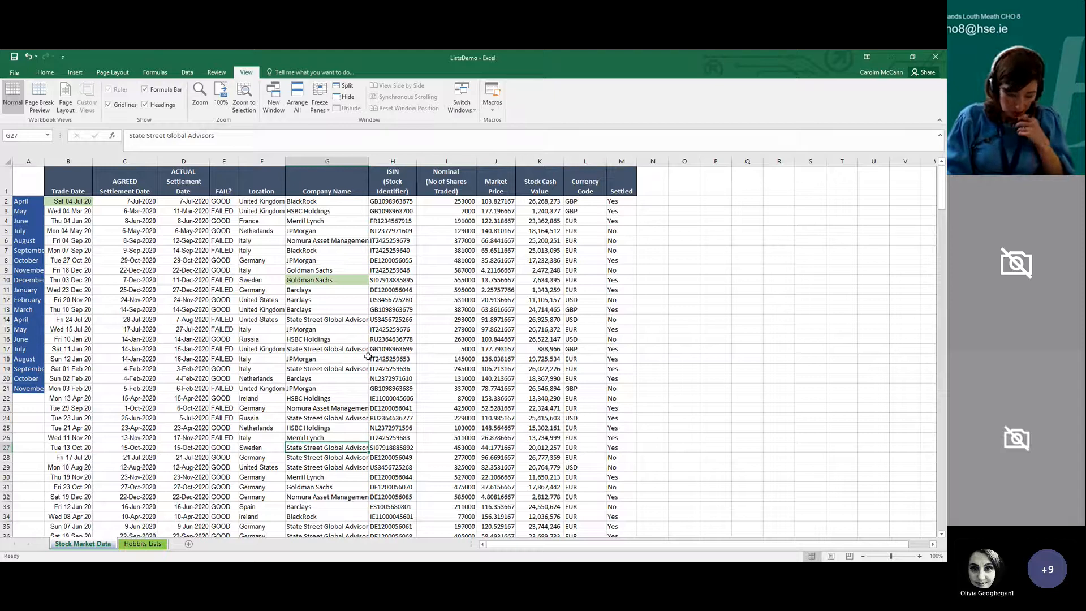
click(280, 319)
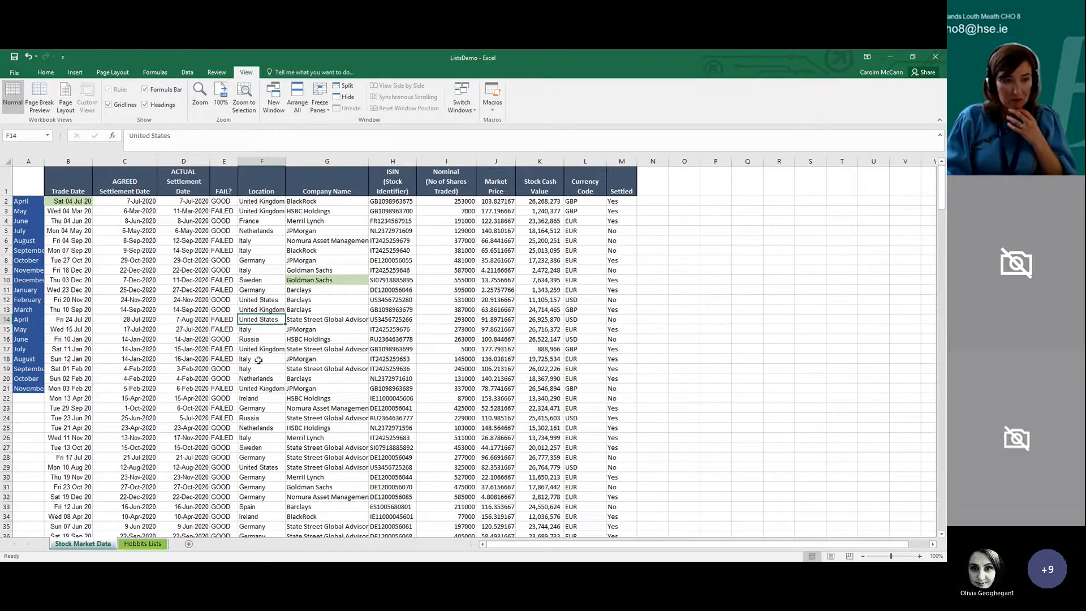
AutoFit the month column A to its longest entry
double_click(45, 161)
click(190, 388)
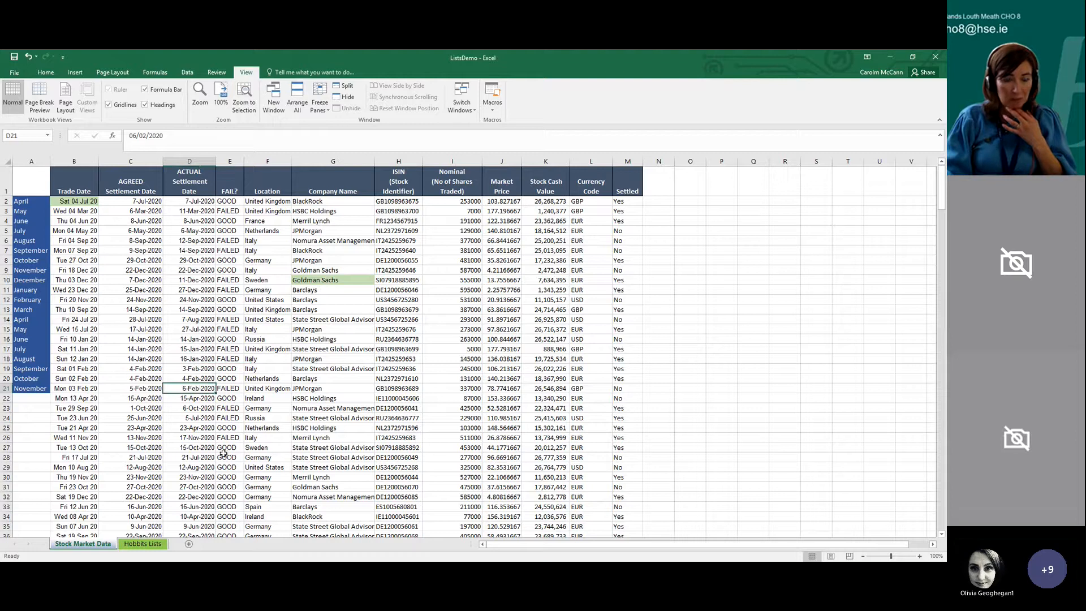
click(45, 71)
click(221, 306)
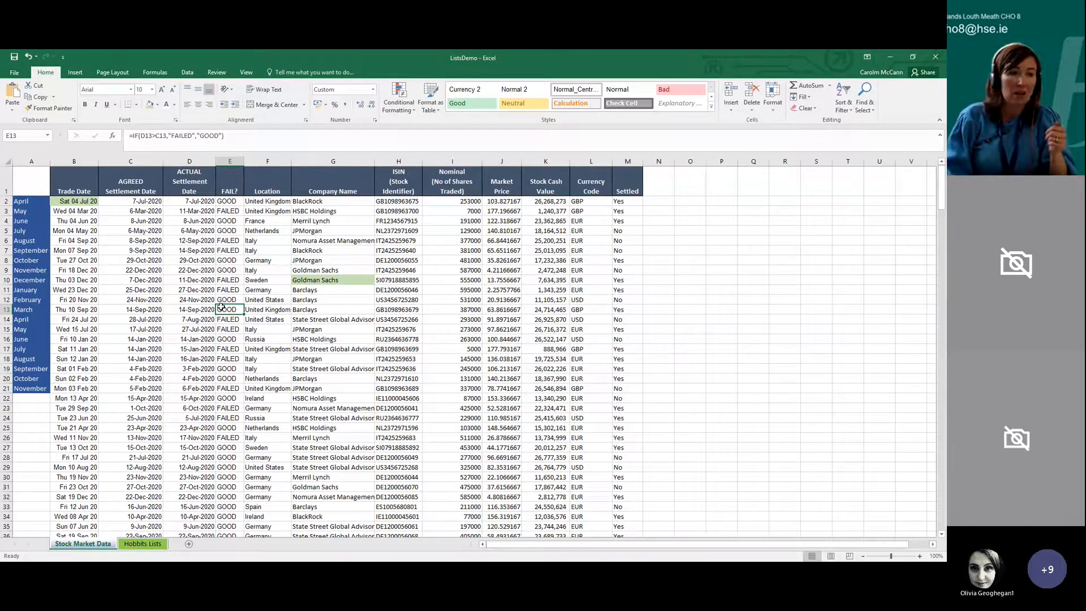
Delete the entire month column A from the sheet
click(31, 162)
right_click(28, 163)
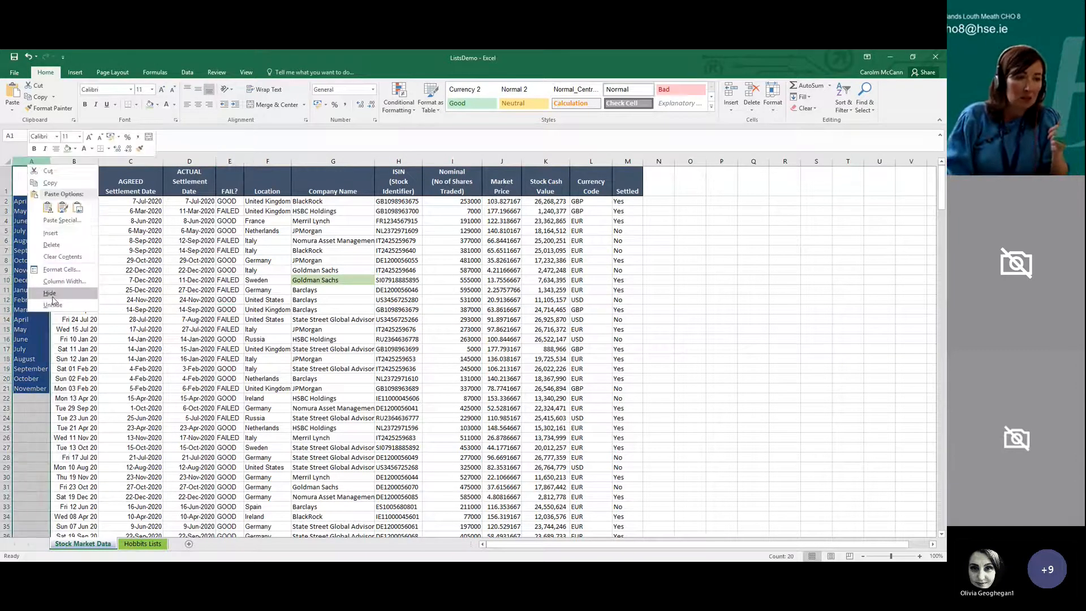
click(51, 244)
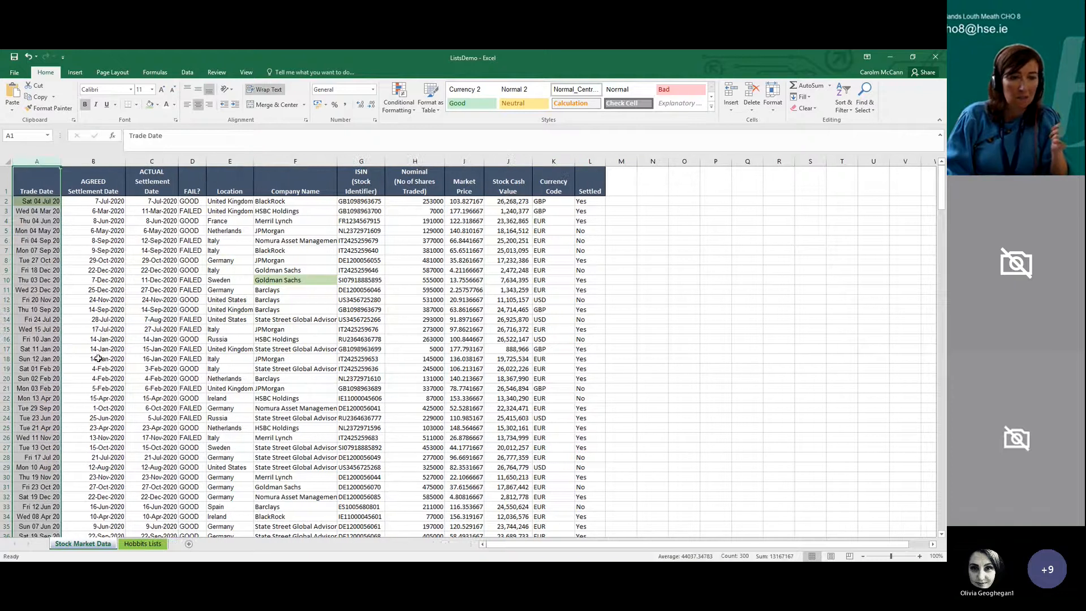
click(99, 359)
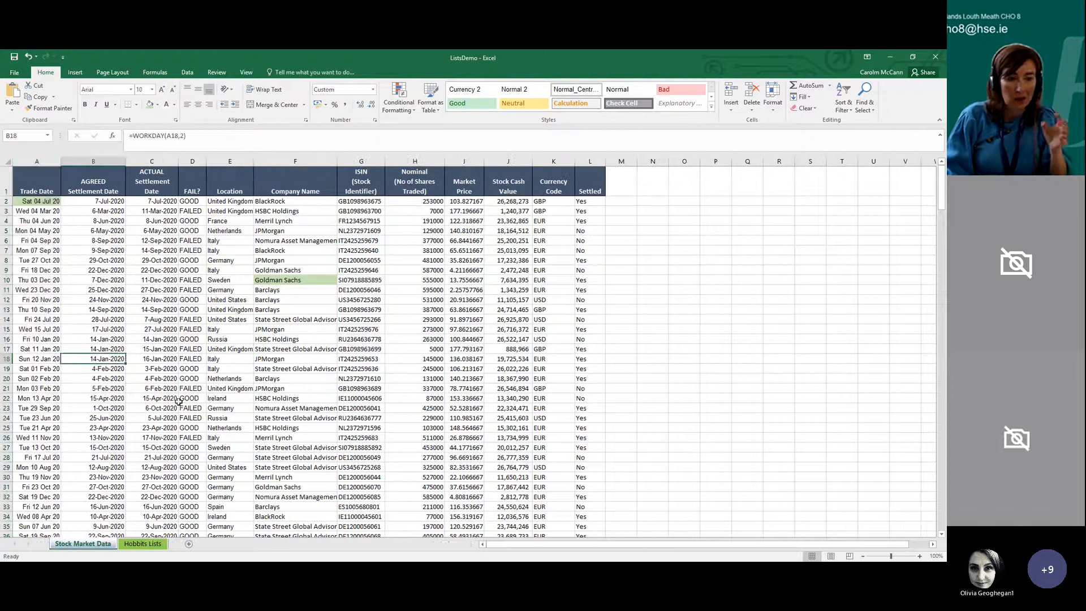
AutoFit the widths of the Company Name, Location, FAIL? and ACTUAL Settlement Date columns
double_click(337, 161)
double_click(255, 161)
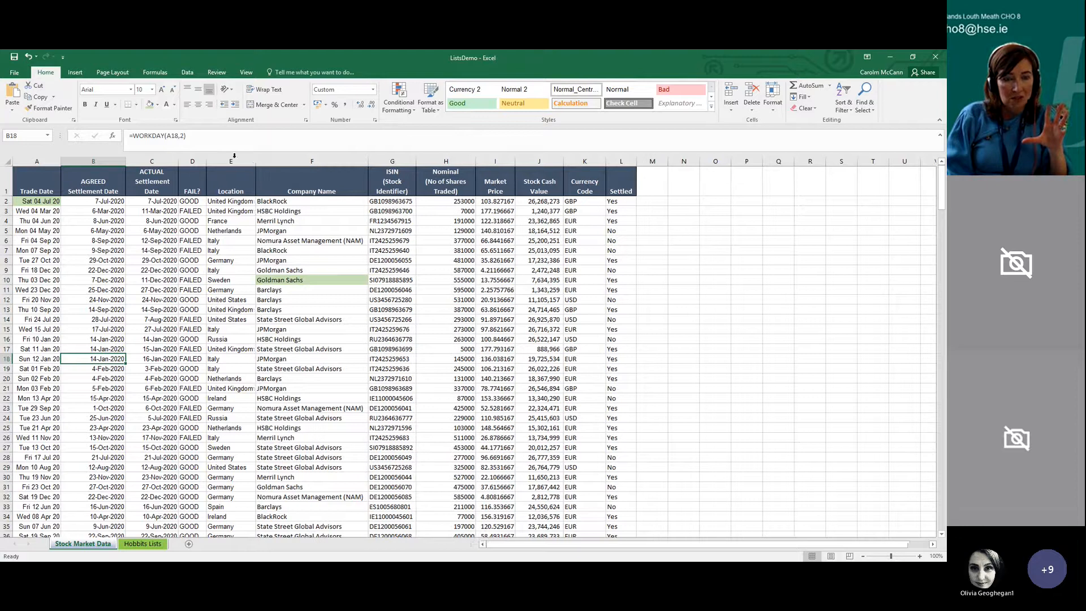
double_click(207, 161)
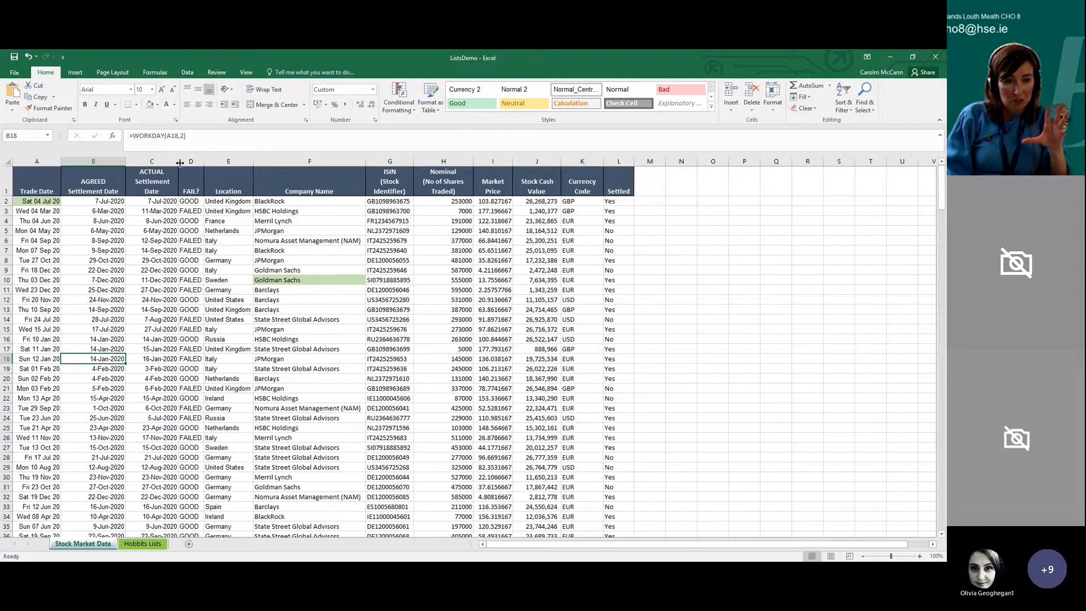
double_click(179, 161)
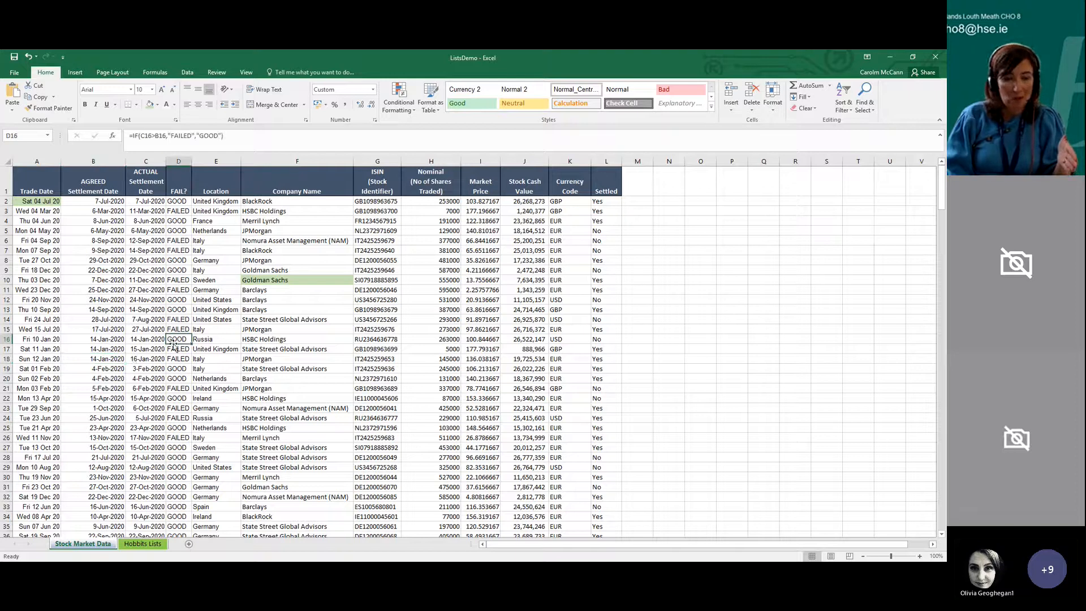
click(179, 190)
click(185, 230)
click(187, 260)
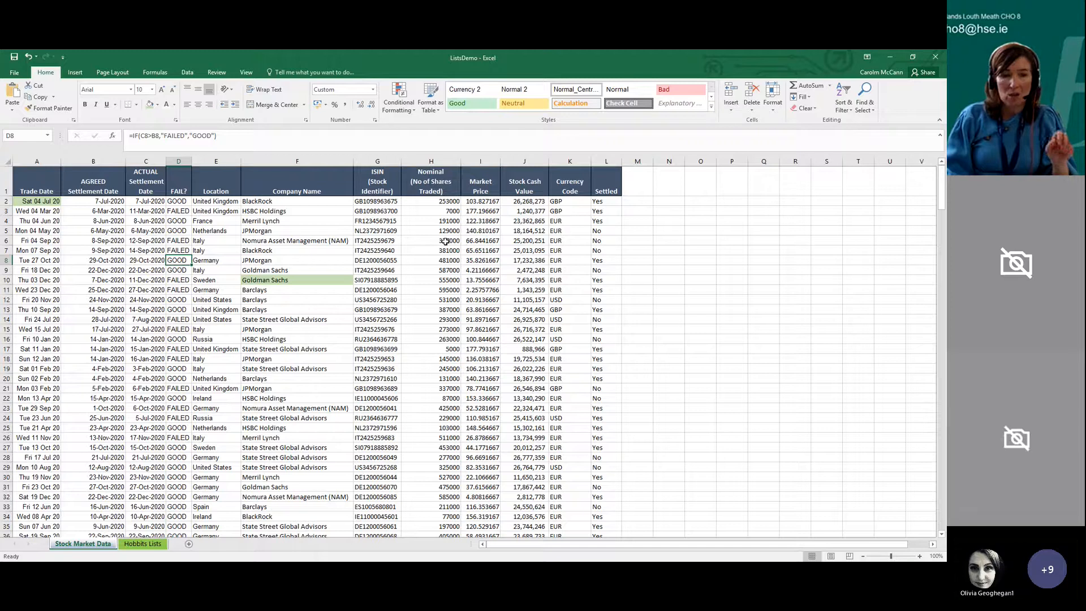
Turn on filtering for the header row of the Stock Market Data list
click(325, 181)
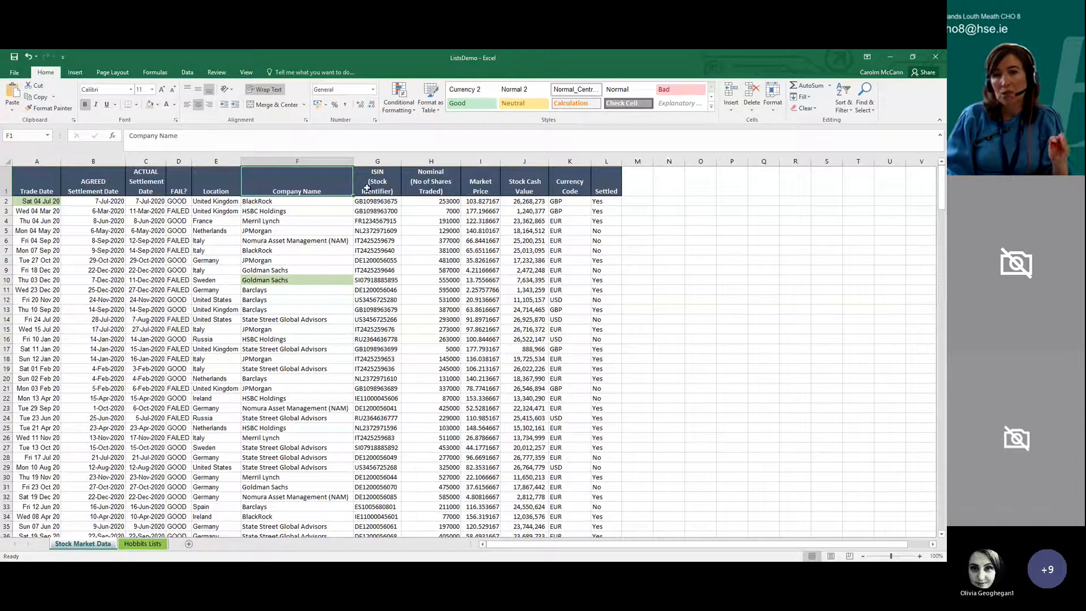
click(854, 110)
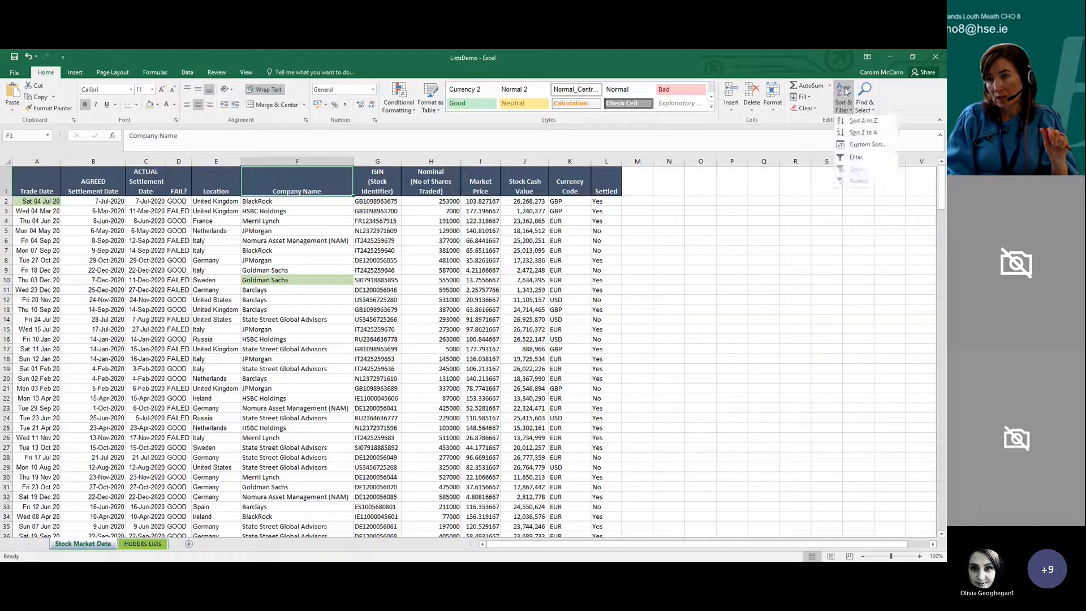
click(854, 157)
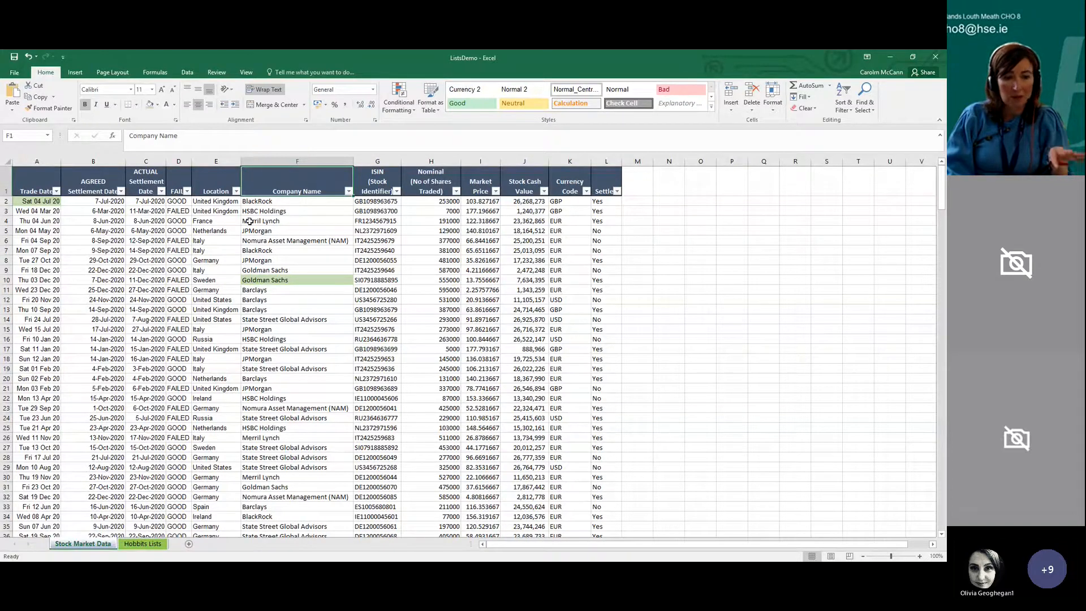
click(335, 357)
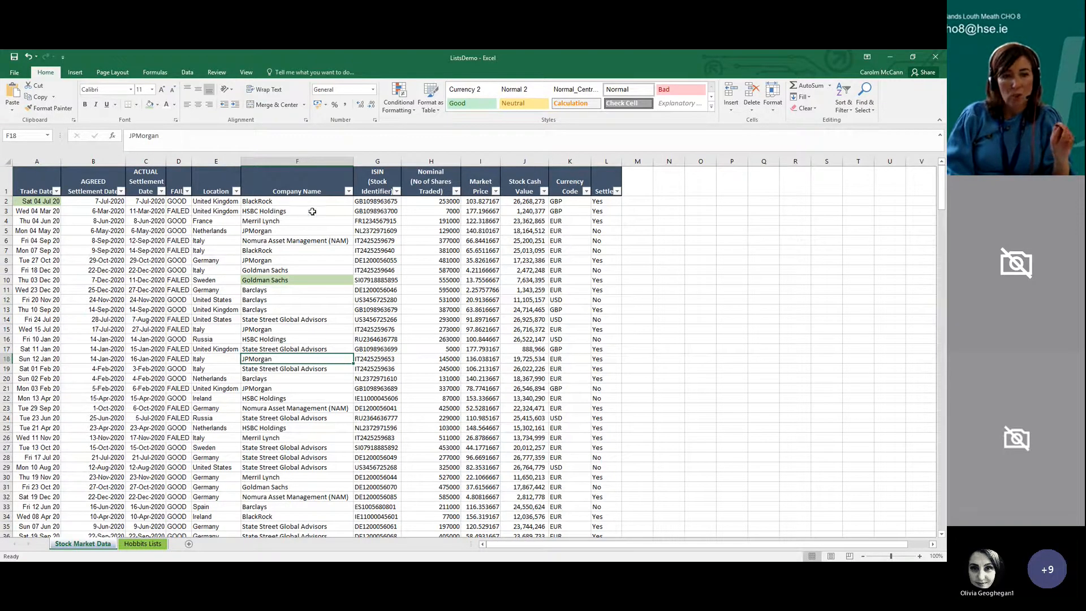
Try excluding France, Germany, Ireland, Italy and Netherlands one by one in the Location filter, and reselect all locations
click(237, 191)
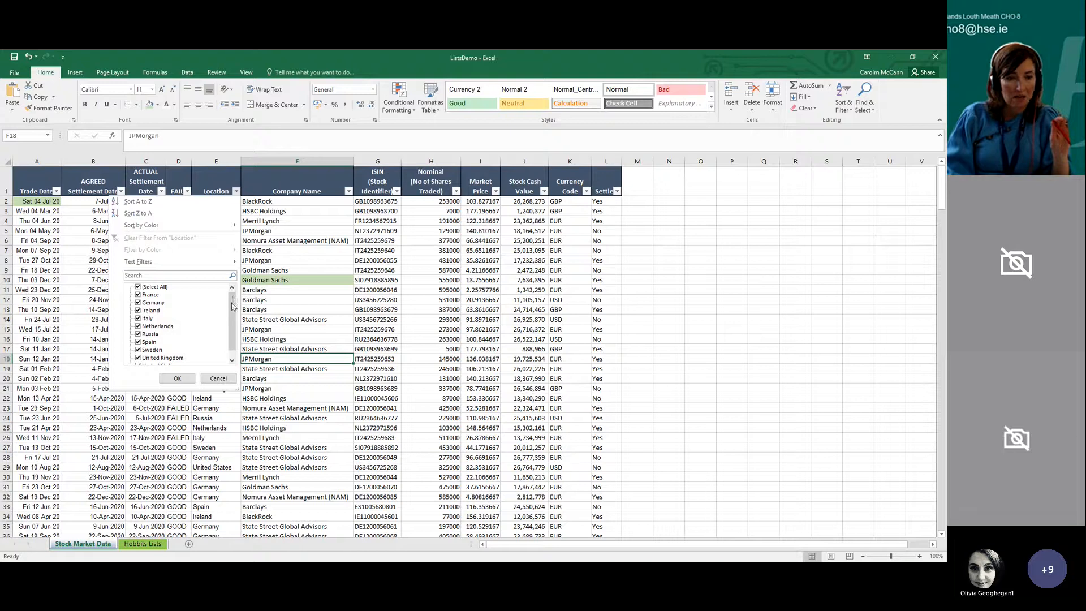
drag(231, 302, 230, 314)
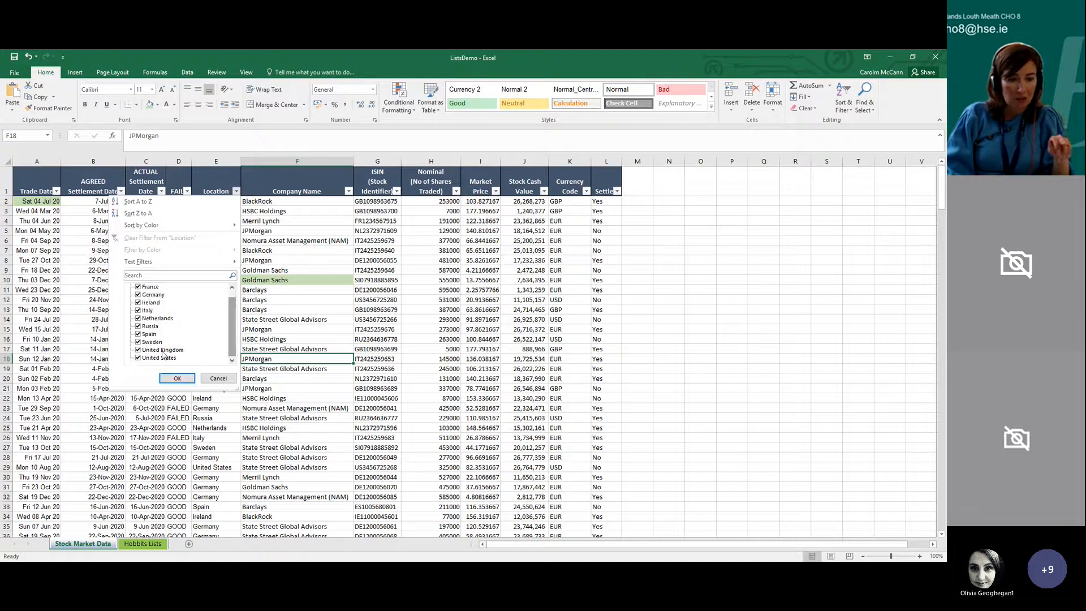
scroll(231, 350, up, 1)
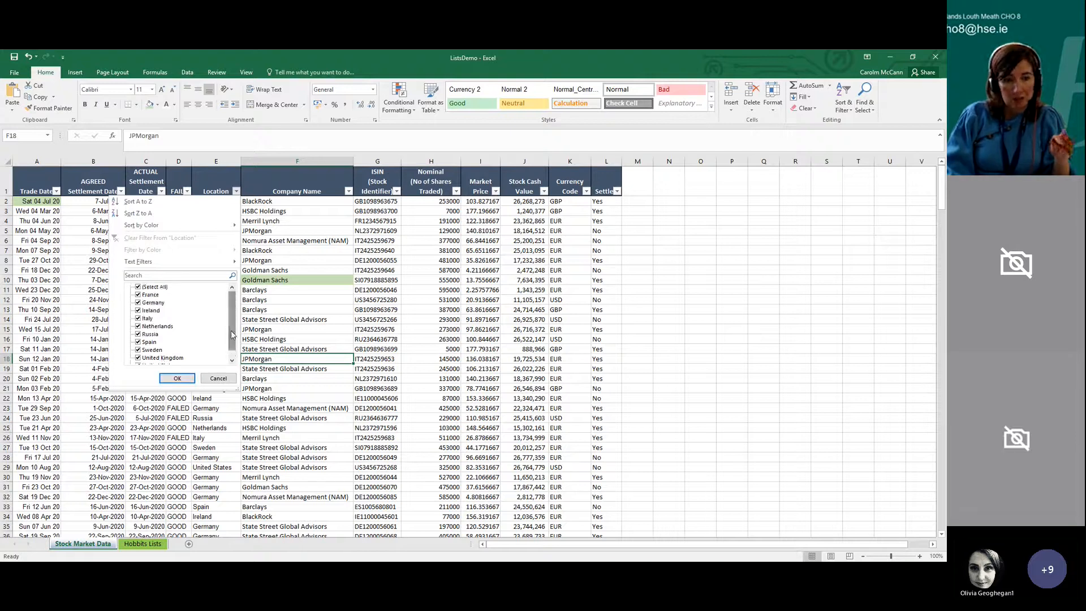
click(138, 294)
click(138, 302)
click(140, 311)
click(139, 319)
click(140, 327)
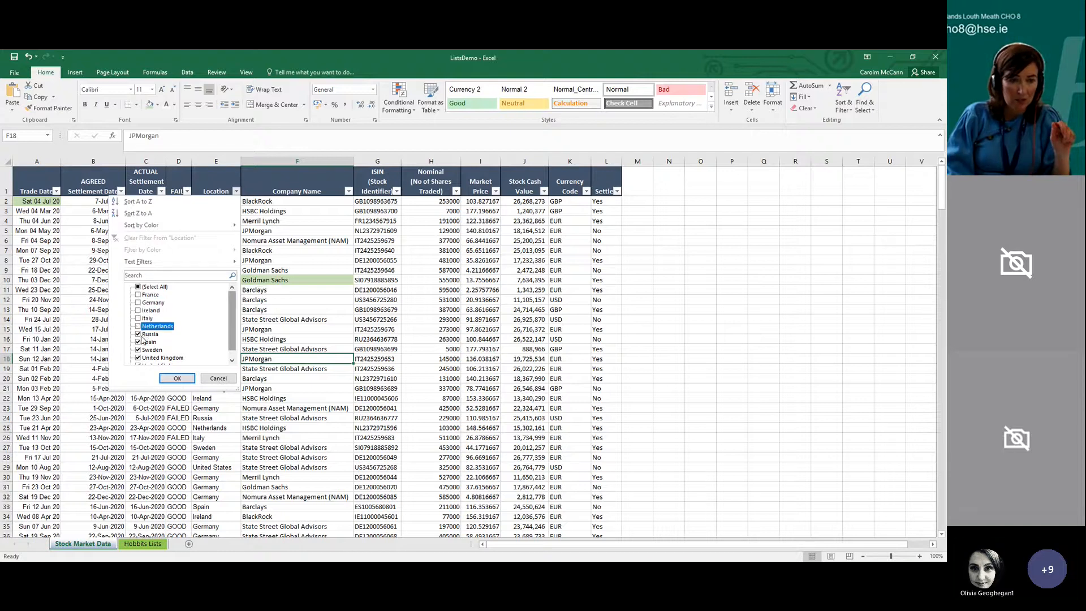
click(143, 288)
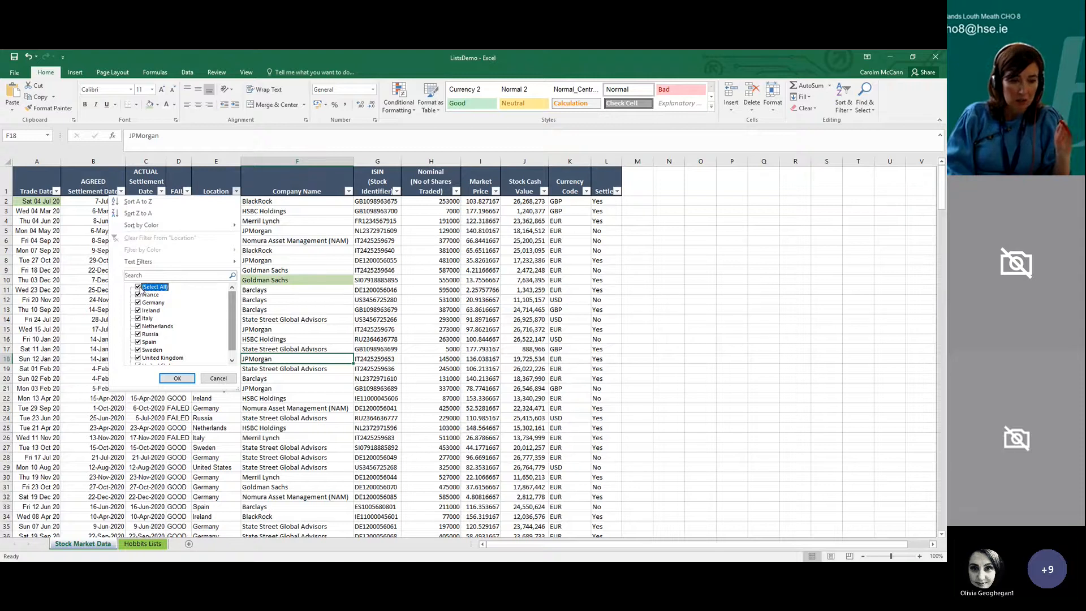
Filter the Location column to United Kingdom only and look through the filtered rows
click(141, 288)
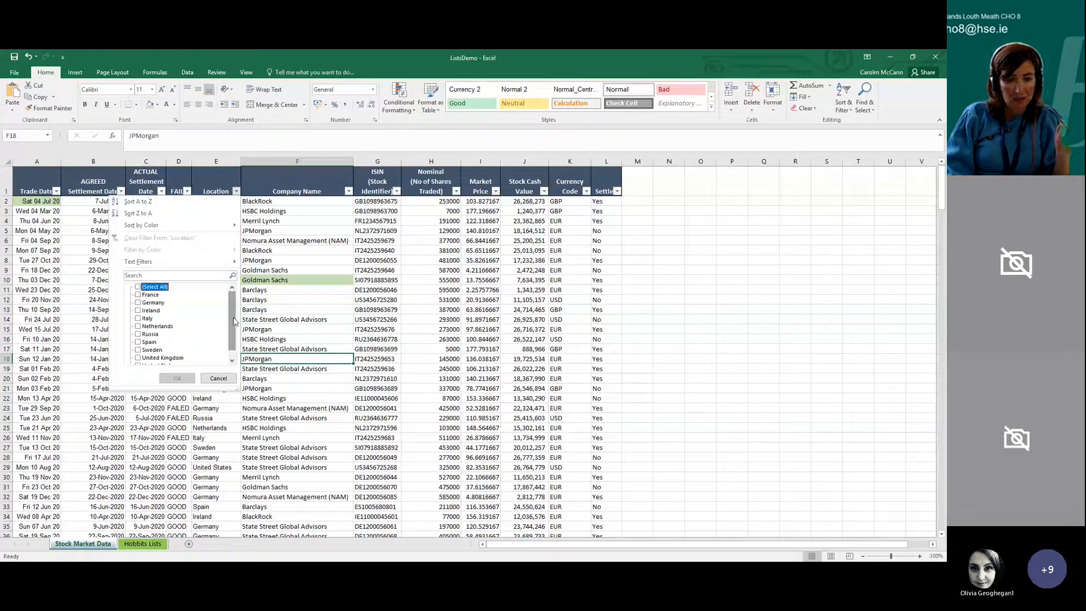
scroll(190, 348, down, 1)
click(187, 349)
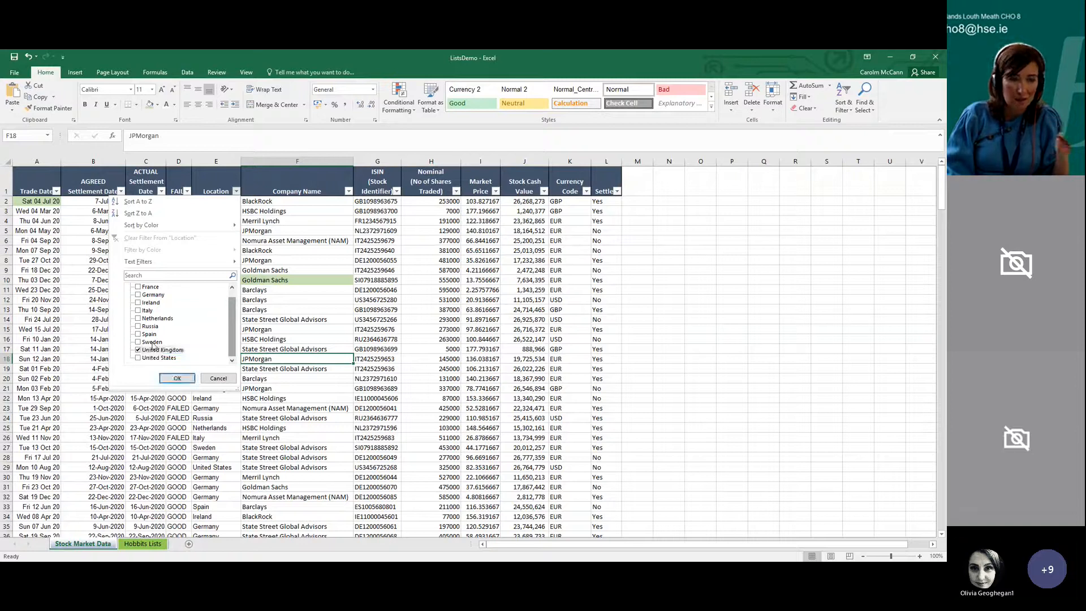
click(140, 335)
click(139, 334)
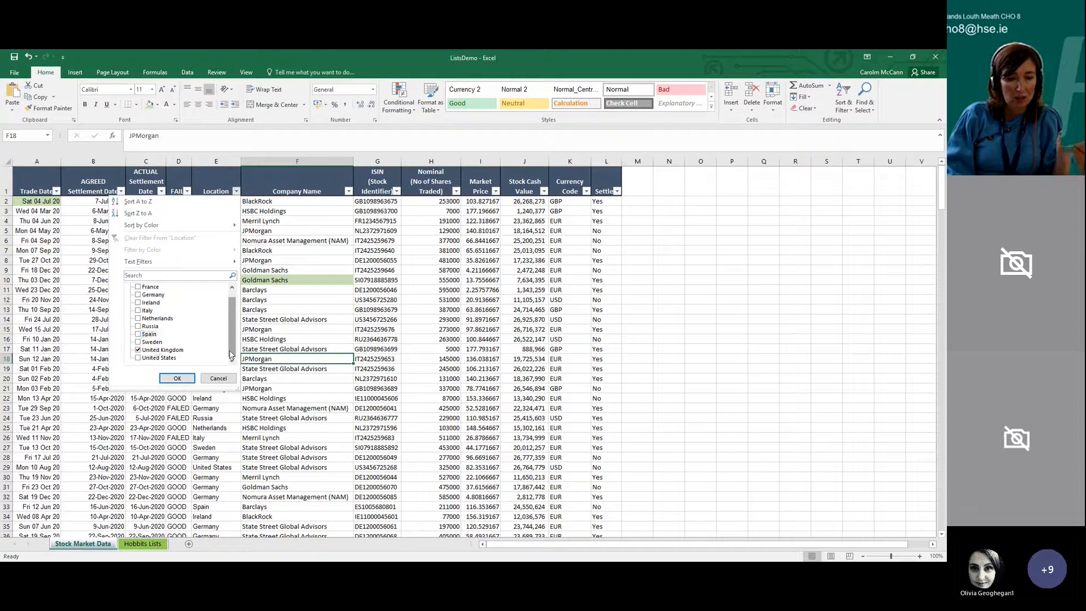
click(178, 378)
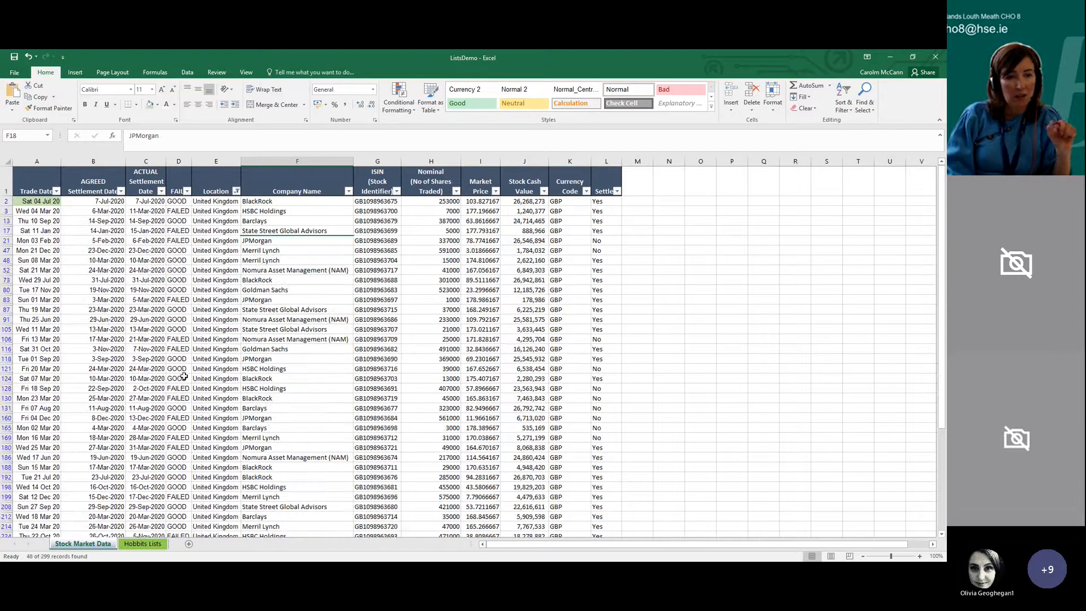
scroll(234, 293, down, 3)
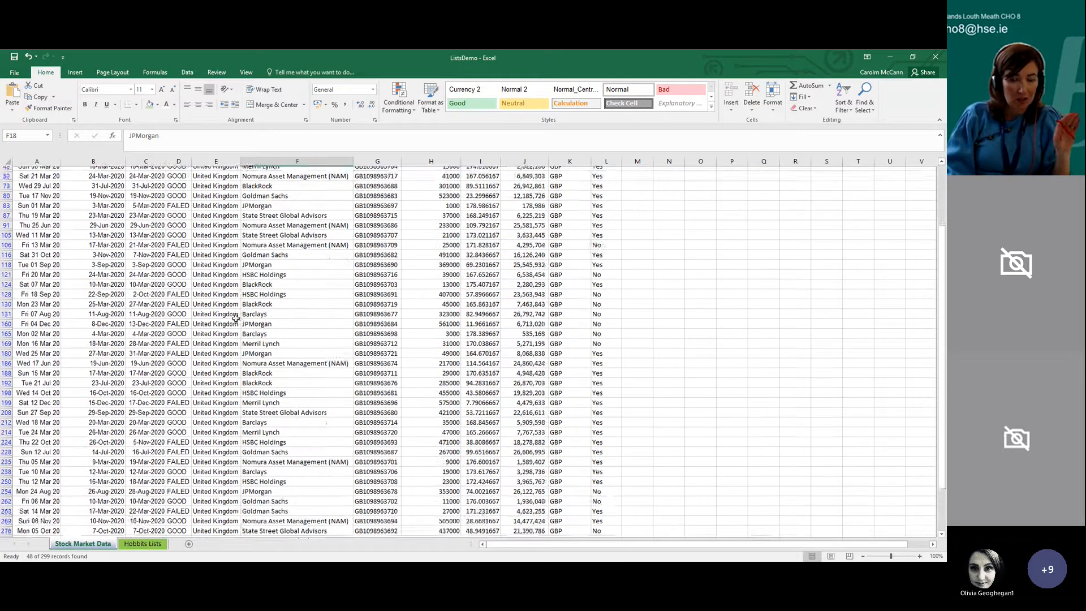
scroll(248, 352, up, 3)
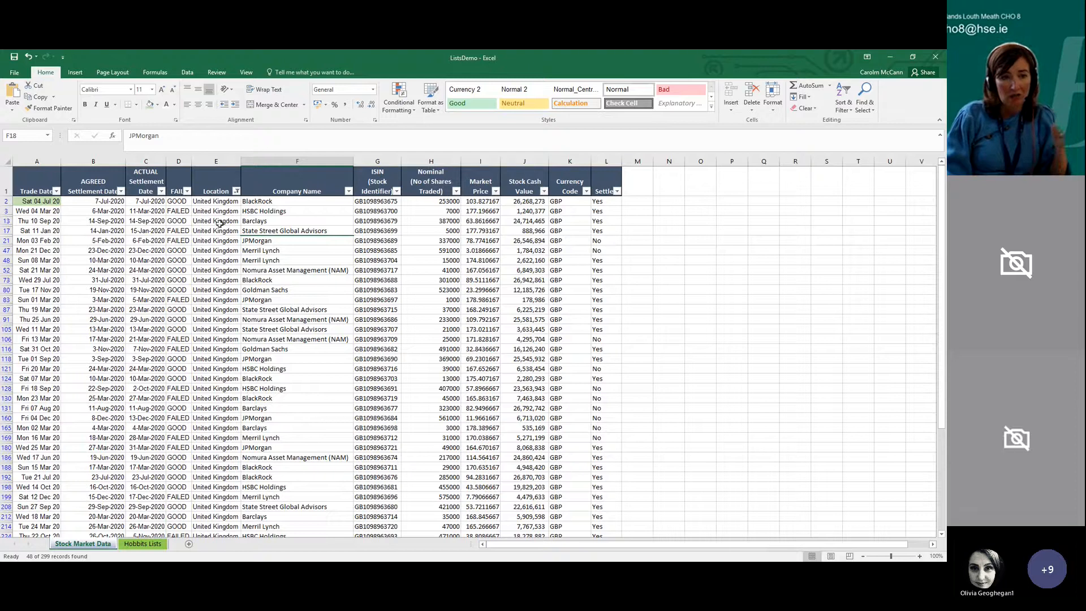
Show all locations again in the Location filter and turn off filtering for the list
click(224, 191)
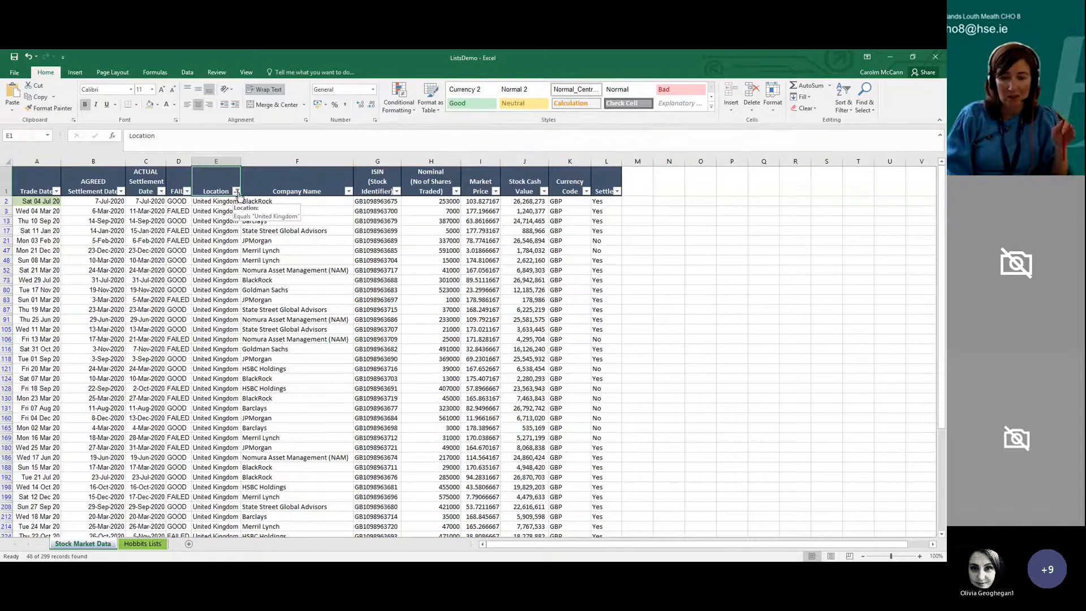
click(237, 192)
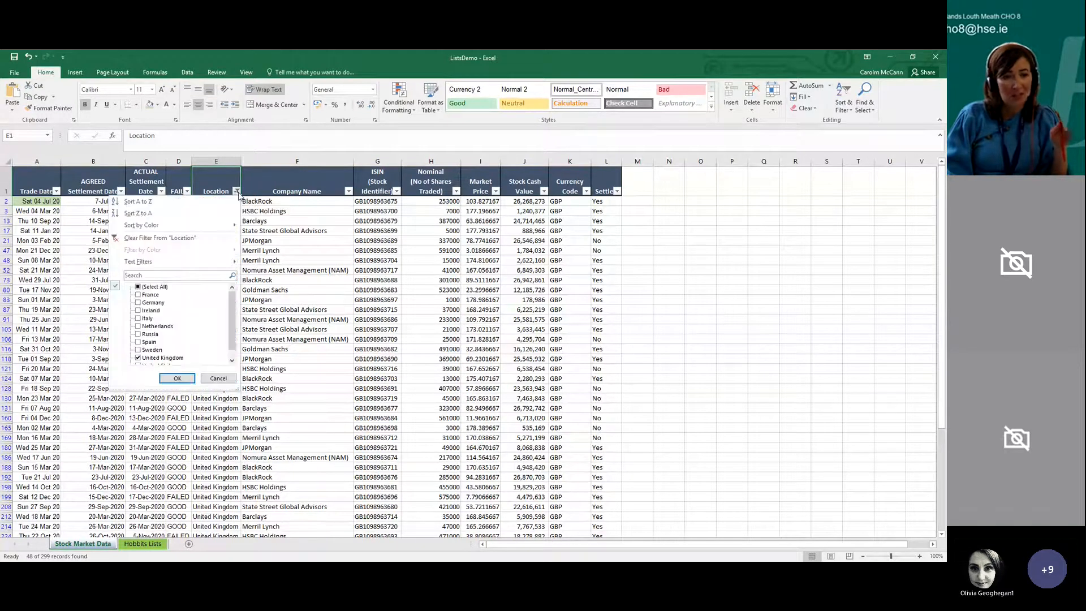
click(163, 289)
click(176, 378)
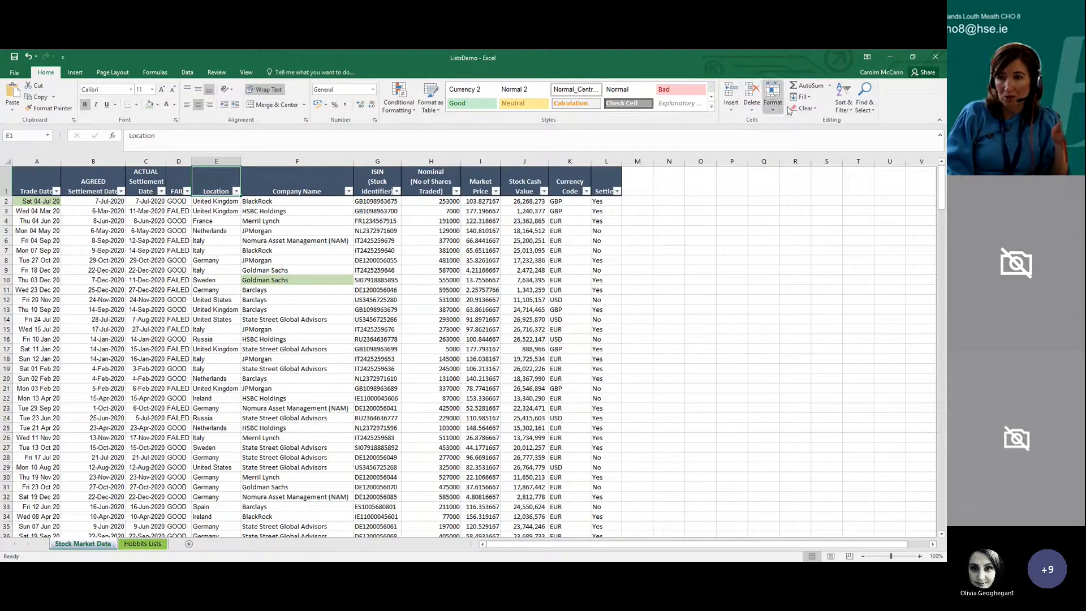
click(842, 103)
click(851, 154)
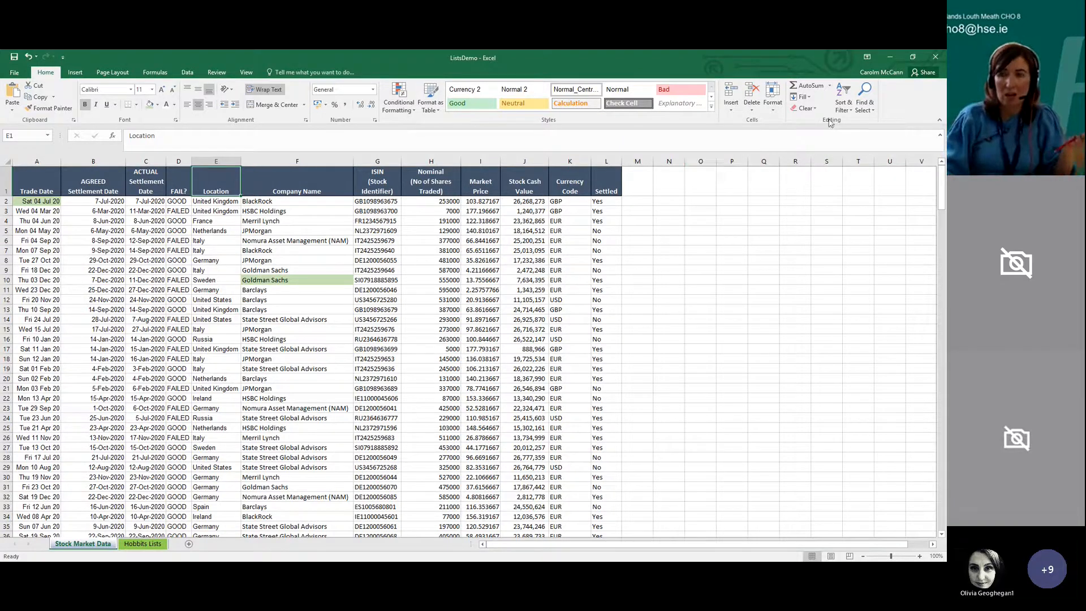
Turn filtering back on and restrict the Location column to United Kingdom
click(843, 103)
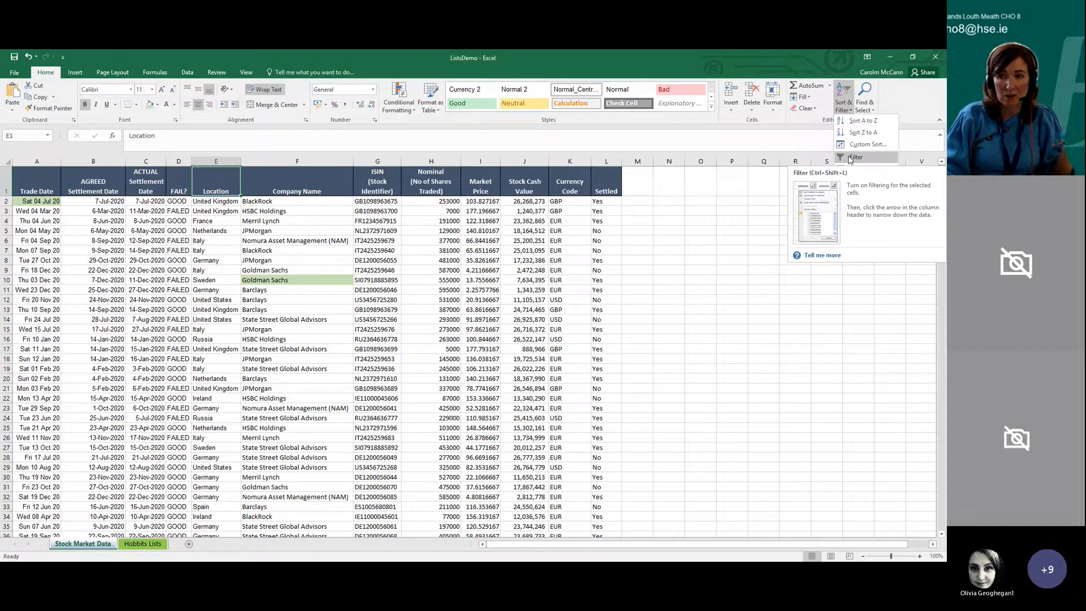
click(850, 160)
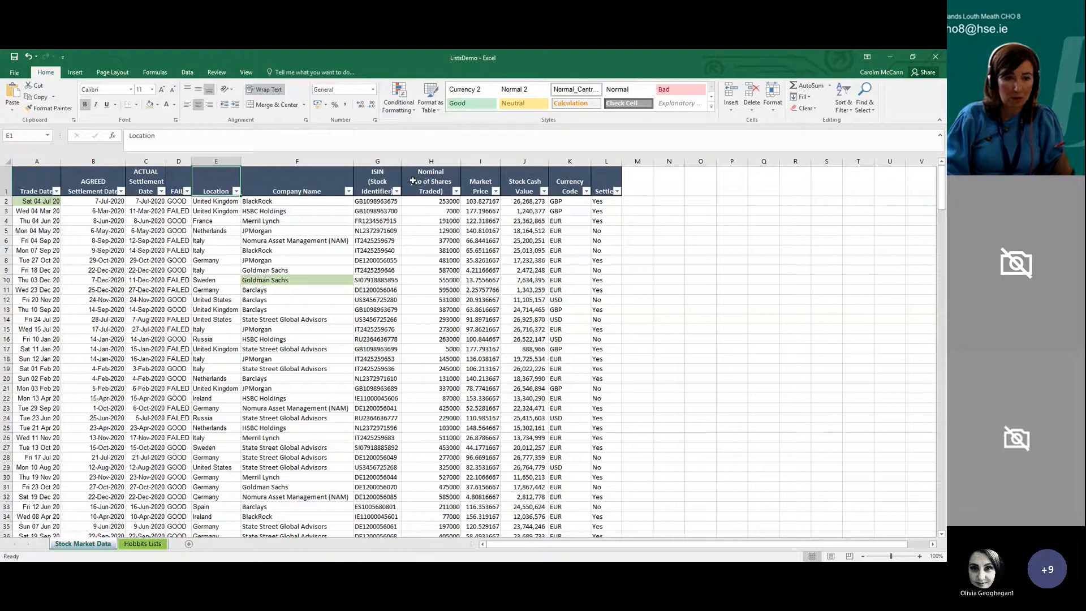
click(236, 191)
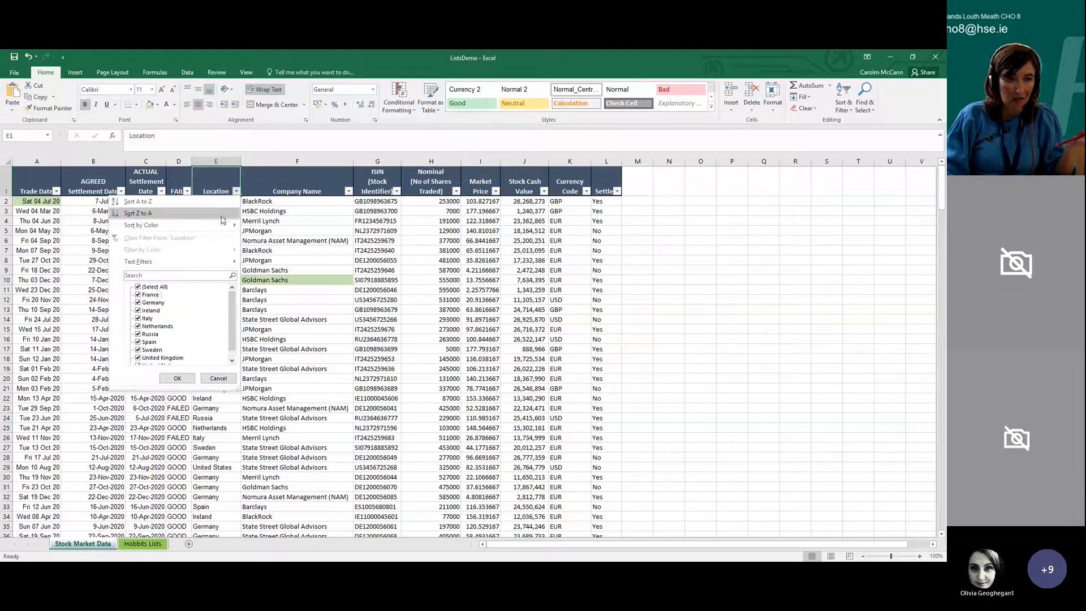
click(144, 287)
drag(226, 316, 230, 332)
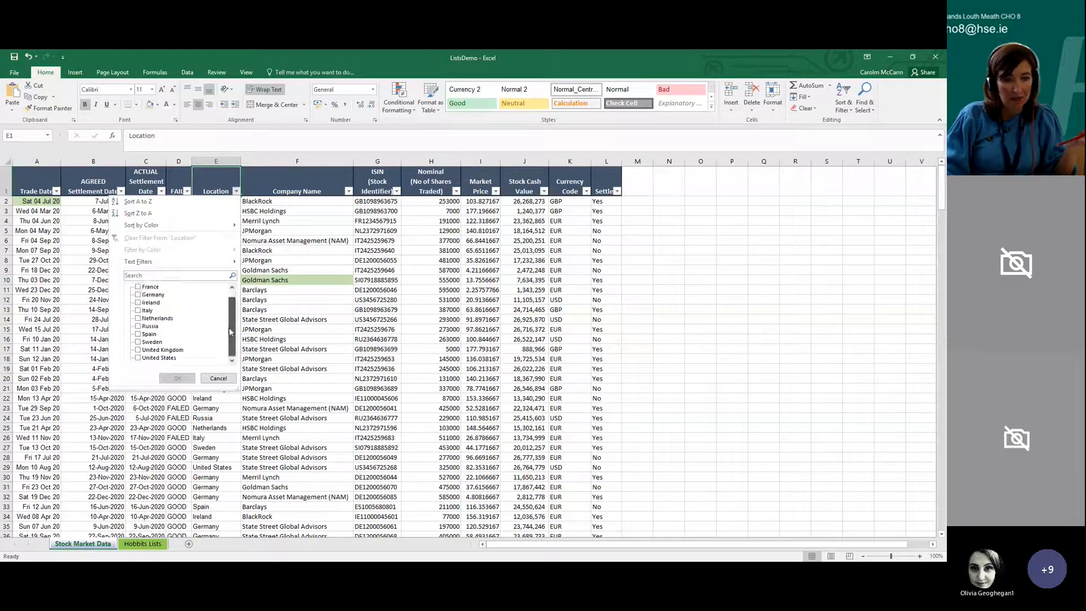
click(138, 350)
click(177, 378)
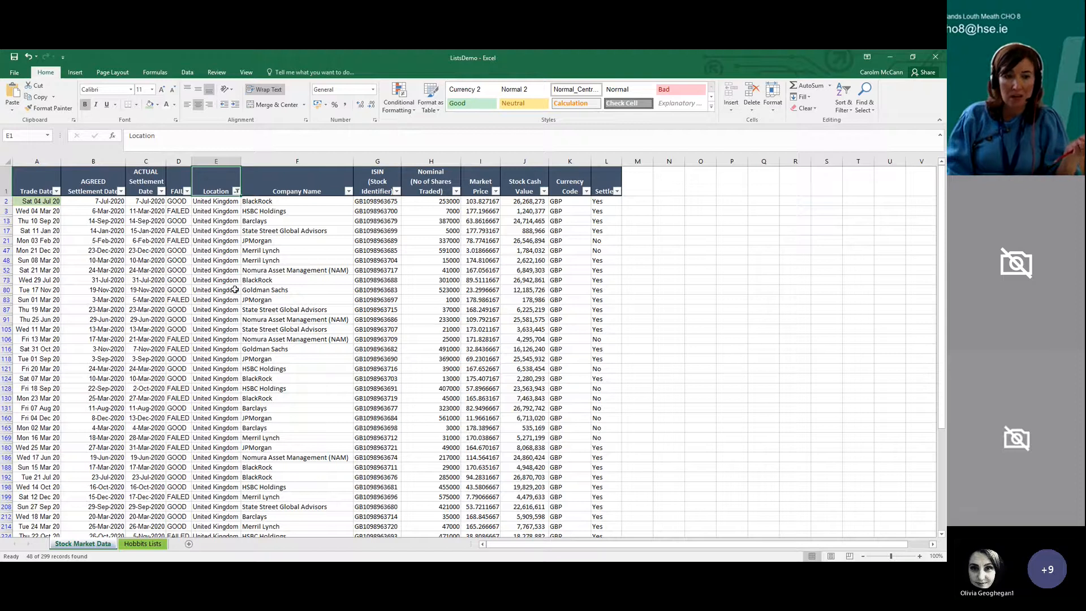
Narrow the filtered list to JPMorgan in the Company Name column
click(348, 191)
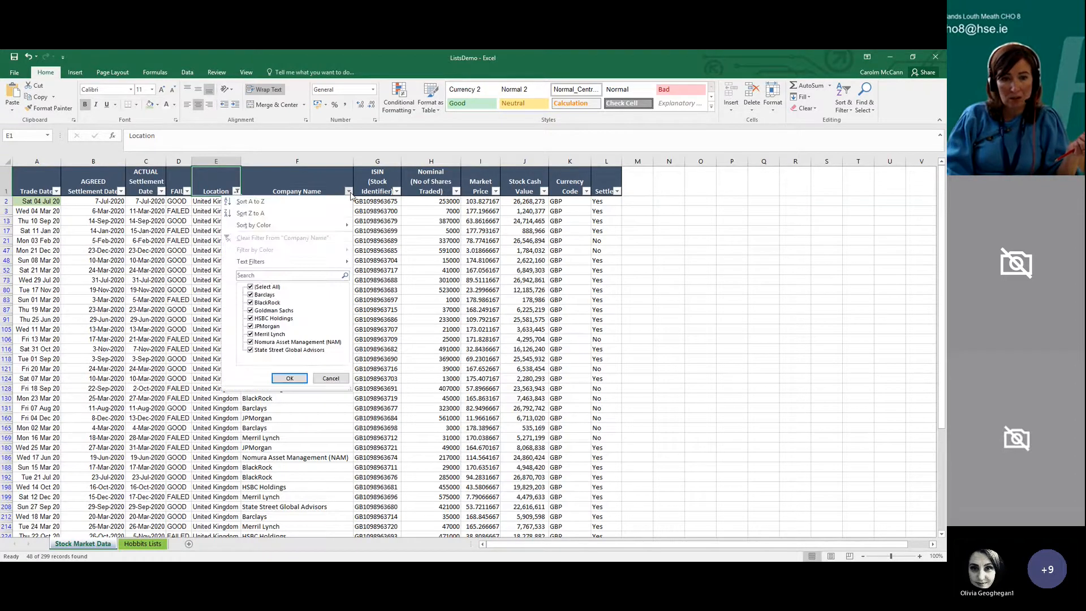
click(265, 287)
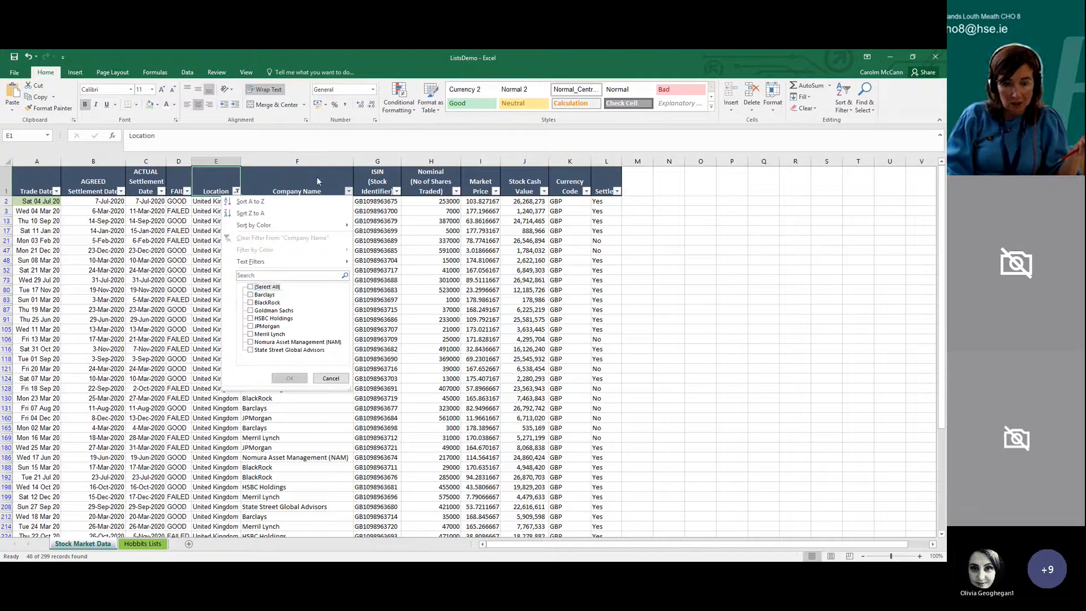
click(250, 327)
click(287, 376)
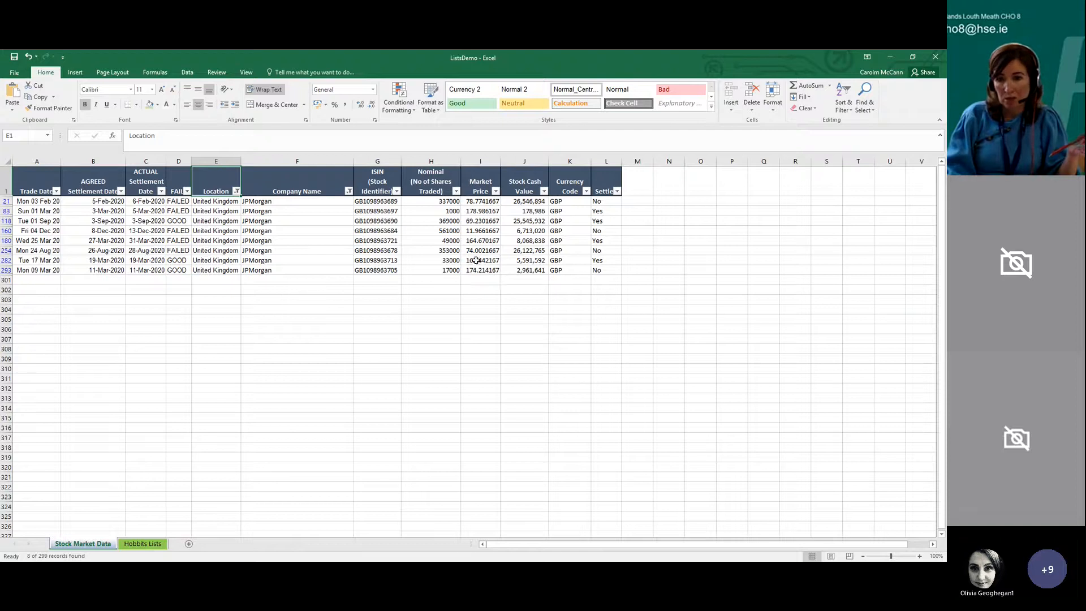
Add an AutoSum total of the filtered Stock Cash Value entries in cell J301
click(515, 280)
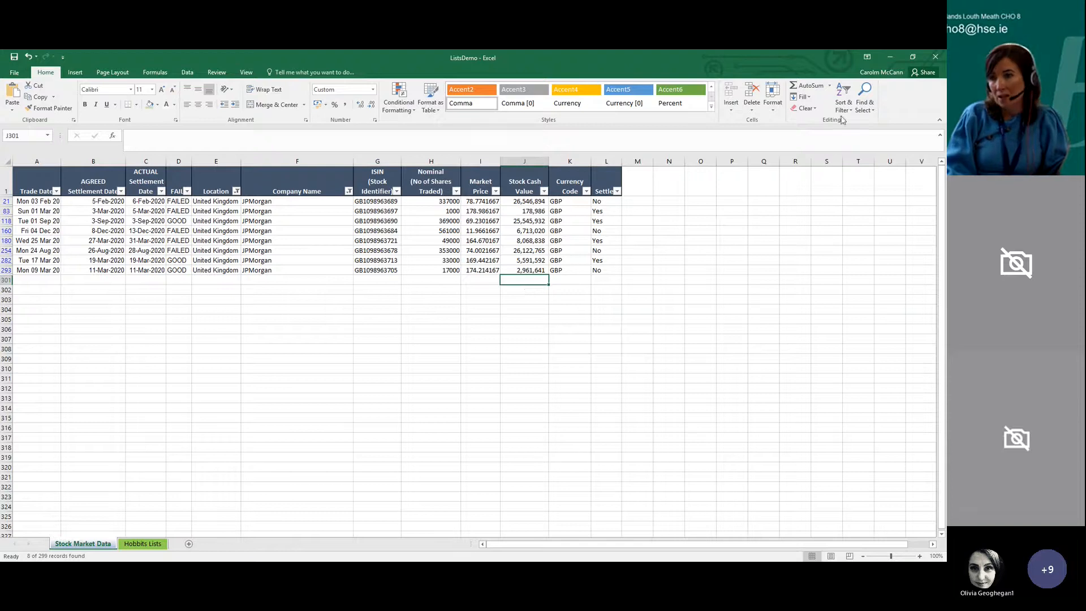
click(808, 85)
key(Return)
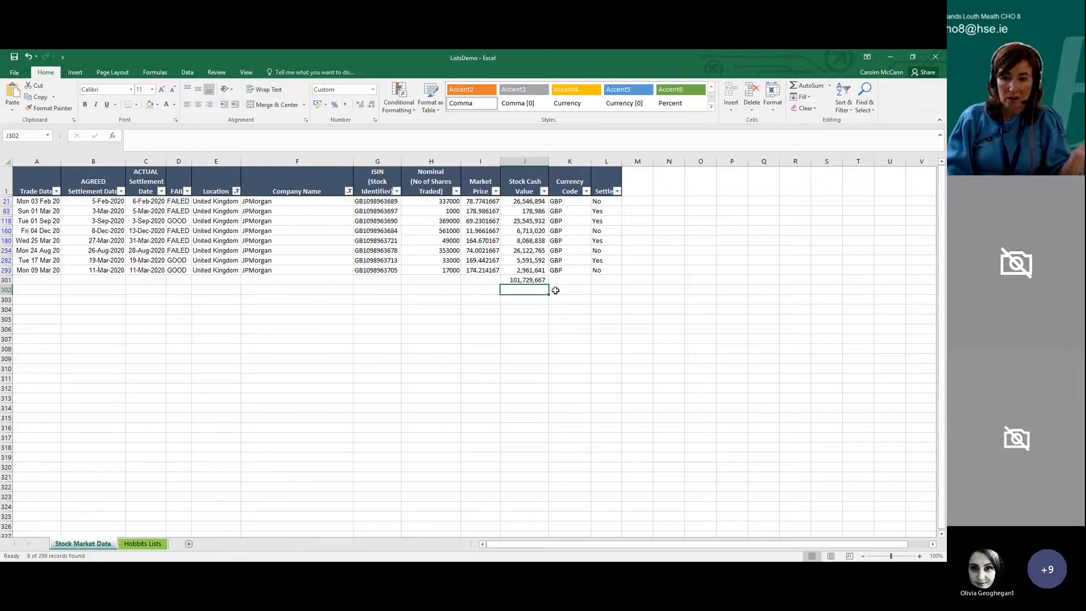
Delete the Stock Cash Value total from J301 and turn off filtering to restore the full list
drag(605, 280, 34, 187)
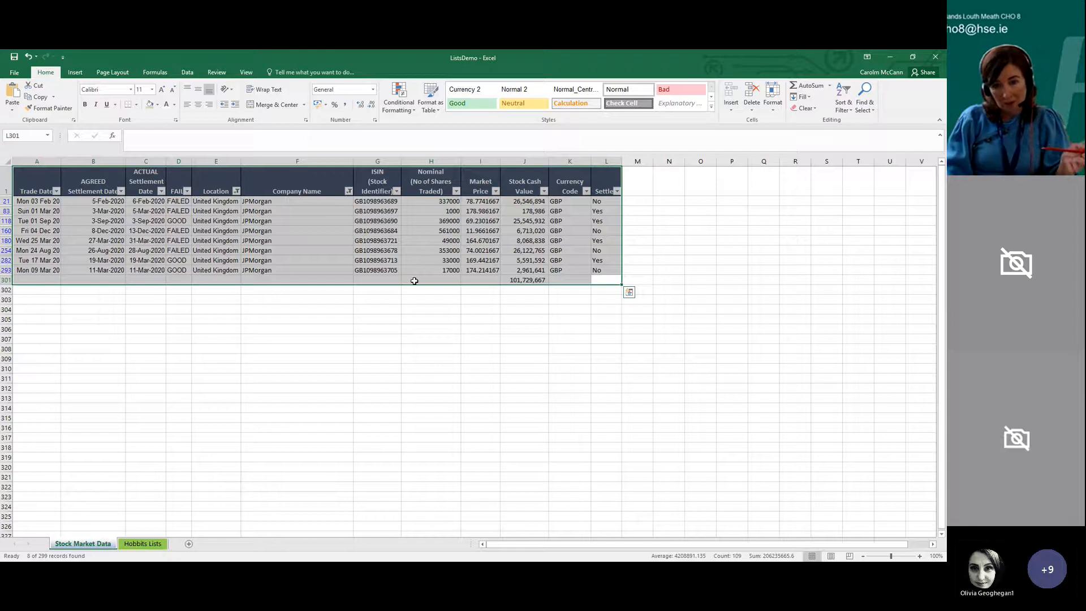
click(520, 281)
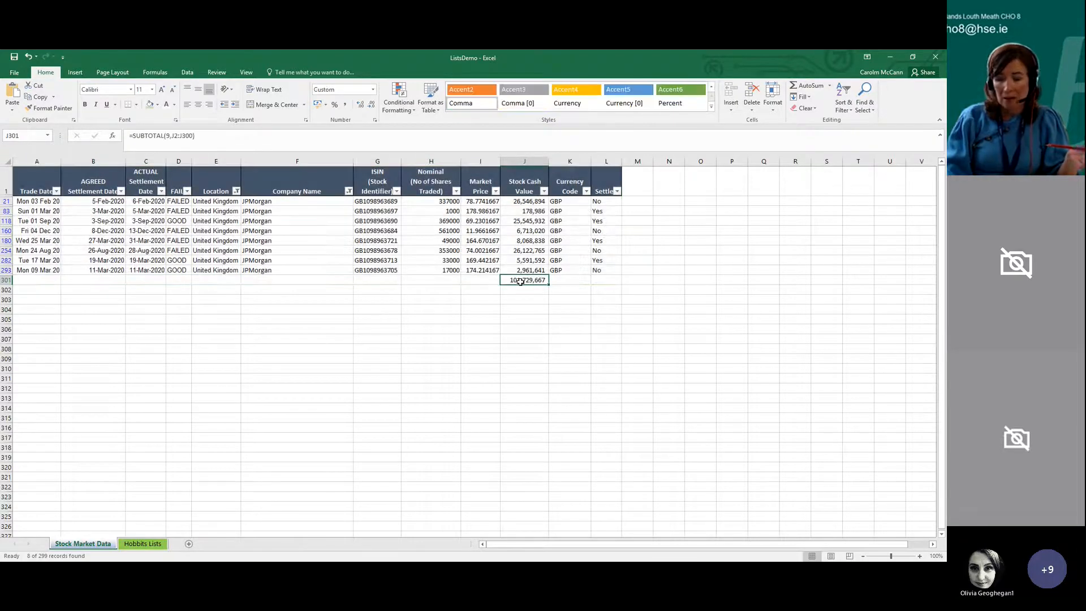
key(Delete)
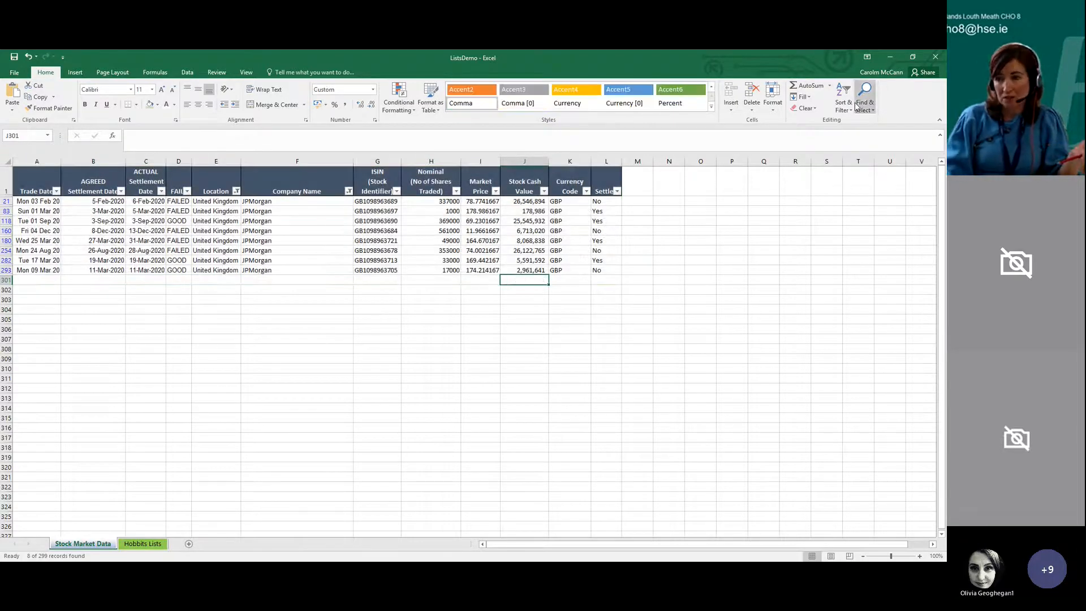
click(843, 106)
click(856, 157)
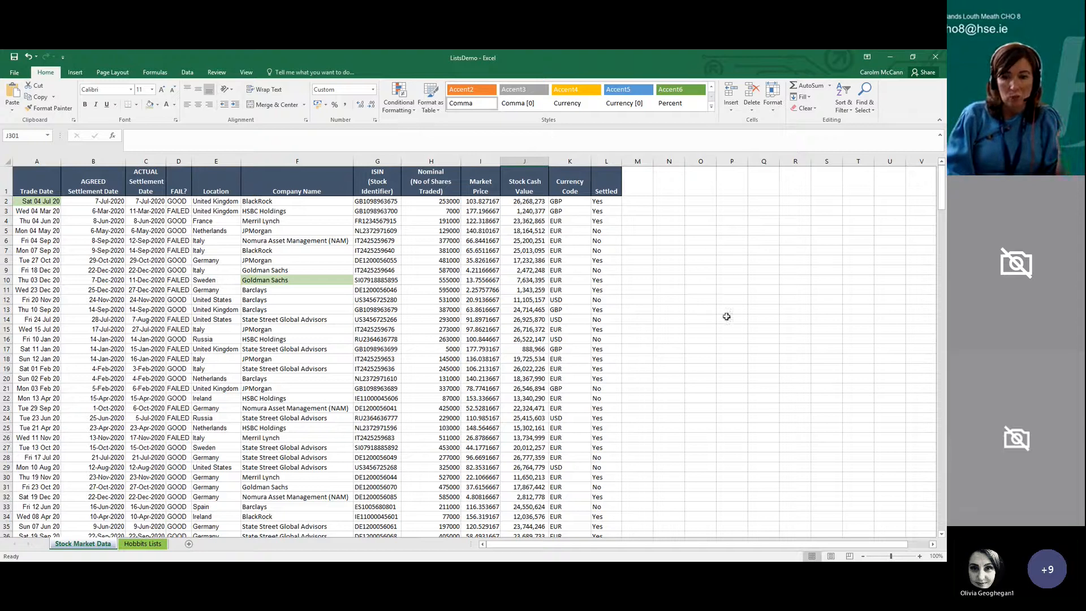
Turn filtering on for the Stock Market Data list and show only the Yes records in the Settled column
click(613, 182)
click(853, 113)
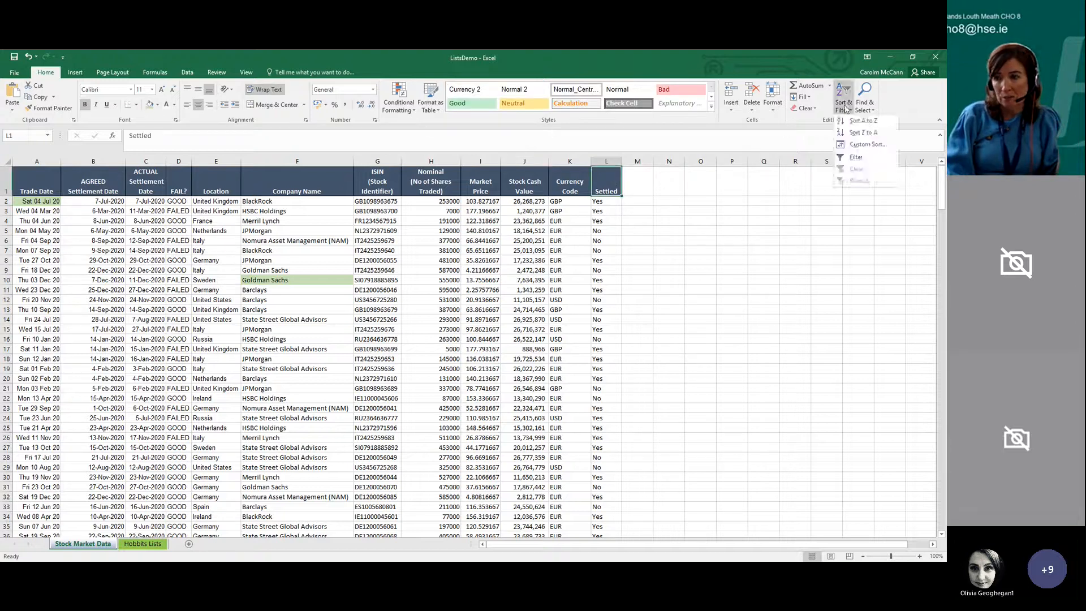
click(861, 158)
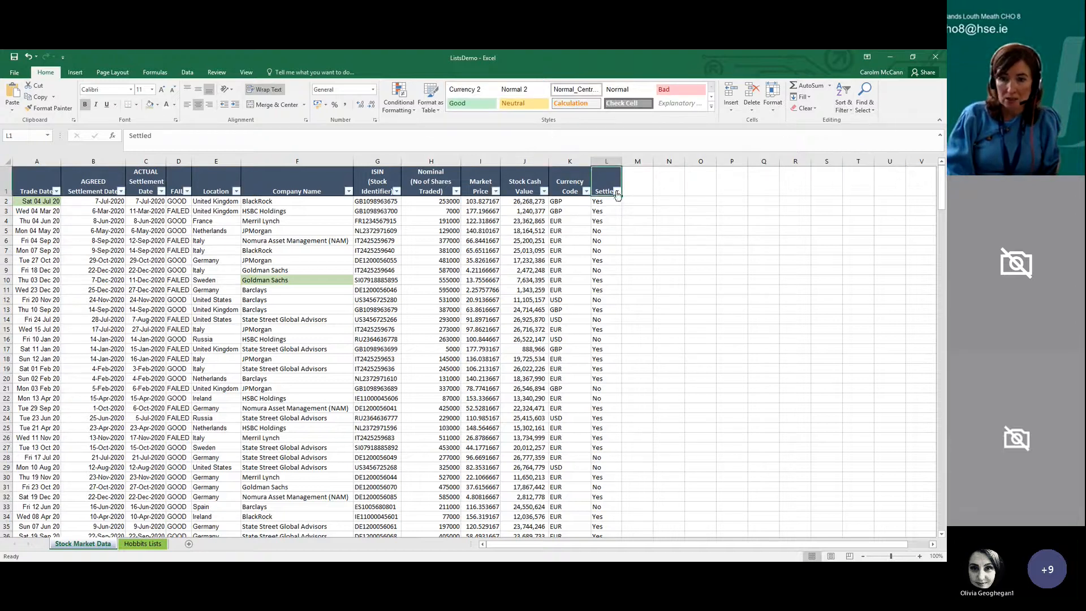
click(617, 191)
click(519, 287)
click(518, 294)
click(558, 378)
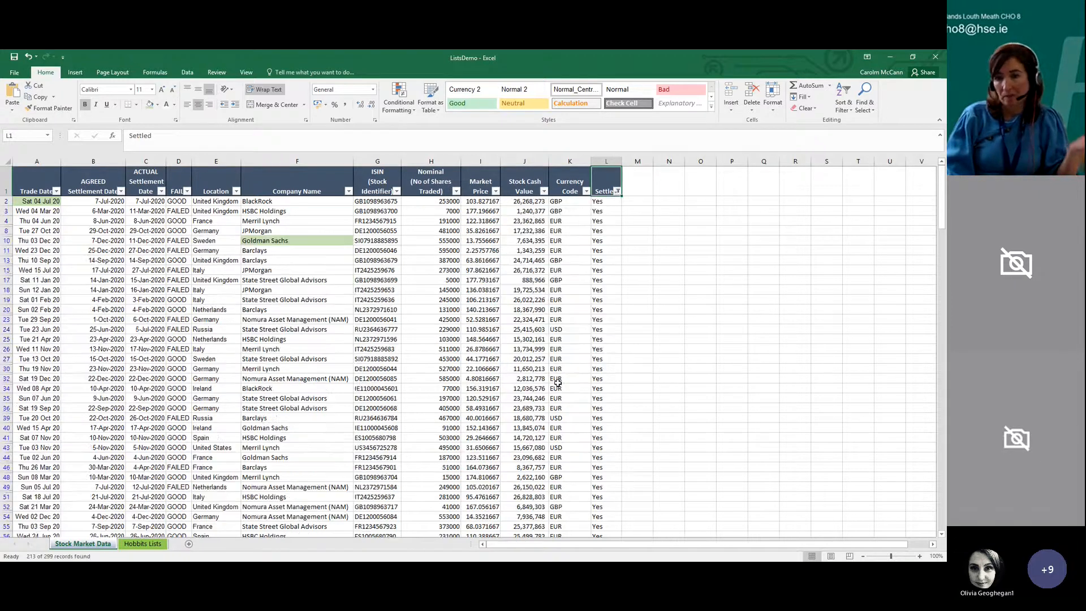
Include the No records in the Settled filter again to restore the full list
click(616, 191)
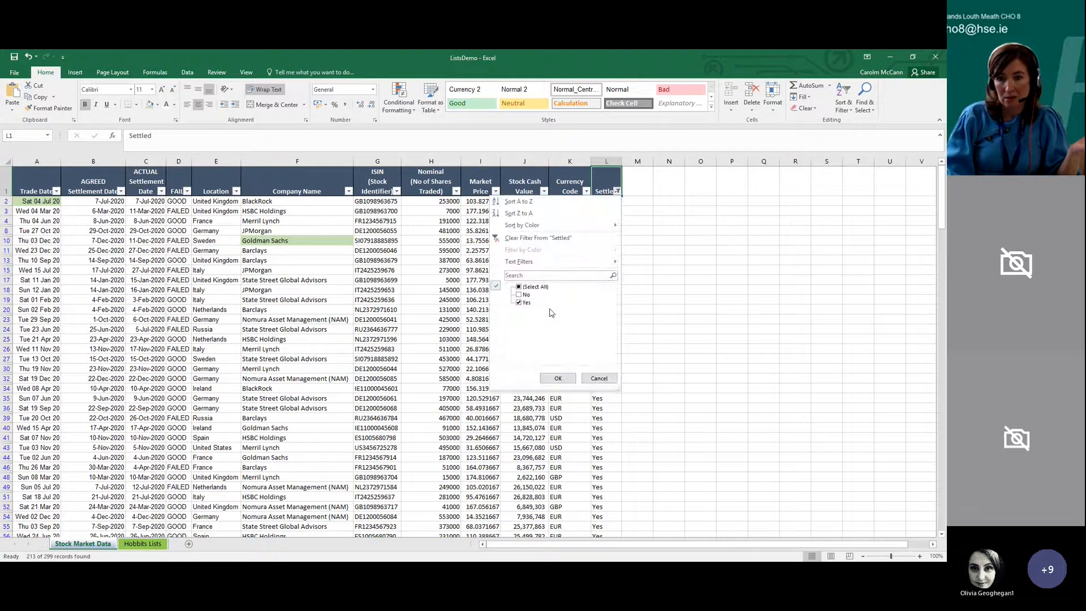
click(519, 295)
click(557, 378)
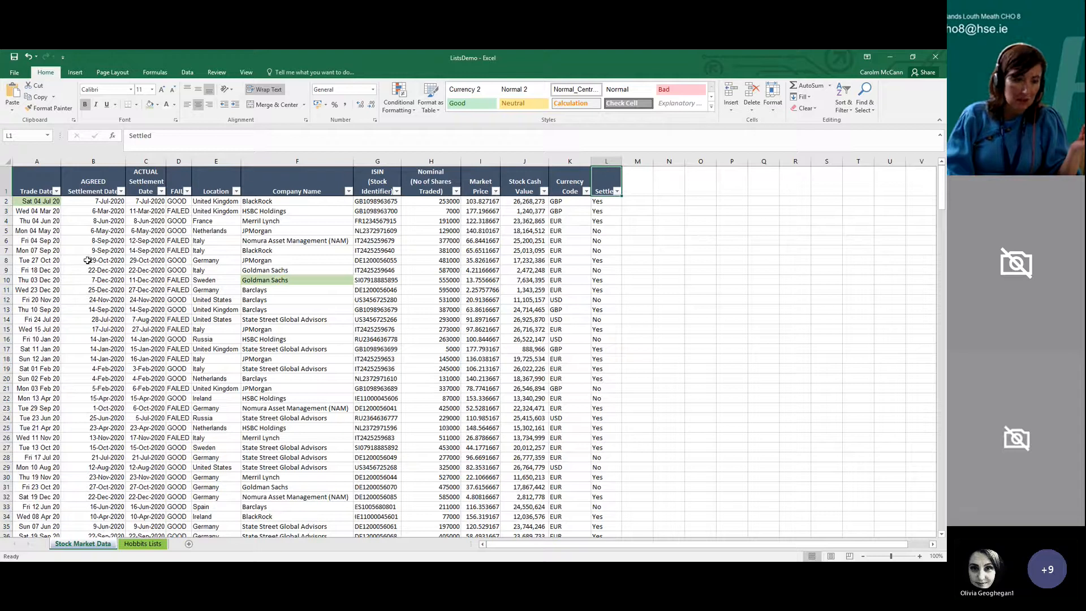
Filter the AGREED Settlement Date column to January and February 2020
click(89, 342)
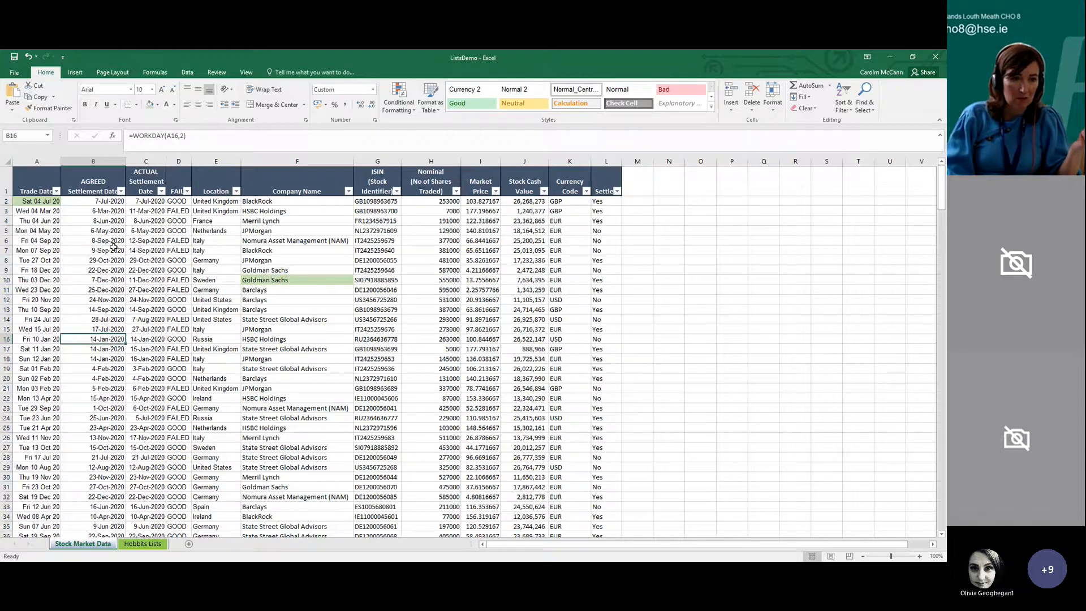
click(121, 191)
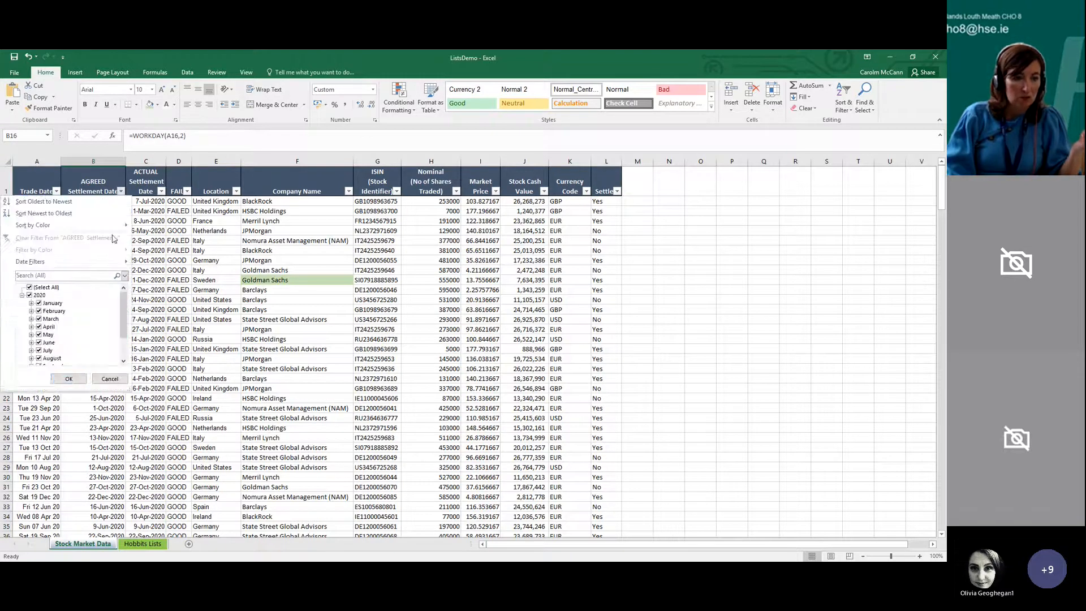
mouse_move(120, 313)
mouse_down()
mouse_move(120, 333)
mouse_move(120, 308)
mouse_up()
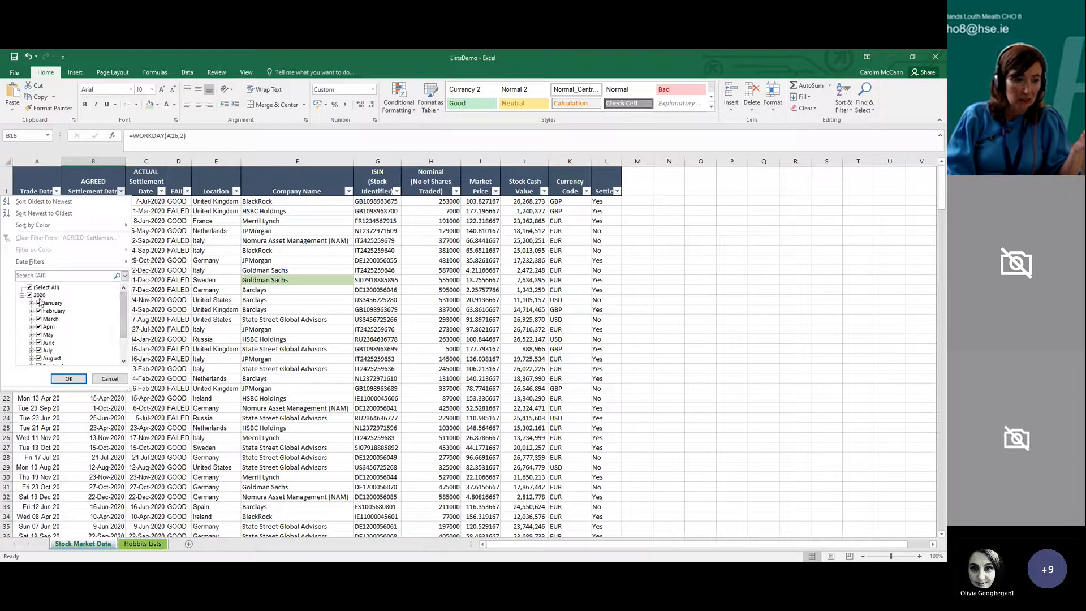
click(33, 296)
click(39, 303)
click(39, 311)
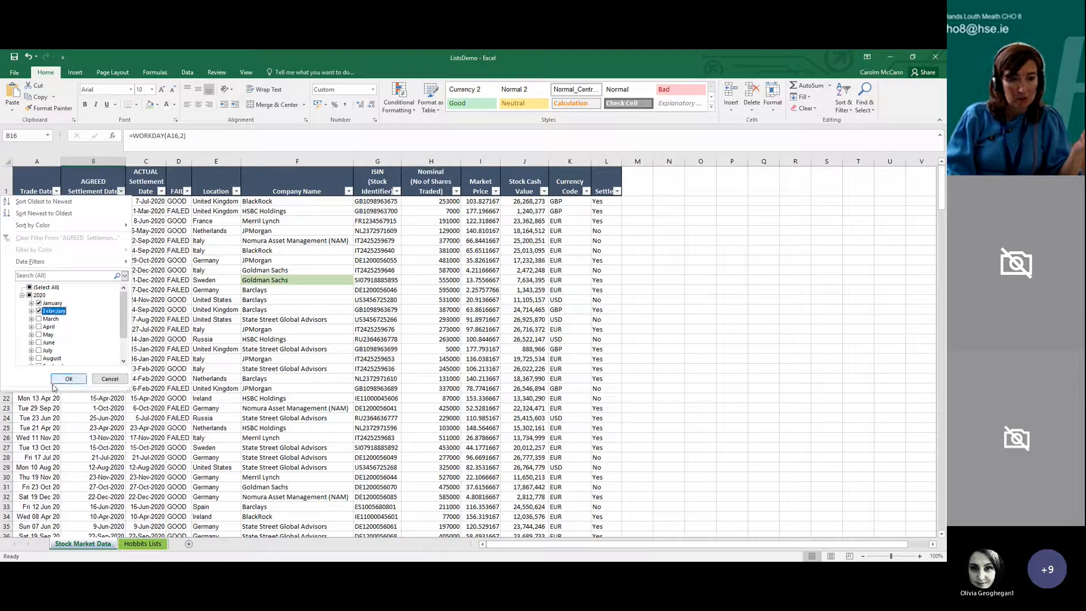
click(58, 376)
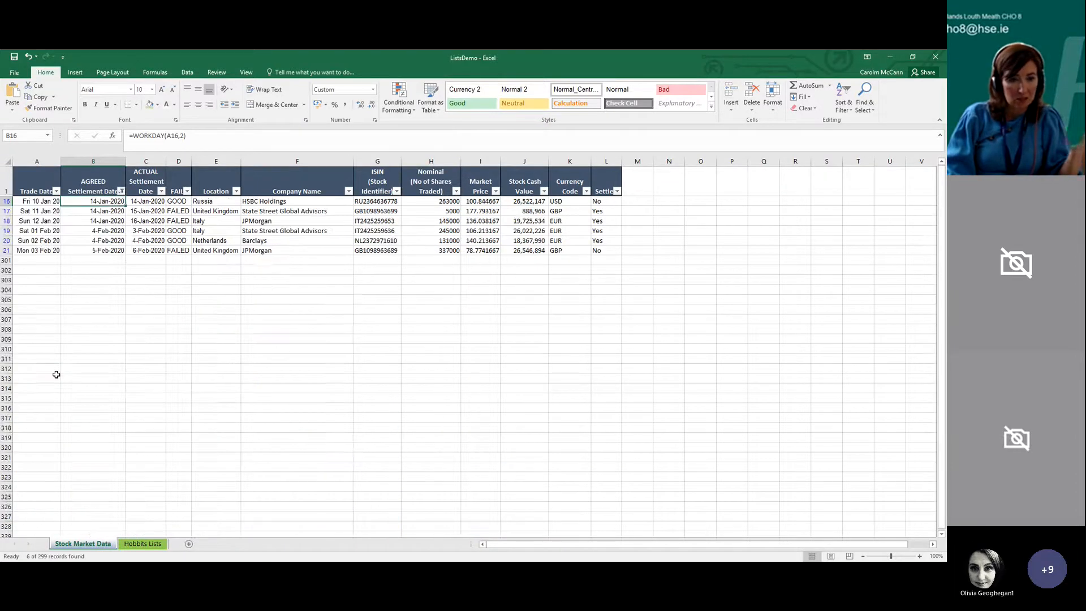
Reselect all of 2020 in the AGREED Settlement Date filter to bring back every record
click(121, 192)
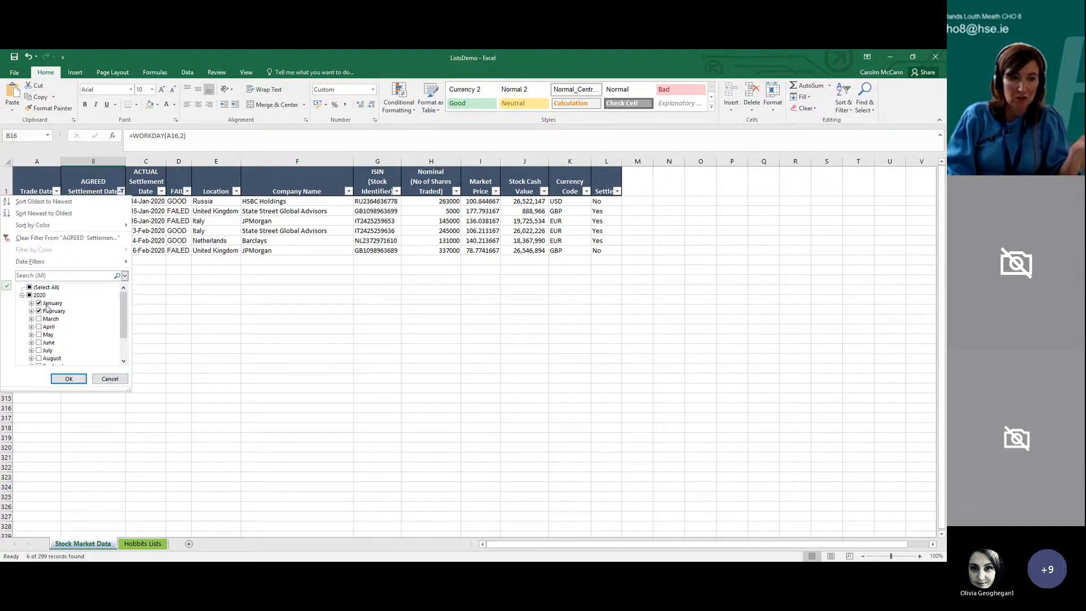
click(31, 295)
click(67, 378)
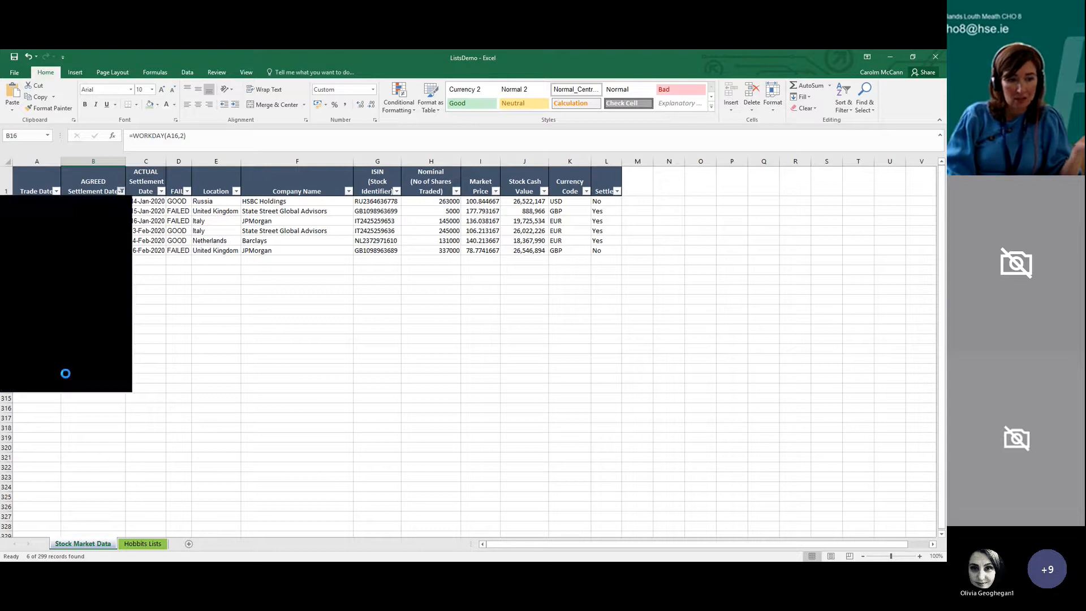
click(262, 411)
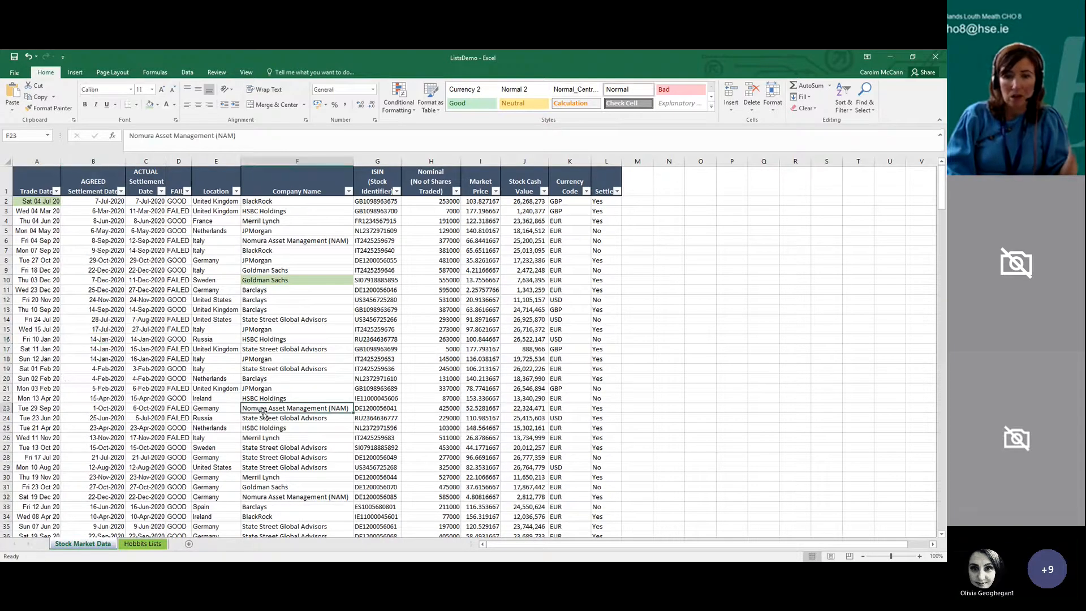
Apply a number filter to the Nominal (No of Shares Traded) column for values greater than 15000 and review the rows
click(456, 192)
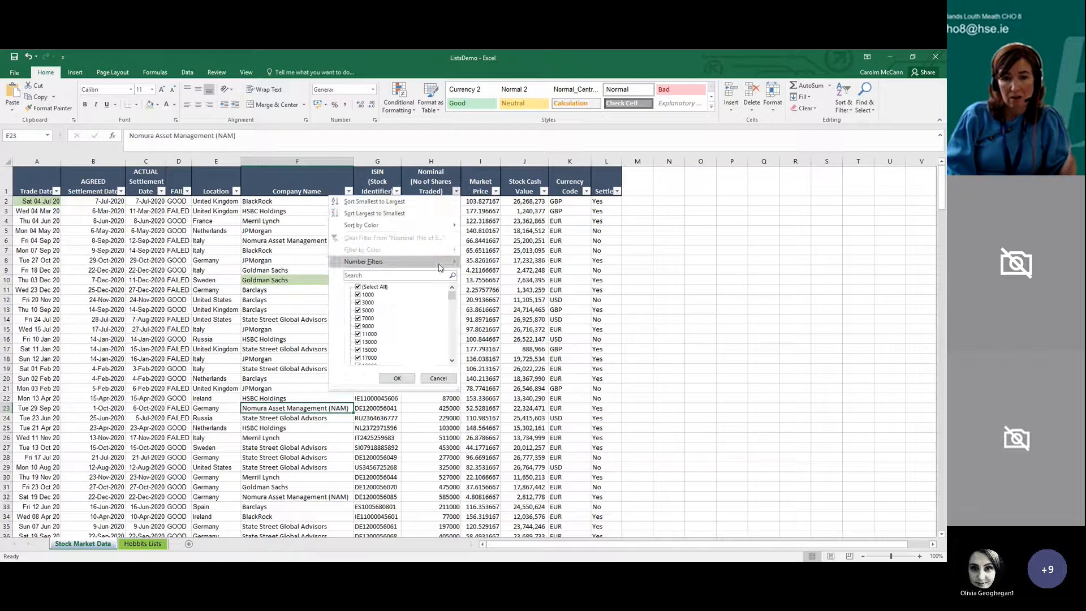
mouse_move(439, 267)
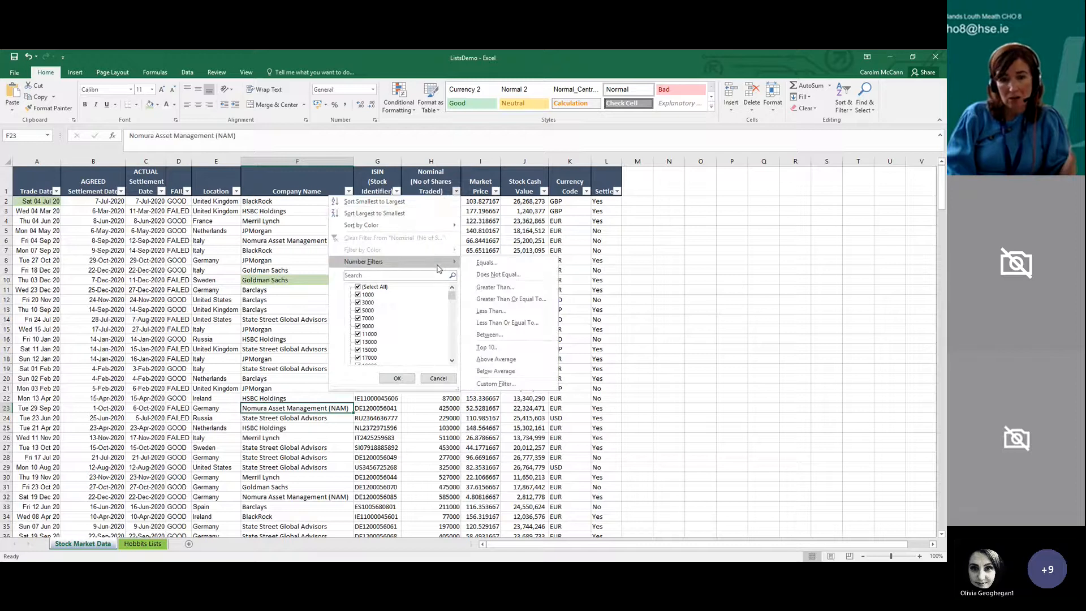
click(495, 287)
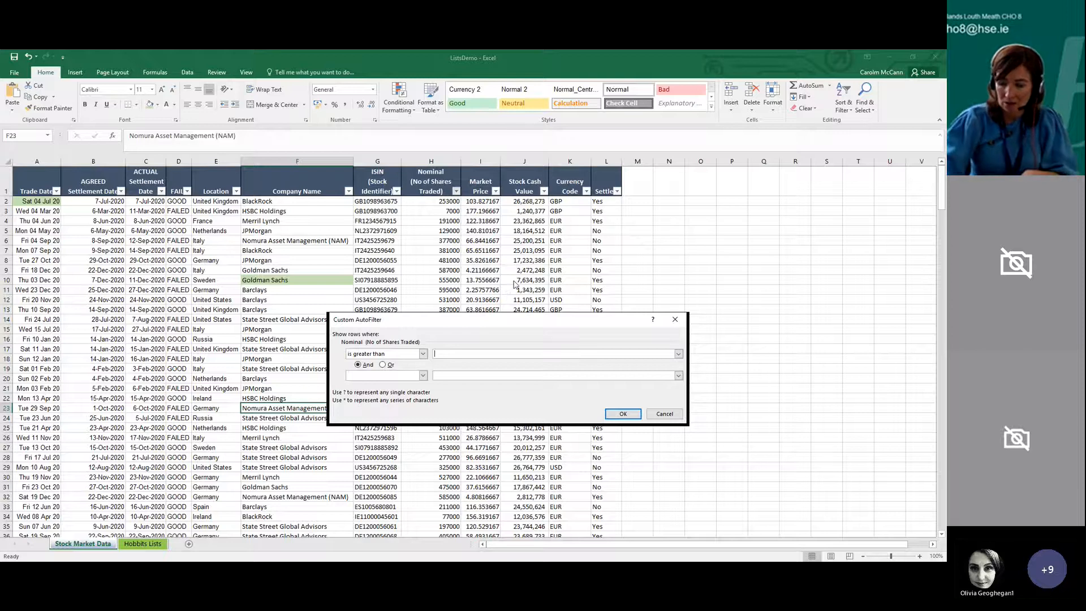
text(15000)
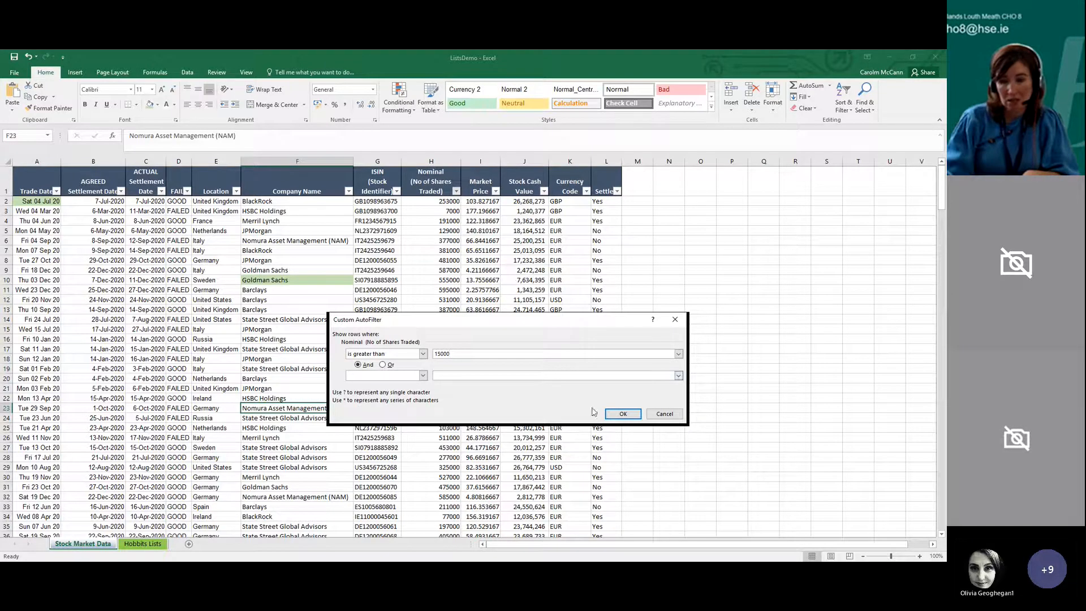
click(622, 414)
scroll(463, 361, down, 7)
scroll(463, 363, up, 4)
scroll(487, 375, up, 4)
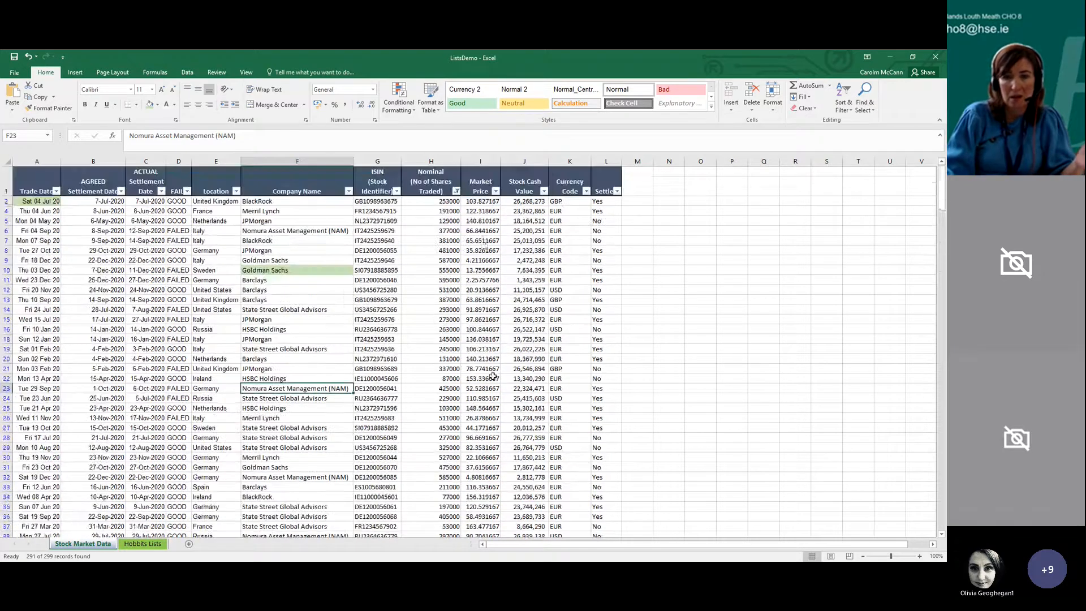
Select all values in the Nominal (No of Shares Traded) filter to restore the full list
click(456, 191)
click(358, 286)
click(397, 378)
click(403, 387)
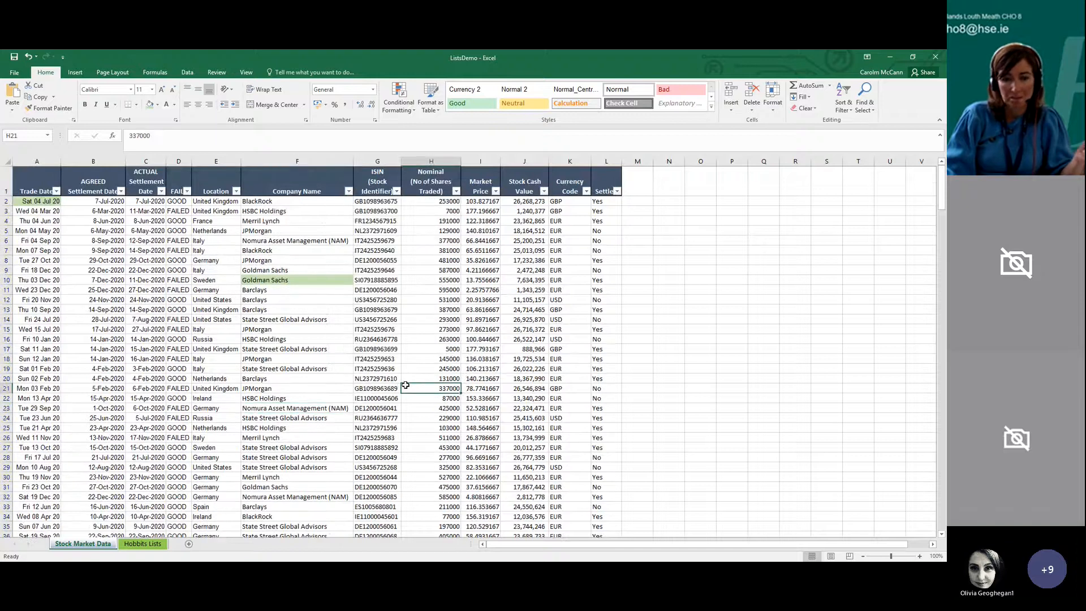
click(484, 368)
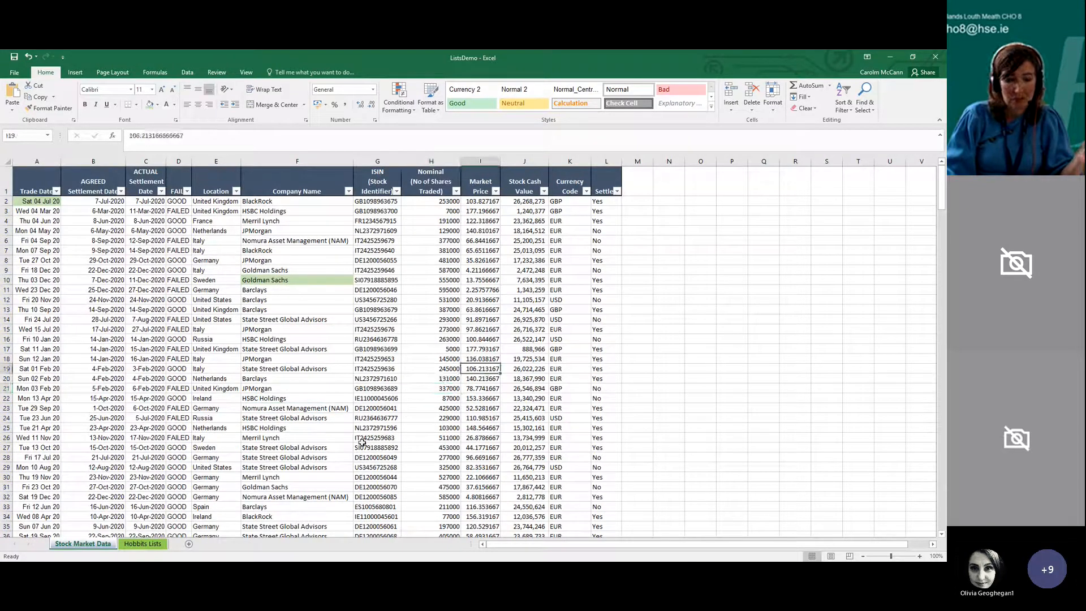
Glance at the Hobbits Lists sheet, return to Stock Market Data and turn its filtering off
click(143, 543)
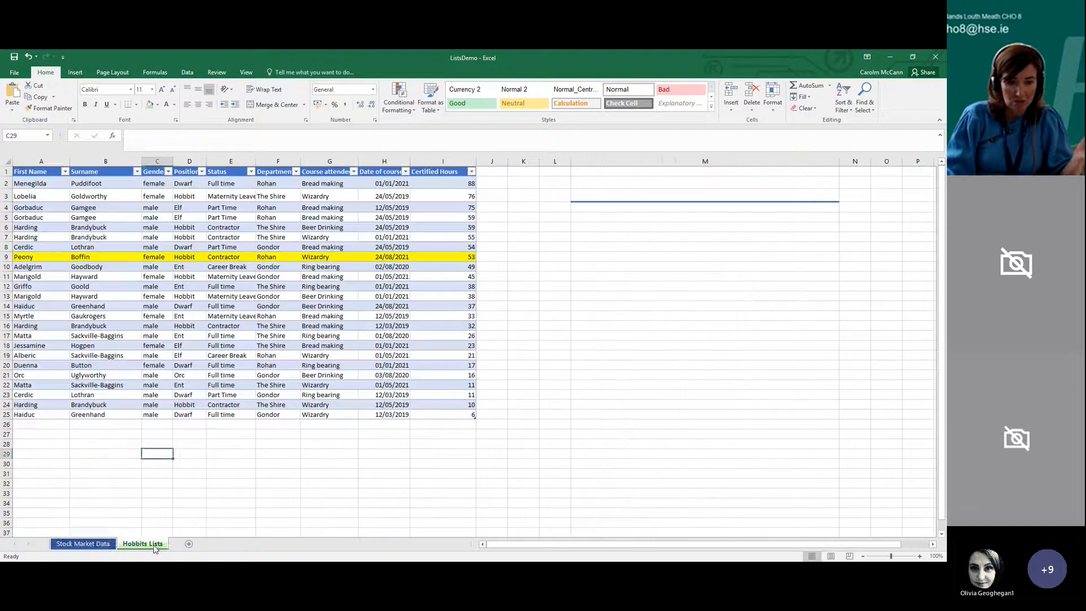
click(106, 544)
click(847, 108)
click(851, 162)
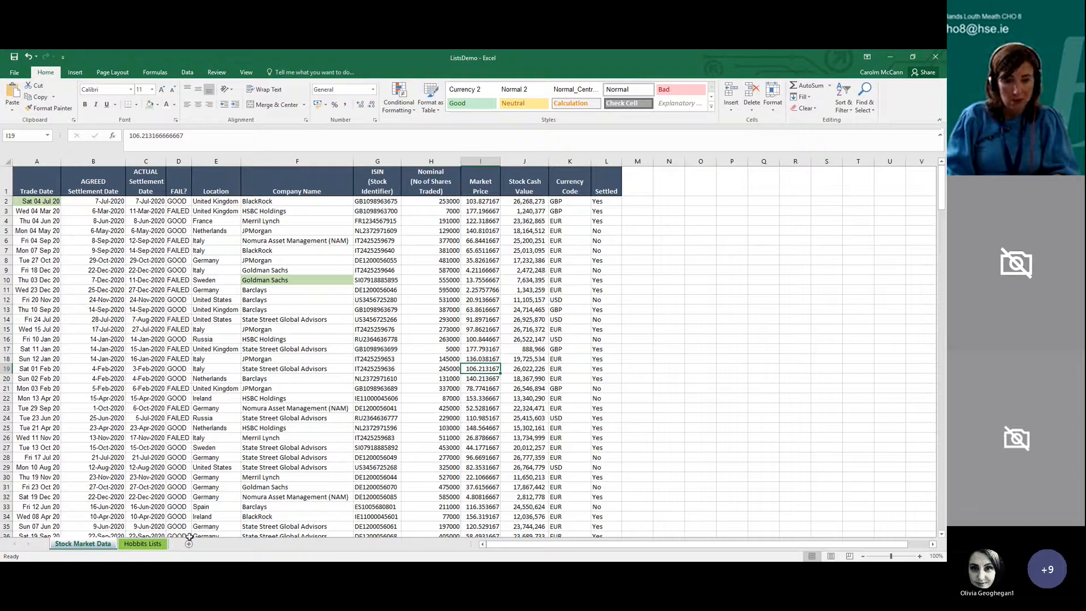
Look over the Hobbits Lists sheet and return to the Stock Market Data sheet
click(144, 544)
click(151, 514)
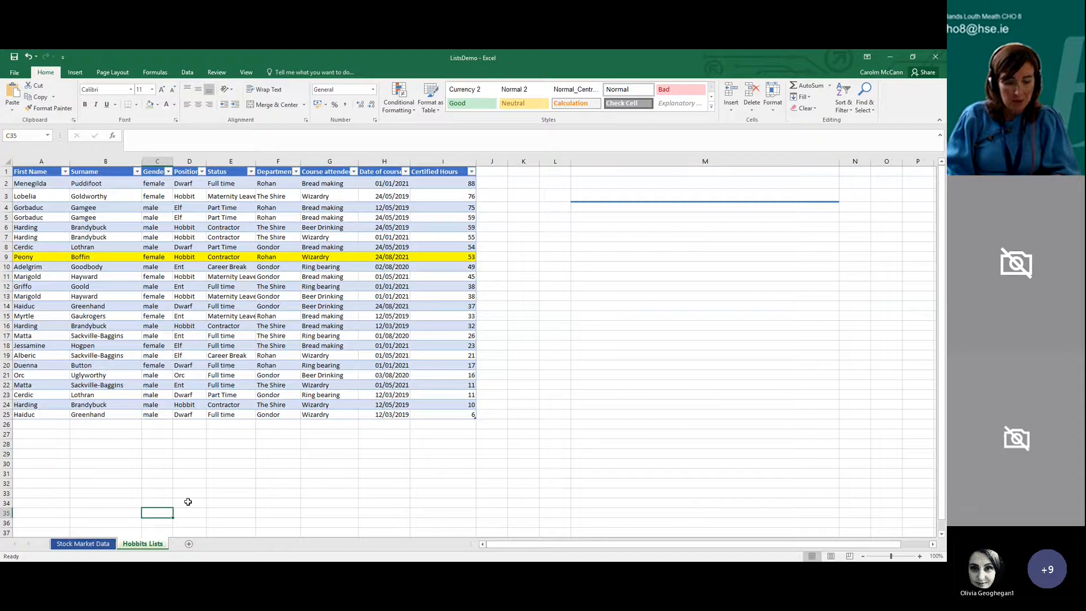
click(229, 501)
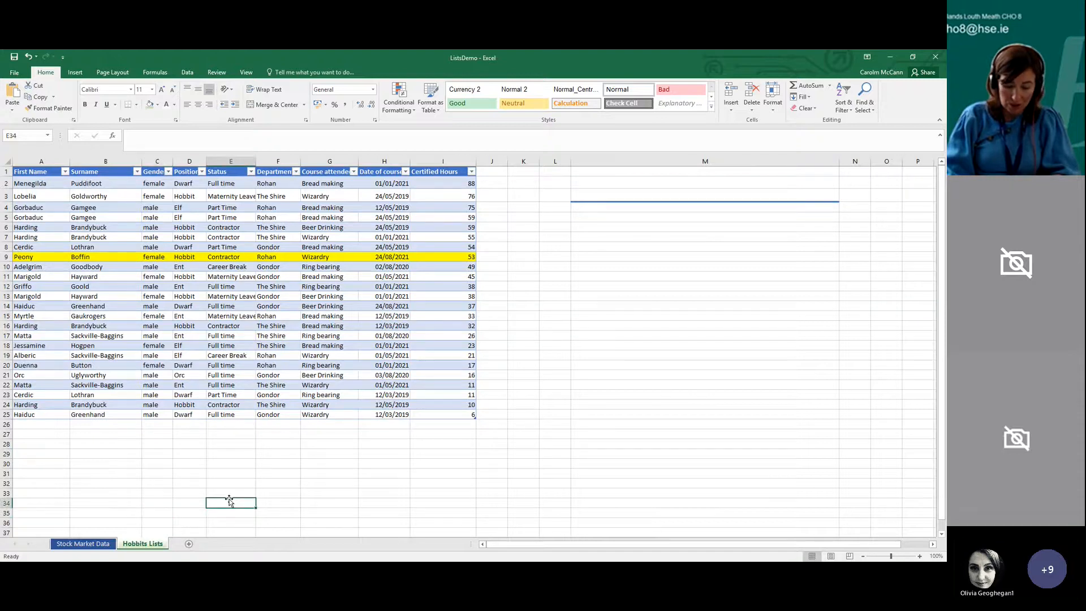
click(113, 545)
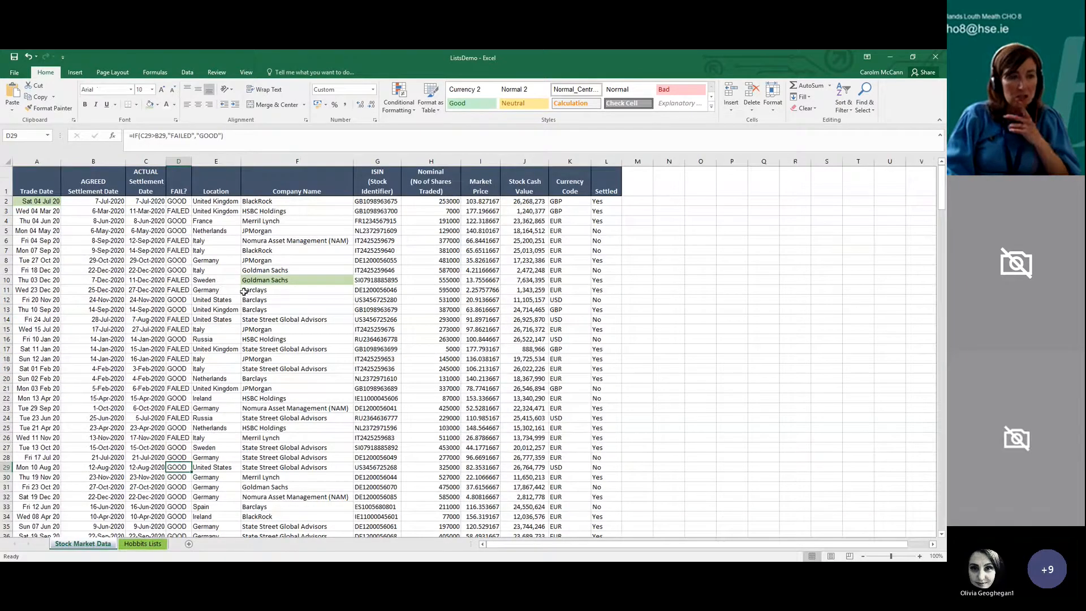
click(244, 310)
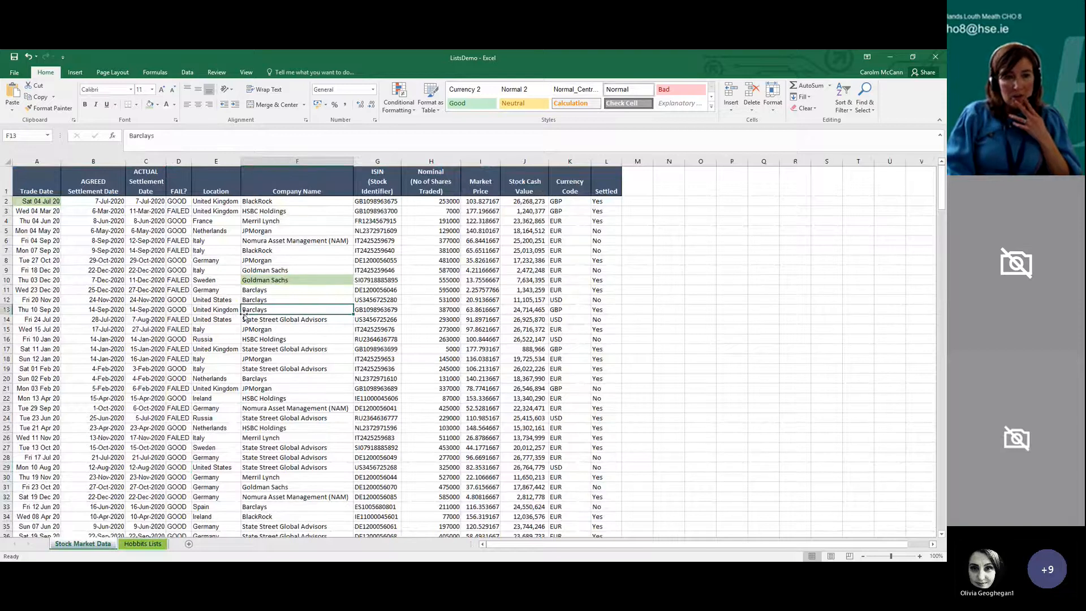
Preview the Stock Market Data printout and page back and forth to examine how columns and headings split across pages
click(14, 74)
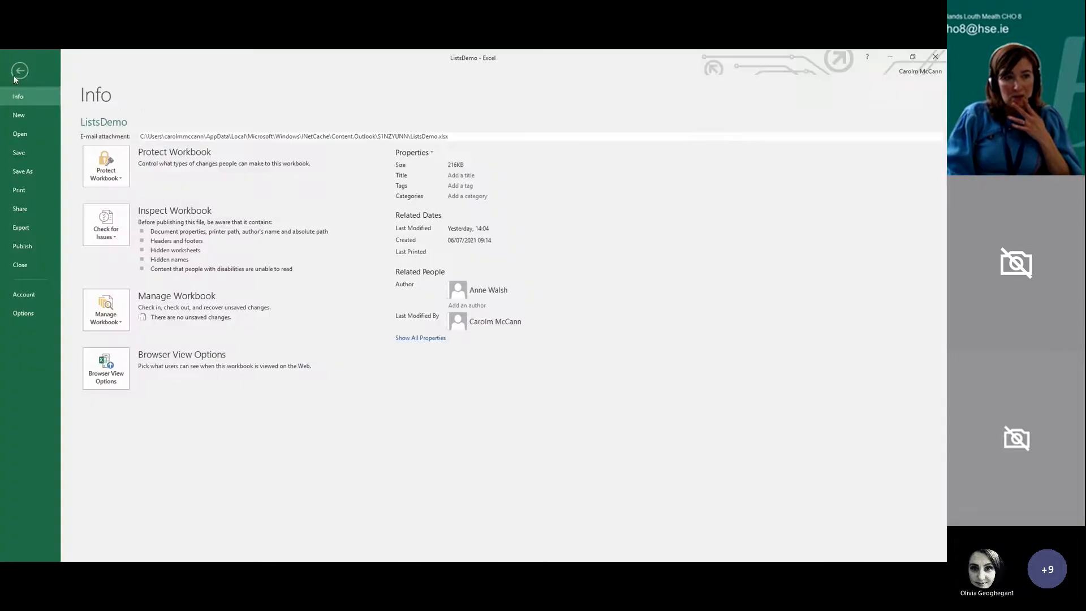
click(36, 191)
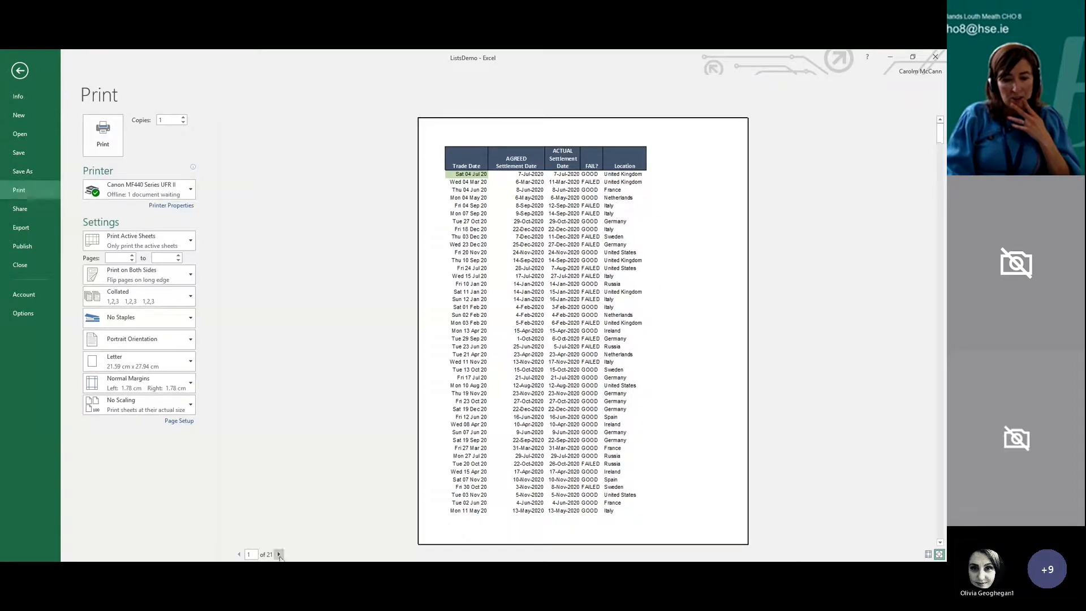
click(279, 554)
click(279, 554)
click(279, 554)
click(279, 554)
click(279, 554)
click(279, 554)
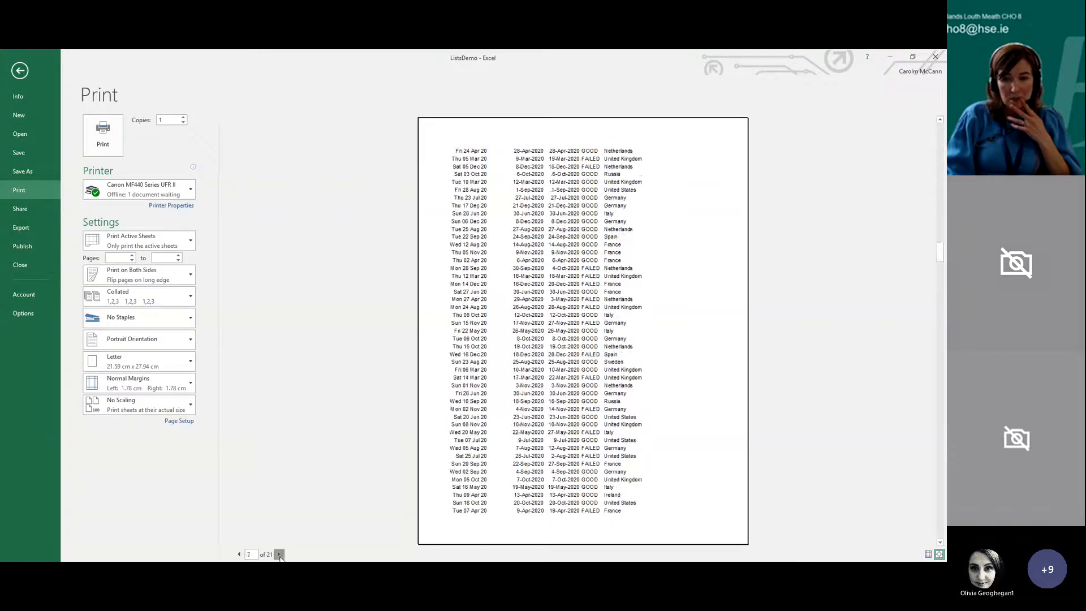
click(279, 554)
click(239, 554)
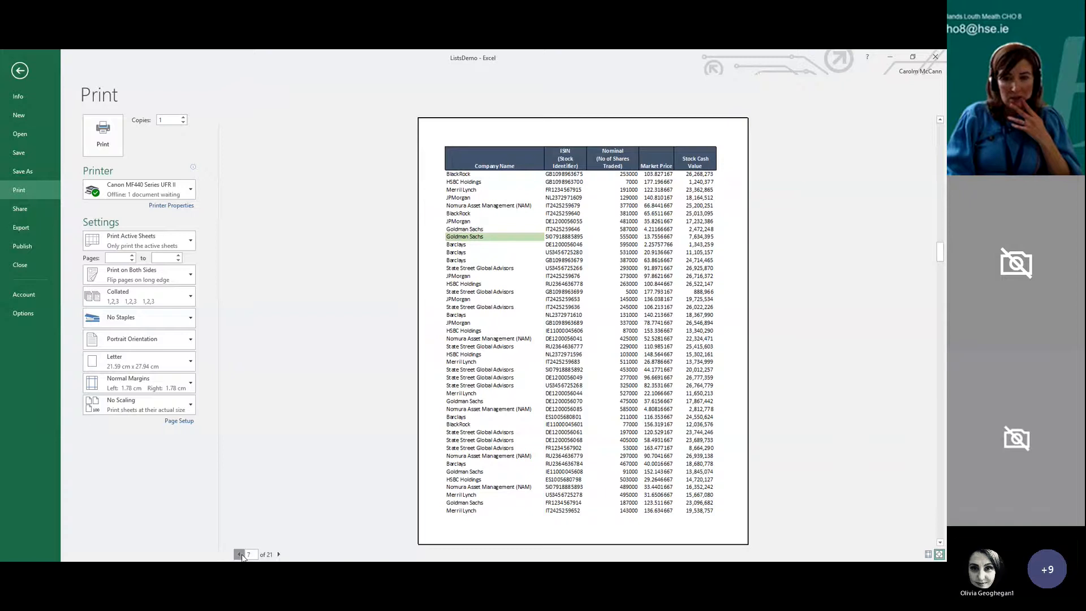
click(239, 554)
click(240, 555)
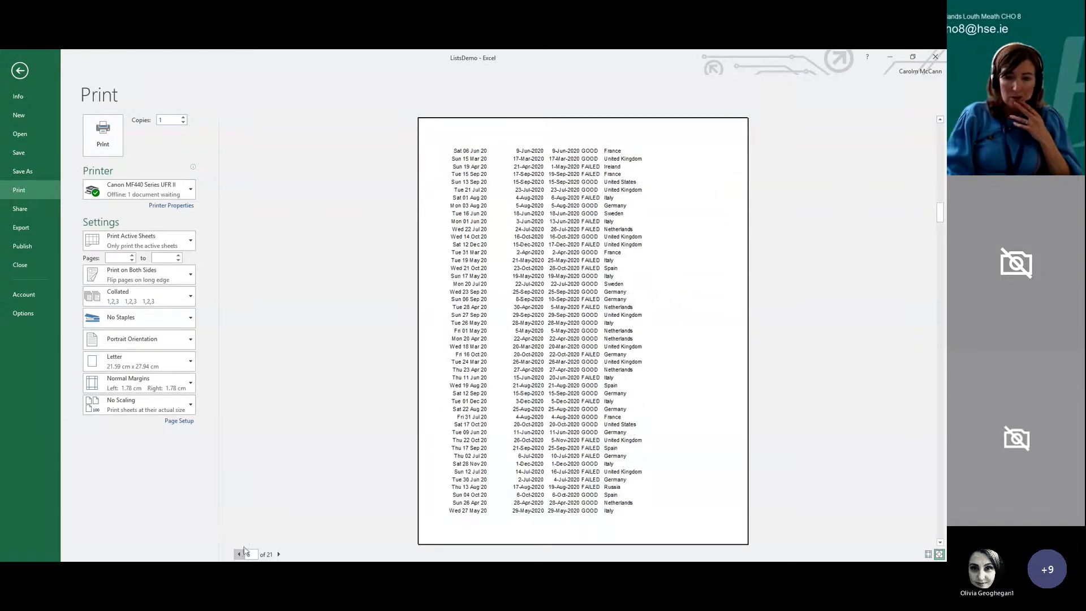
click(240, 554)
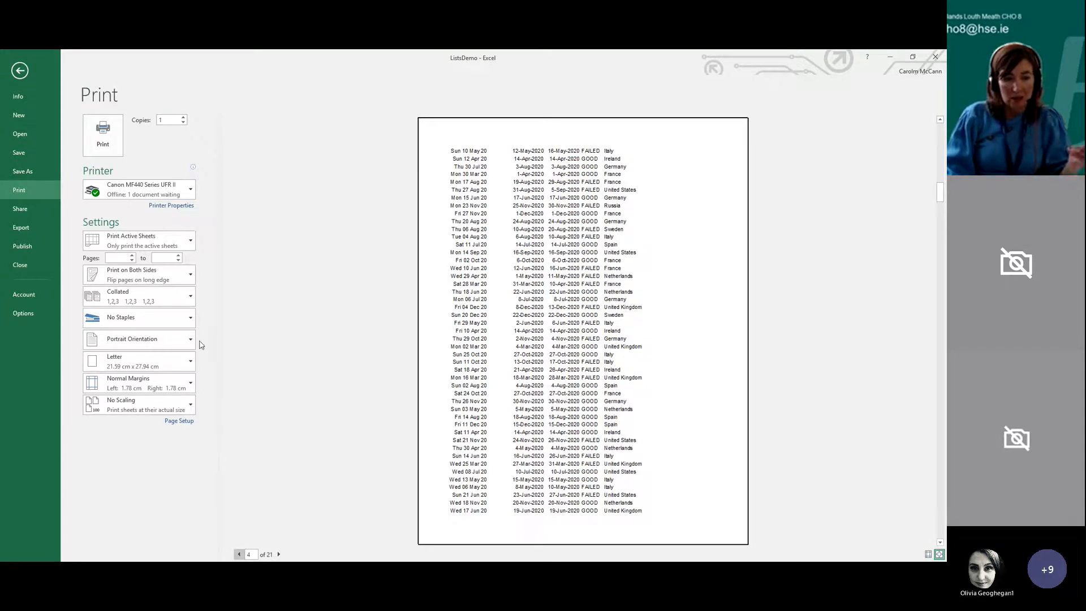
click(239, 554)
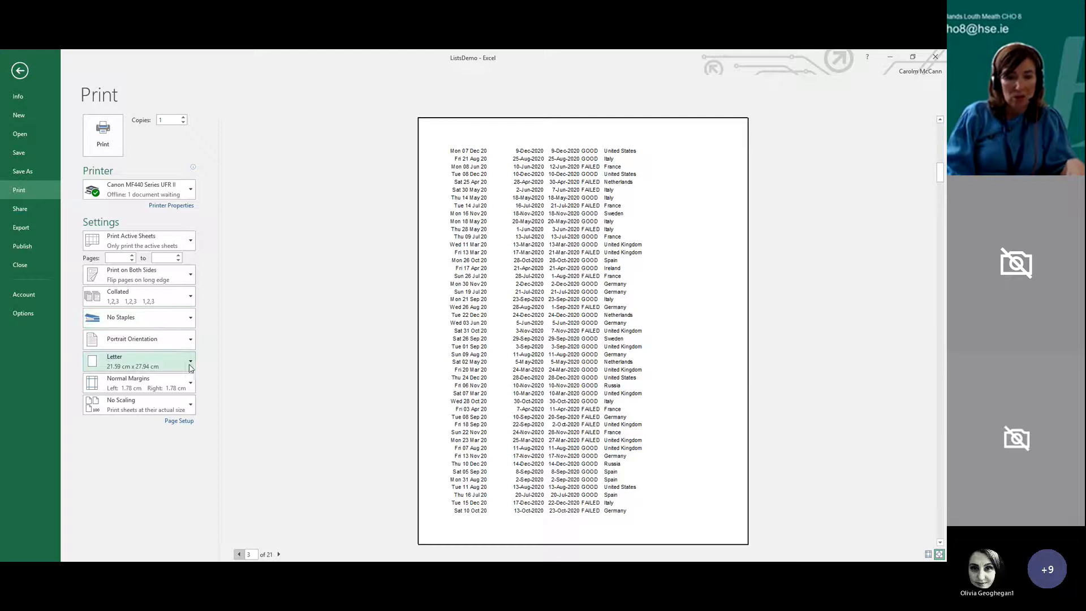
Set the print orientation to landscape and return the preview to page 1
click(182, 341)
click(177, 388)
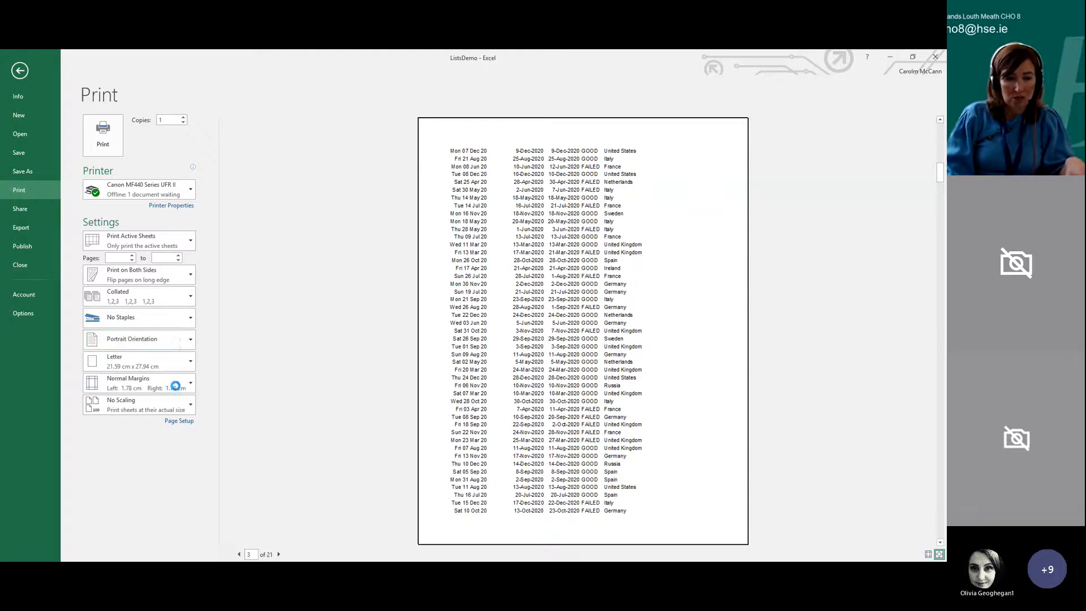
click(238, 554)
click(239, 554)
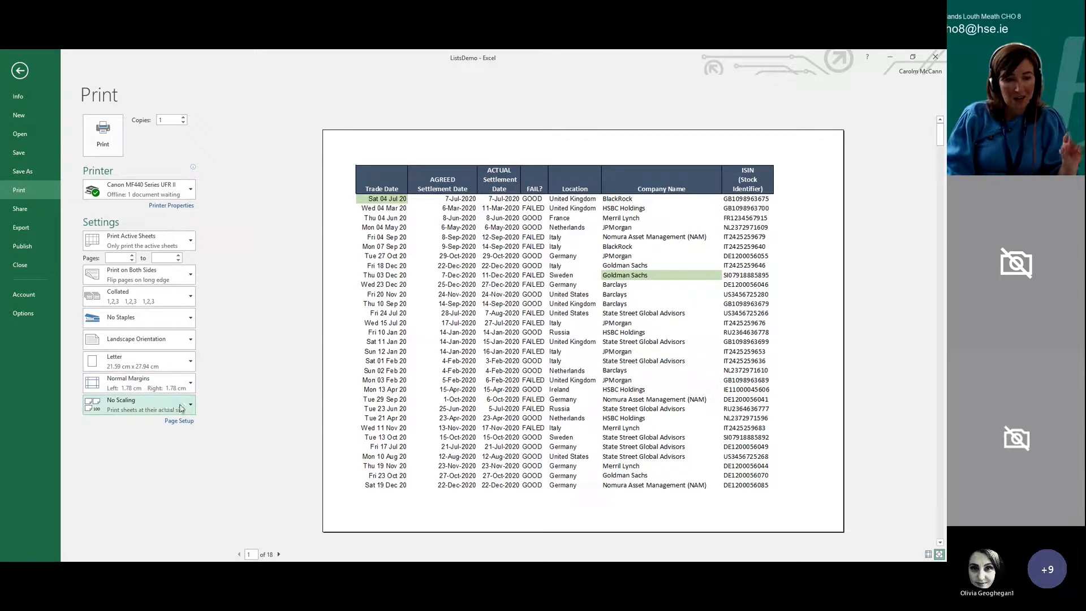
Try scaling the printout with Fit Sheet on One Page, and switch the scaling to Fit All Columns on One Page
click(119, 411)
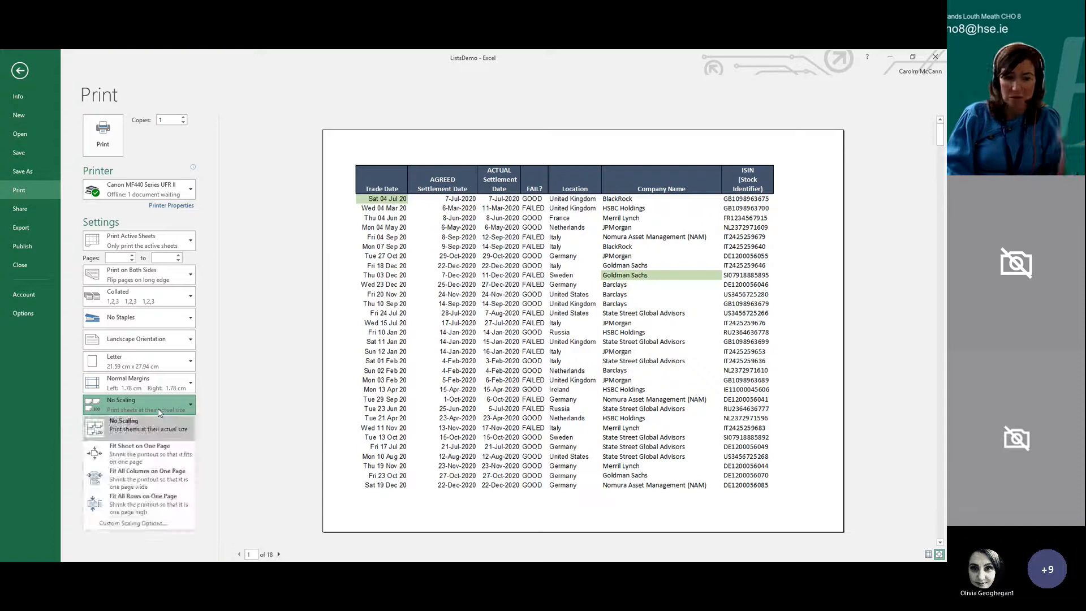
click(159, 456)
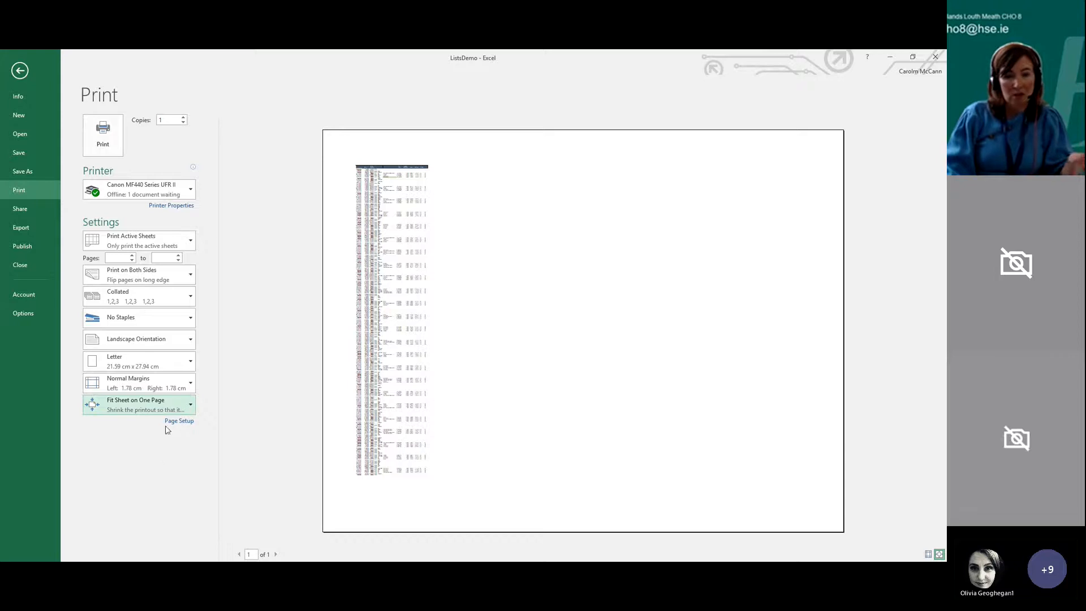
click(189, 405)
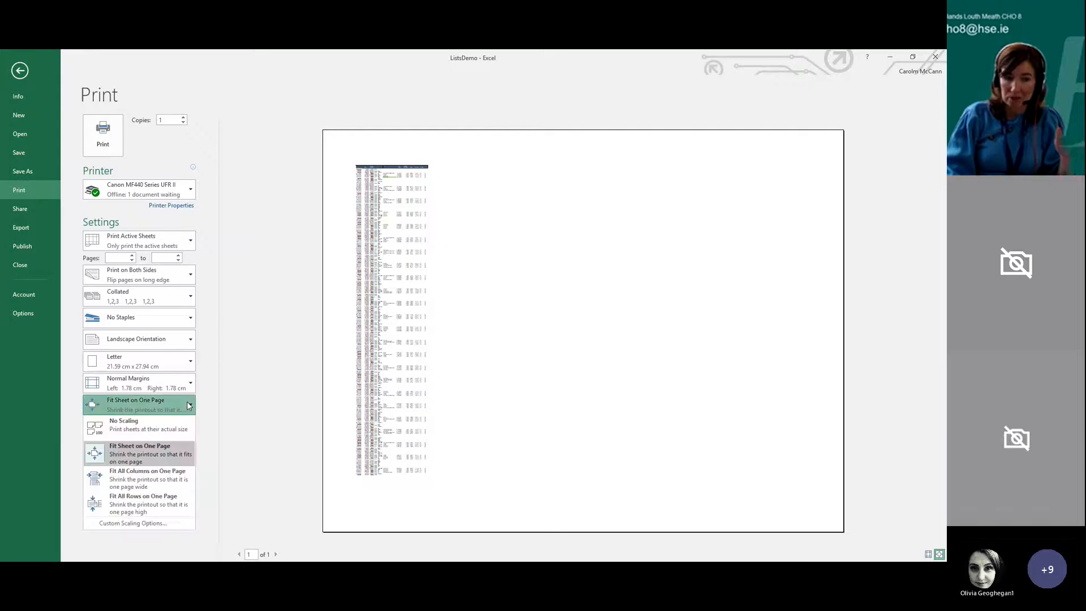
click(180, 478)
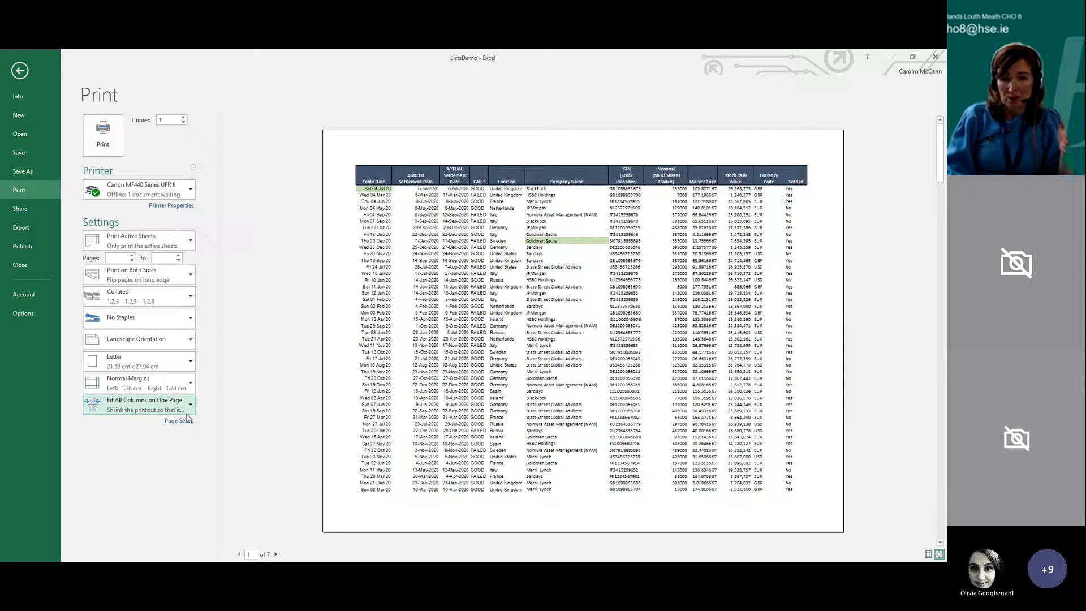
Page forward and back through the print preview to examine how the records and headings fall across pages
click(276, 554)
click(275, 554)
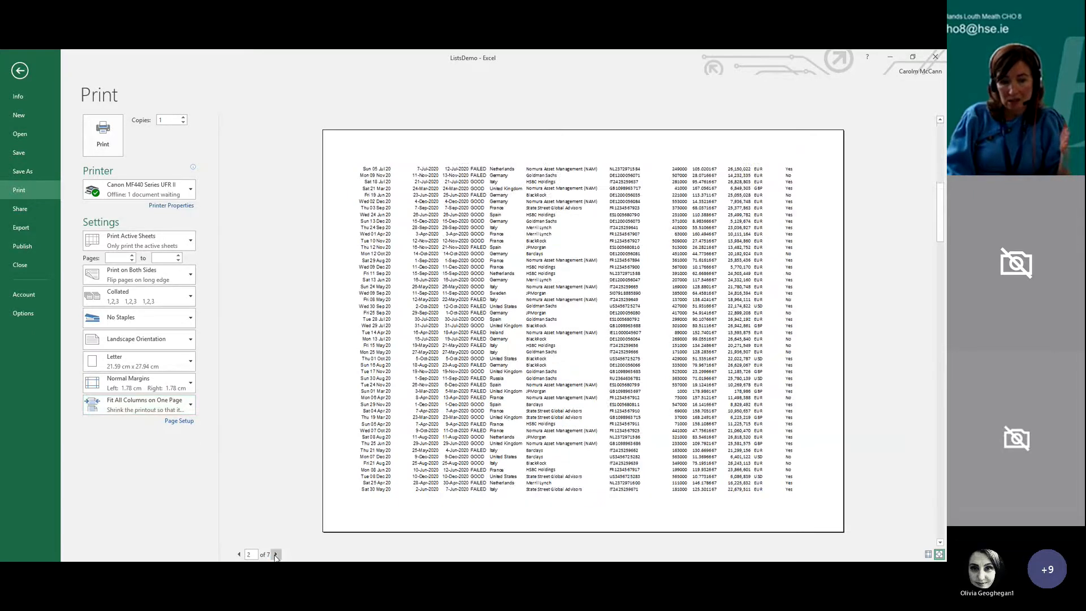
click(275, 555)
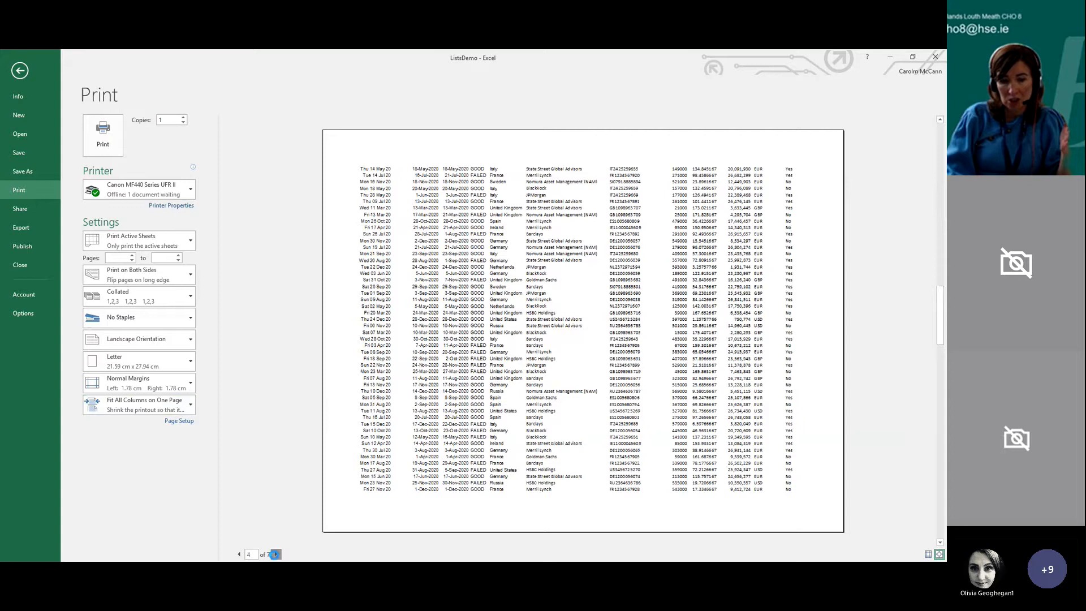
click(239, 554)
click(238, 553)
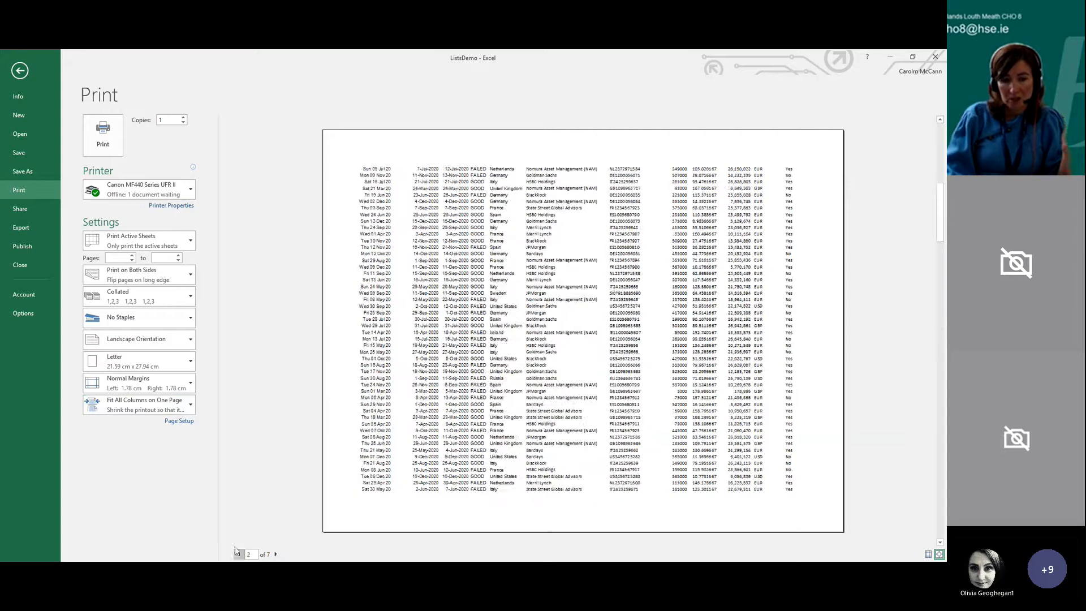
Try Fit All Rows on One Page and Fit Sheet on One Page scaling, and restore Fit All Columns on One Page
click(191, 413)
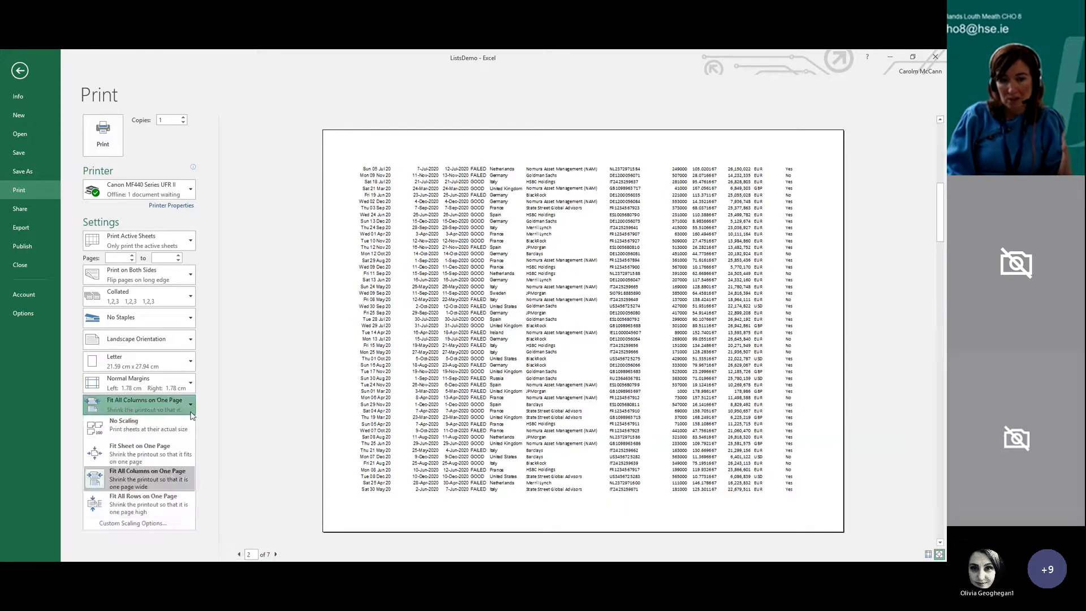
click(173, 497)
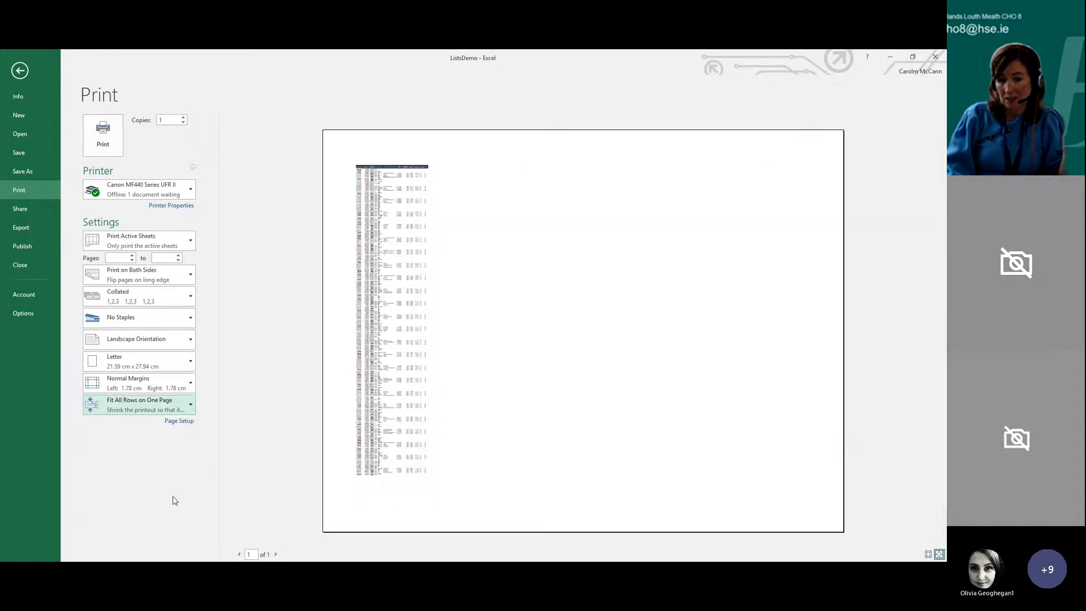
click(182, 407)
click(174, 459)
click(190, 406)
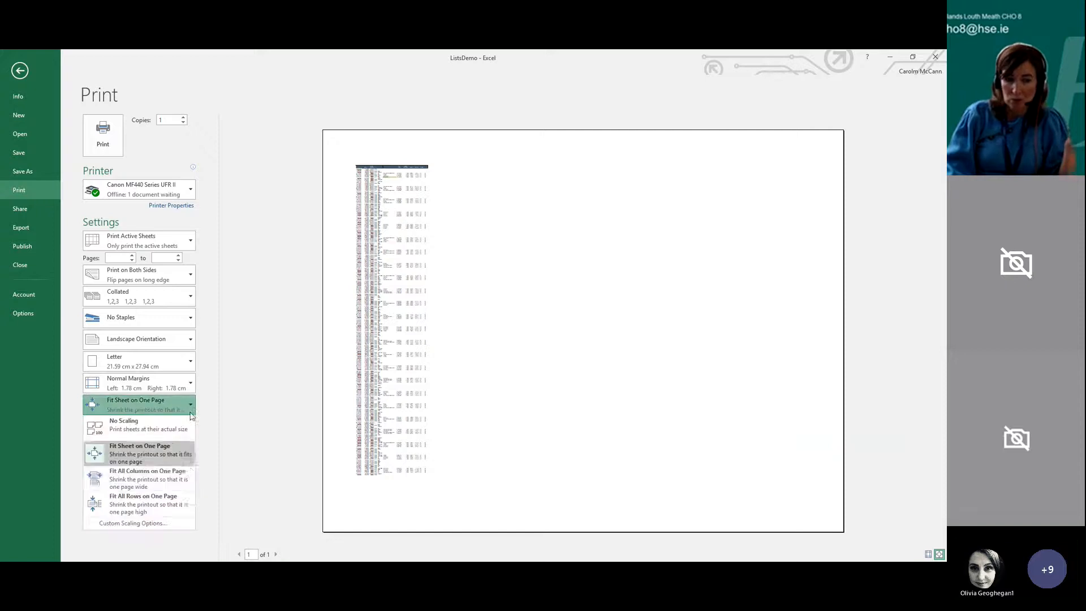
click(188, 471)
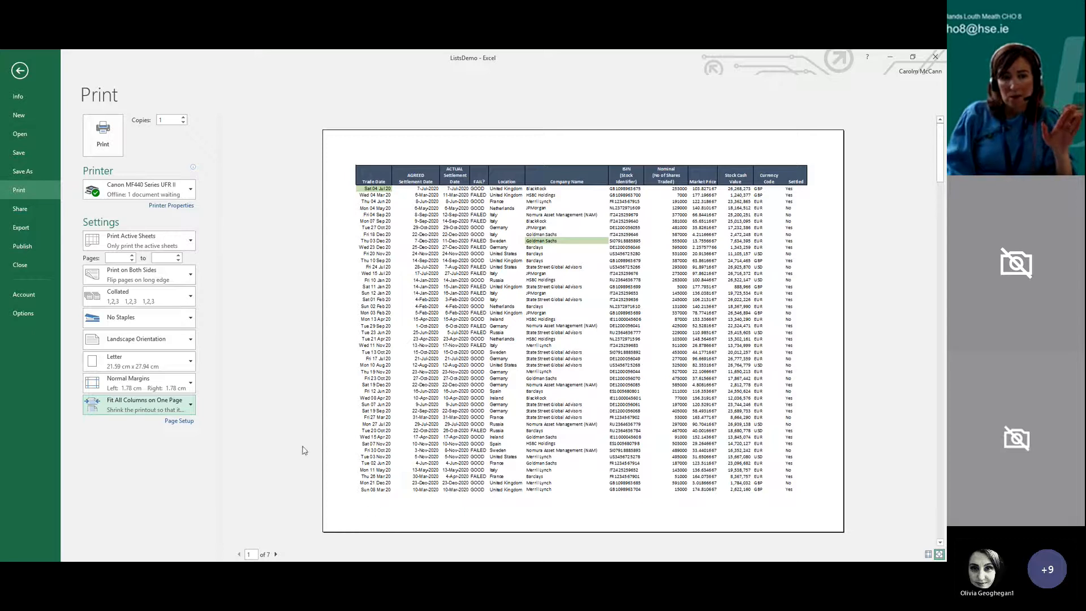
Limit the print range to pages 1 to 1
click(114, 260)
text(1)
click(168, 259)
text(1)
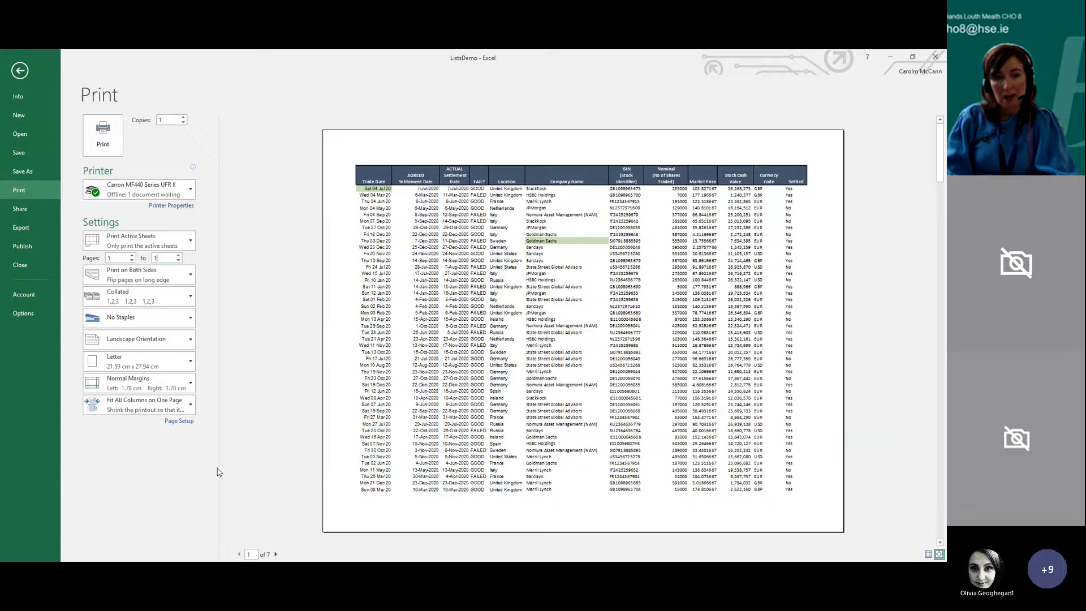
Review the one-sided and double-sided printing choices and the options for which part of the workbook prints, without changing them
click(170, 278)
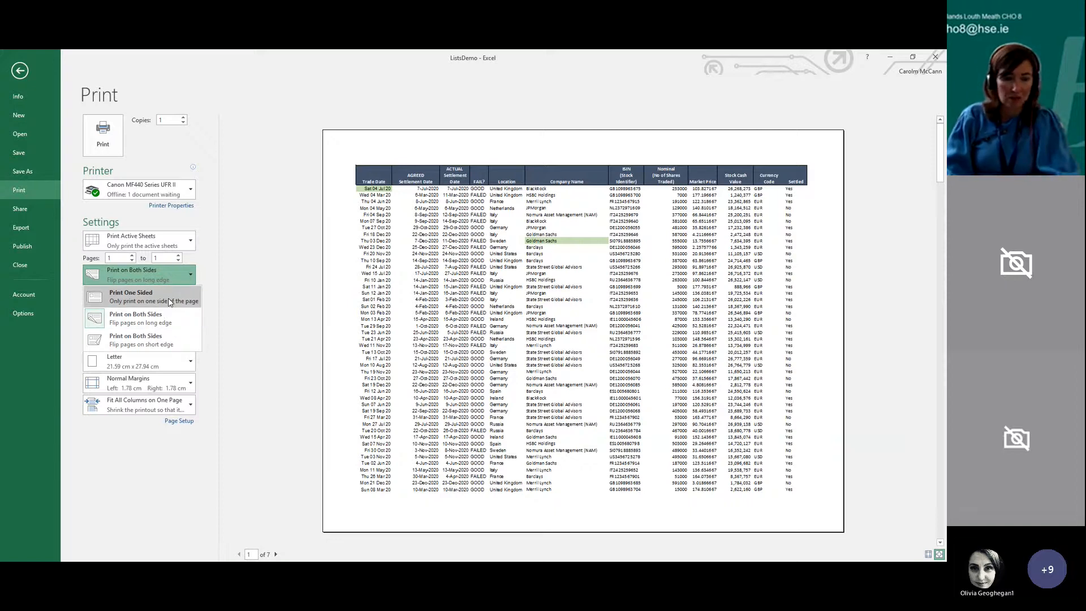
click(217, 307)
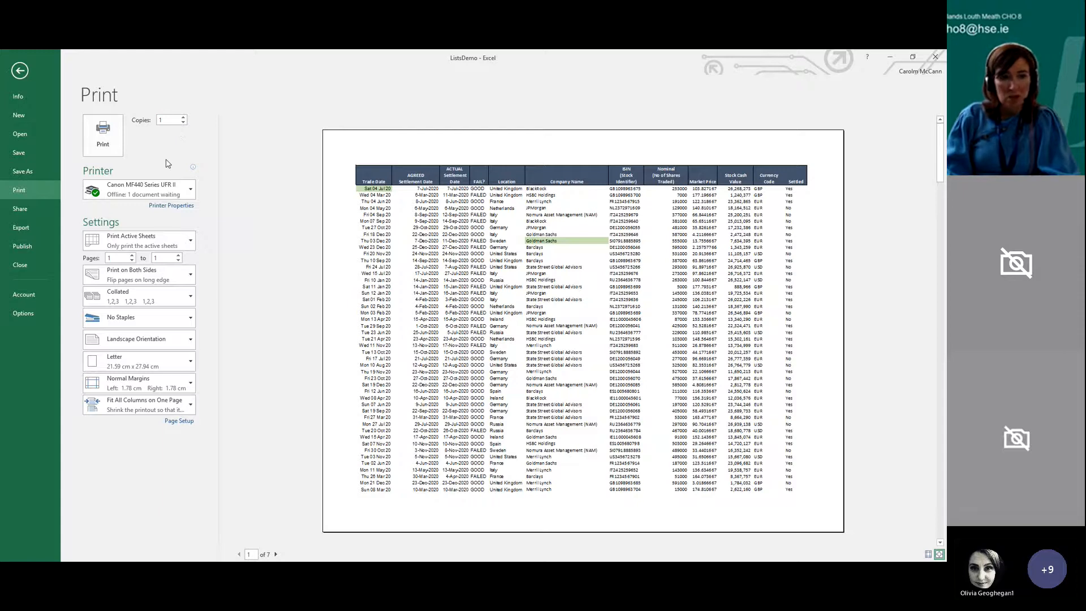
click(186, 241)
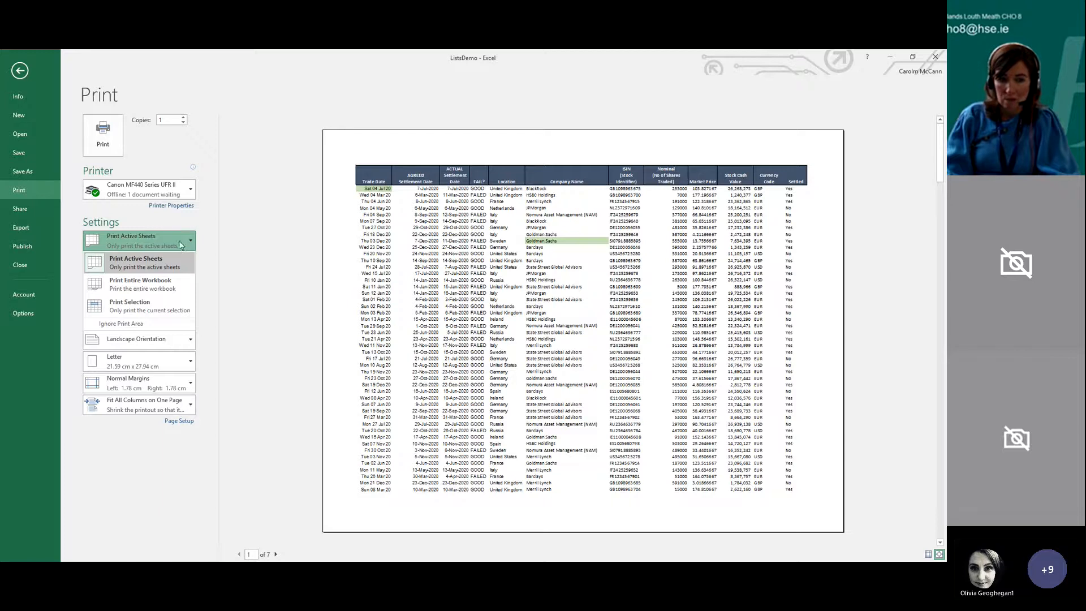
click(183, 240)
click(180, 242)
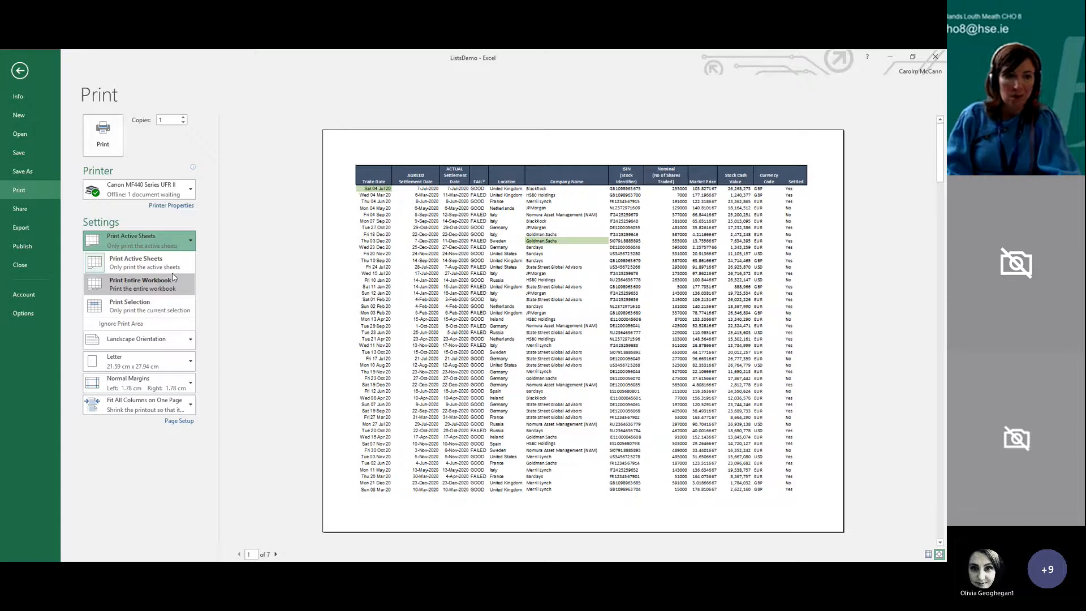
key(Escape)
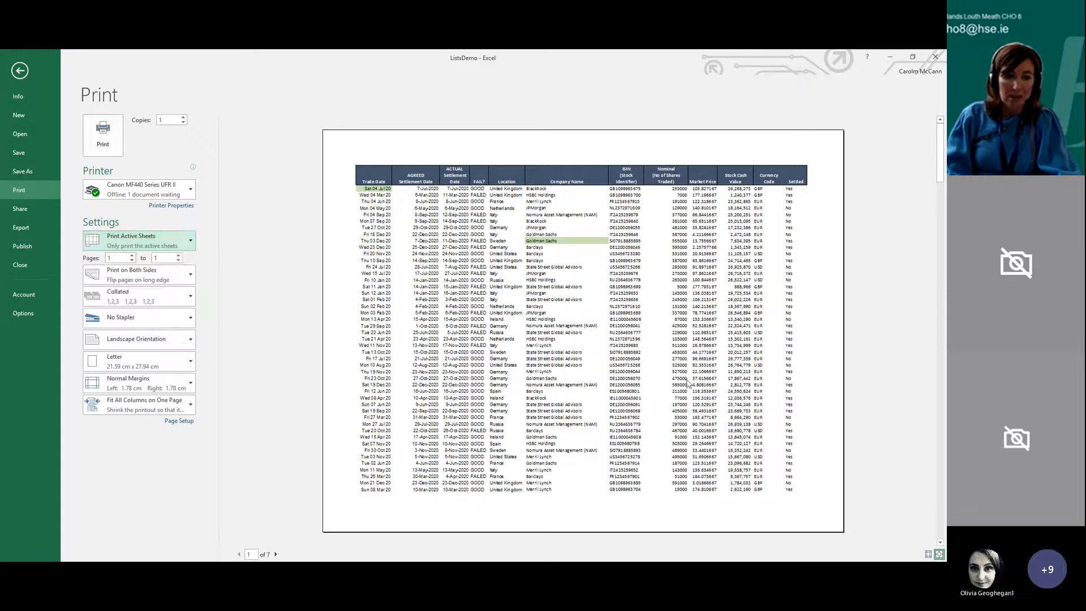
click(187, 240)
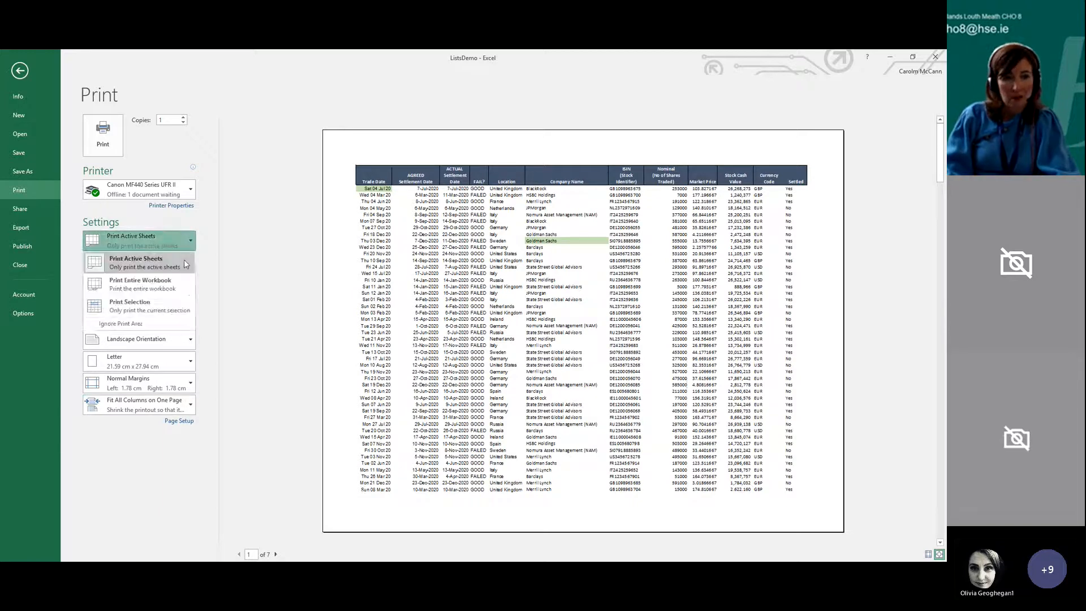
click(208, 293)
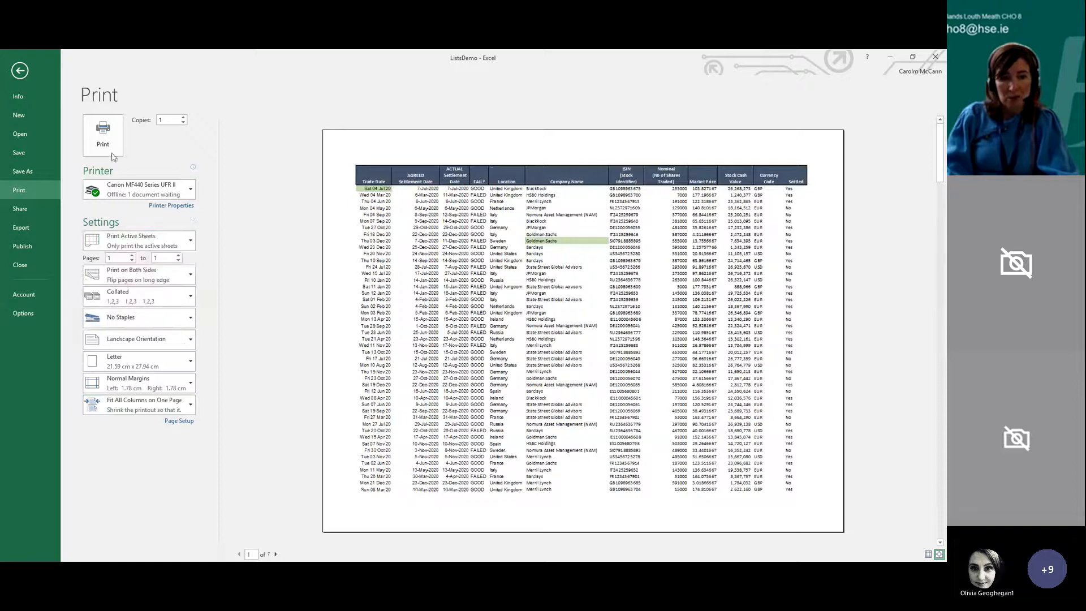
Select cells A1:L28 on the Stock Market Data sheet and set the printout to Print Selection
click(20, 70)
drag(34, 187, 615, 460)
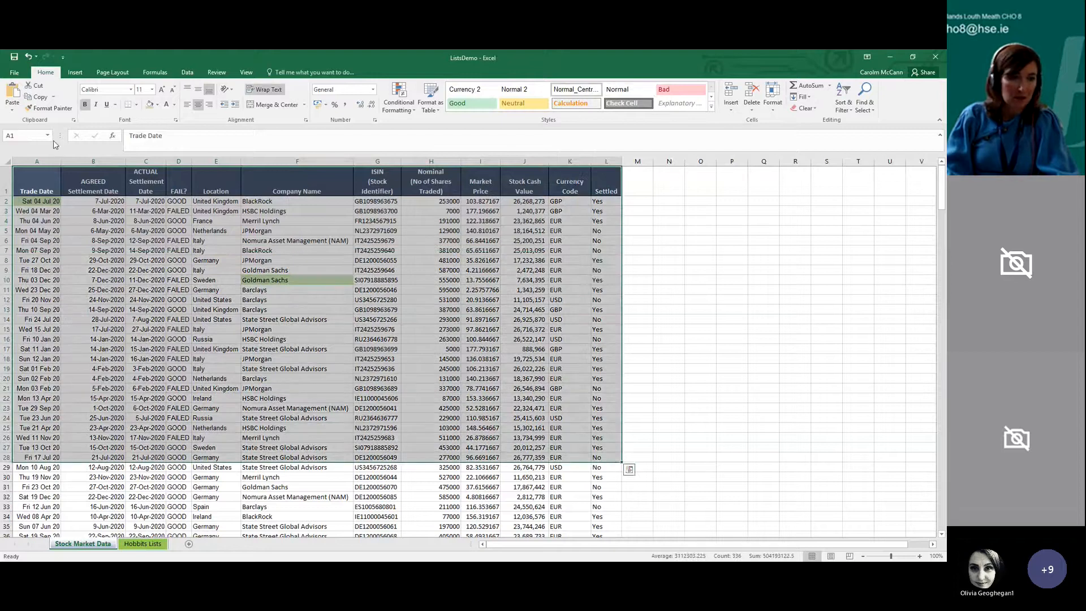
click(14, 72)
click(21, 192)
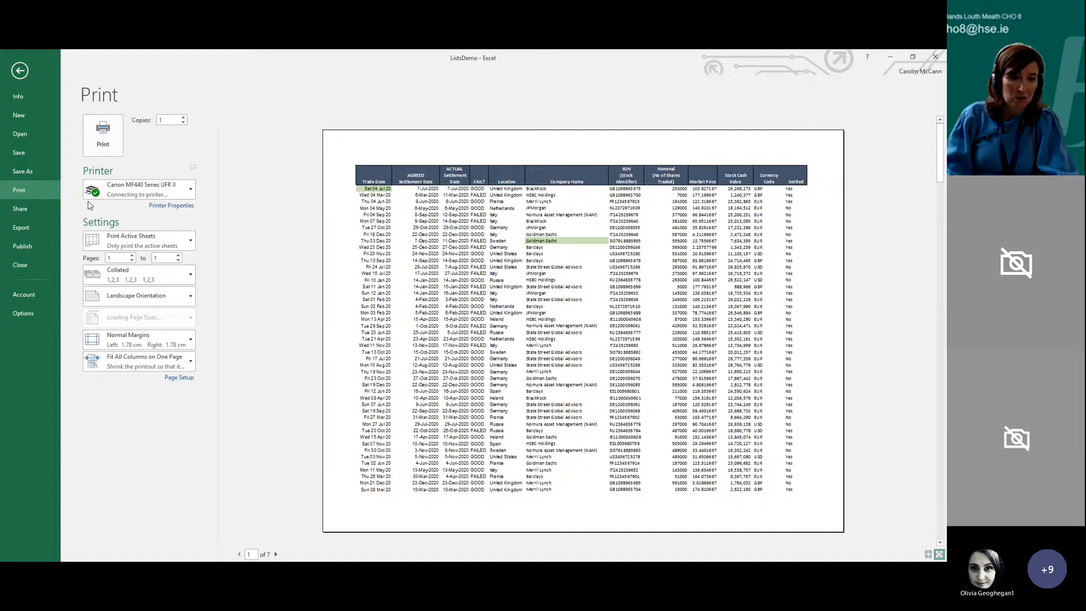
click(141, 241)
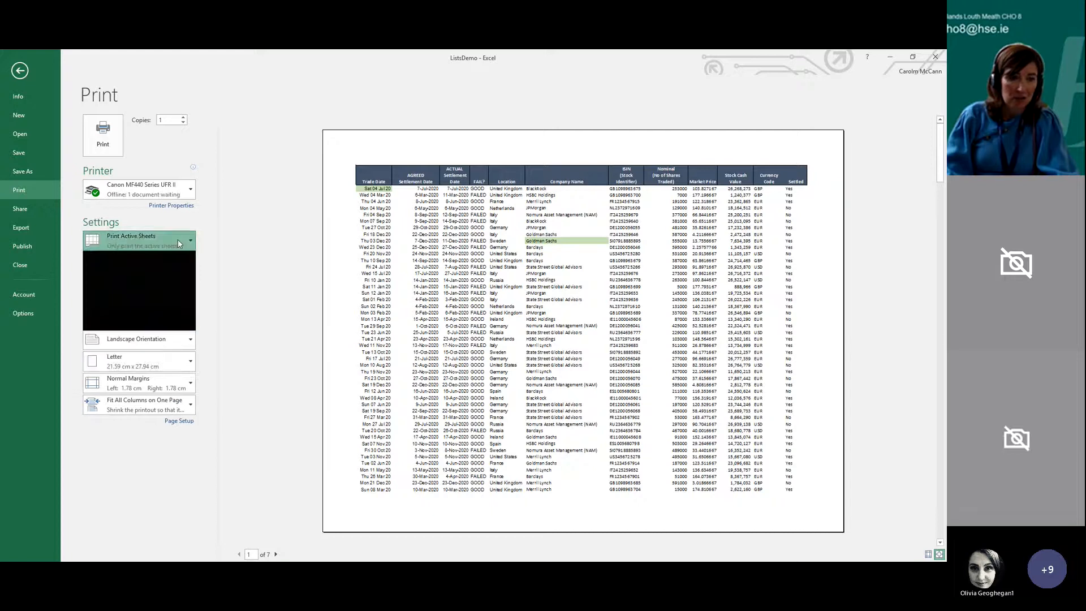
click(133, 305)
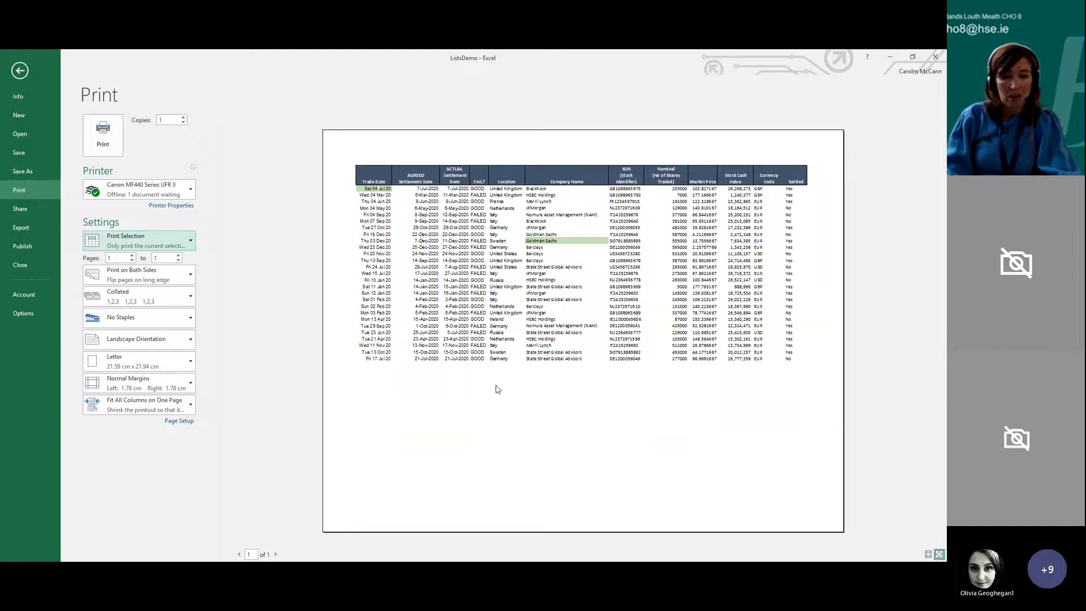
Open the Page Setup settings for the printout
click(176, 423)
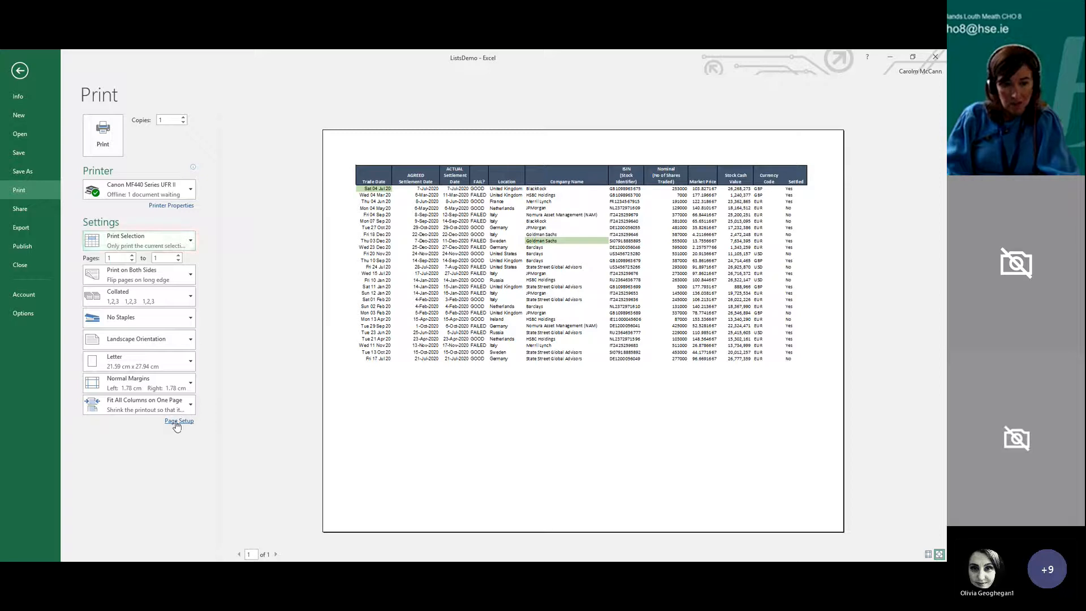
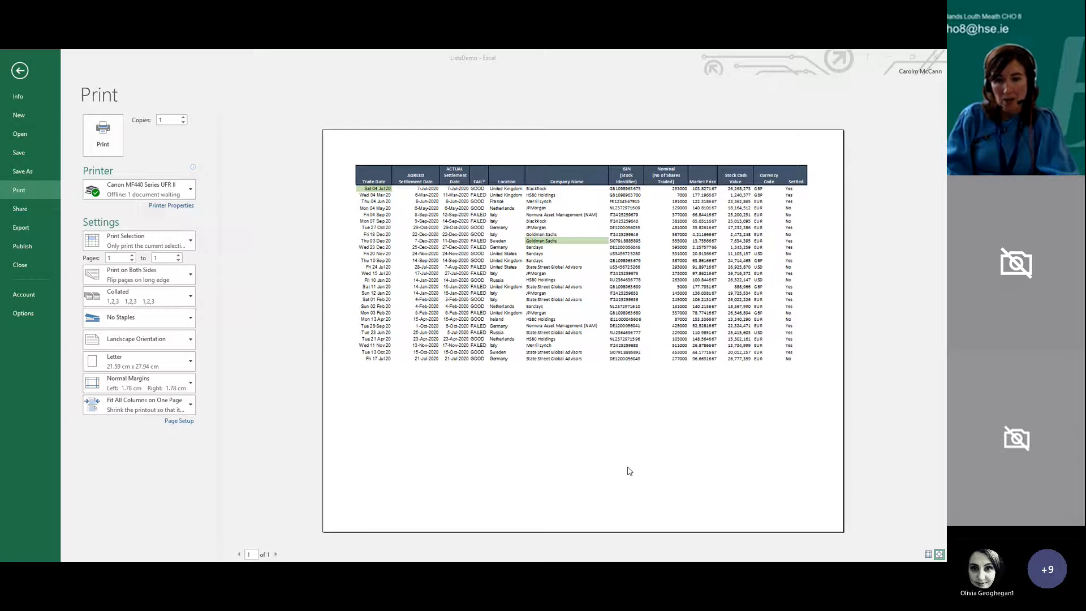
Set row 1 of the Stock Market Data sheet as the title row to repeat on every printed page
click(19, 70)
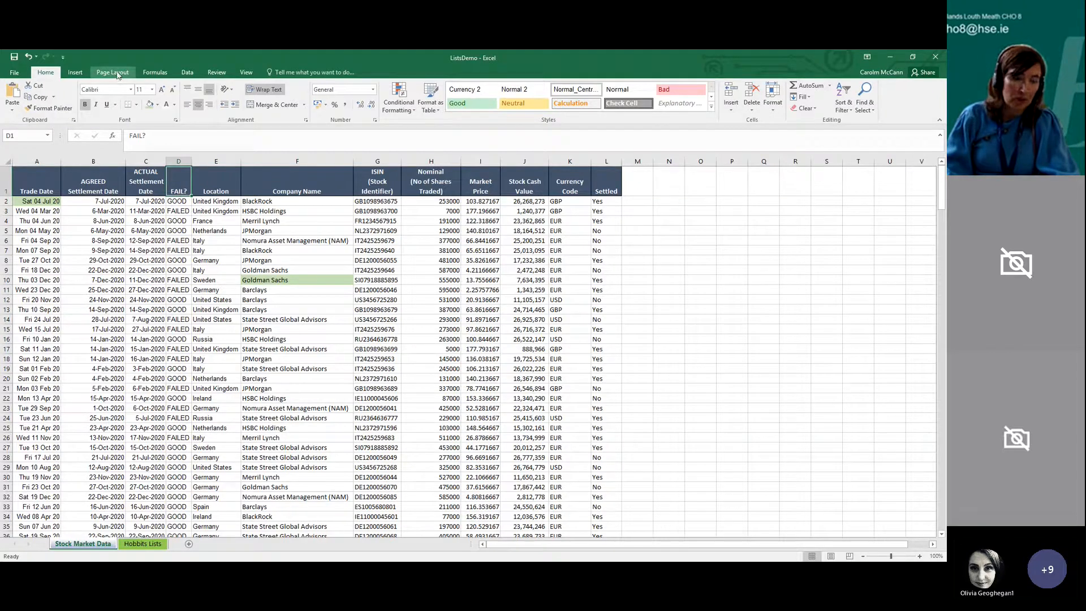
click(113, 73)
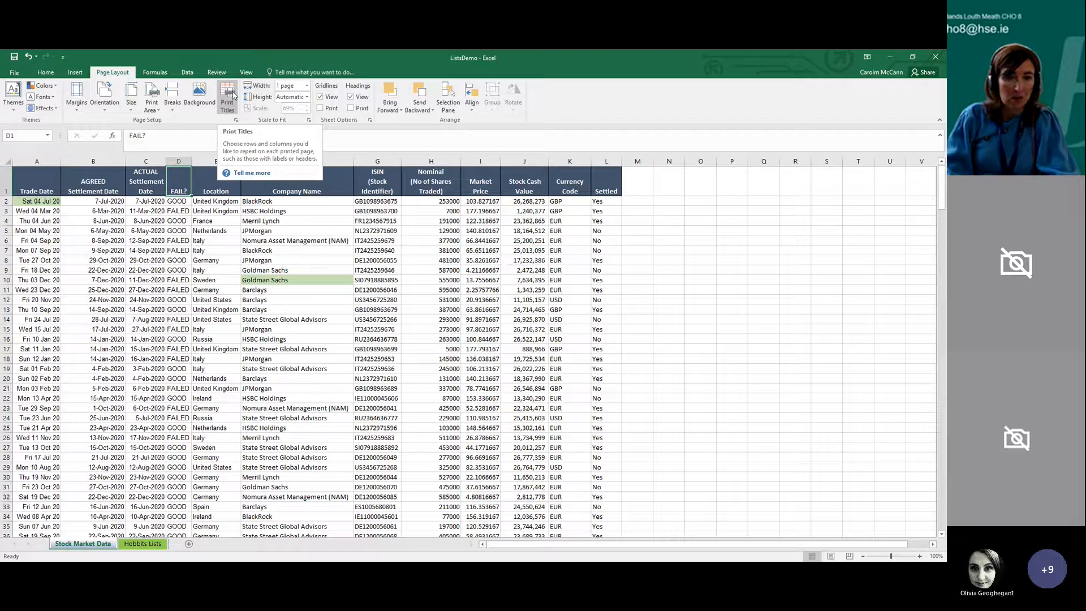
click(231, 95)
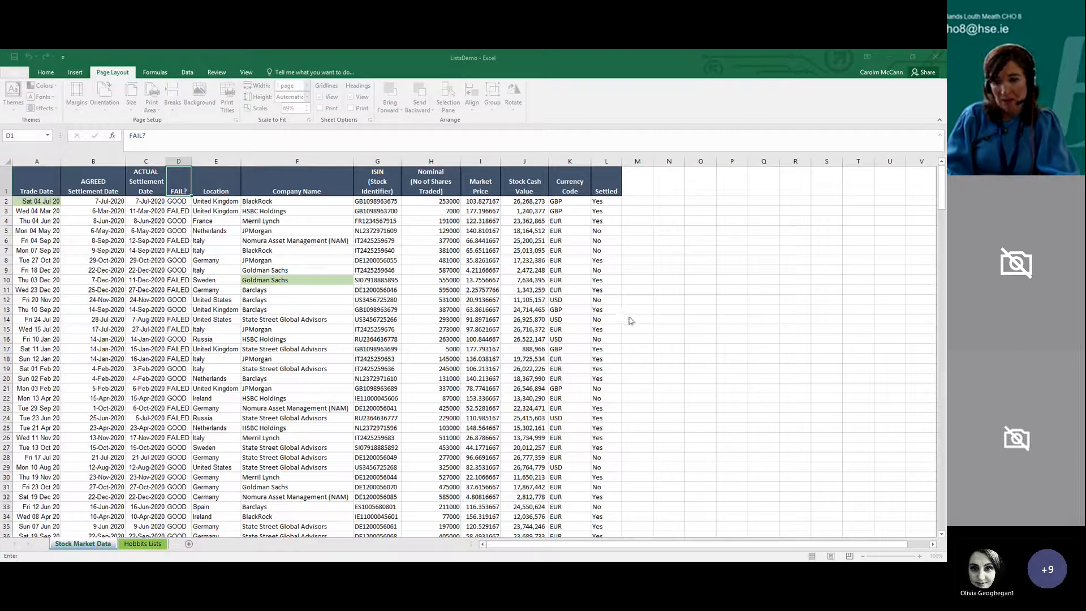
click(7, 185)
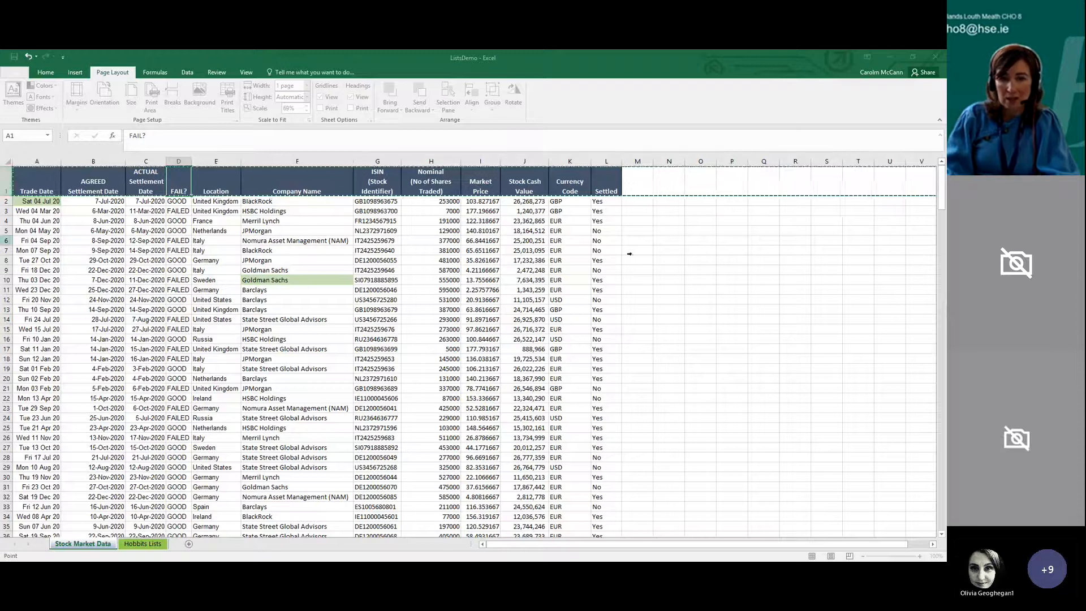
click(638, 277)
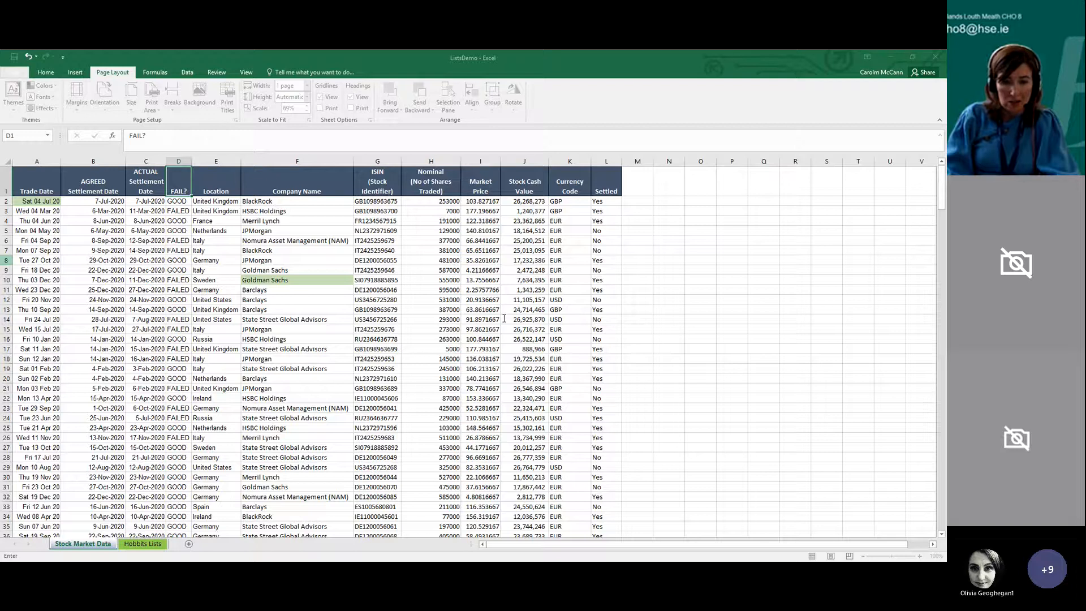
key(Escape)
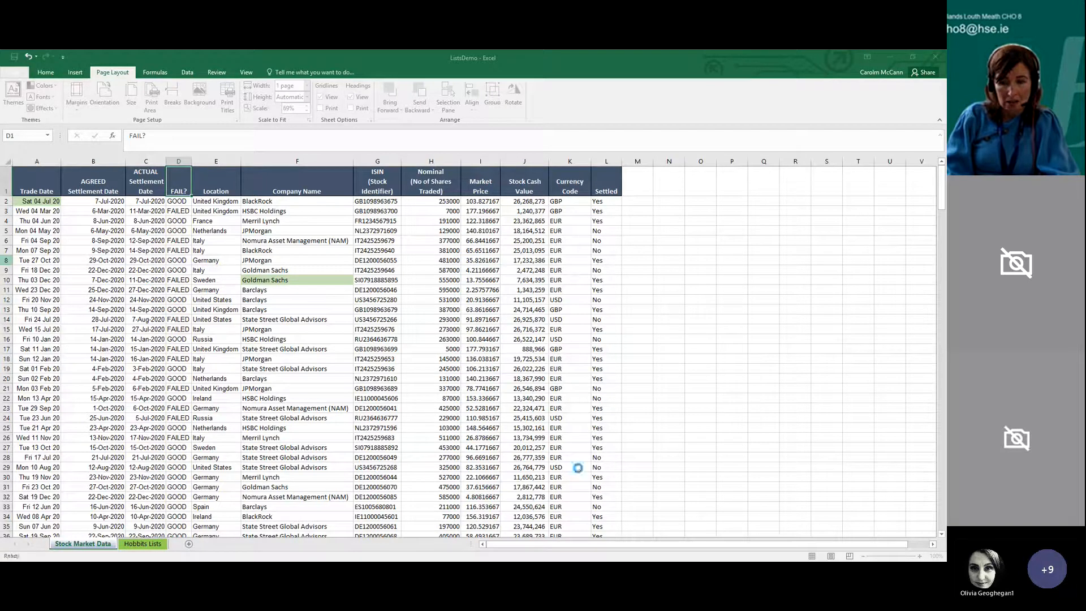
click(433, 338)
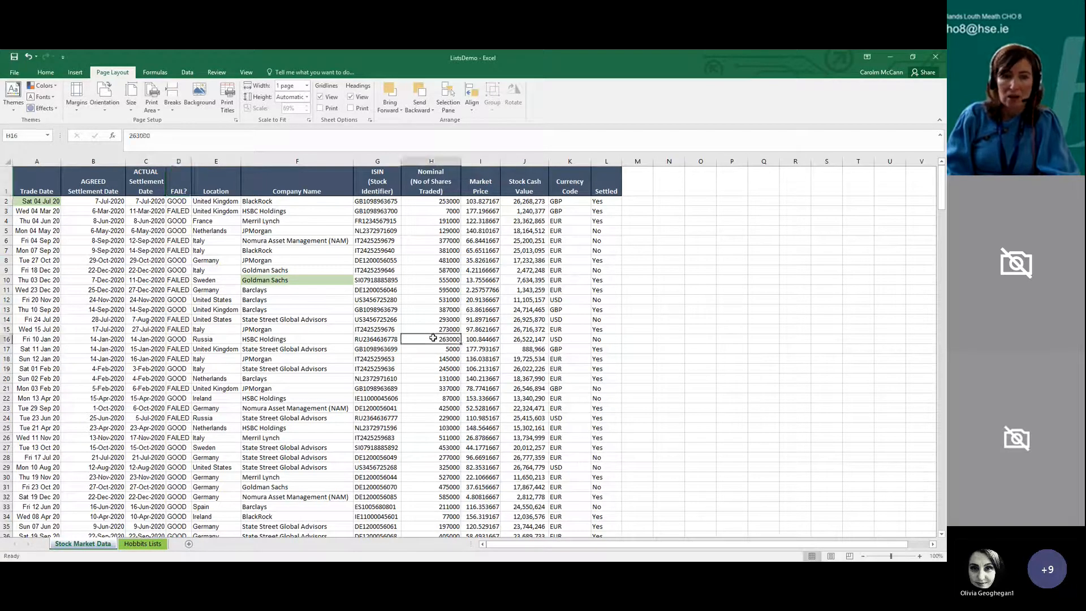
Page through the print preview to check the column headings on successive pages
click(13, 74)
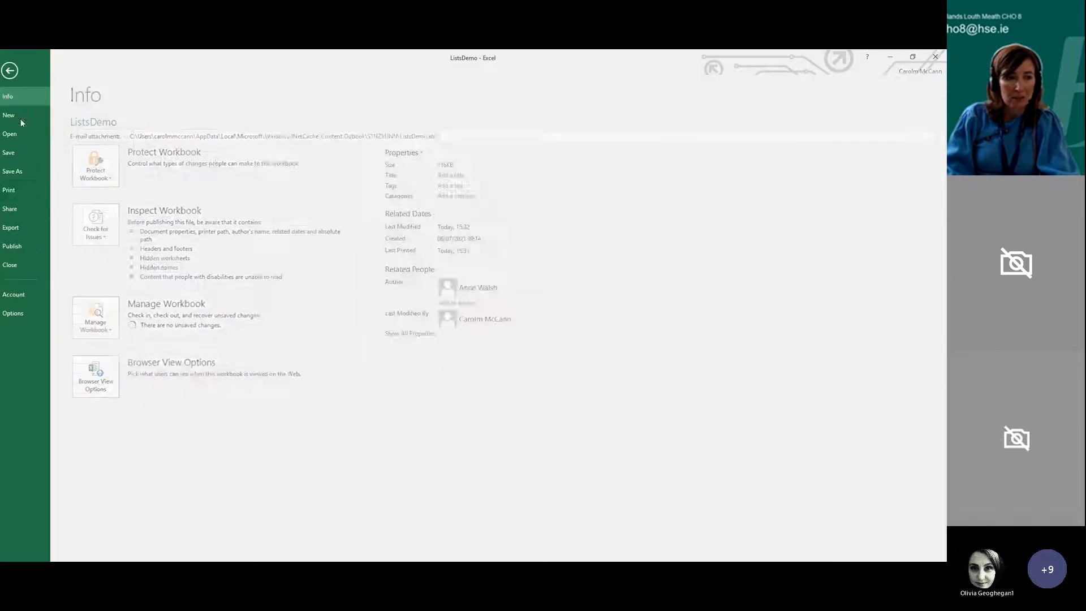
click(35, 191)
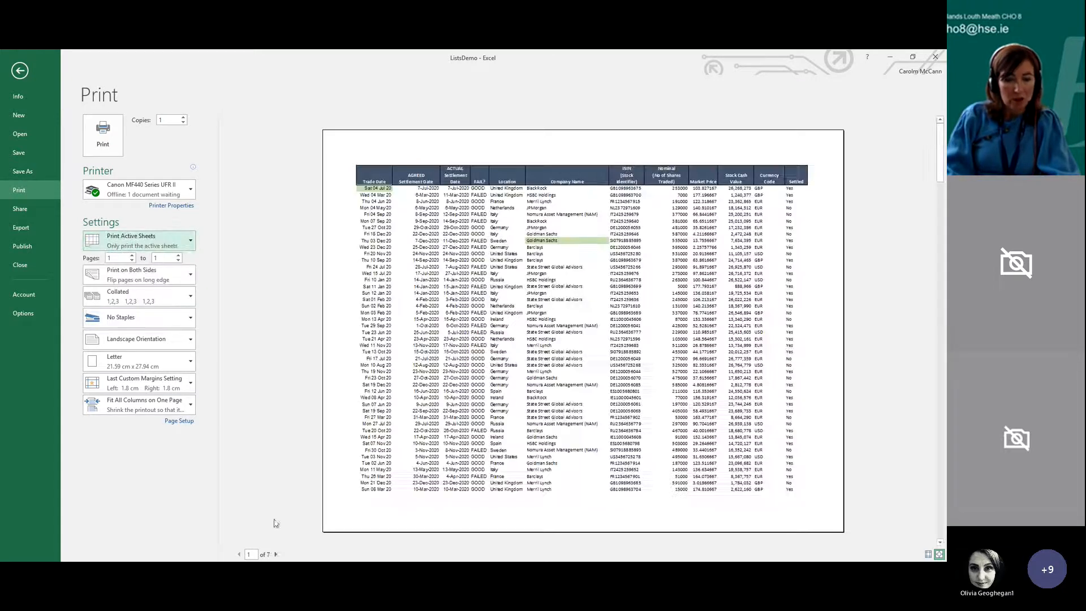
click(276, 554)
click(275, 554)
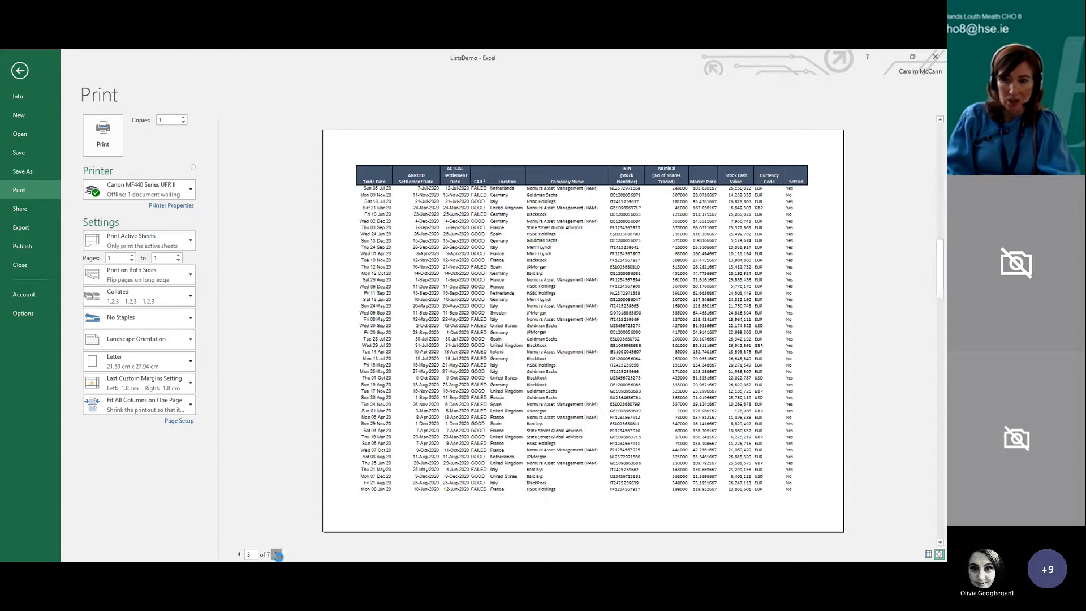
click(276, 554)
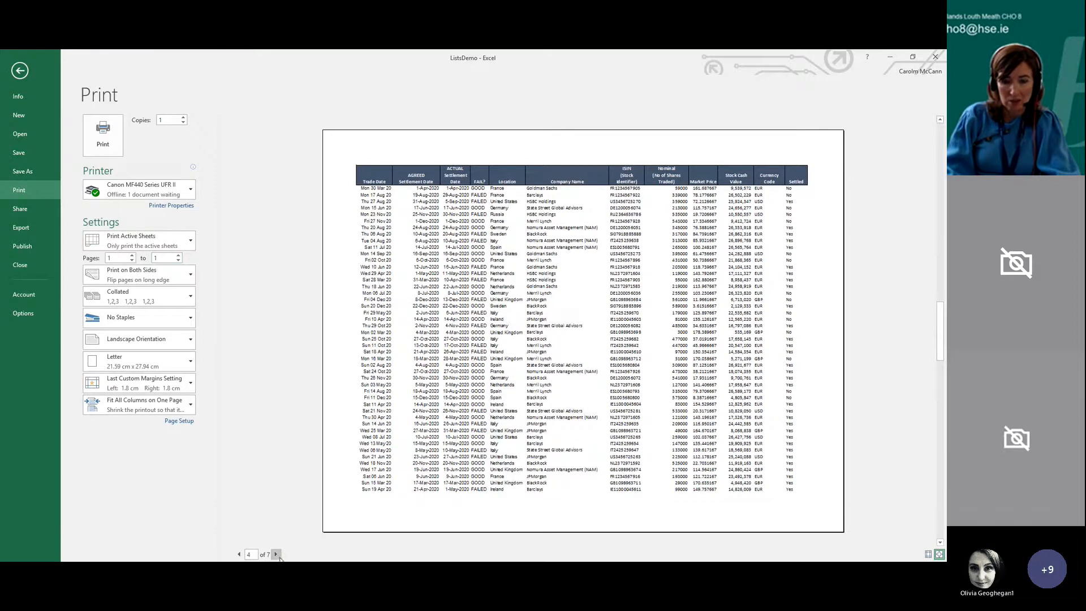
click(239, 554)
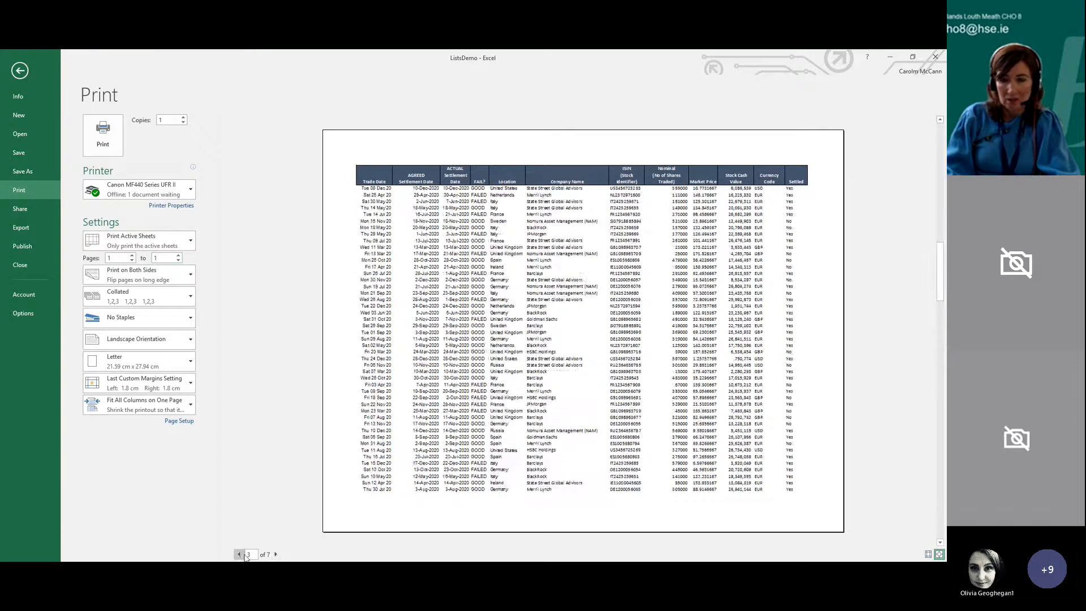
Add a centred page number to the printout's footer through the page setup settings
click(19, 72)
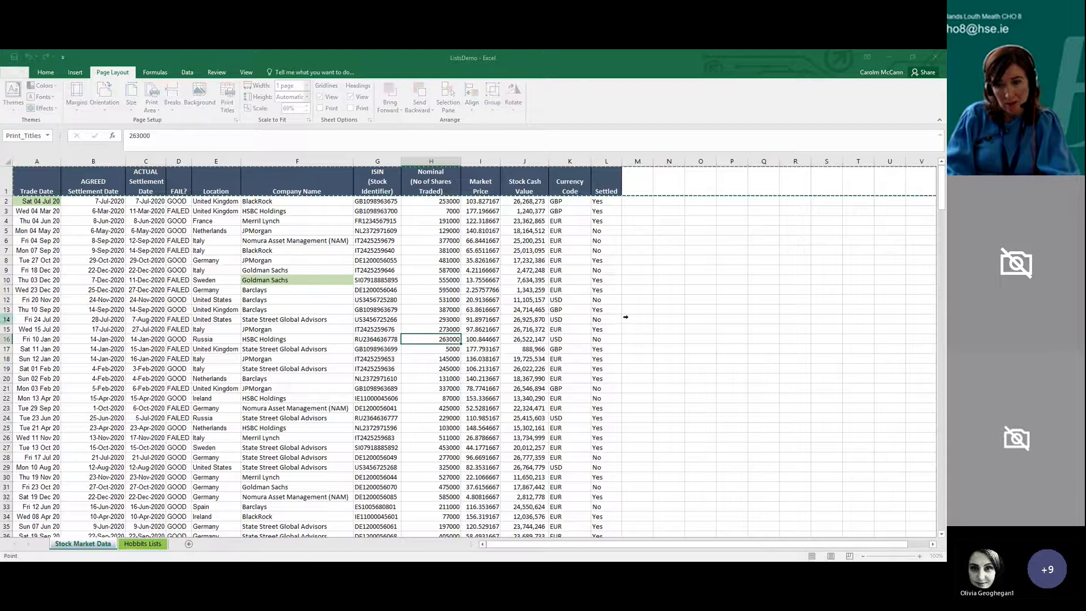
click(4, 177)
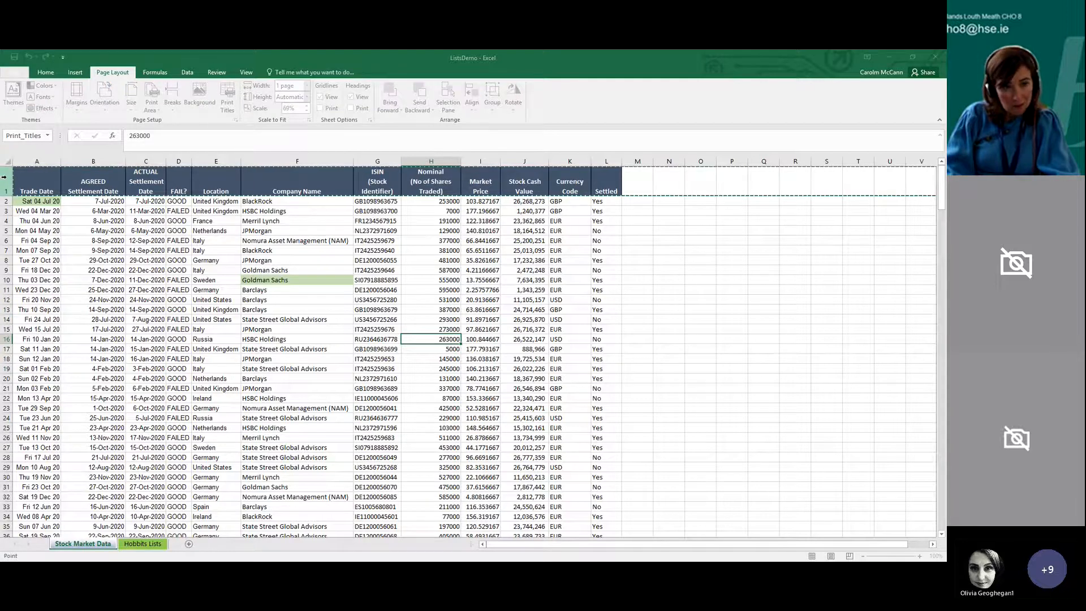
click(636, 277)
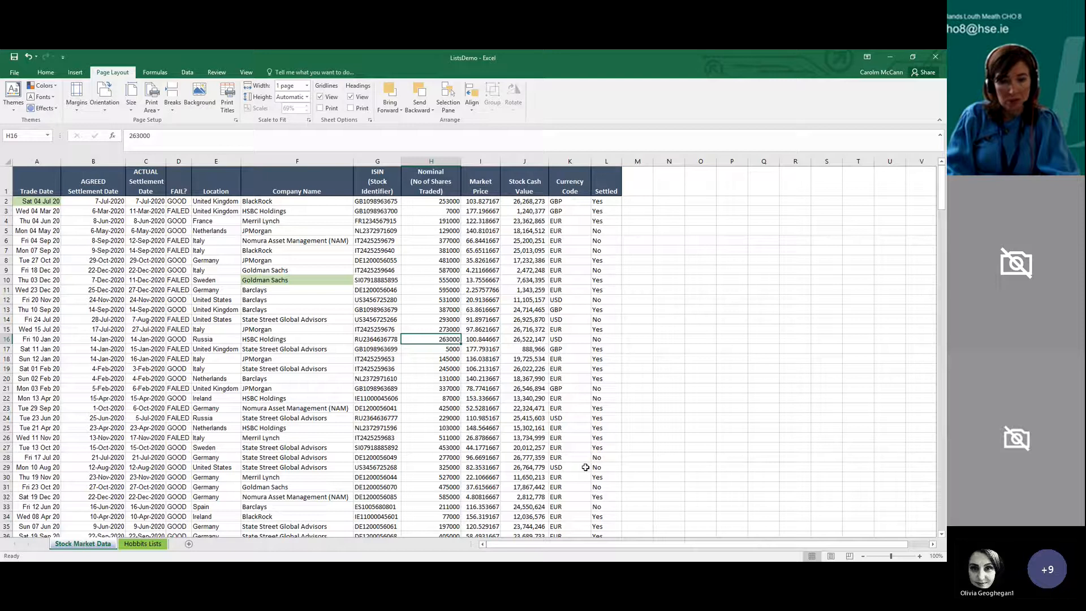
click(433, 438)
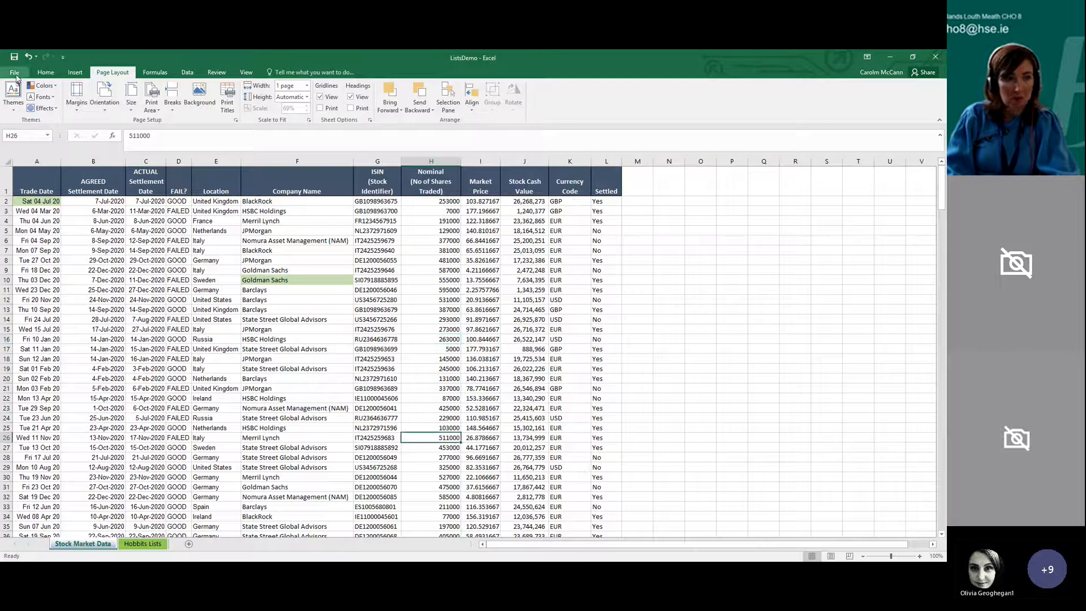
Page forward and back through the print preview to check the page numbers in the footer
click(14, 71)
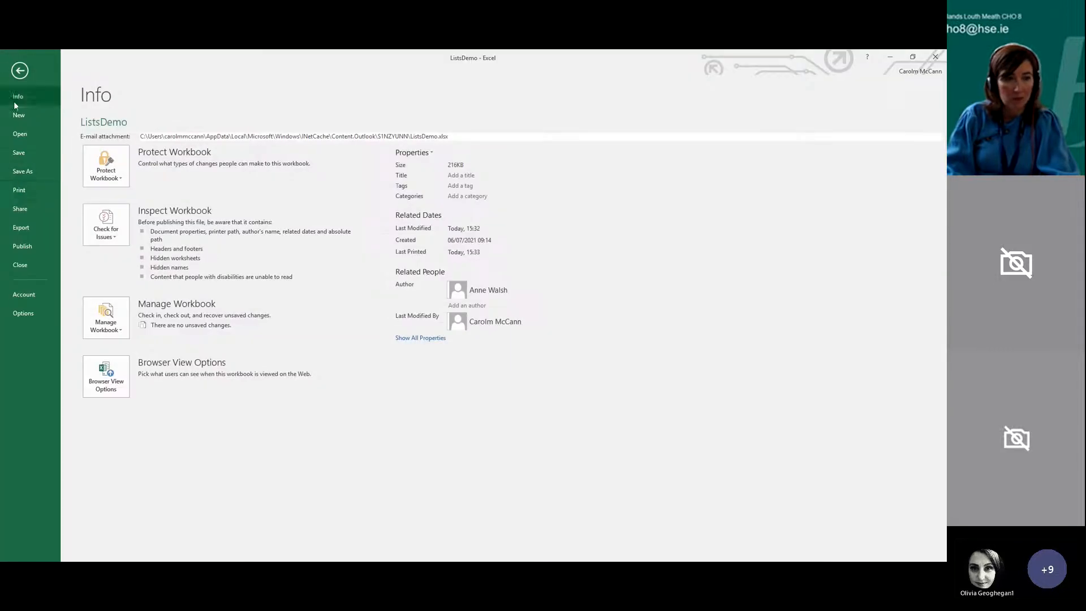
click(7, 198)
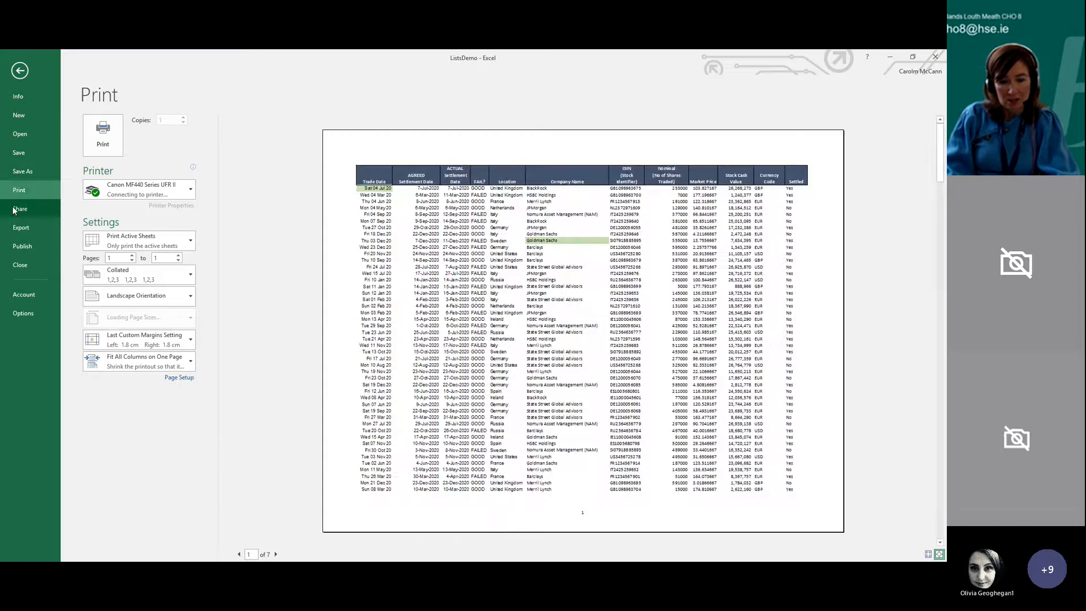
click(275, 554)
click(276, 554)
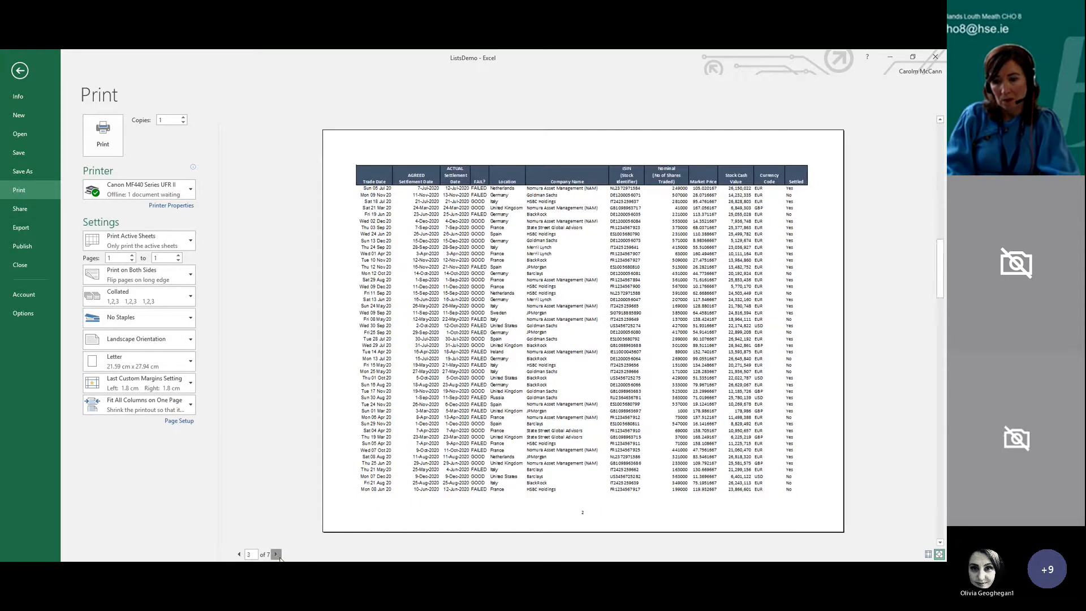
click(275, 555)
click(276, 554)
click(276, 554)
click(276, 554)
click(239, 554)
click(239, 554)
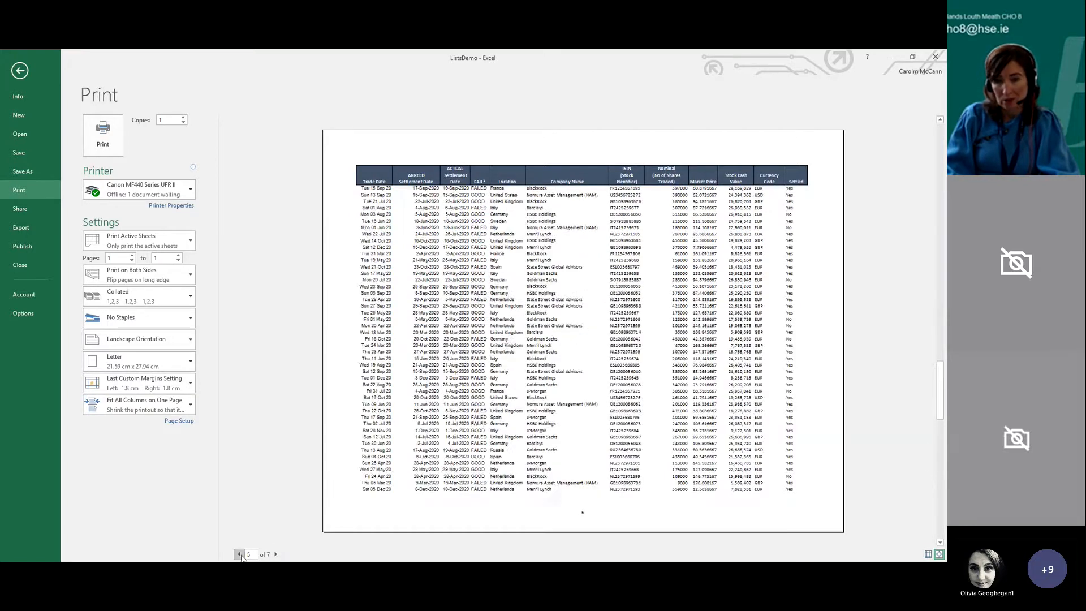
Turn on gridline printing in Page Setup and check the pages in the print preview
click(181, 423)
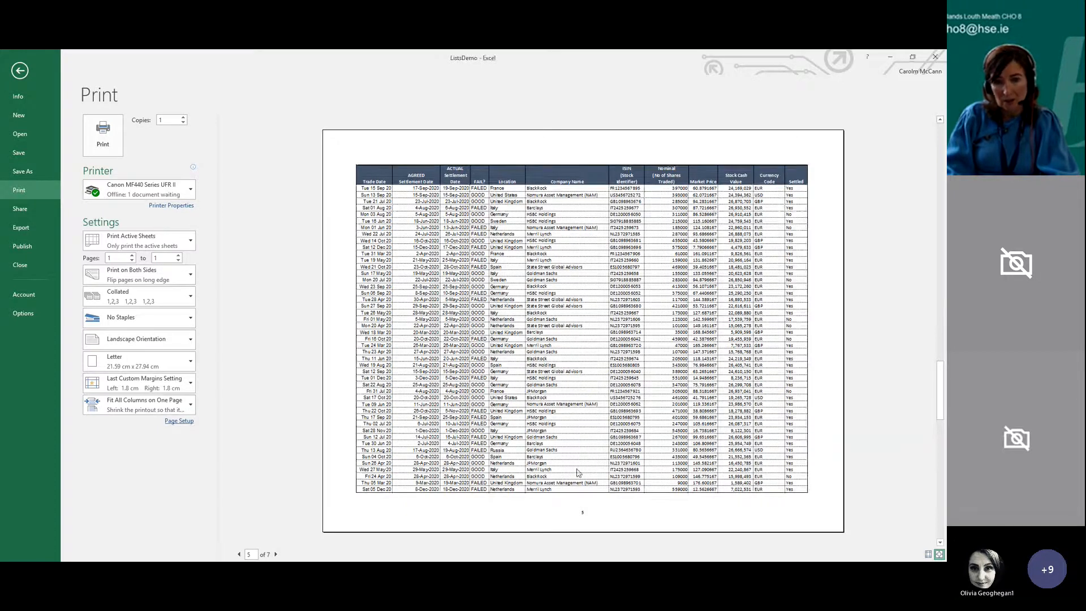
scroll(586, 452, down, 1)
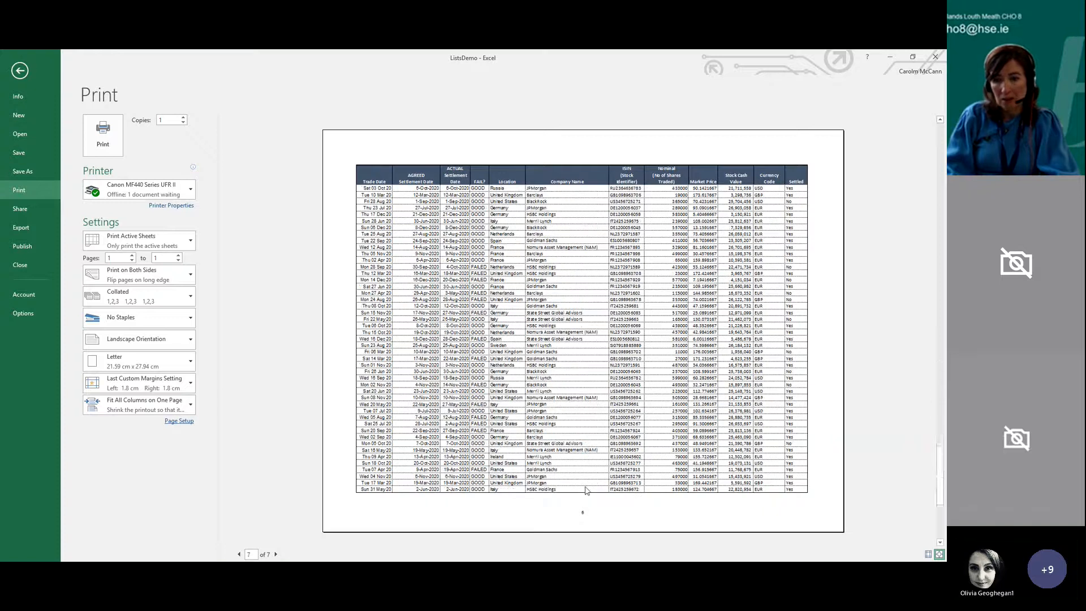
scroll(585, 488, up, 5)
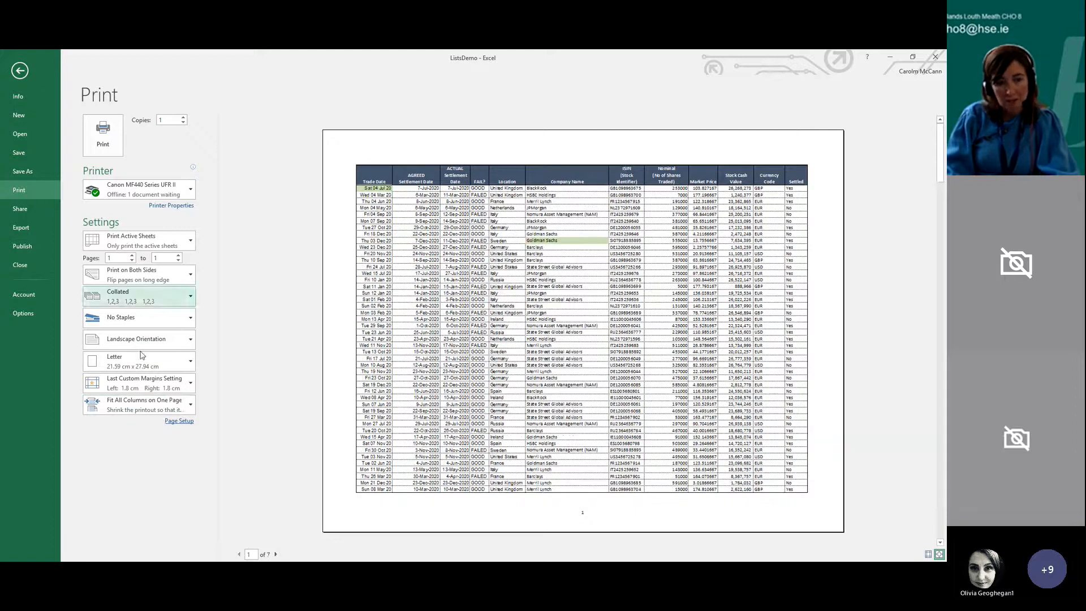
Review the Page Setup settings again without changing the printout, and return to the worksheet
click(179, 424)
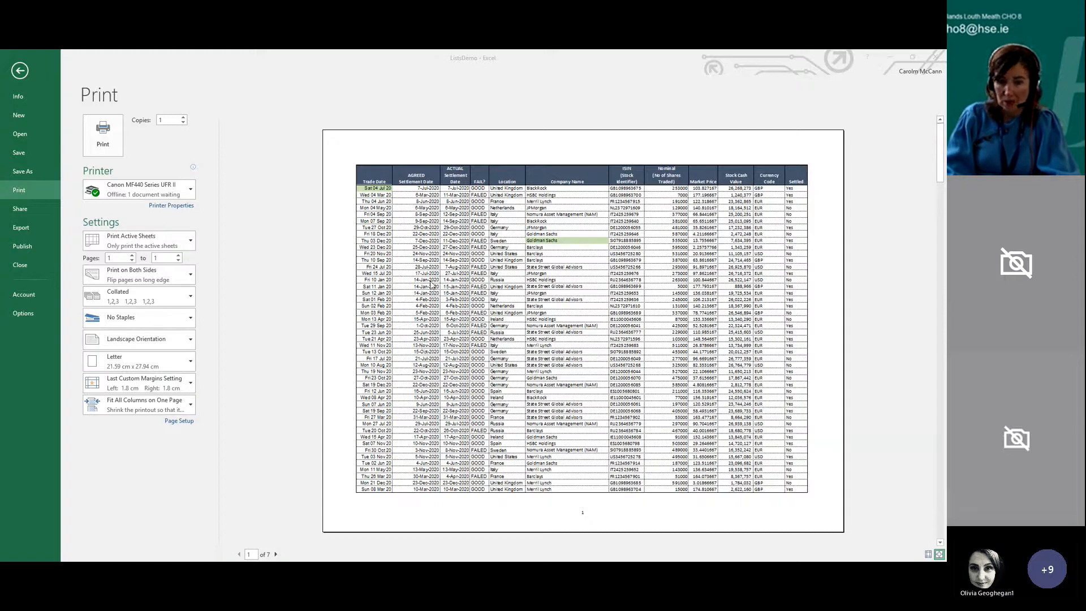
click(626, 470)
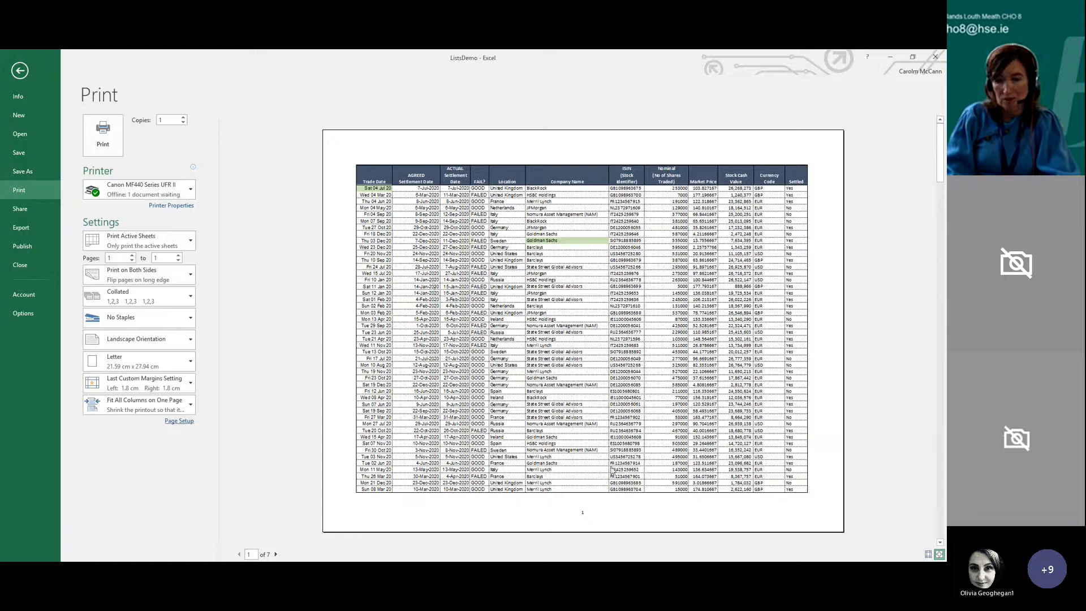
click(21, 72)
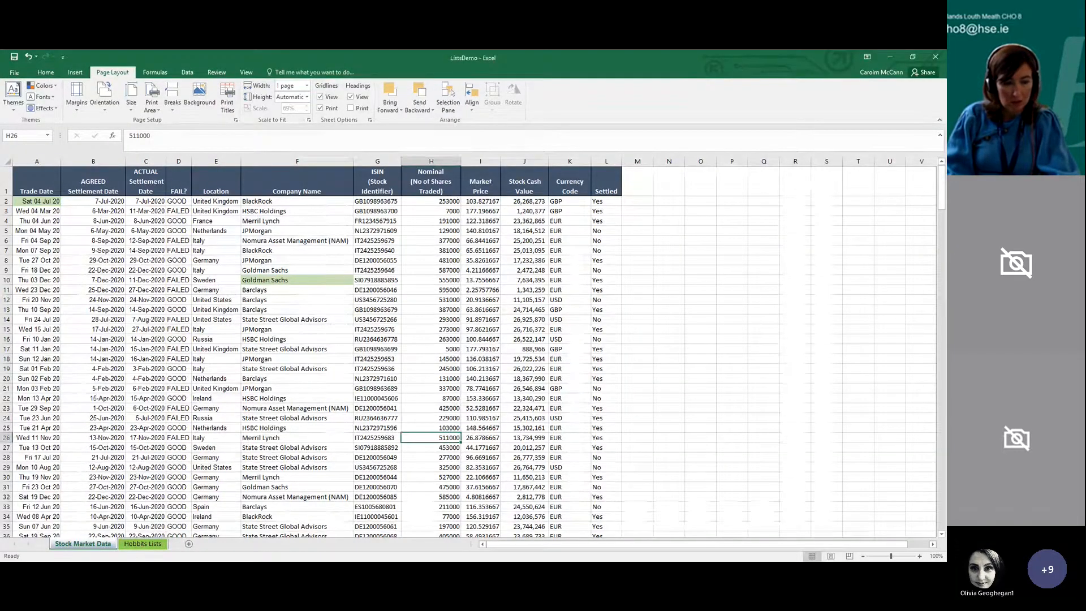
Switch to the OverviewDemoSheet workbook and compare its Summary sheet with the three individual expense sheets
click(178, 486)
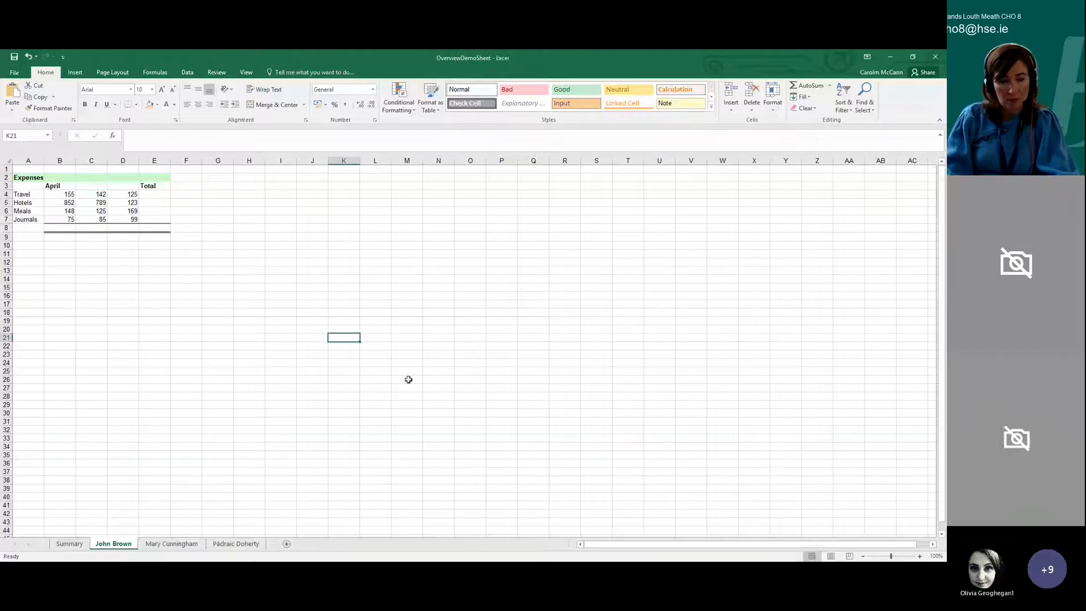
click(248, 354)
click(235, 440)
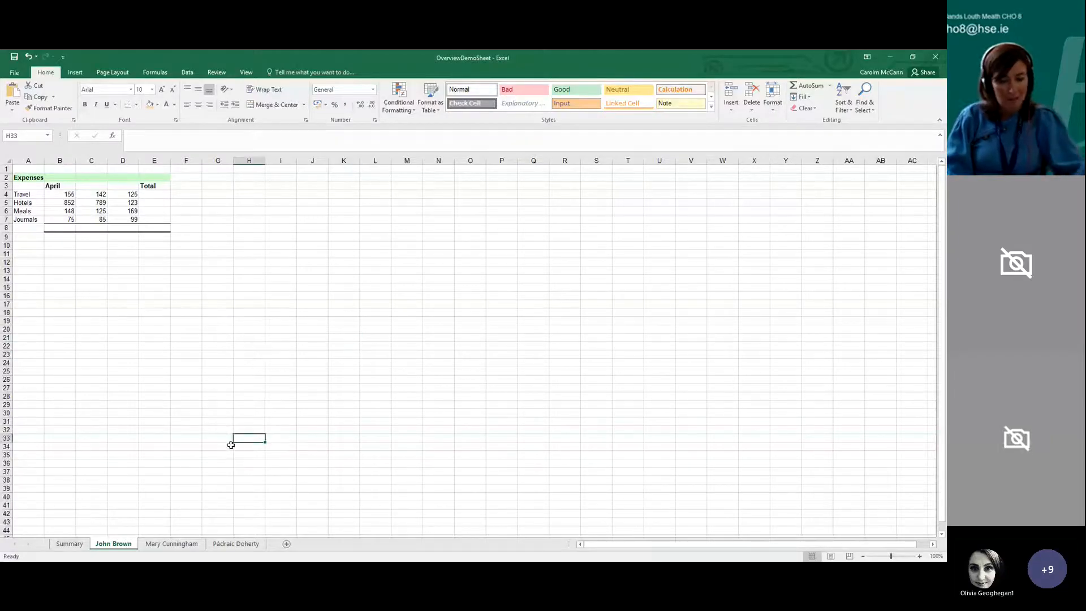
click(71, 548)
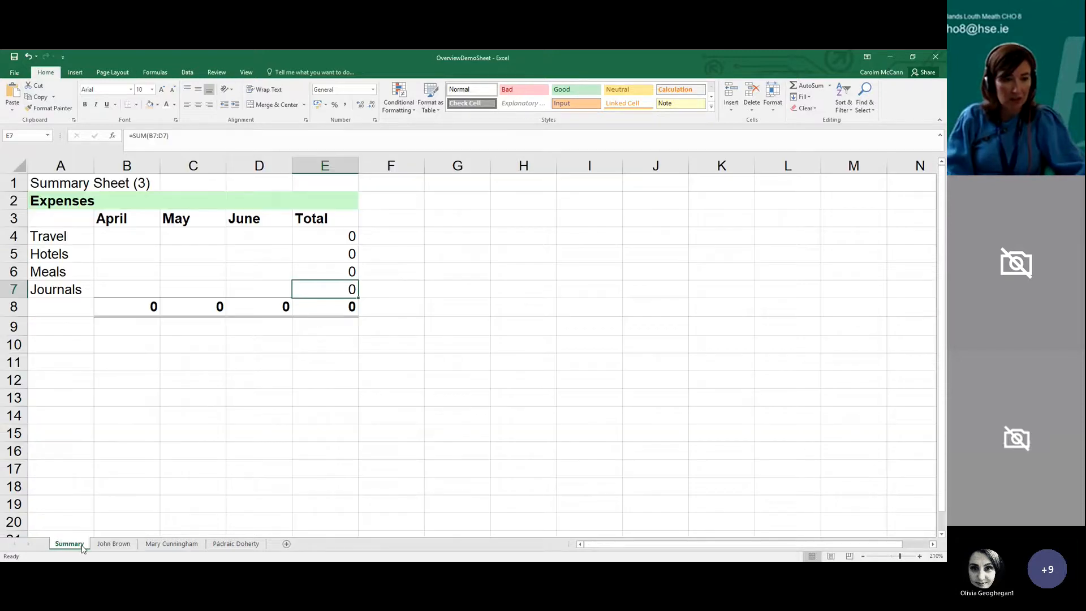
click(116, 548)
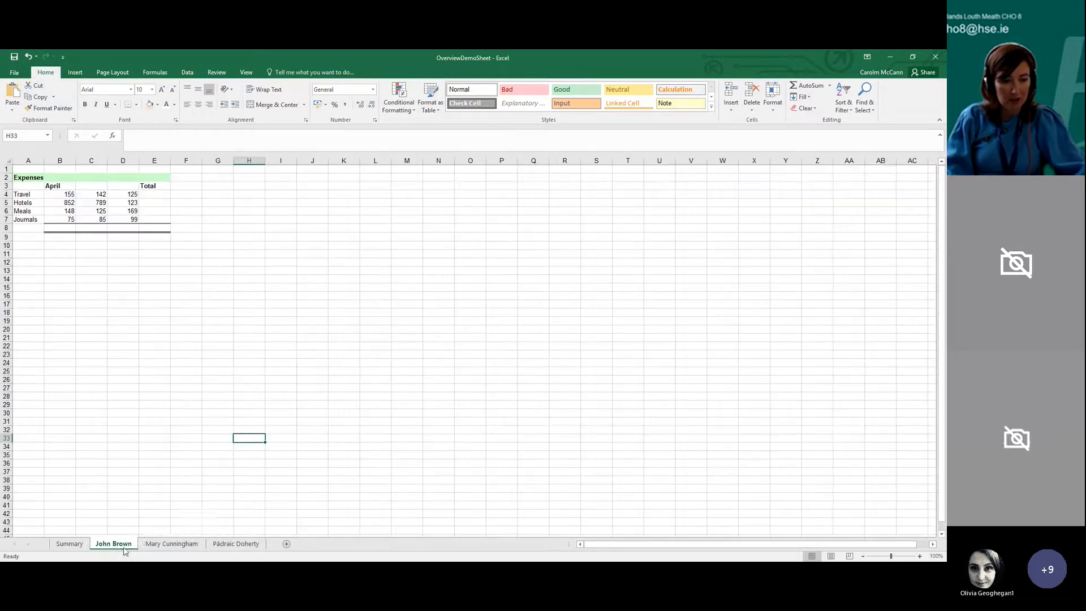
click(168, 548)
click(238, 547)
click(171, 547)
click(102, 548)
click(79, 547)
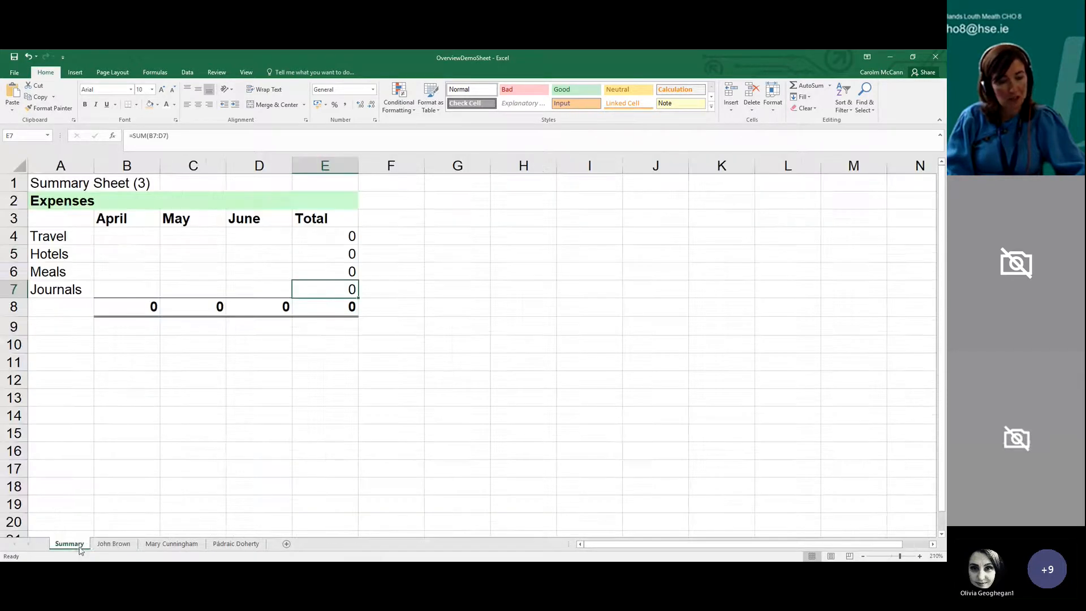
click(109, 546)
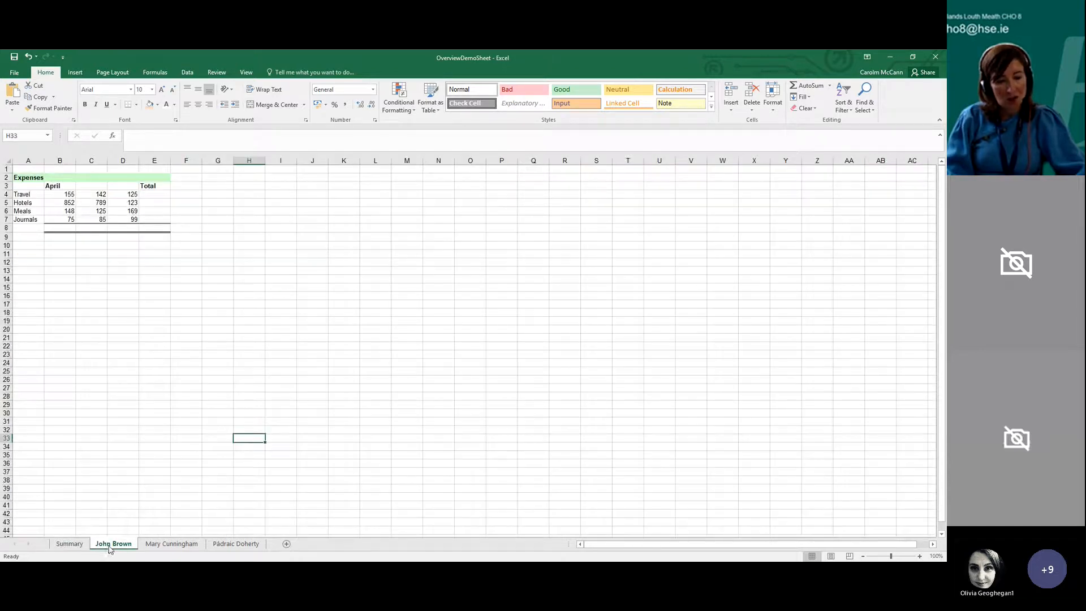
Highlight the expenses table A2:E8 on the first individual's sheet and compare its layout with the other individual sheets
drag(31, 178, 162, 228)
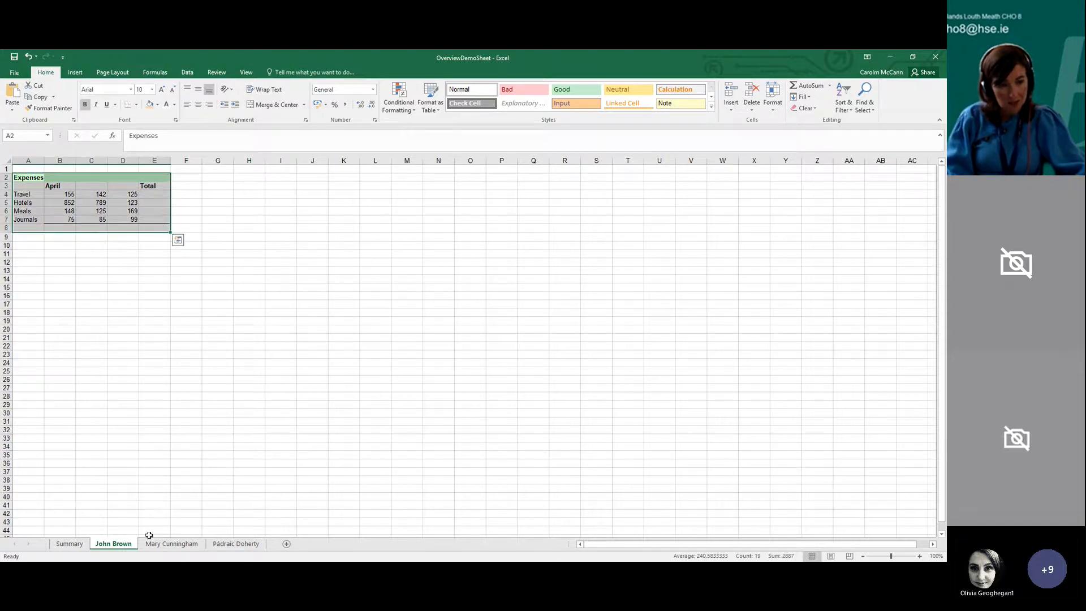
click(171, 544)
click(236, 543)
click(195, 545)
click(115, 544)
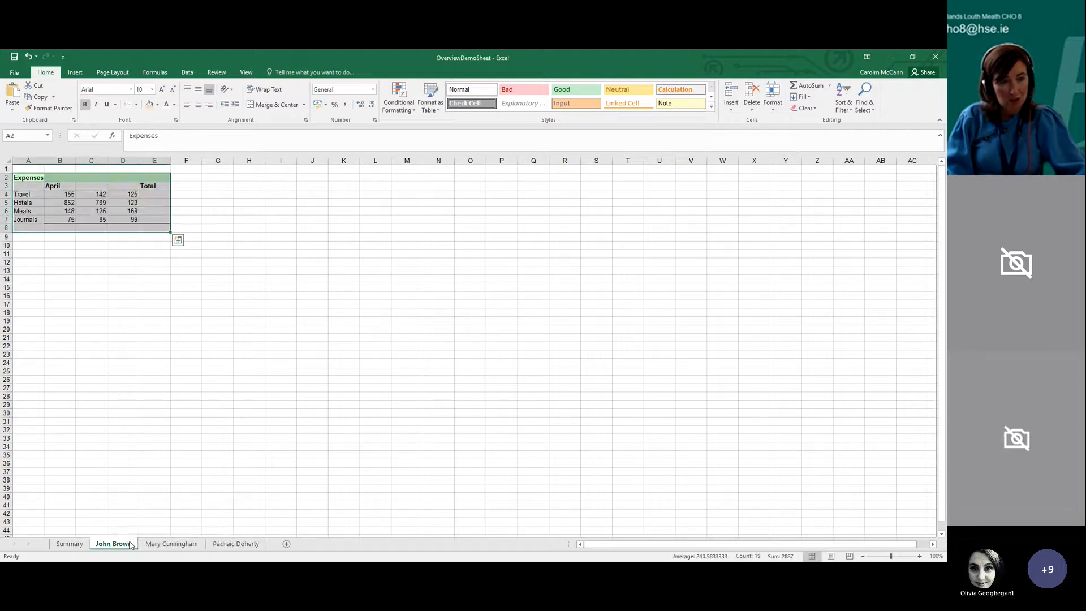
click(87, 419)
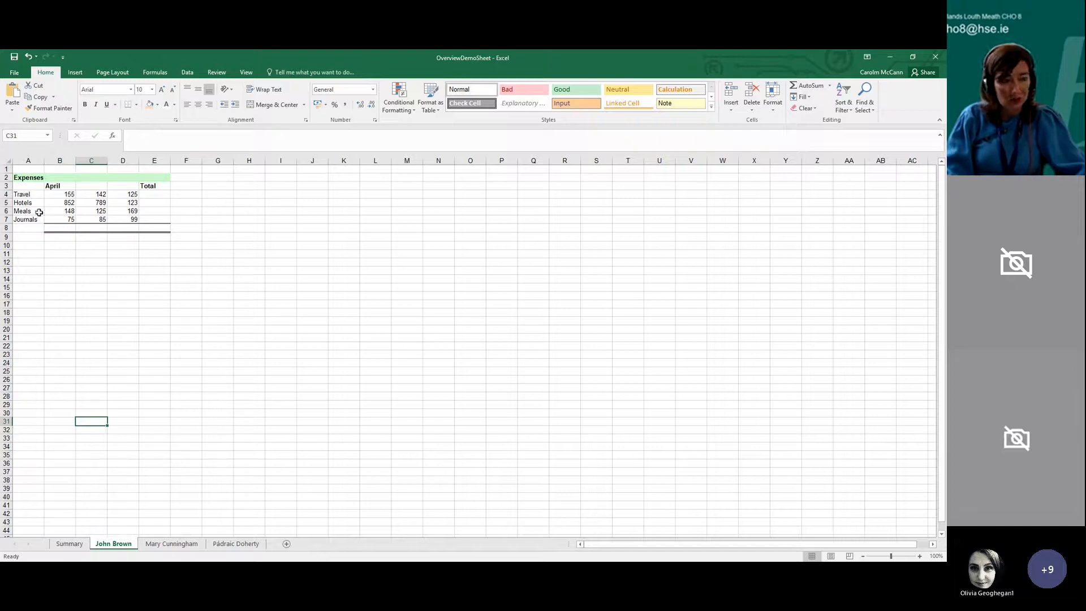
On the Summary sheet, enter a formula in B4 adding cell B4 from each of the three individual expense sheets
click(69, 544)
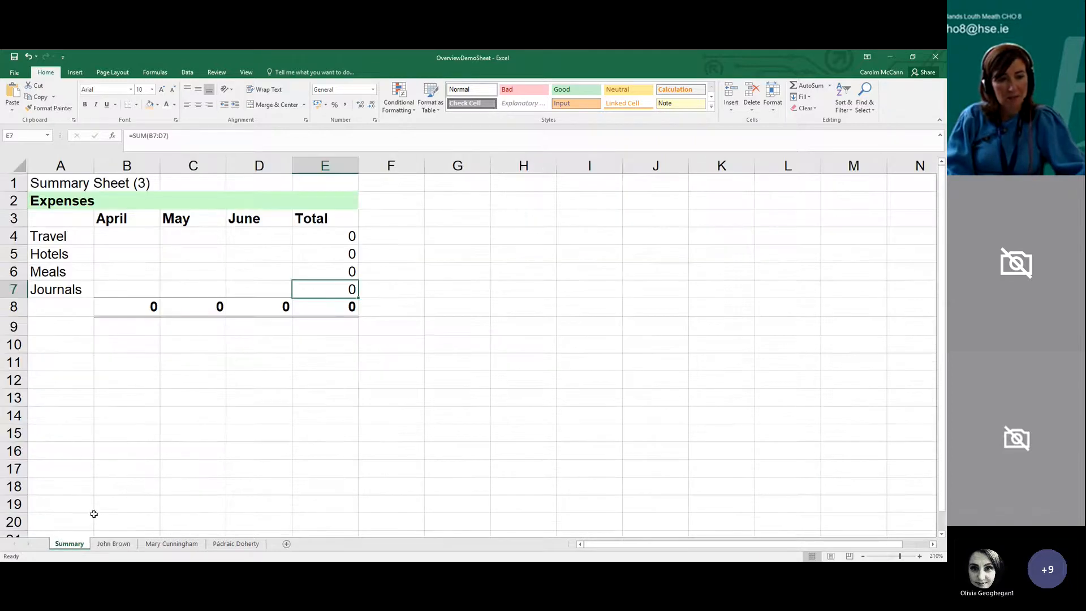
click(110, 232)
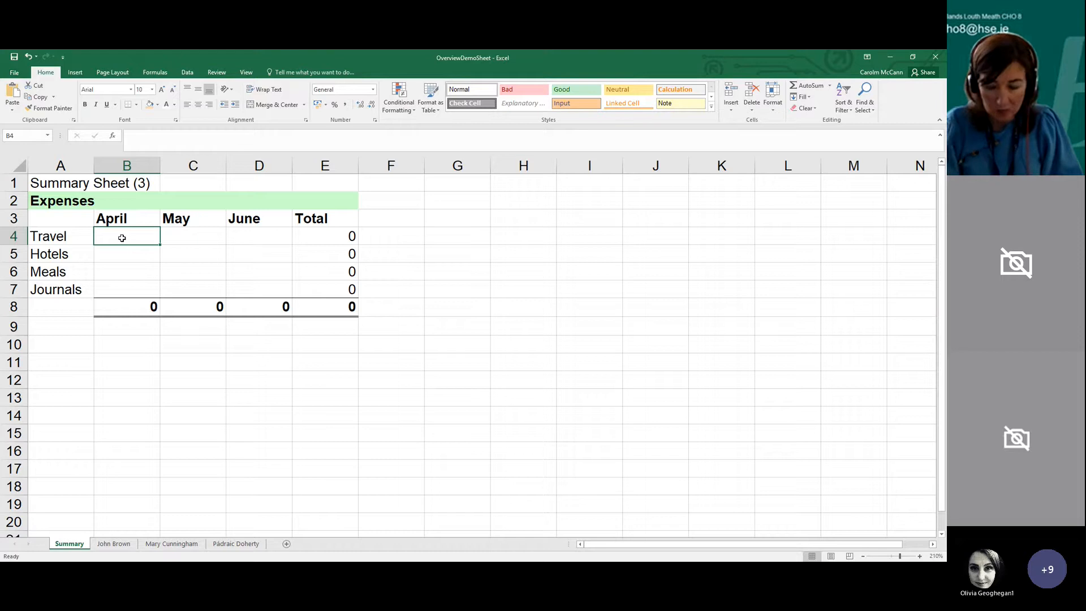
text(=)
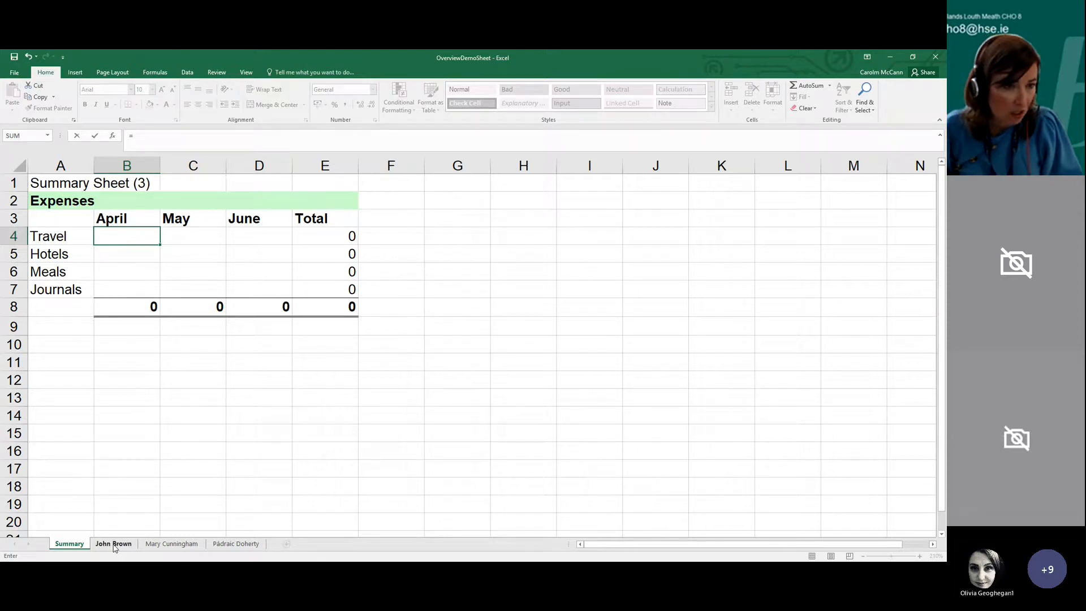
click(114, 543)
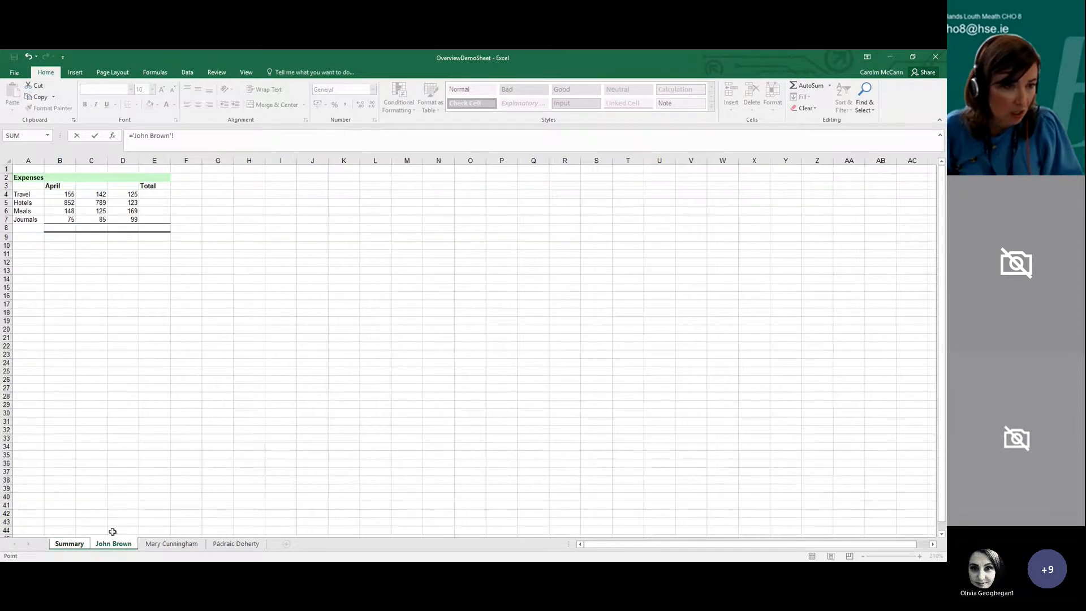
click(66, 194)
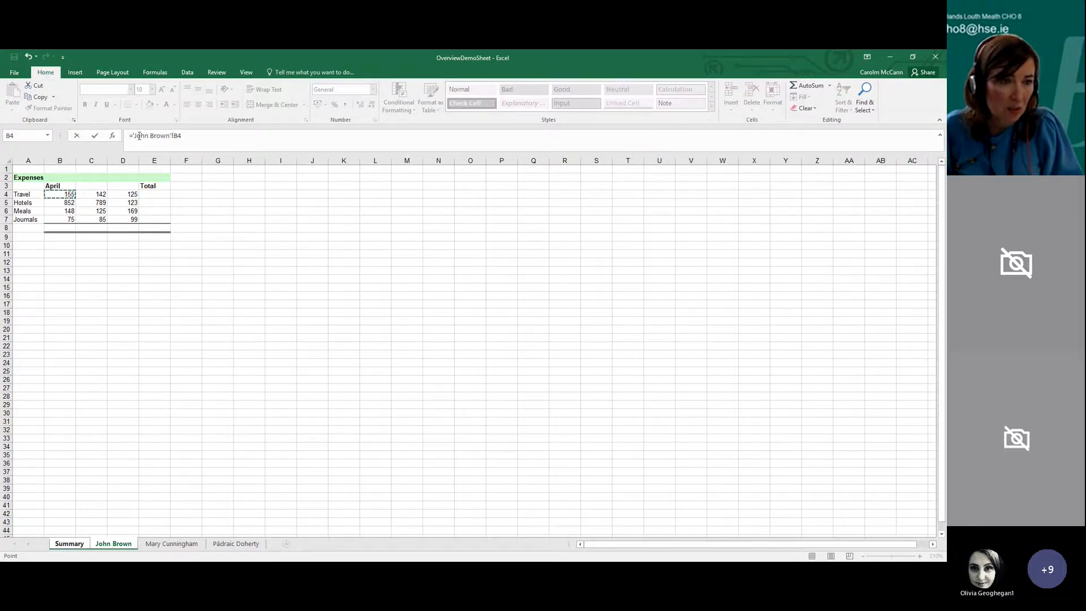
click(188, 137)
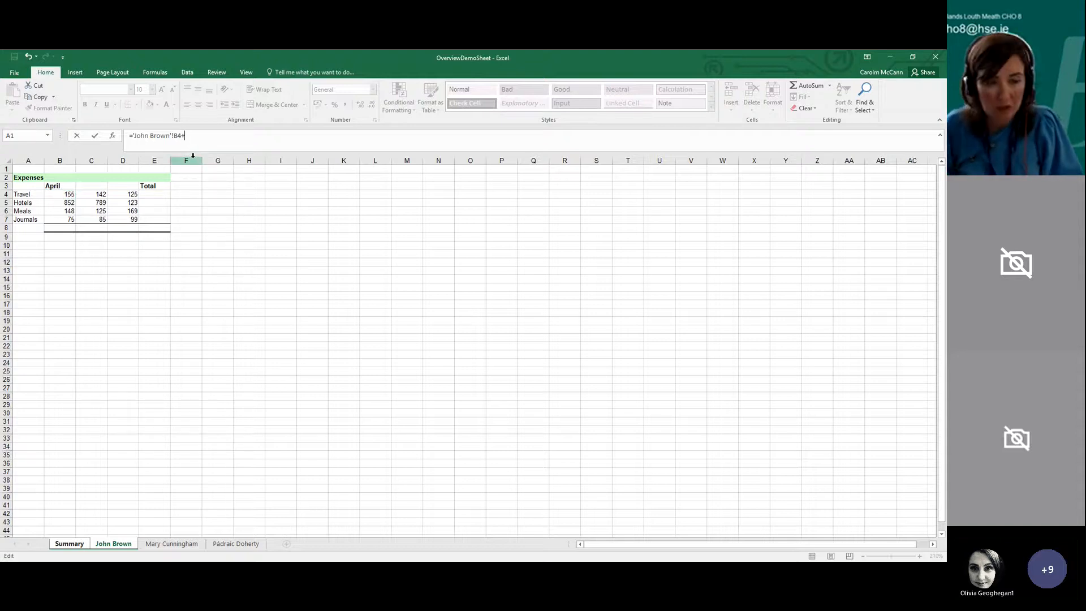
click(158, 543)
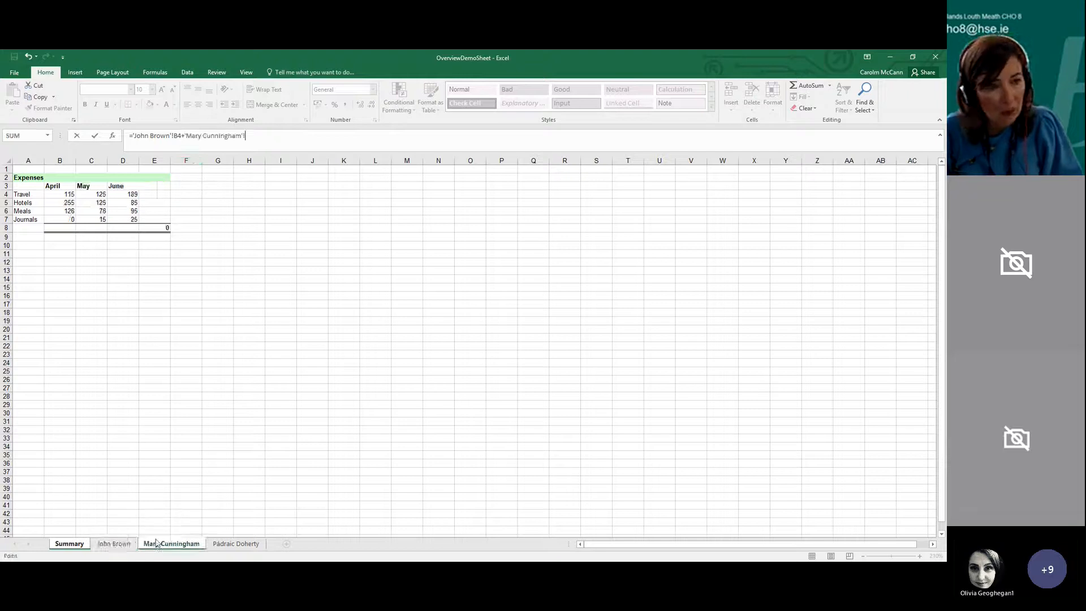
click(63, 190)
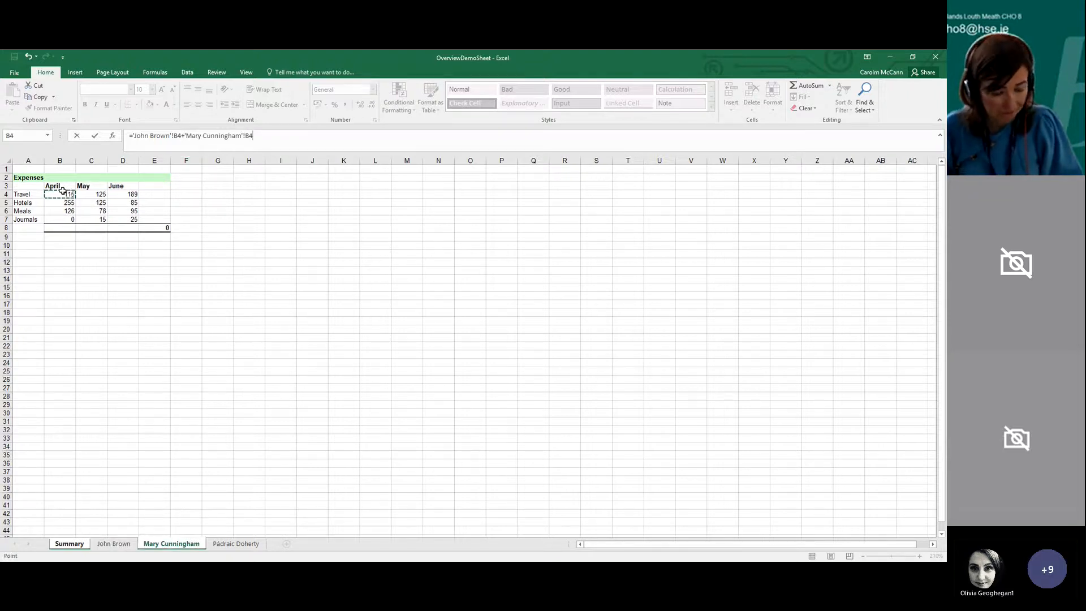
text(+)
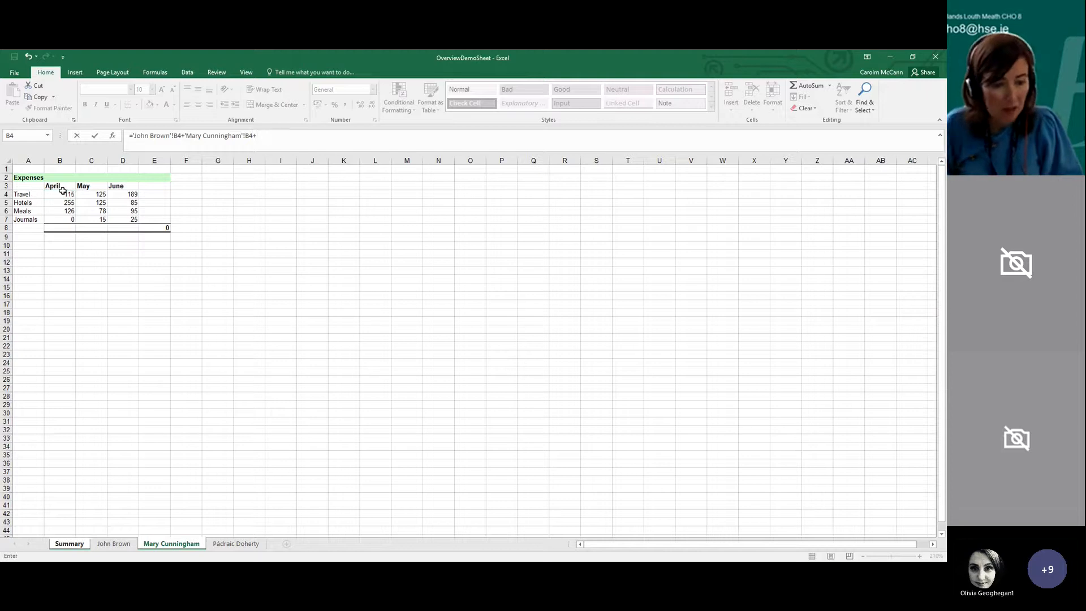
click(223, 545)
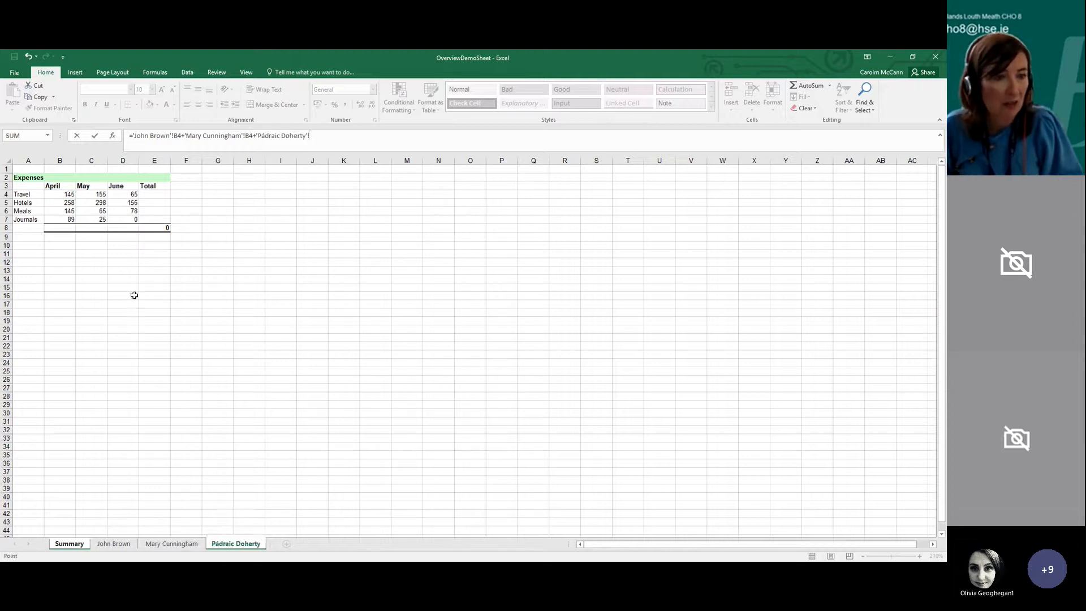
click(70, 195)
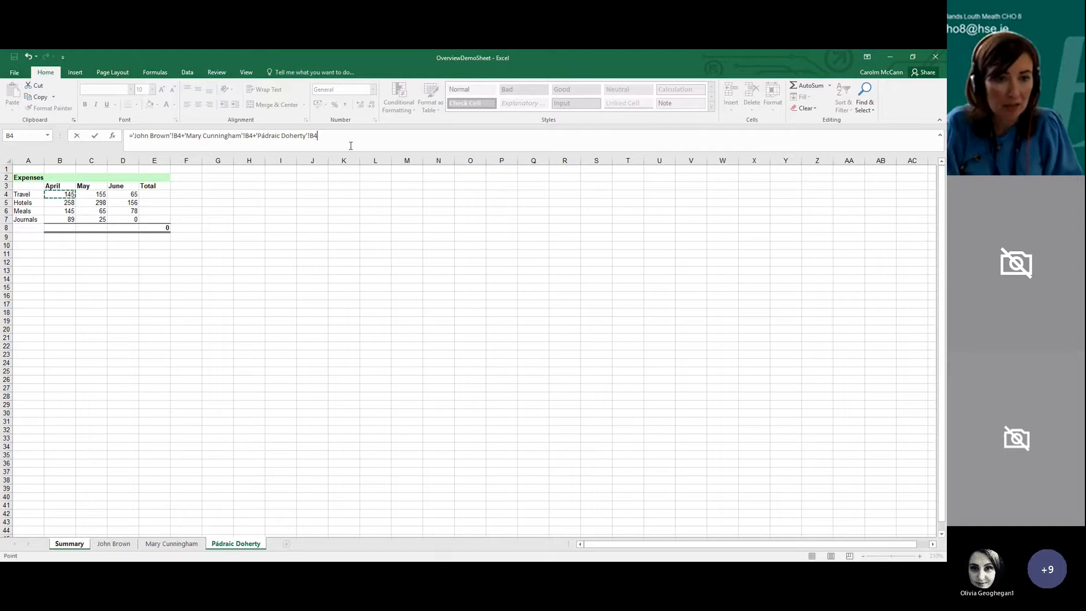
key(Return)
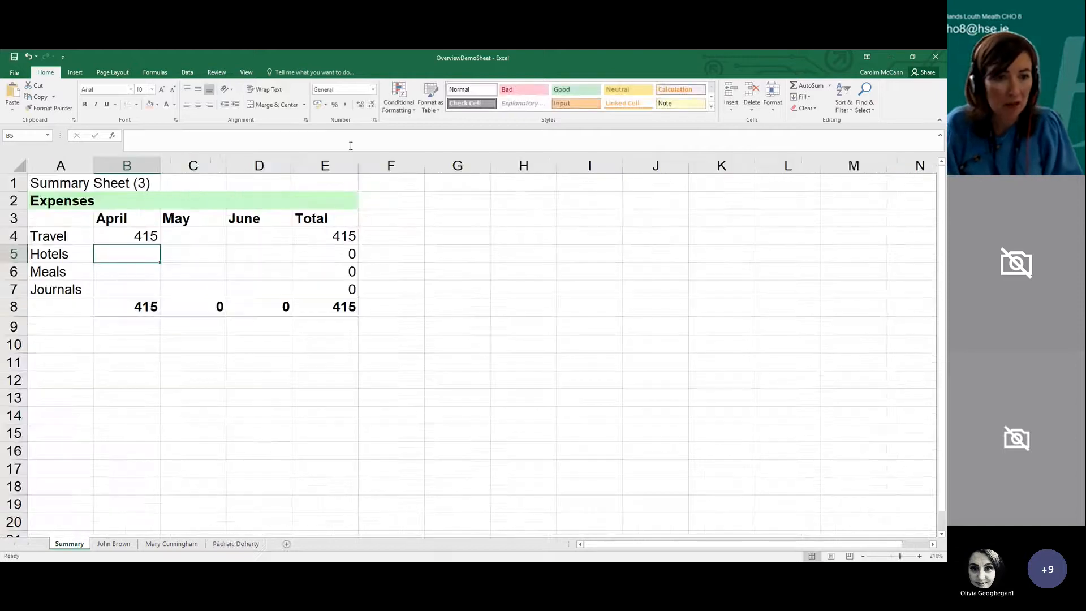
Inspect the April travel formula in Summary cell B4 and the matching amounts on the individual sheets
click(117, 230)
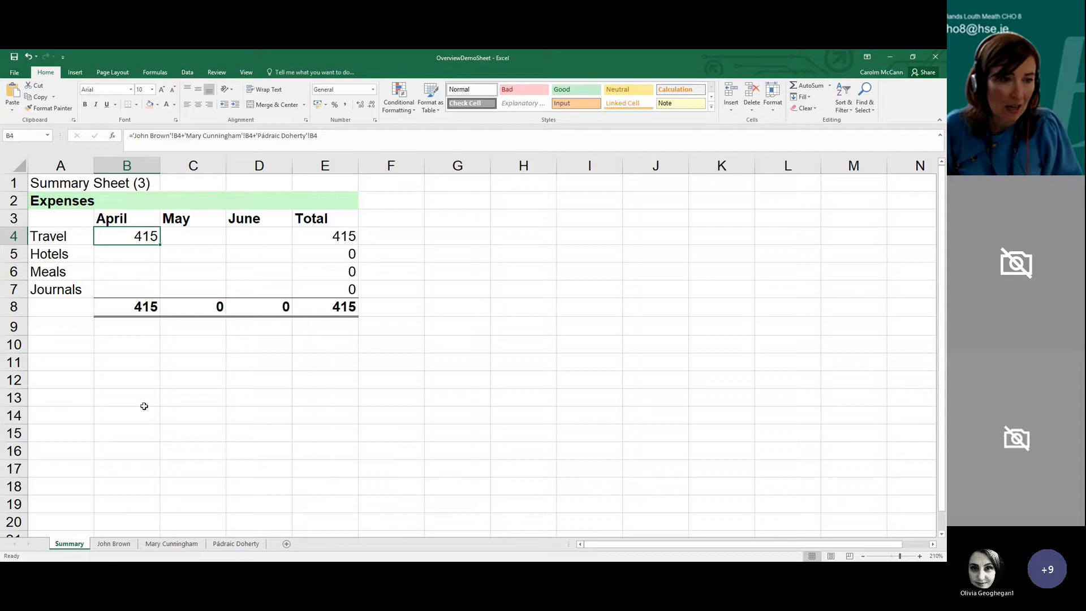
click(112, 544)
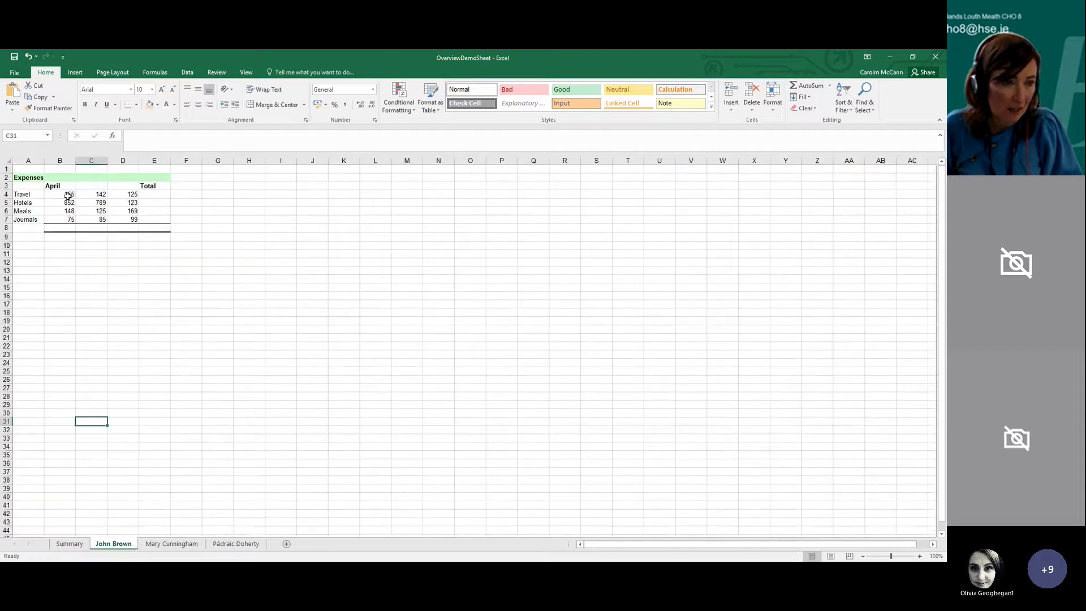
click(178, 544)
click(236, 543)
click(70, 543)
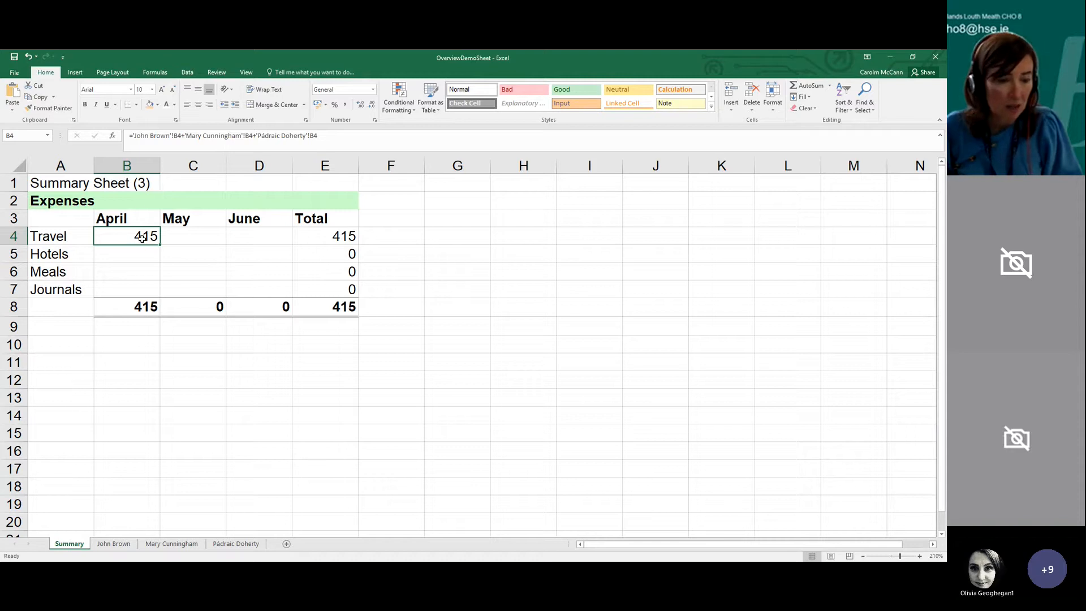
click(113, 544)
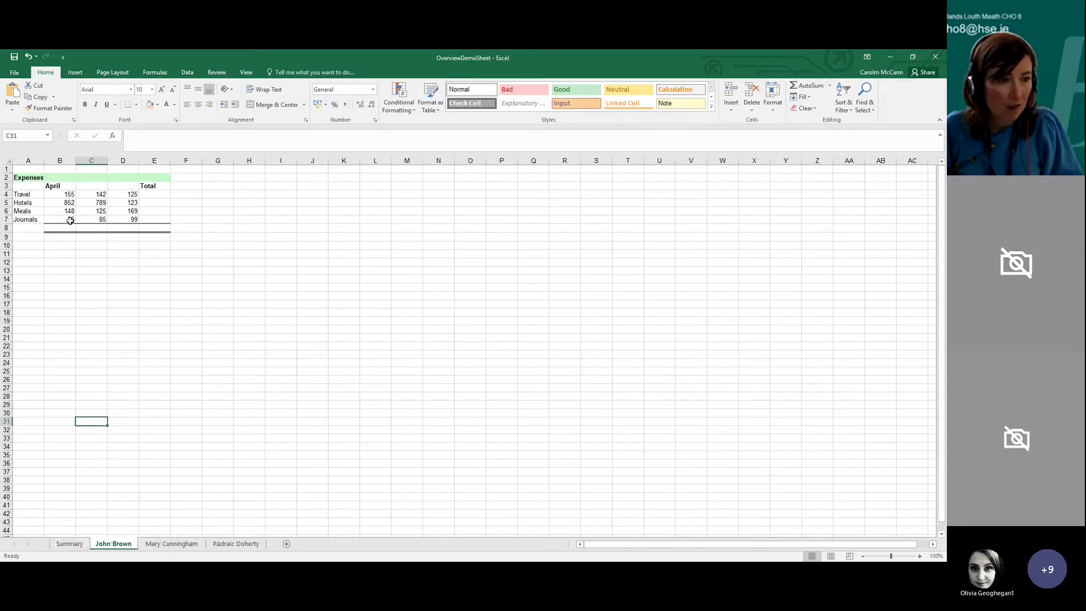
click(69, 189)
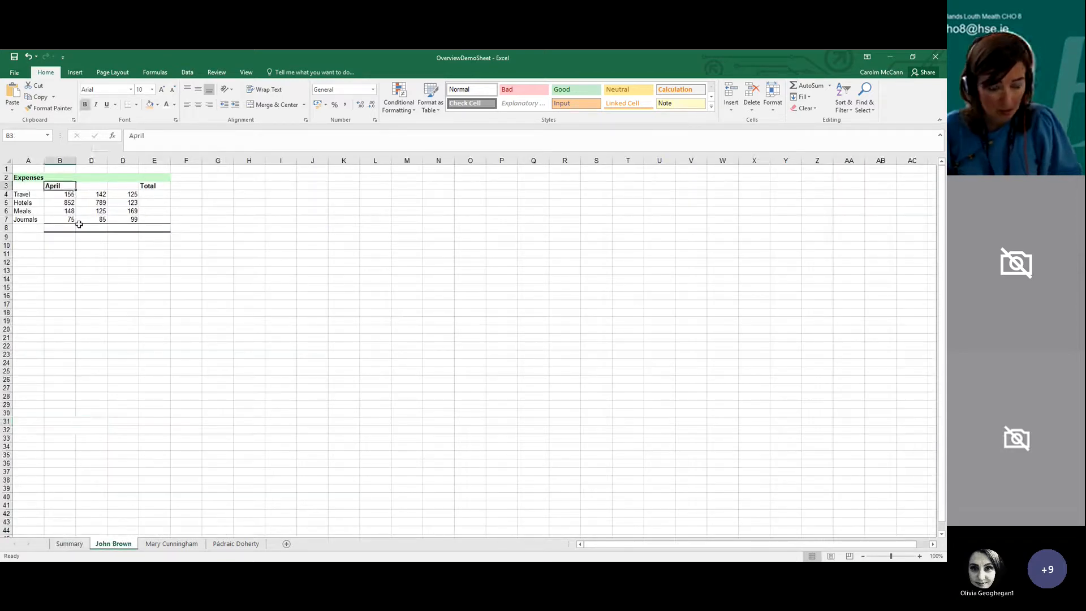
text(300)
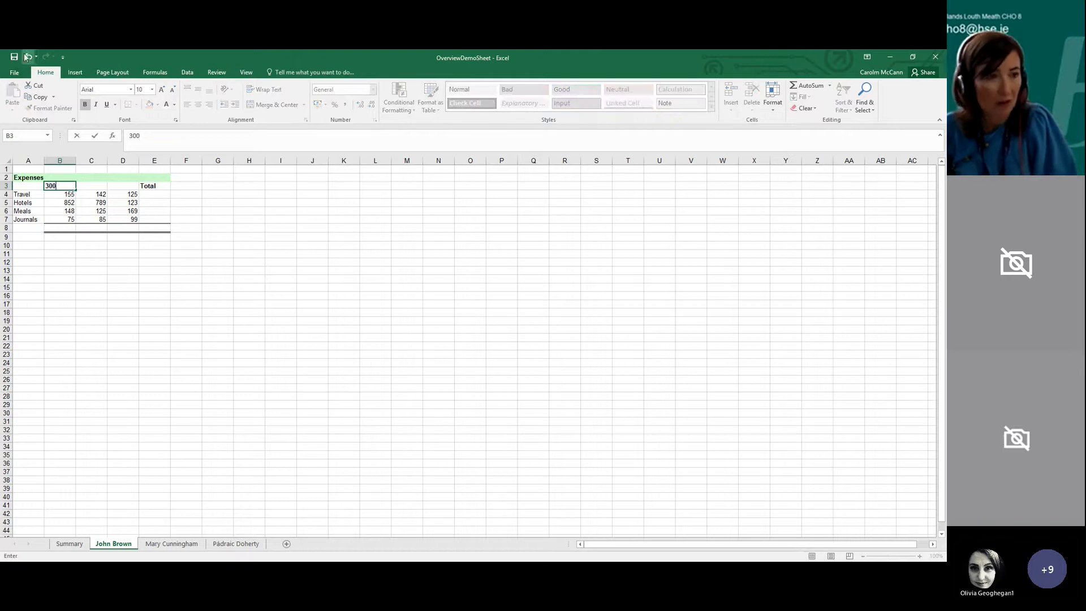
key(Escape)
Set April travel in B4 of the first individual's sheet to 300 and check the Summary sheet
click(70, 195)
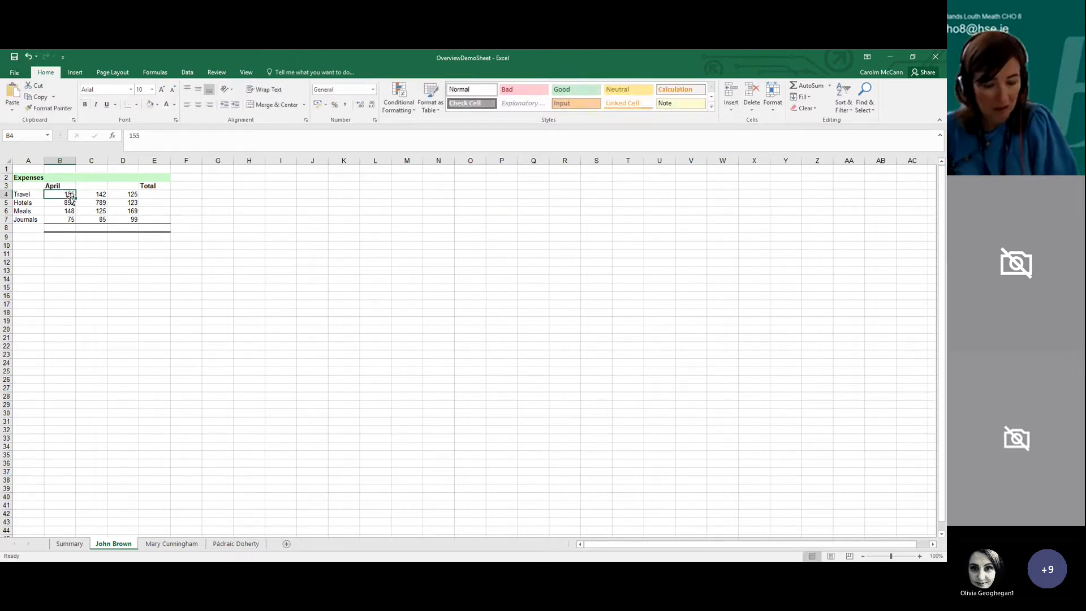
text(300)
key(Return)
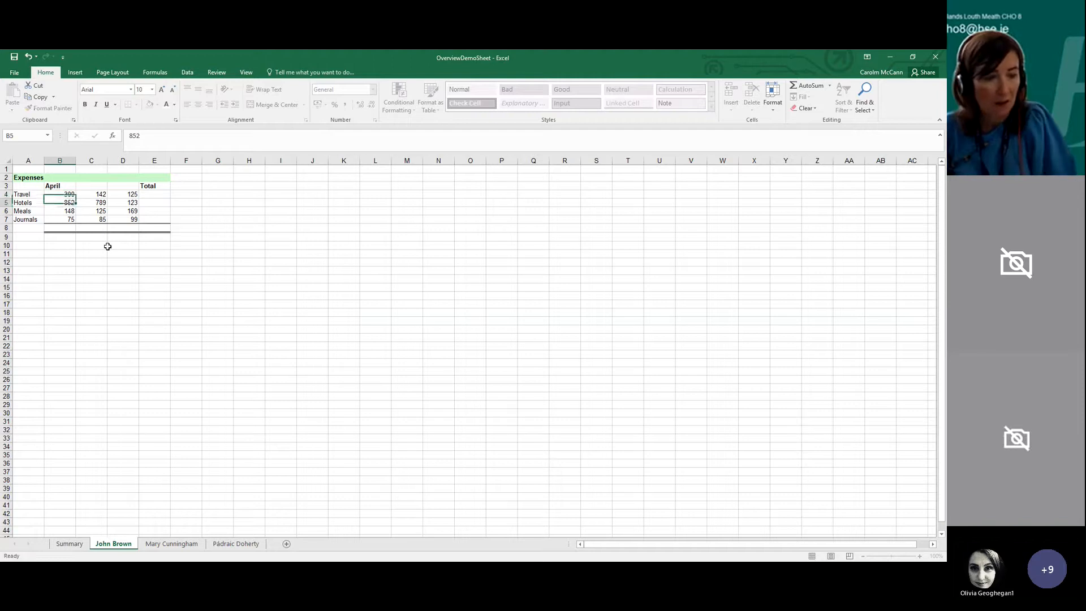
click(77, 543)
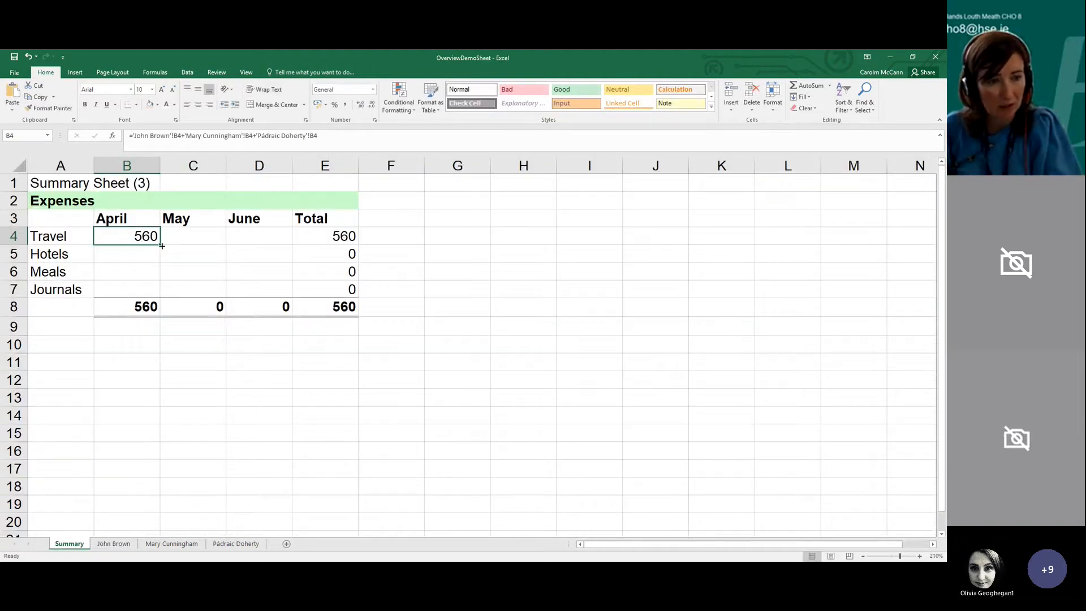
Fill the April travel formula from B4 through the Summary range B4:D7, covering all categories and months
drag(160, 245, 162, 296)
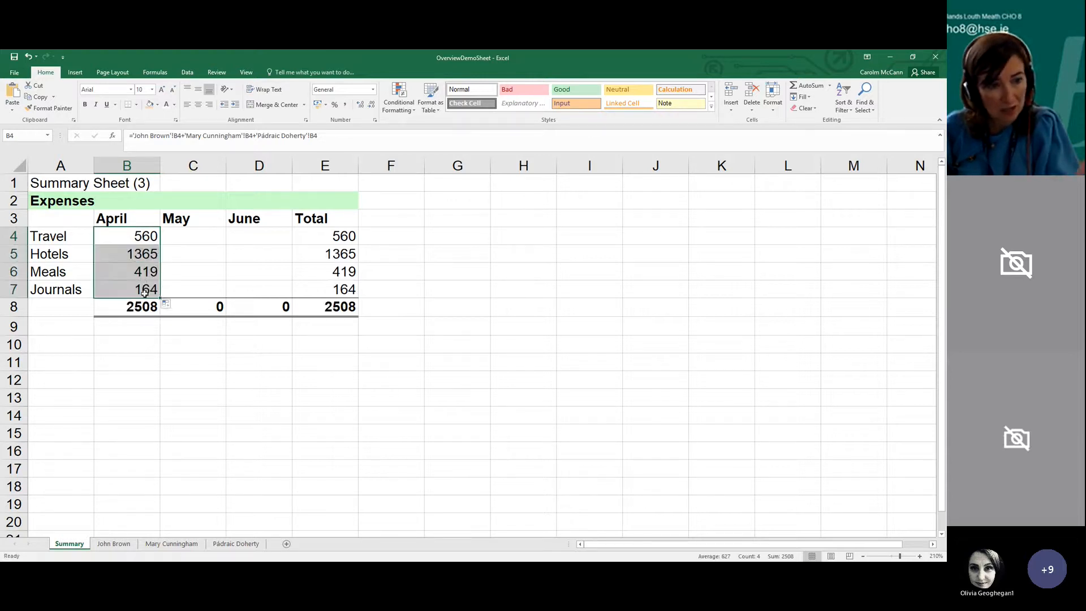
click(145, 240)
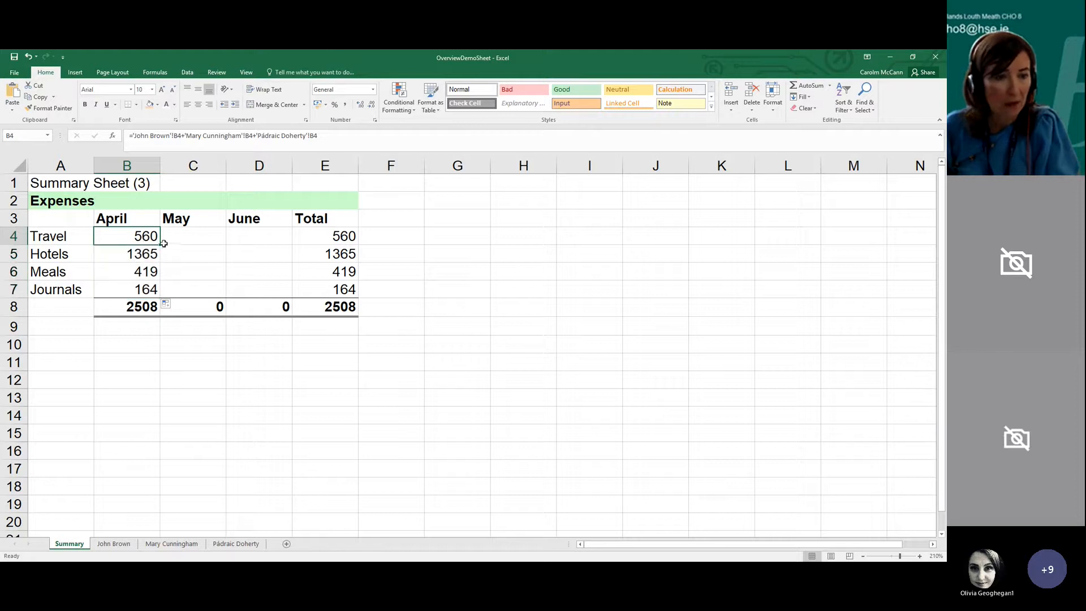
drag(162, 245, 291, 290)
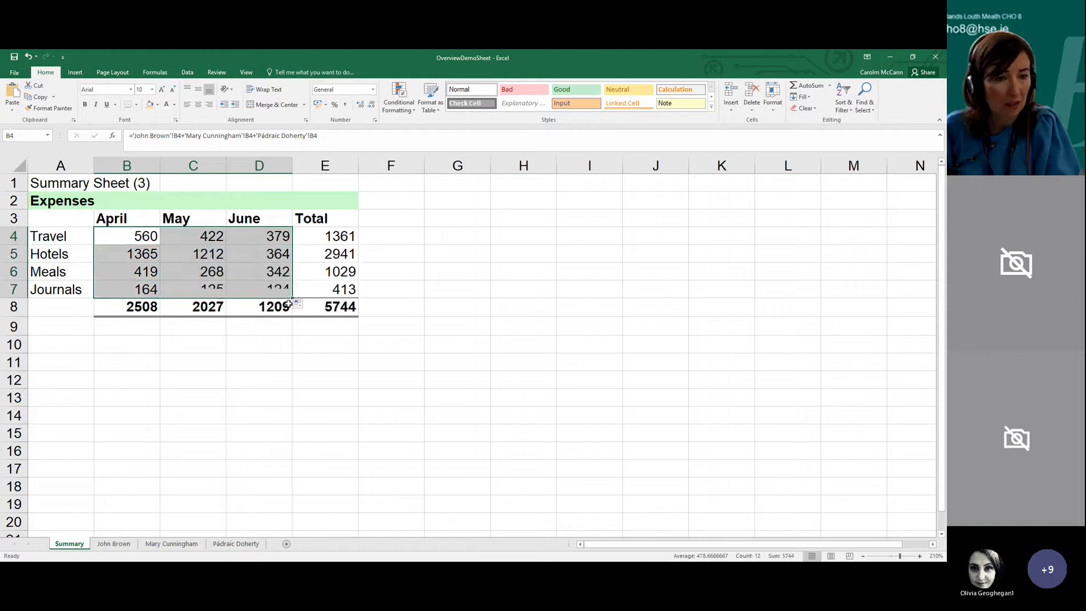
click(246, 381)
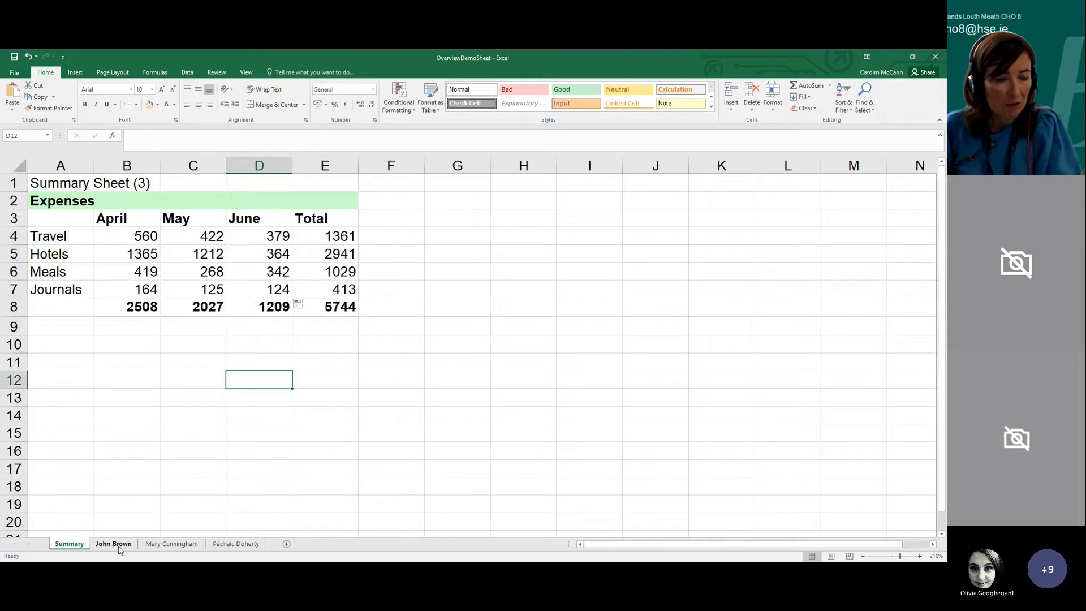
Set the meals amount in C6 of the first individual's sheet to 7700 and check the meals total on Summary
click(113, 543)
click(102, 211)
text(770)
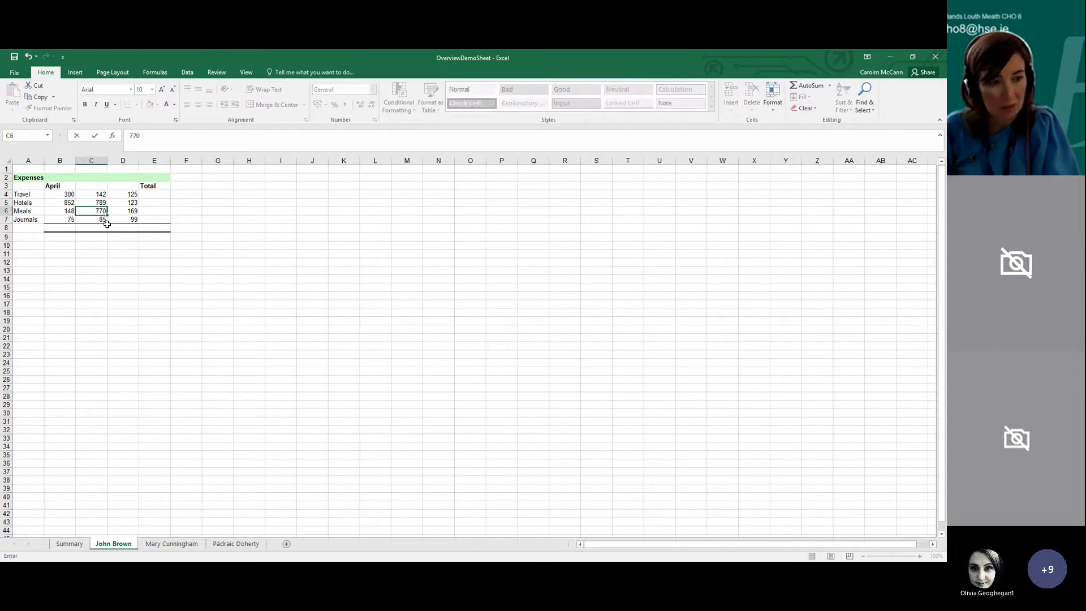
text(0)
key(Return)
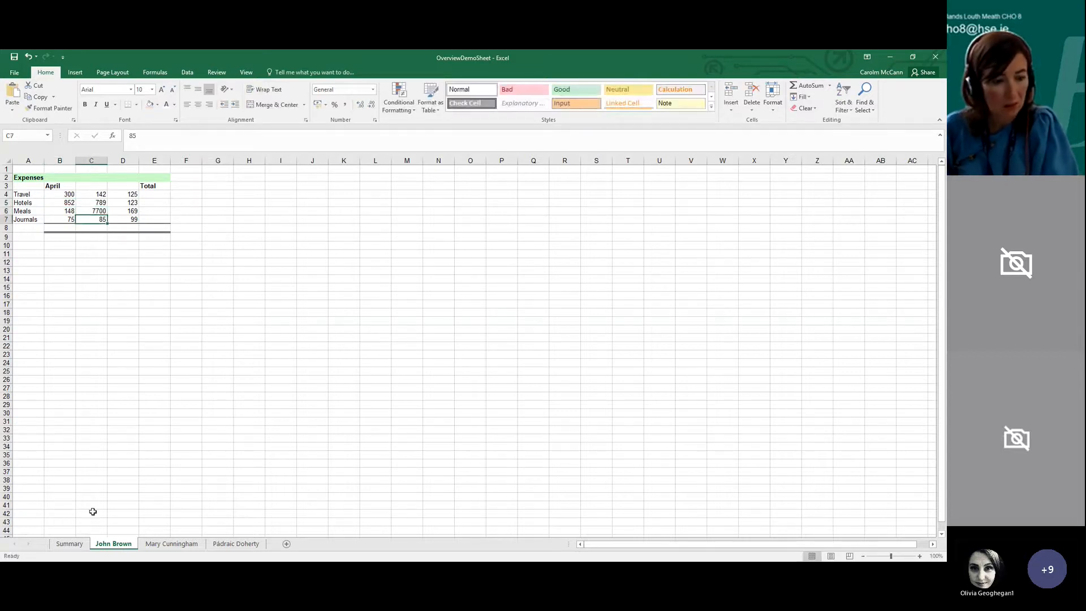
click(77, 547)
click(319, 272)
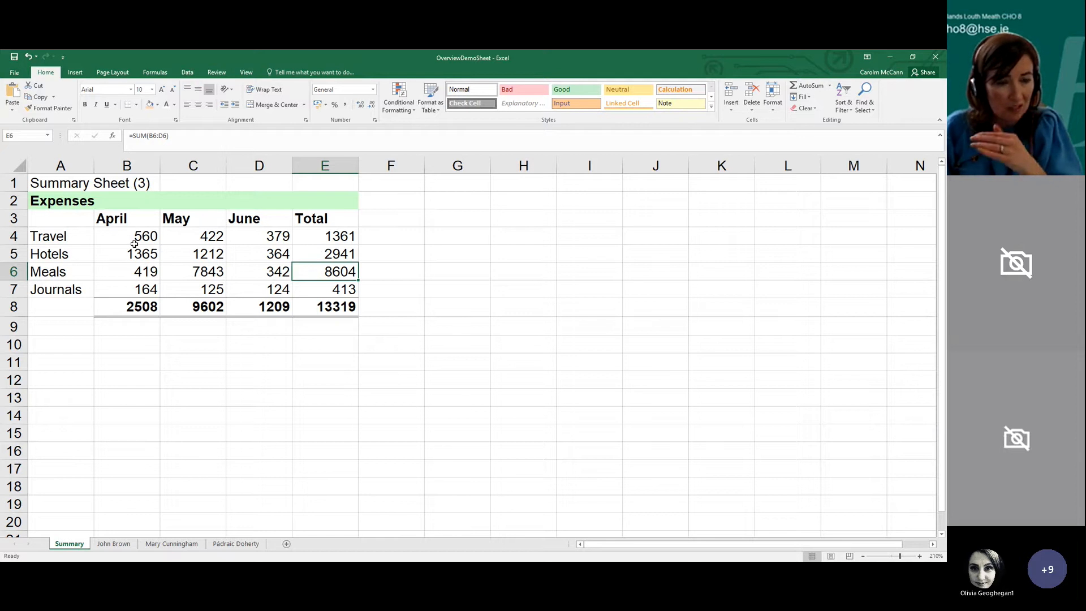
Clear the formulas in range B4:E7 of the Summary sheet
drag(133, 243, 310, 287)
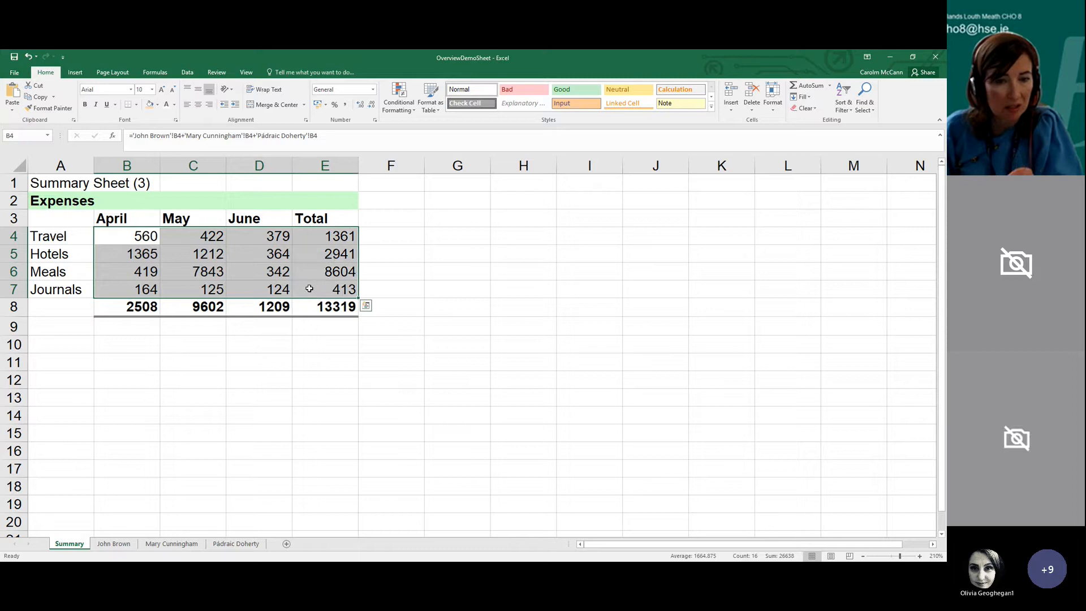
key(Delete)
click(230, 250)
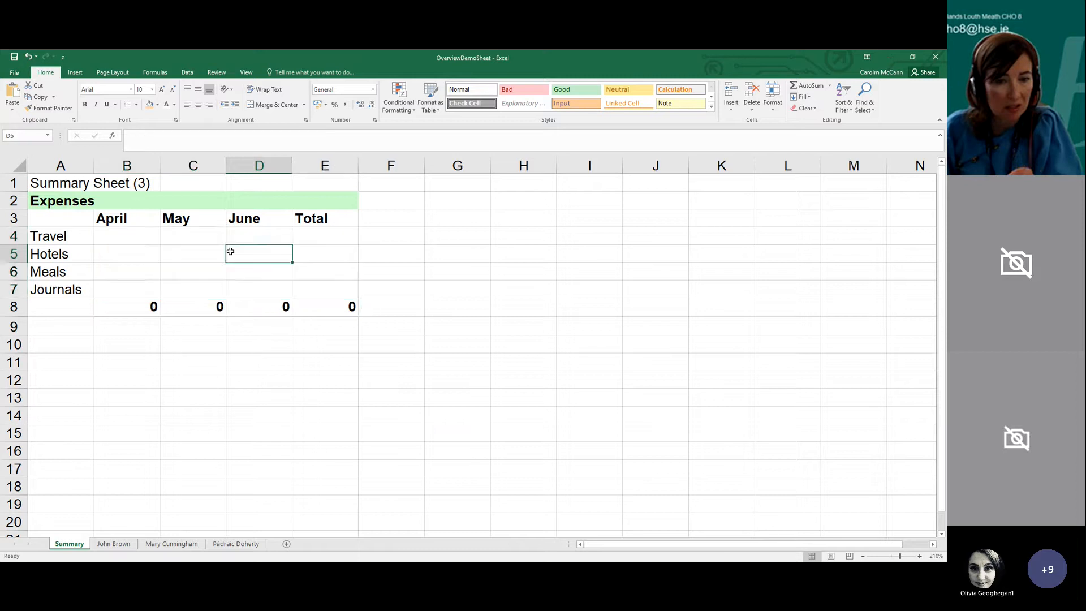
Enter a formula in B4 of the Summary sheet that adds cell B4 from the three individual sheets
click(125, 240)
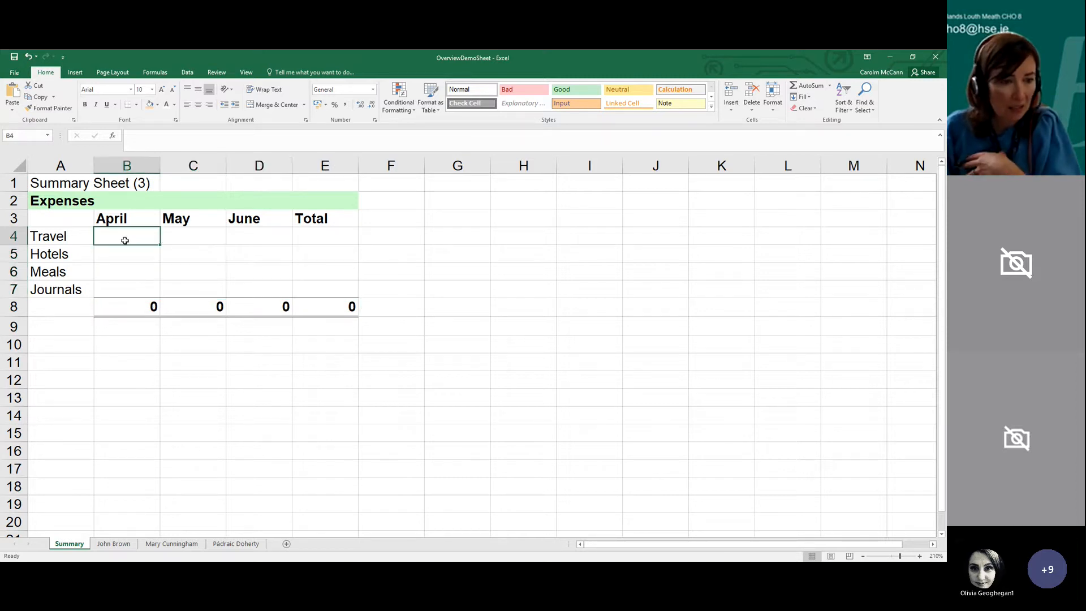
text(=)
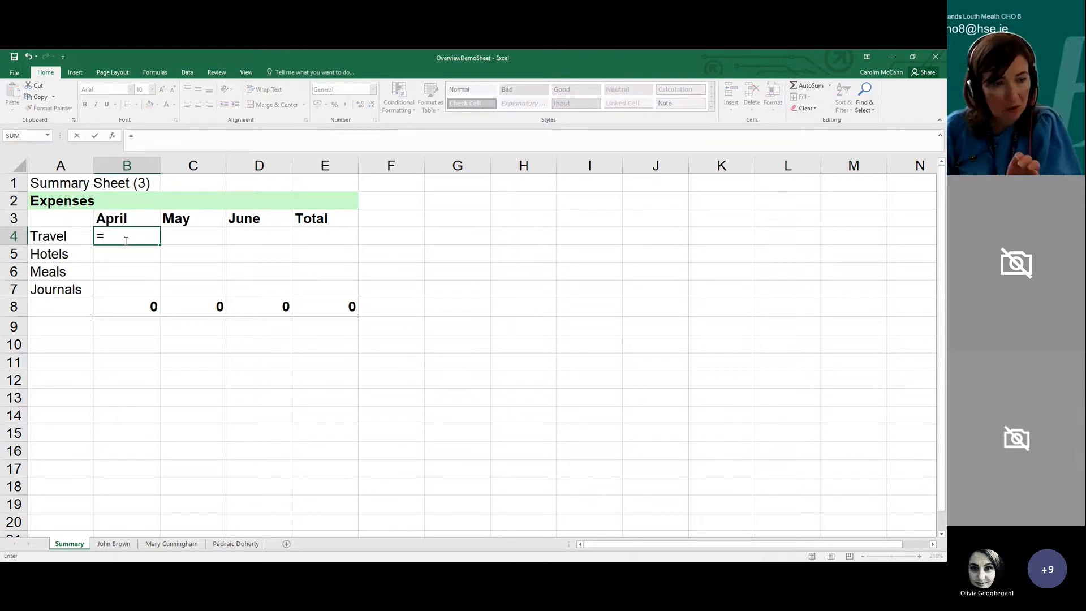
click(105, 546)
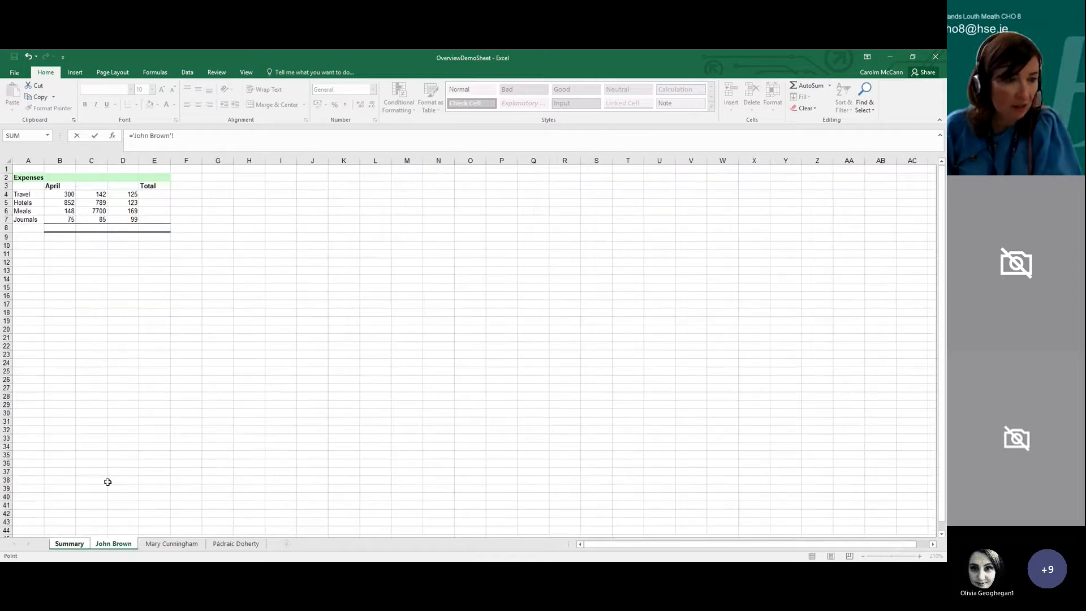
click(60, 195)
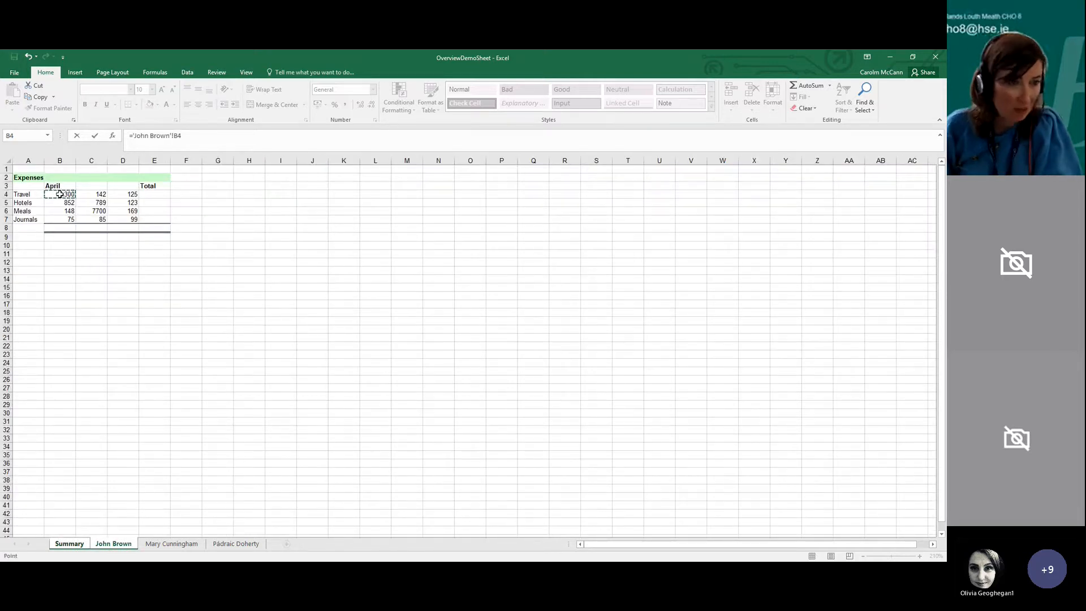
text(+)
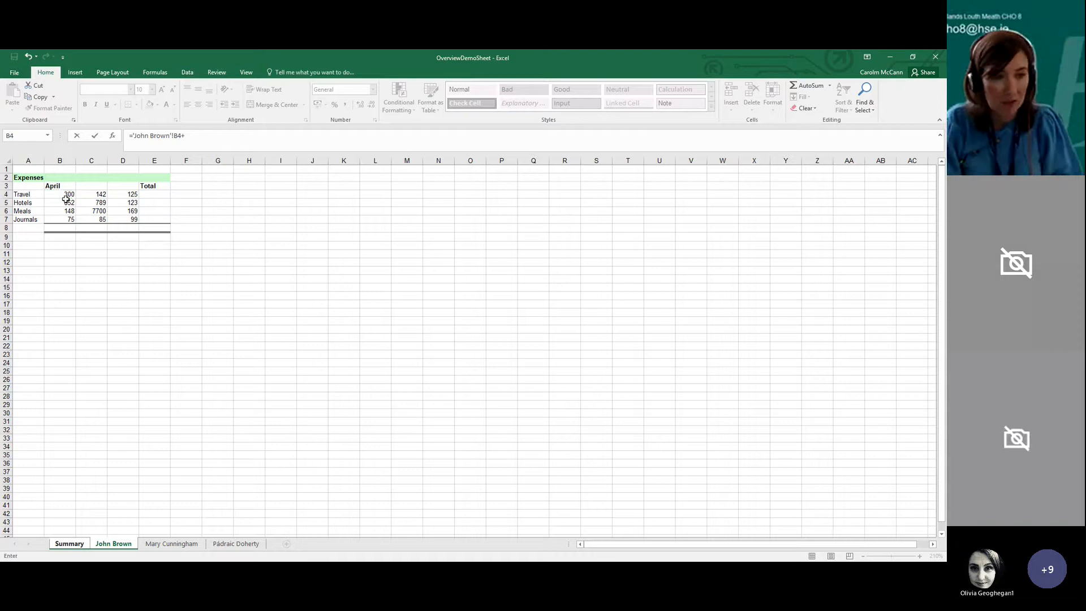
click(177, 544)
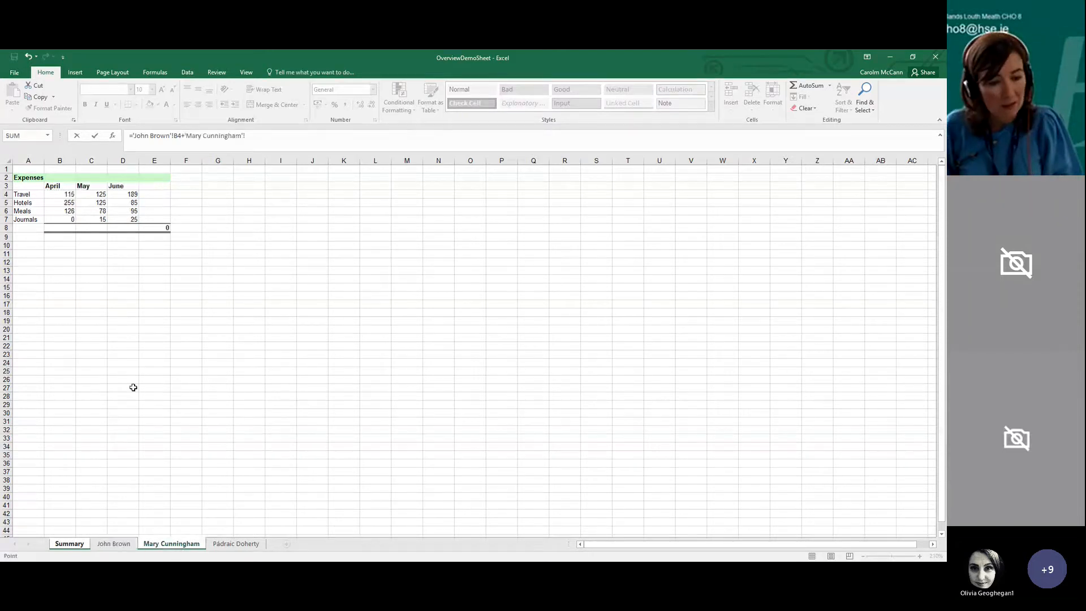
click(67, 196)
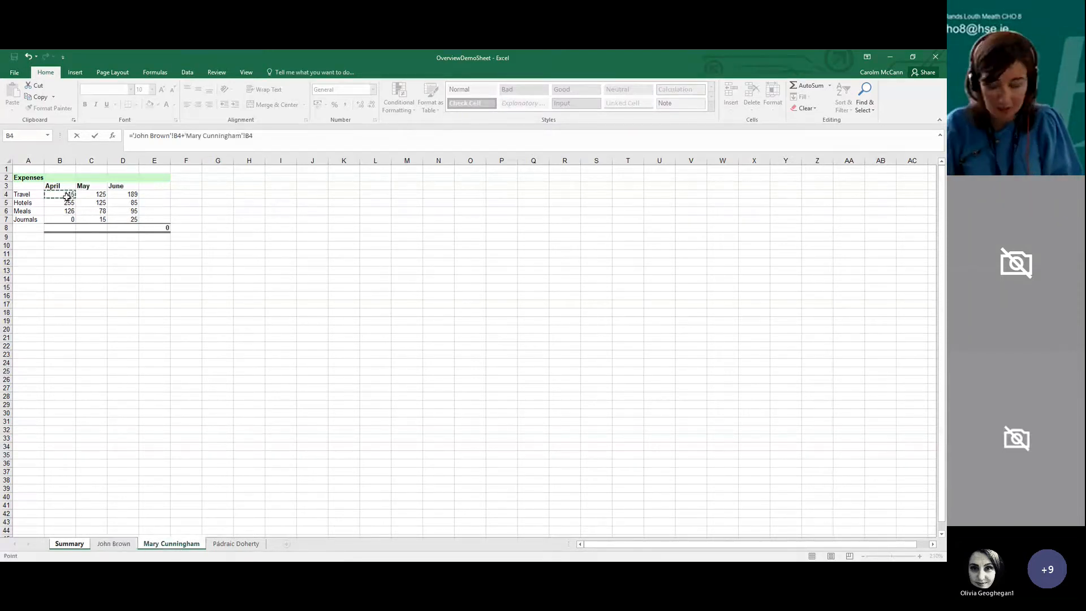
text(+)
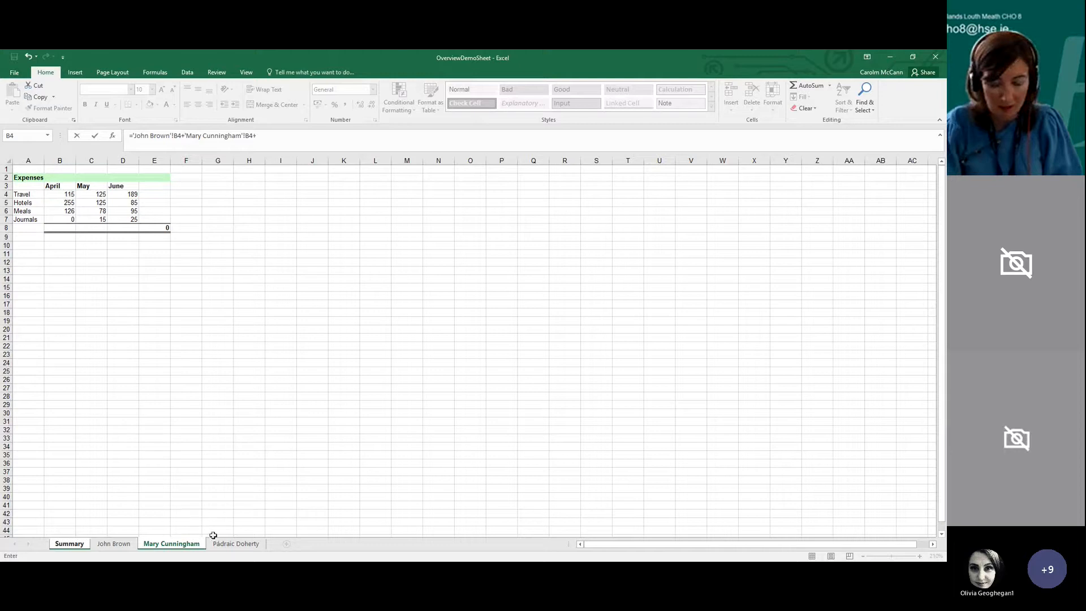
click(229, 544)
click(67, 196)
key(Return)
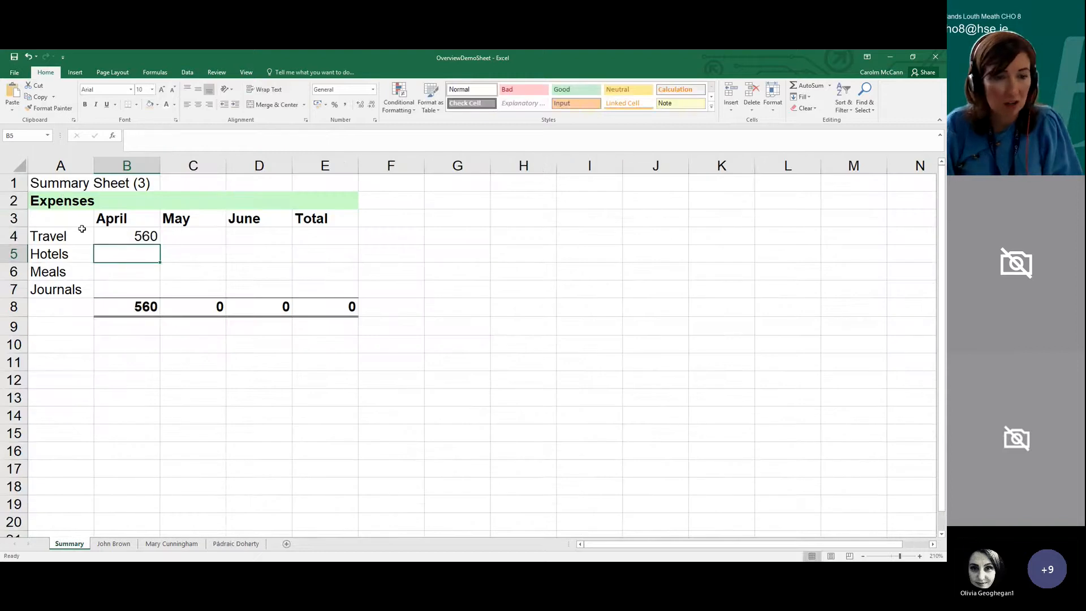
Fill the B4 formula across to D4 and down each month column through row 7 of the Summary sheet
click(113, 232)
drag(160, 245, 266, 242)
click(144, 237)
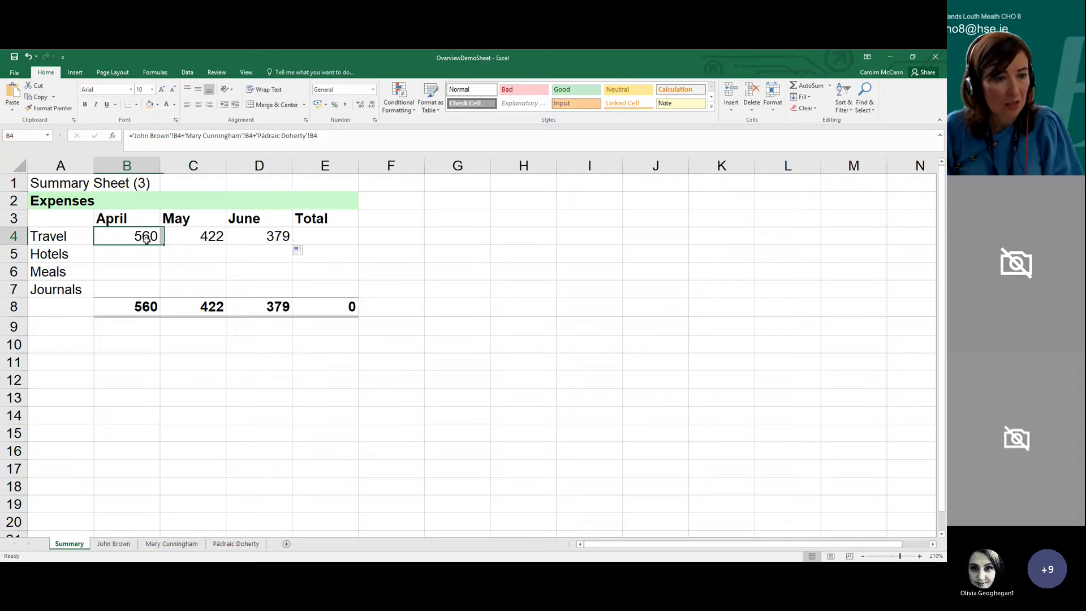
drag(161, 244, 164, 292)
click(216, 239)
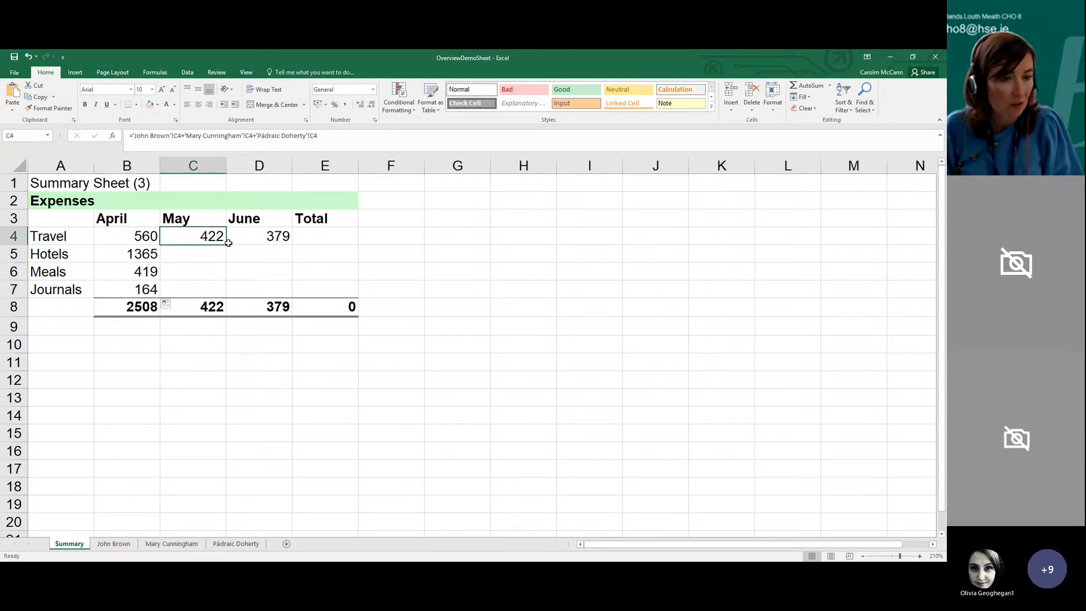
drag(226, 244, 227, 293)
click(280, 239)
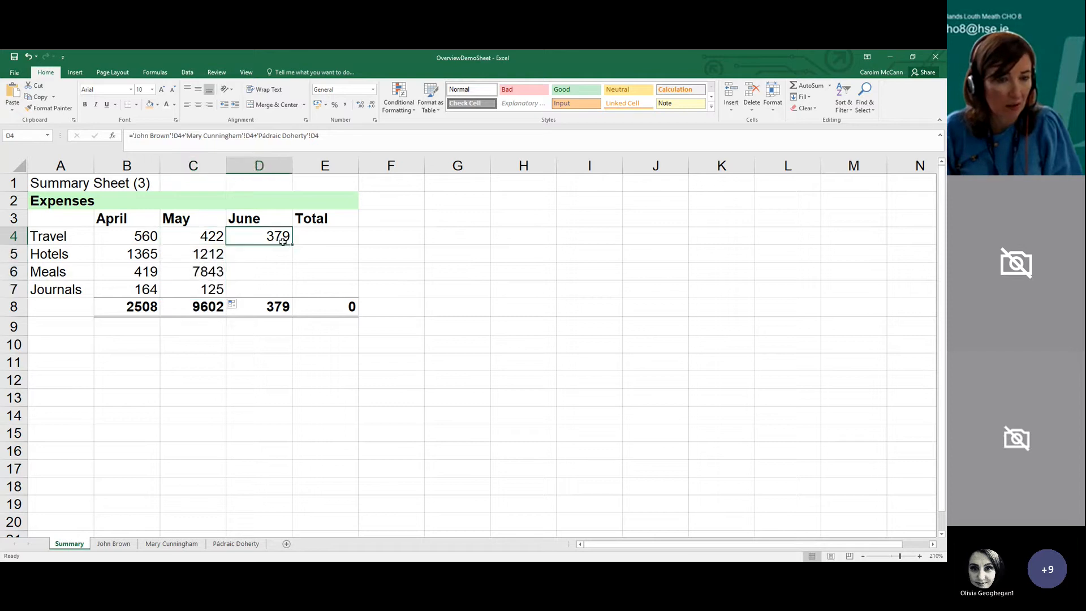
drag(292, 247, 292, 294)
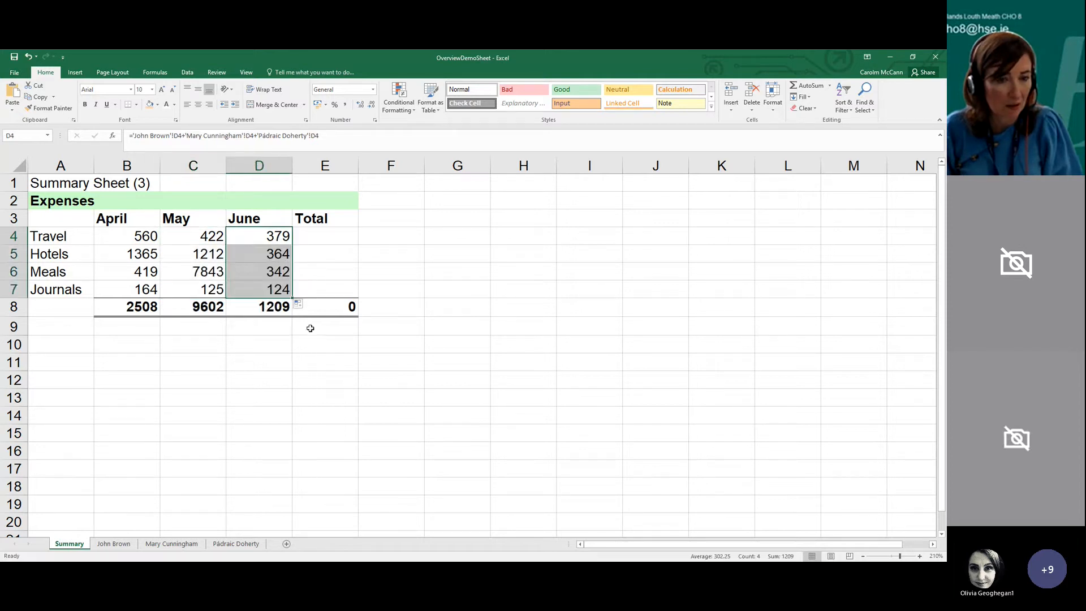
click(328, 506)
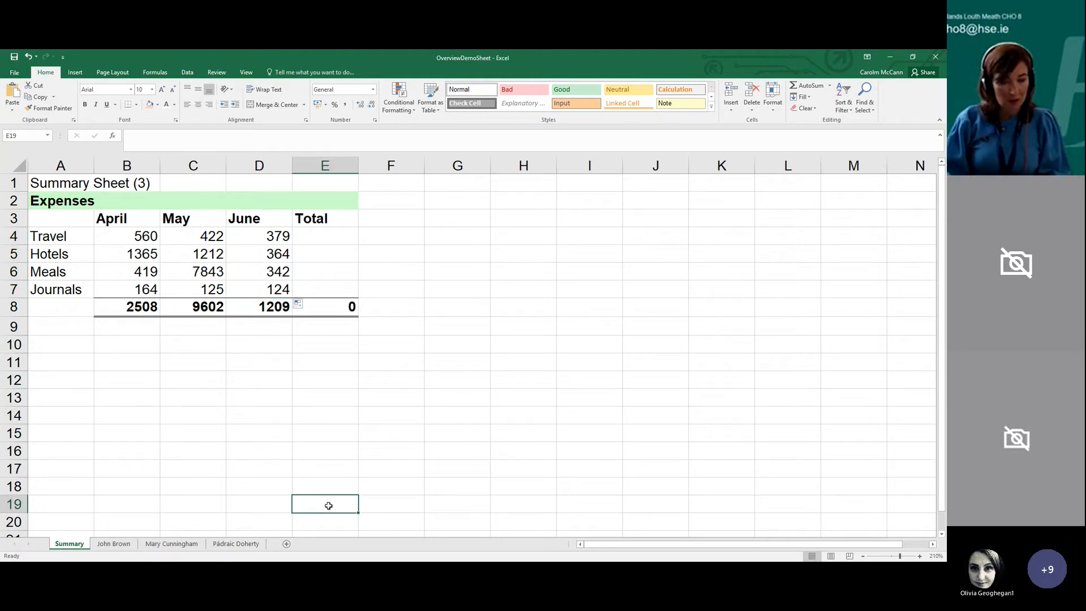
click(274, 433)
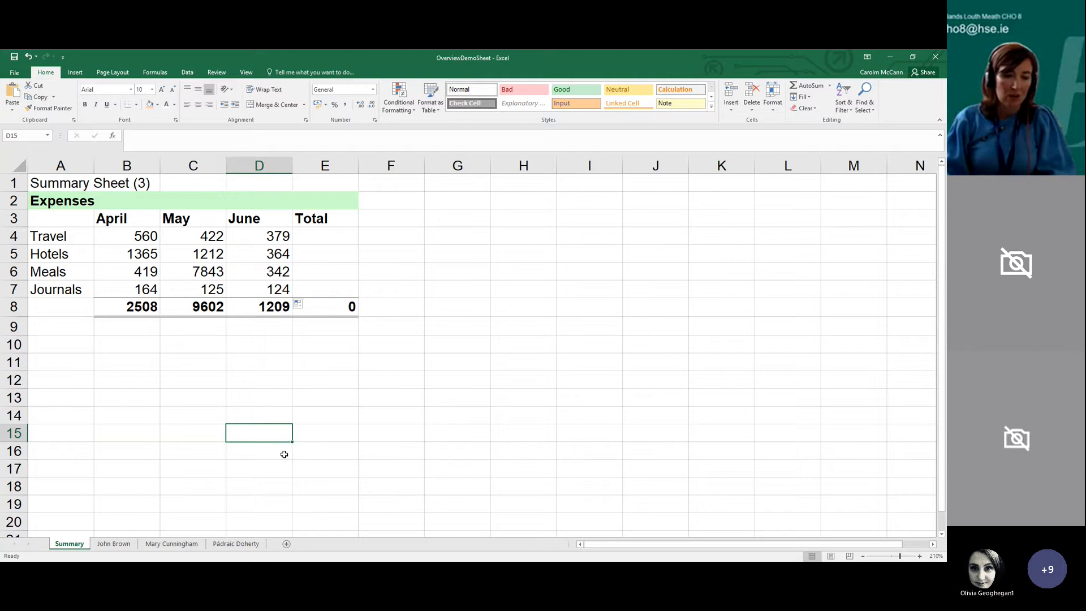
Add a new worksheet, rename it Copy, and move it to the end of the sheet order
click(287, 544)
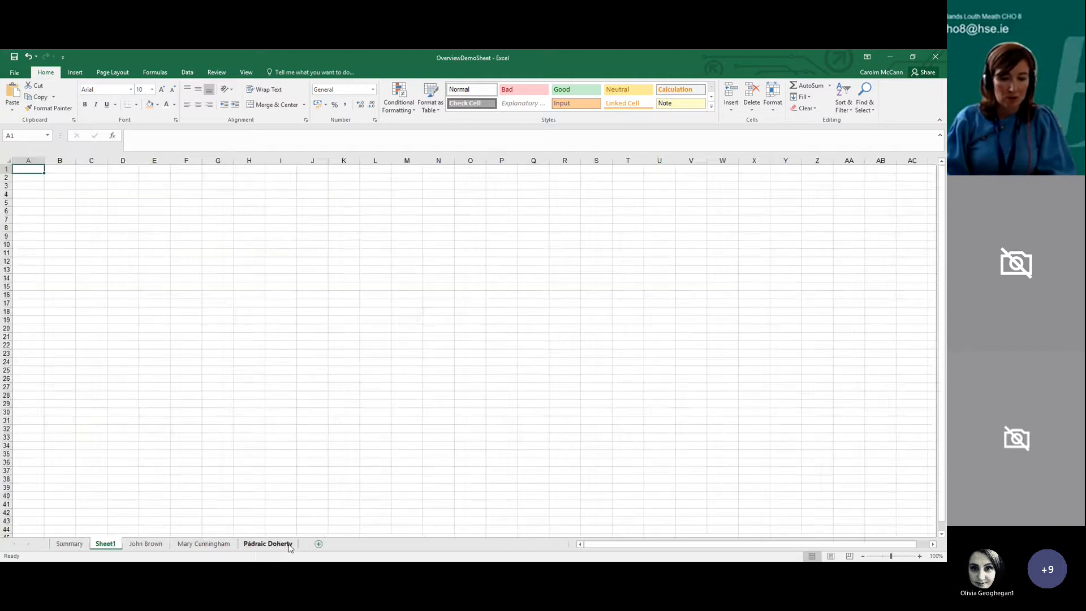
drag(109, 543, 145, 536)
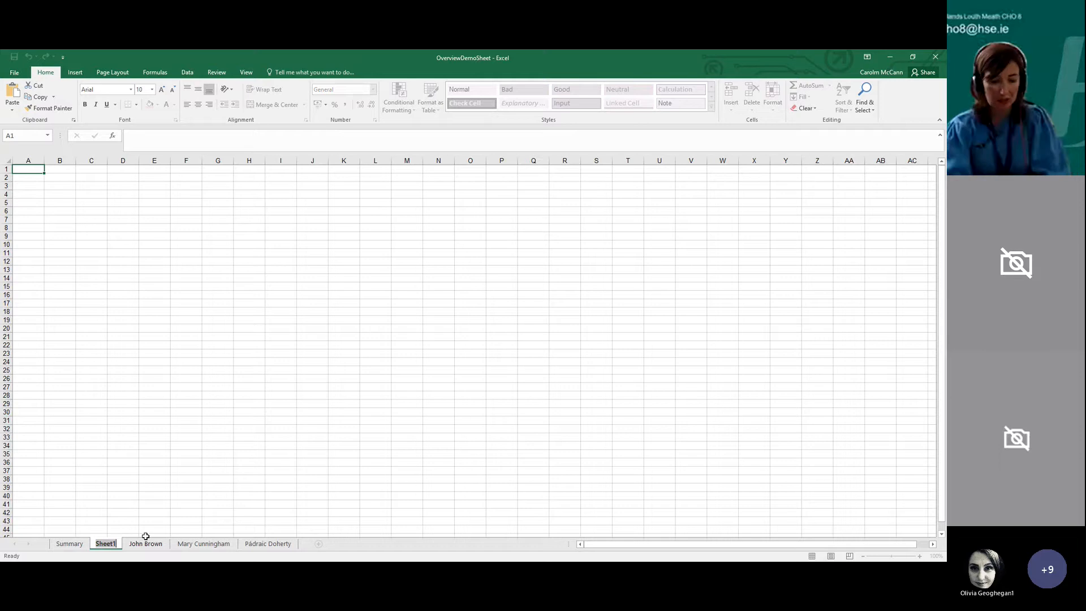
text(Cop)
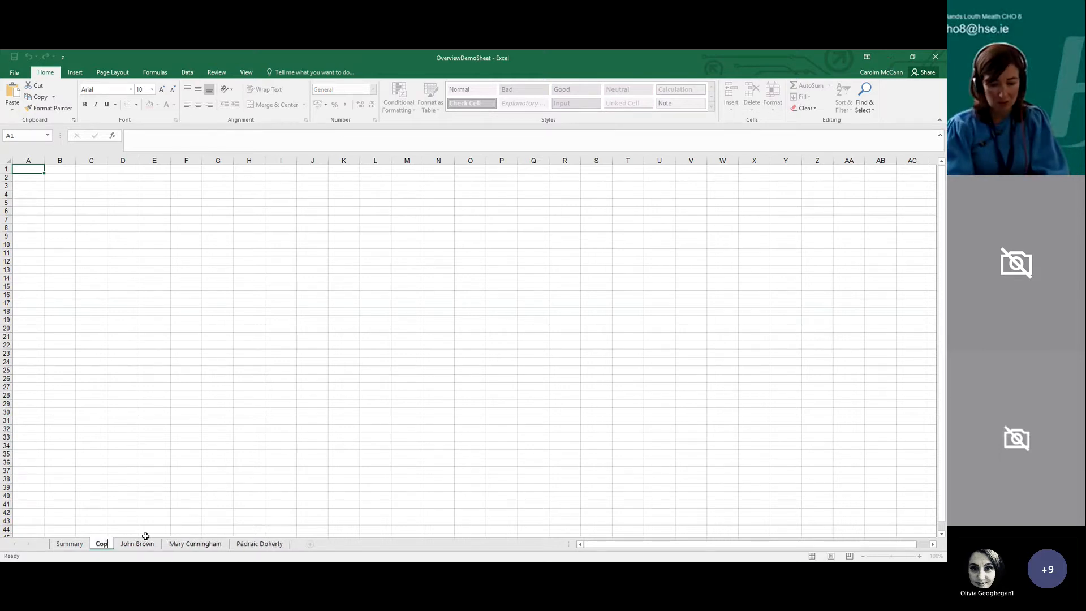
text(y)
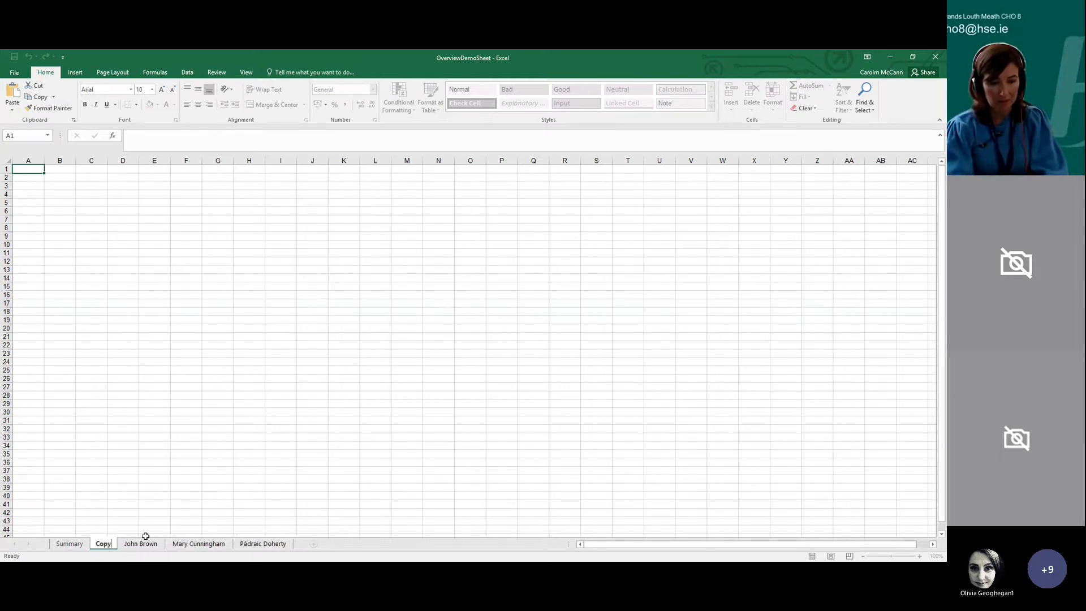
click(155, 504)
drag(105, 544, 296, 545)
Enter the heading Names in F2 of the third individual's sheet
click(238, 543)
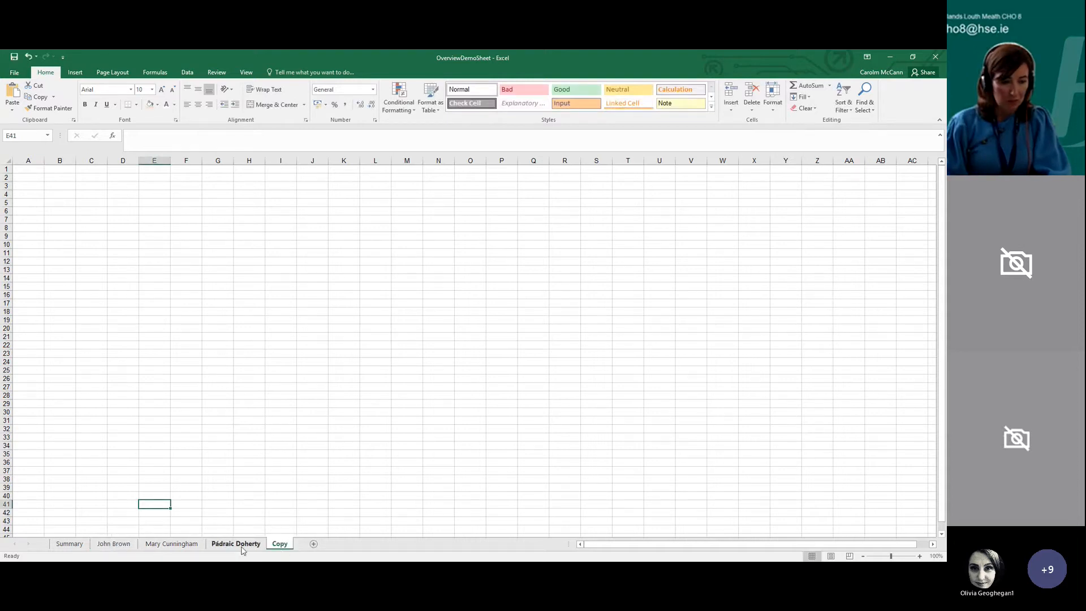
click(221, 496)
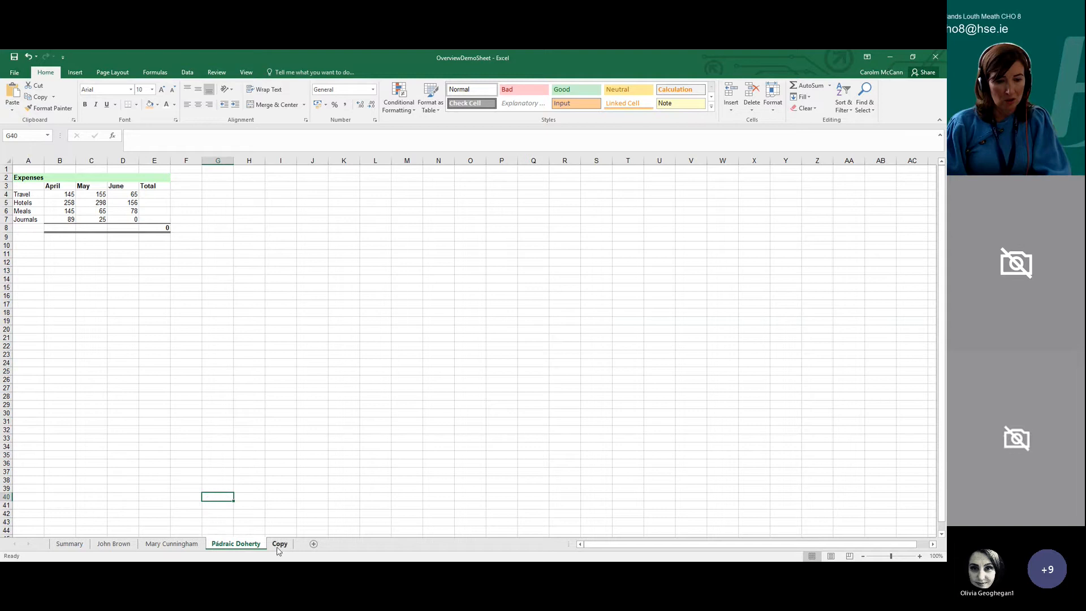
click(192, 178)
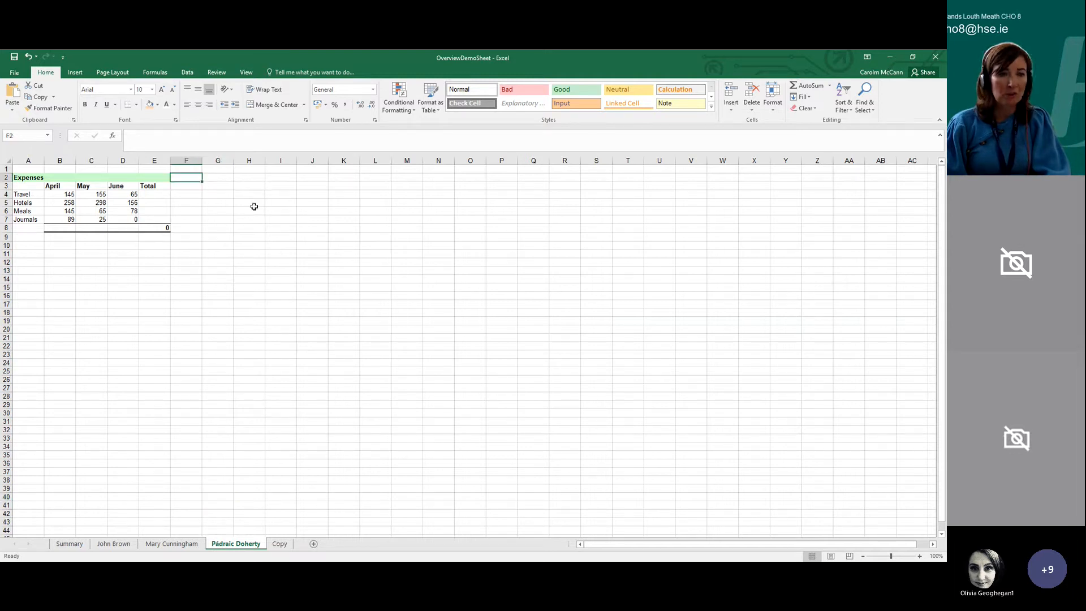
text(Name)
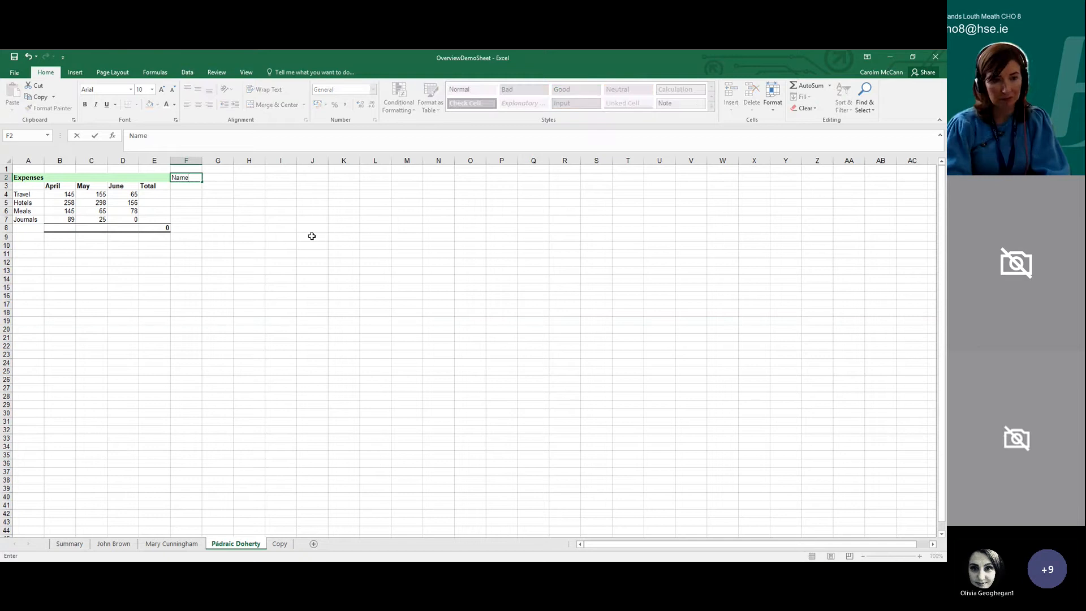
text(s)
key(Return)
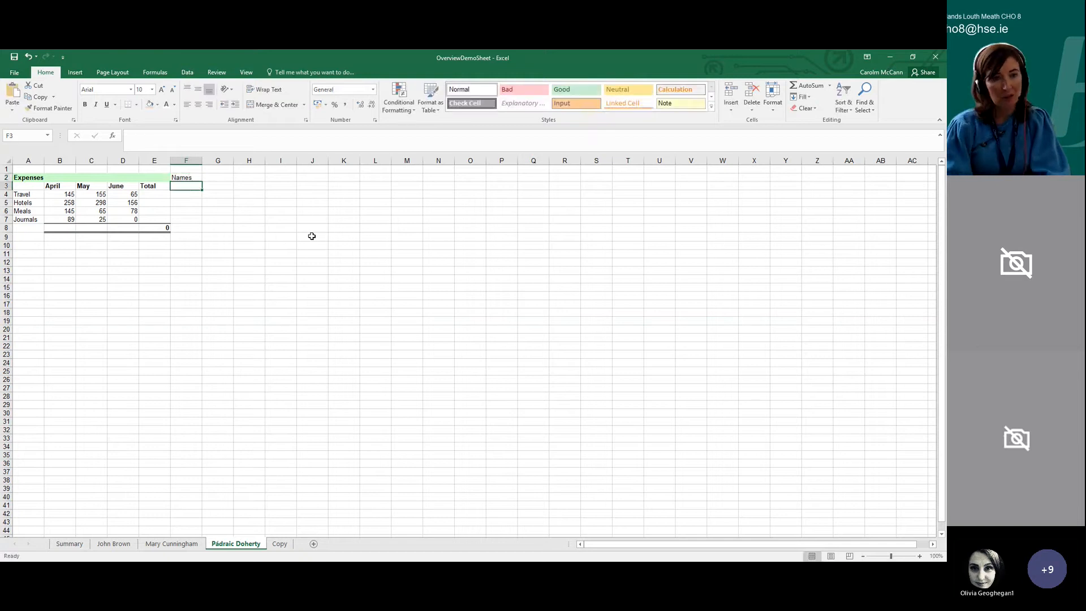
Enter the heading Names in C2 of the Copy sheet
click(281, 545)
click(84, 177)
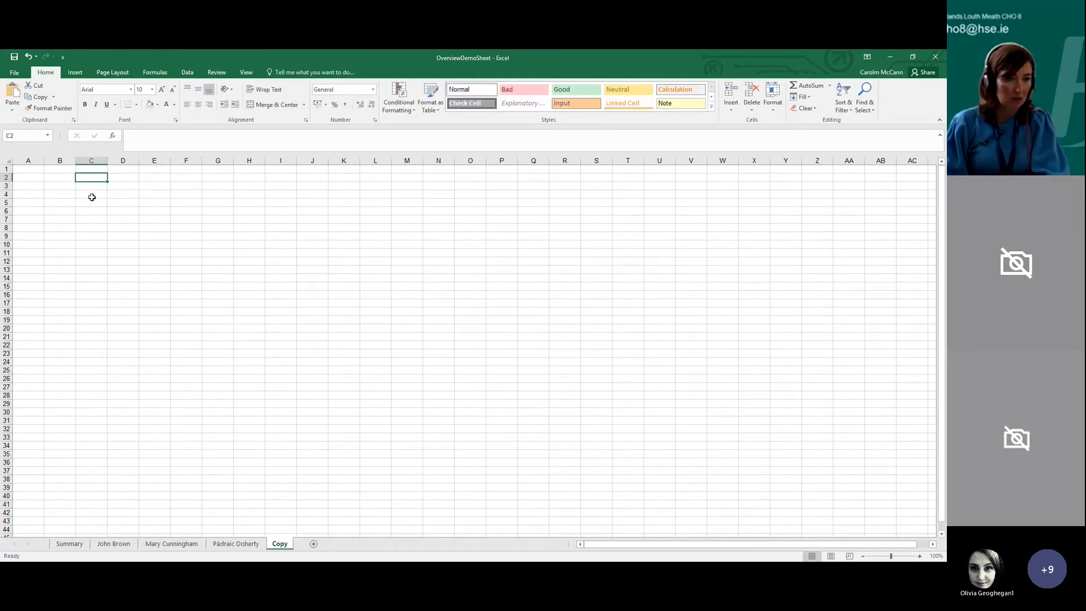
text(Nam,e)
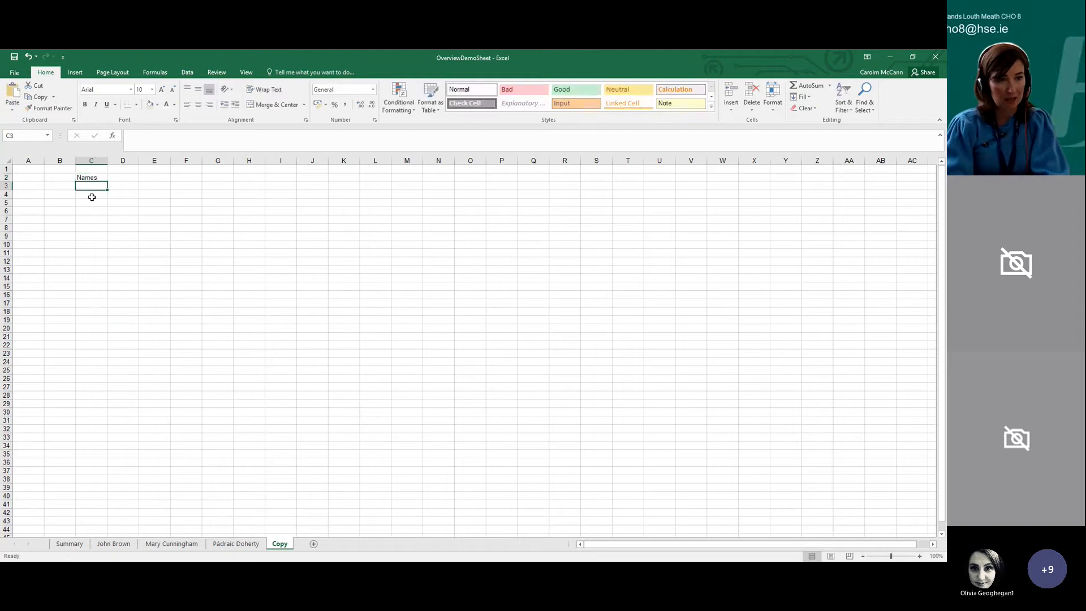
Apply a light blue fill to cell C3 of the Copy sheet
click(236, 545)
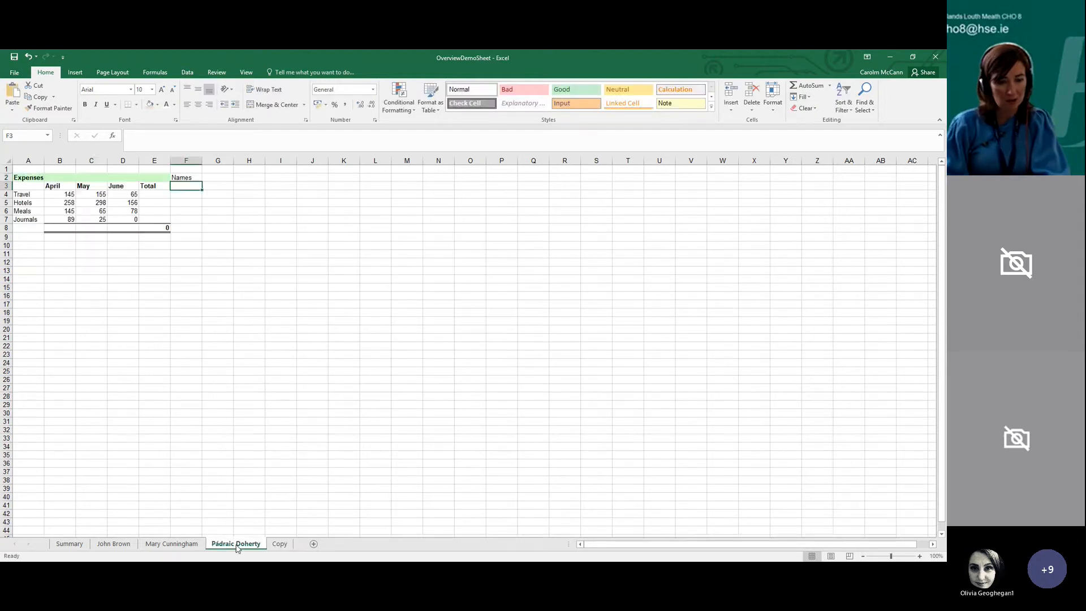
click(187, 193)
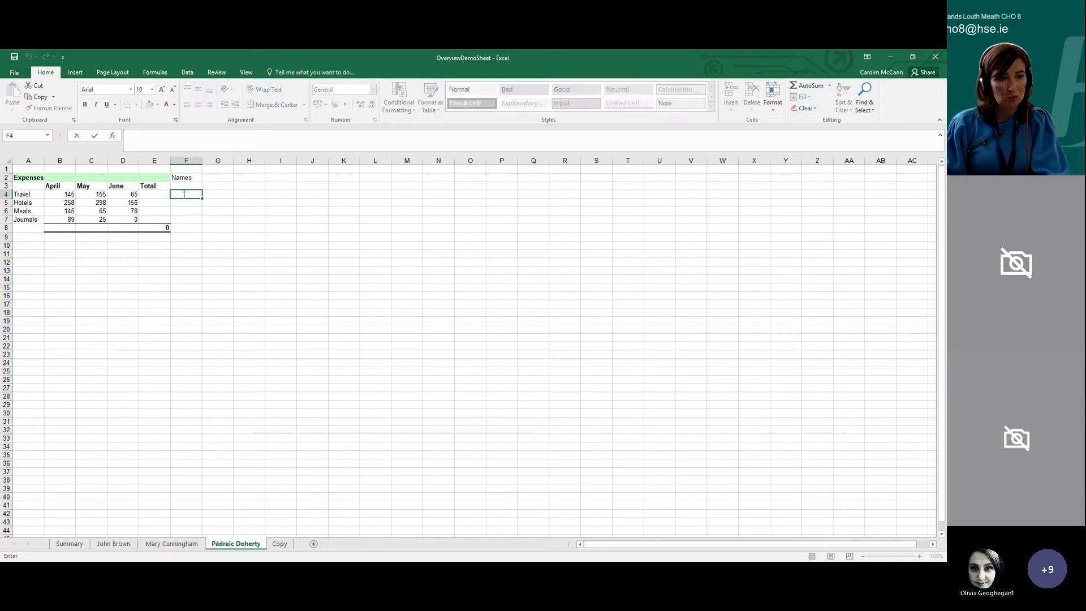
click(283, 547)
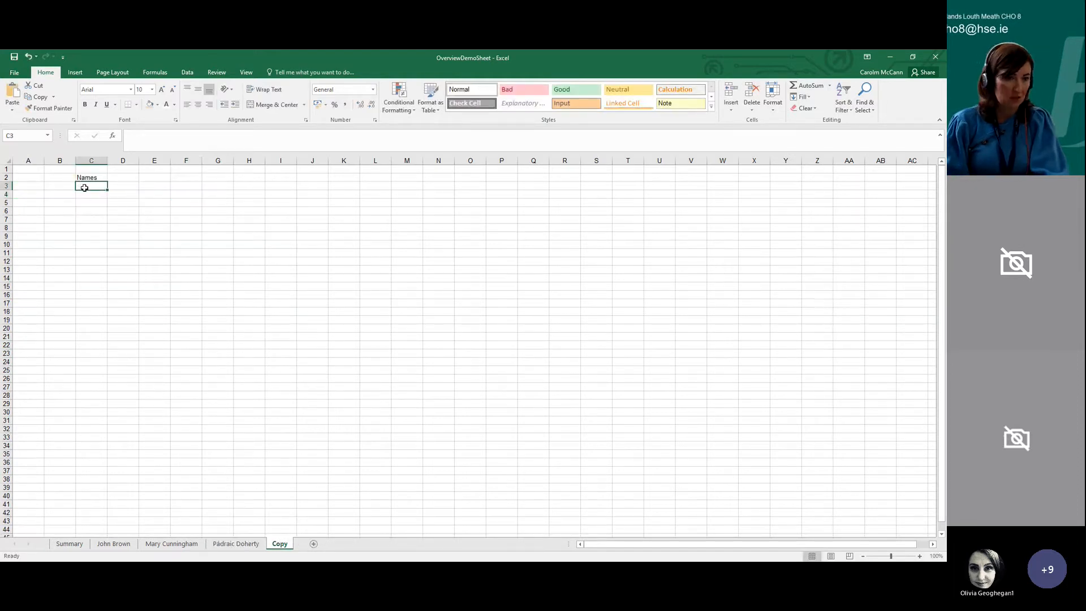
click(157, 104)
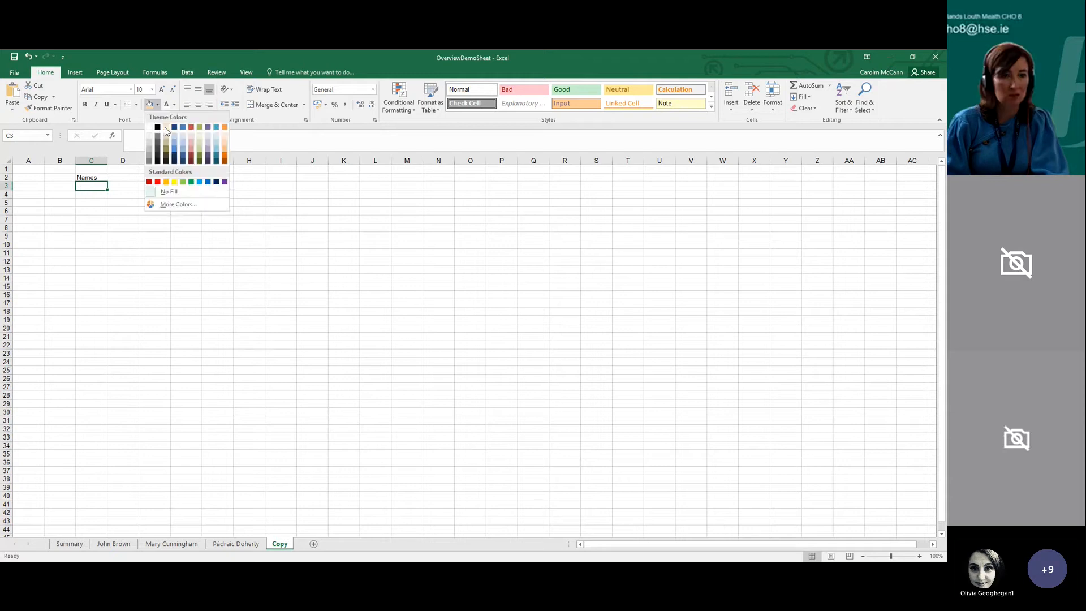
click(175, 141)
Apply the same light blue fill to cells F4:F7 of the third individual's sheet
click(235, 543)
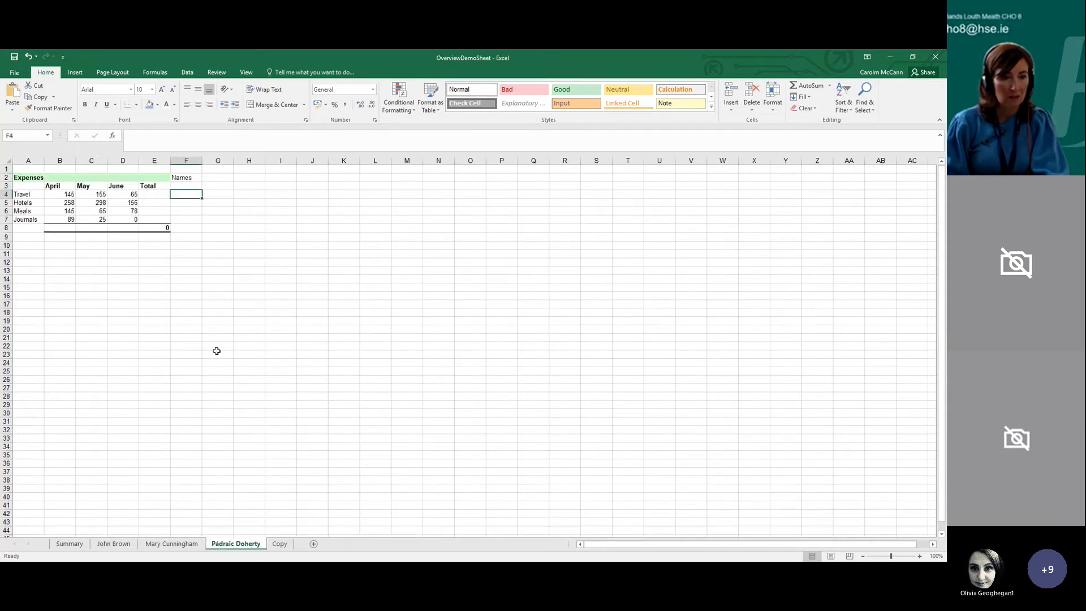
drag(183, 195, 189, 219)
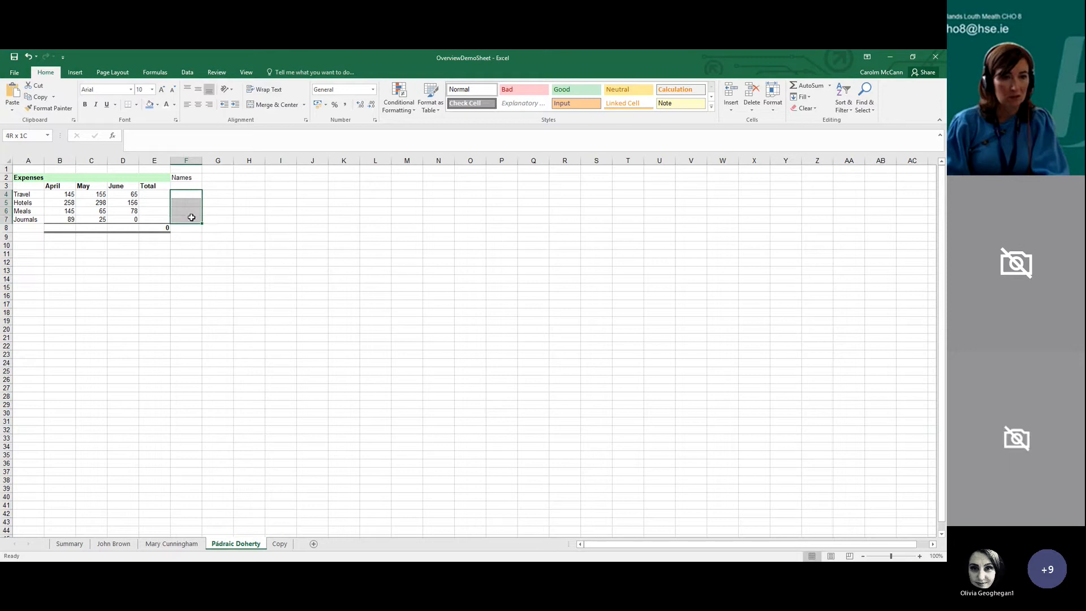
click(147, 107)
click(243, 226)
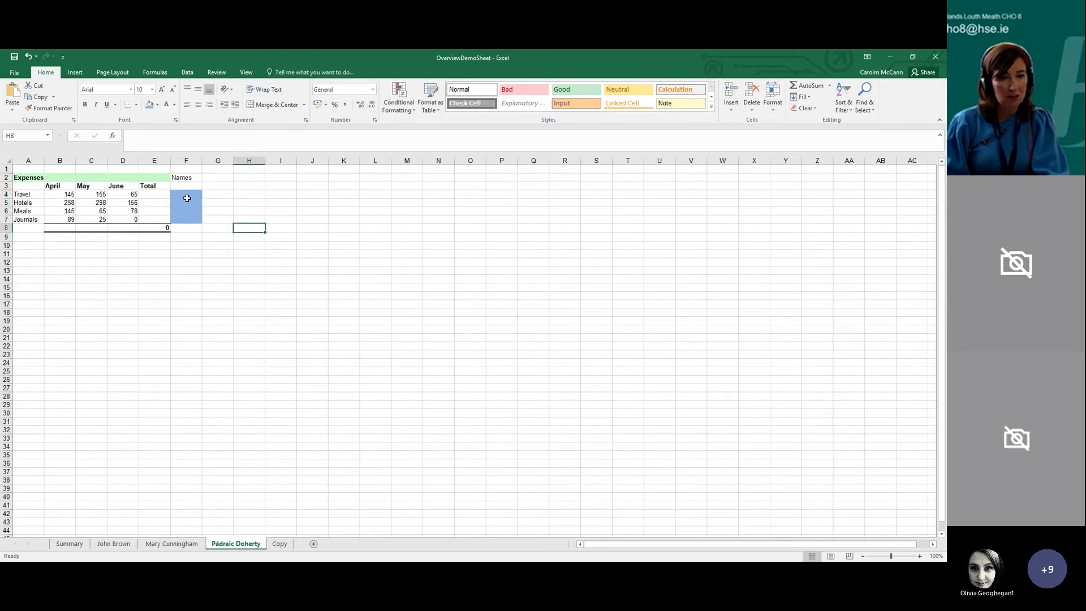
click(187, 196)
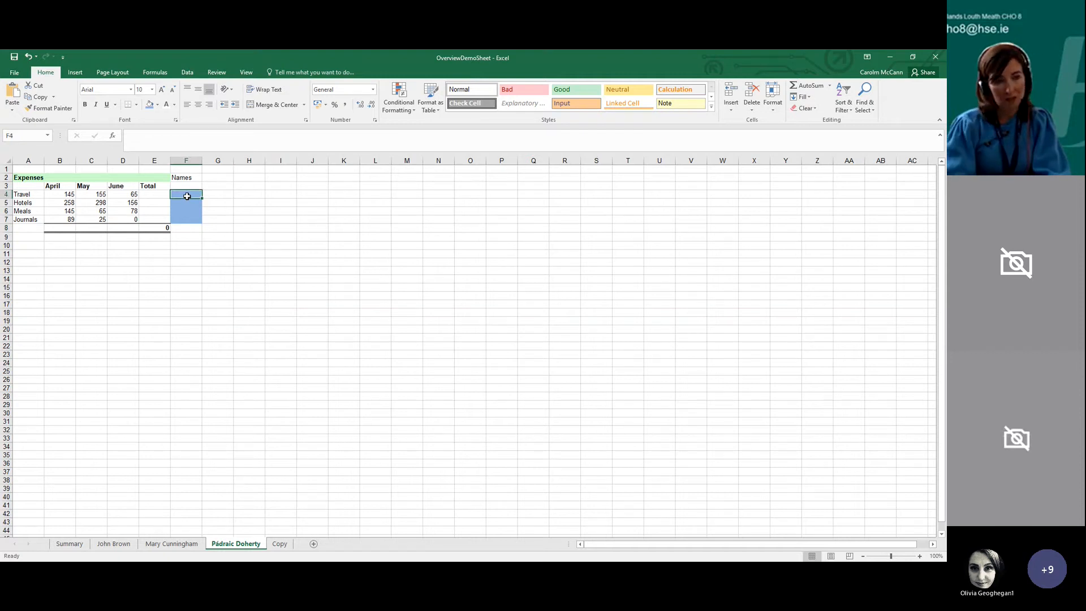
text(=)
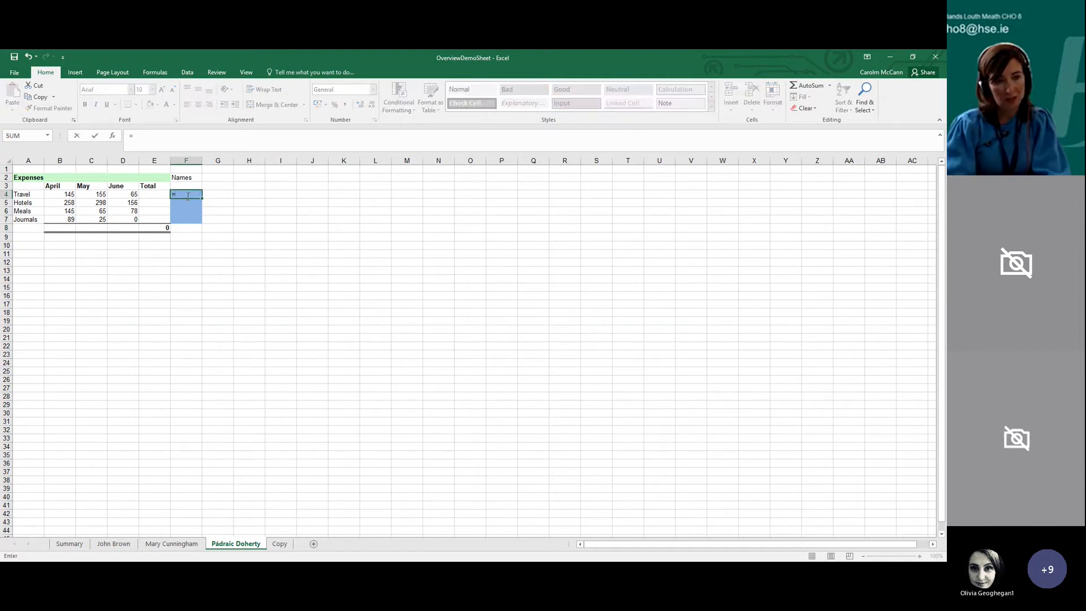
key(BackSpace)
Link cell C3 of the Copy sheet to cell F4 of the third individual's sheet with a cross-sheet formula
click(279, 543)
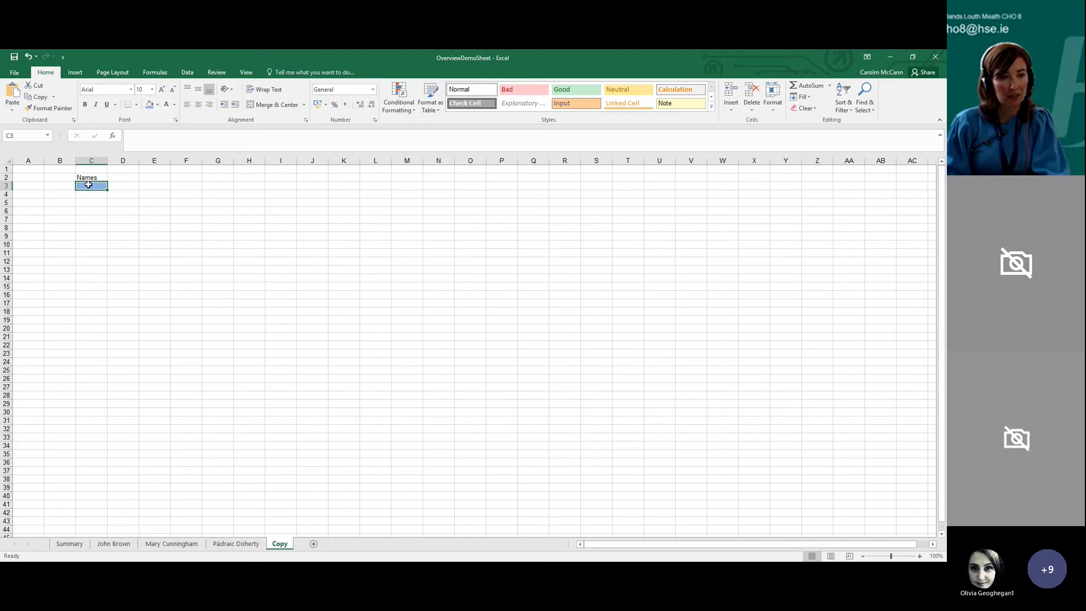
text(=)
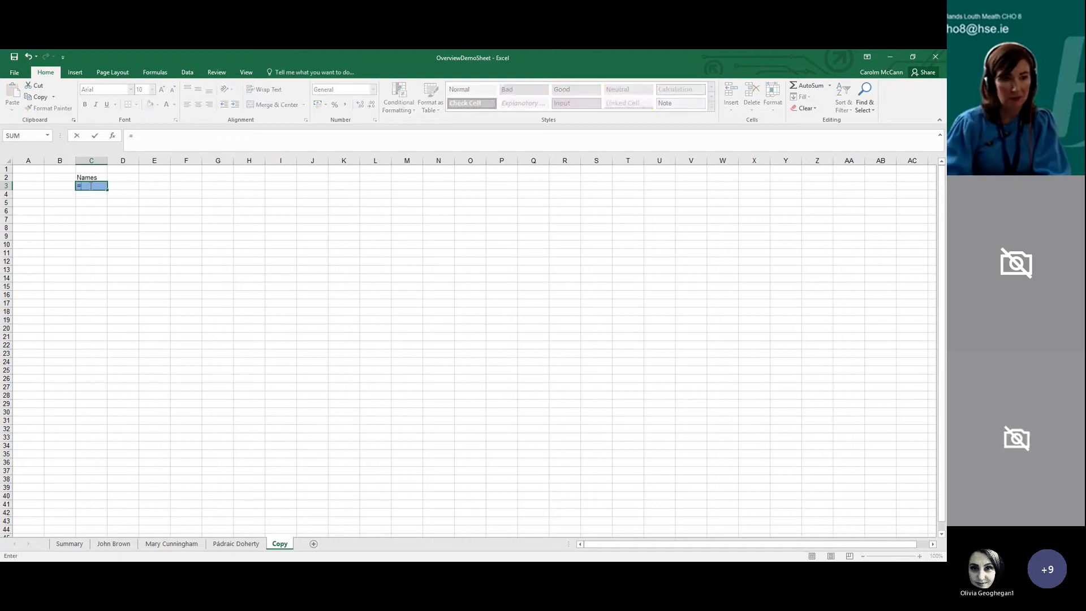
click(234, 543)
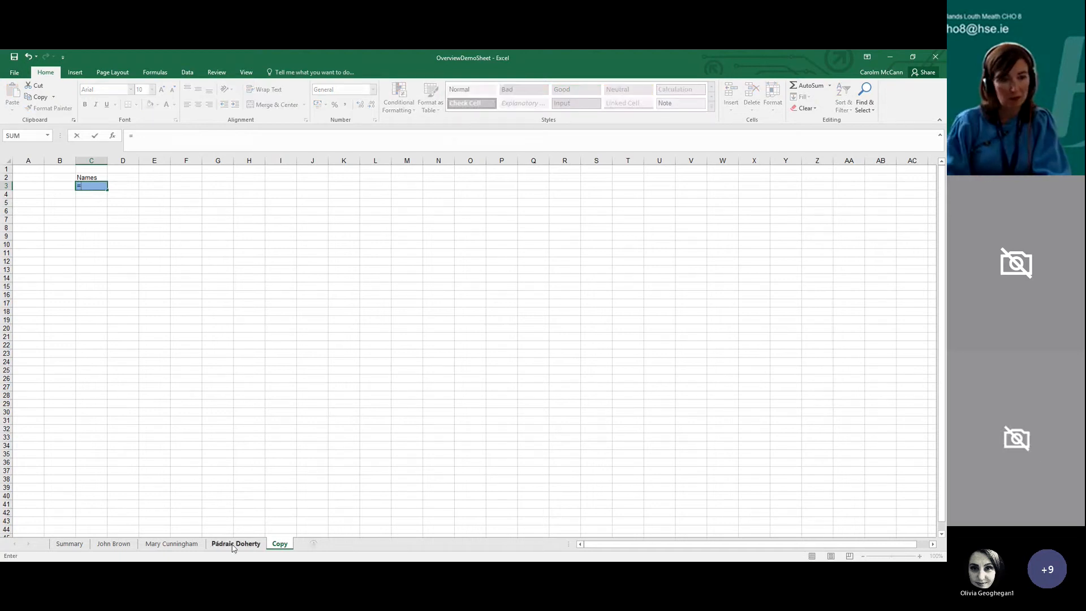
click(185, 196)
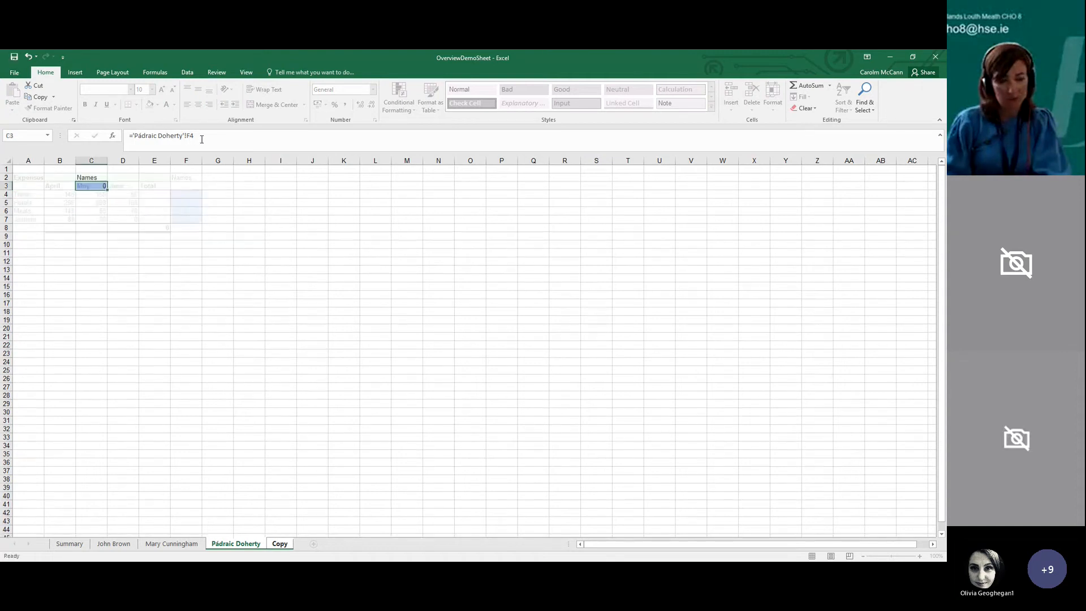
key(Return)
click(104, 186)
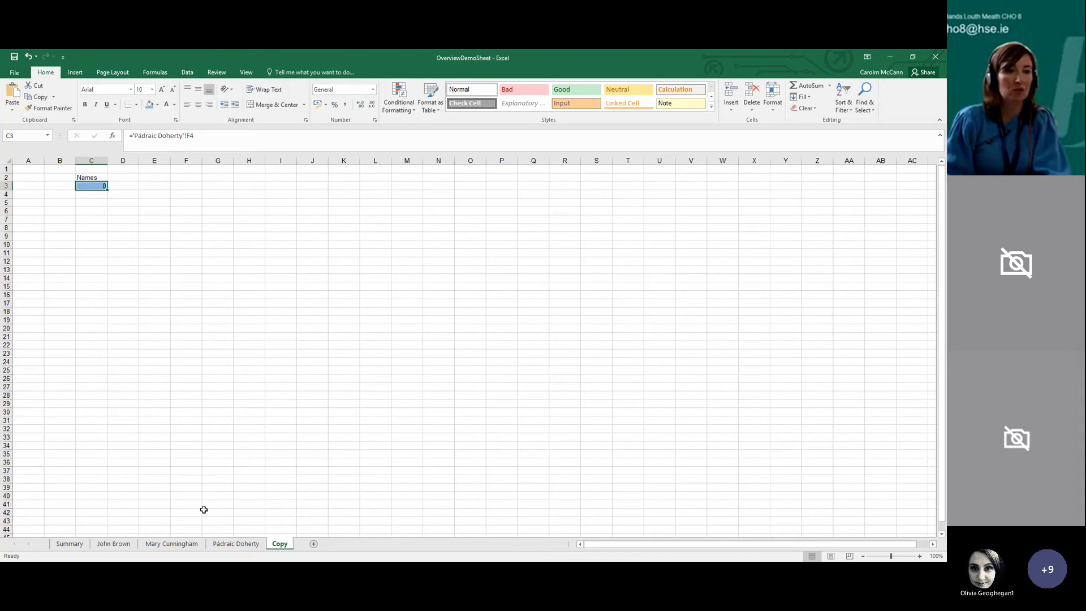
Enter a first name in F4 of the third individual's sheet and check the linked cell on the Copy sheet
click(235, 543)
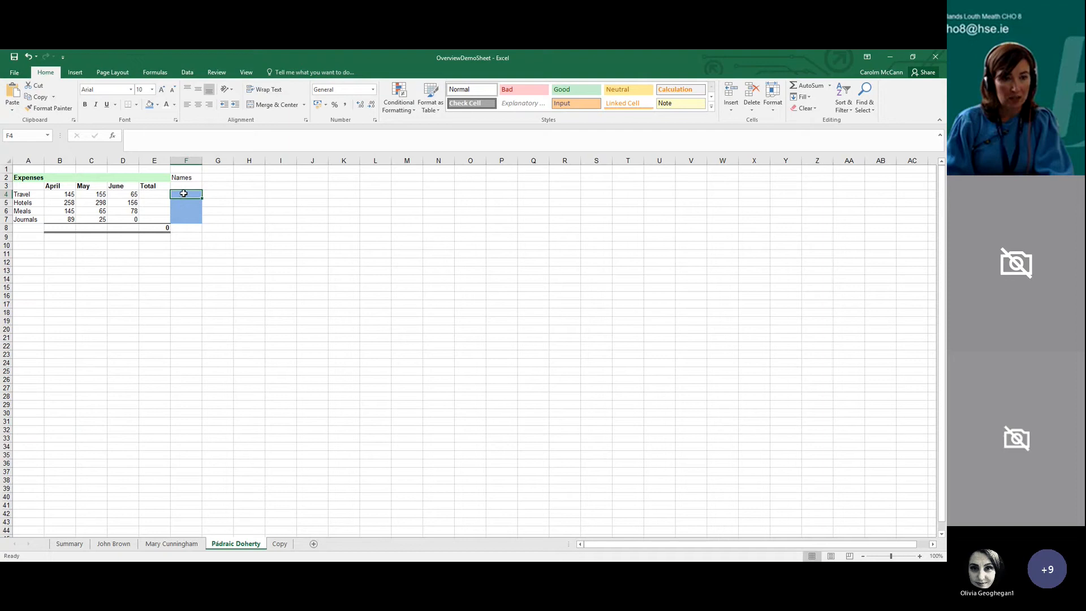
text(Carol)
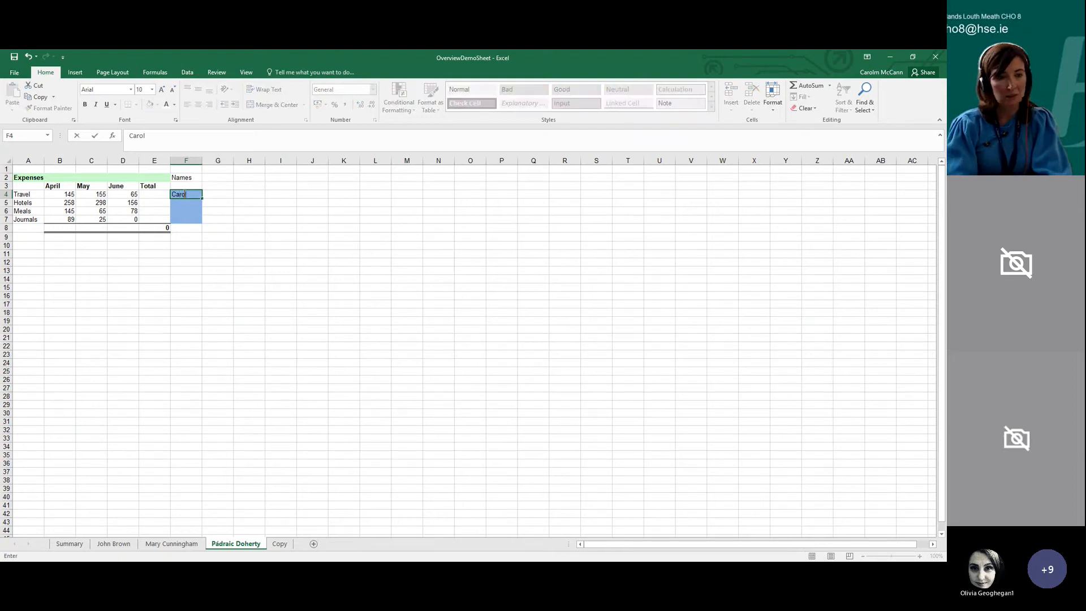
key(Return)
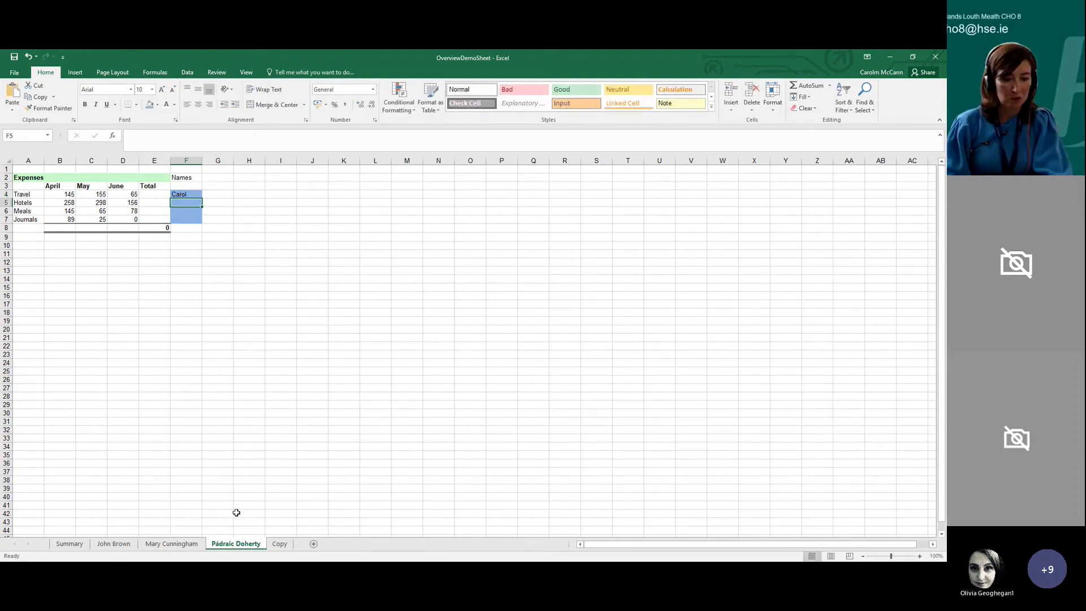
click(281, 544)
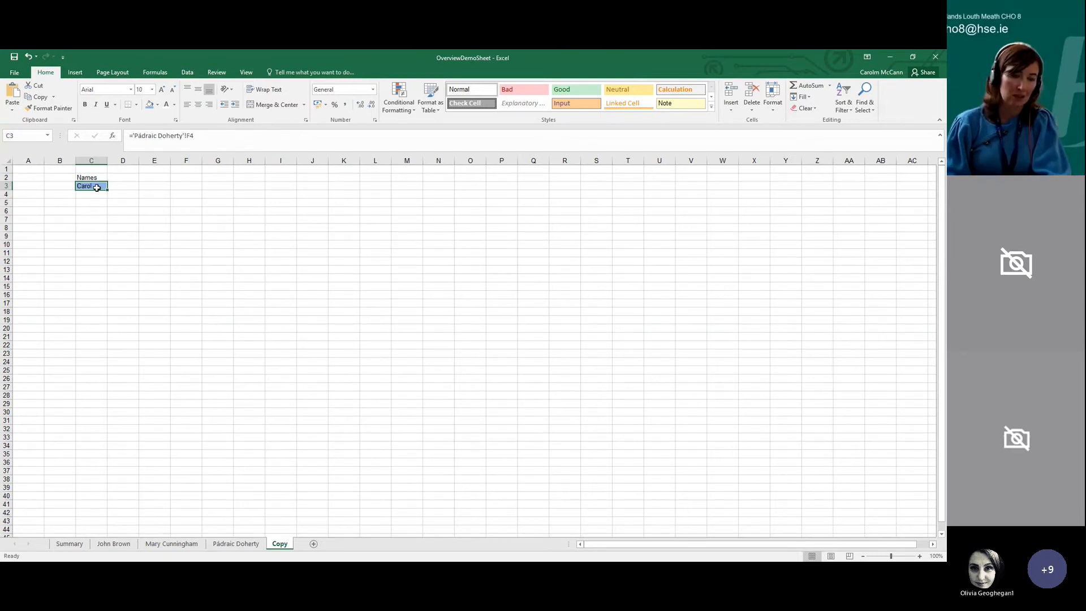
click(218, 541)
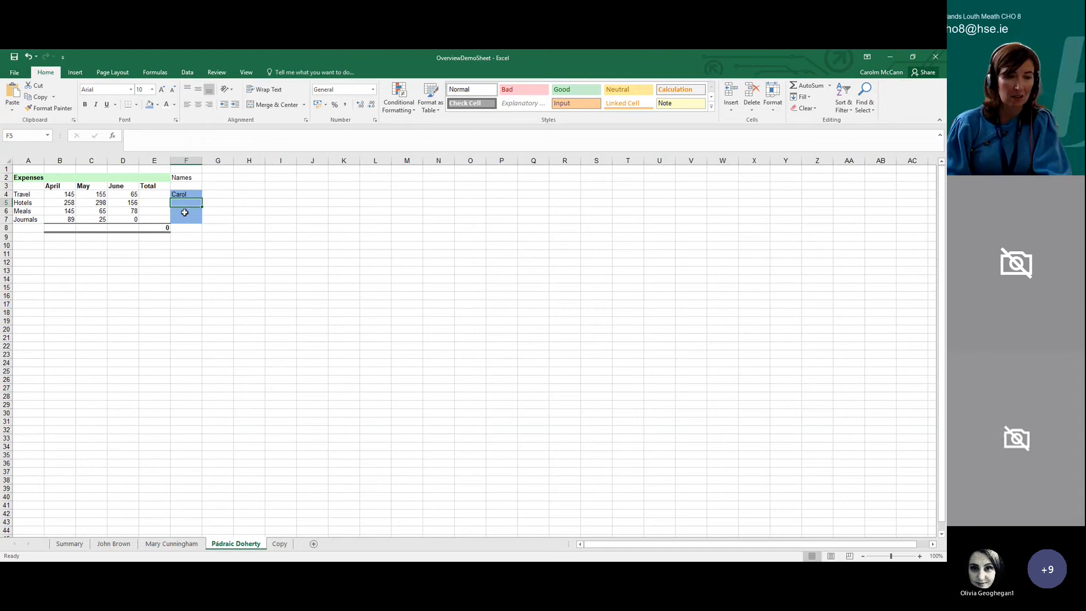
Clear and re-enter the Copy sheet's C3 formula referencing F4 of the third individual's sheet, and fill it down through C8
click(279, 542)
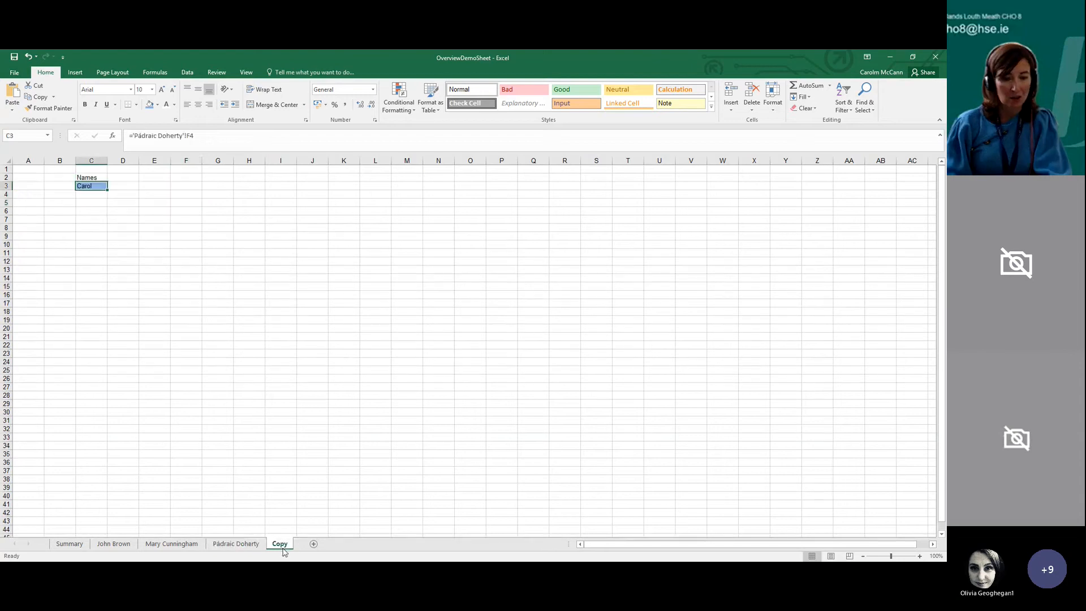
key(Delete)
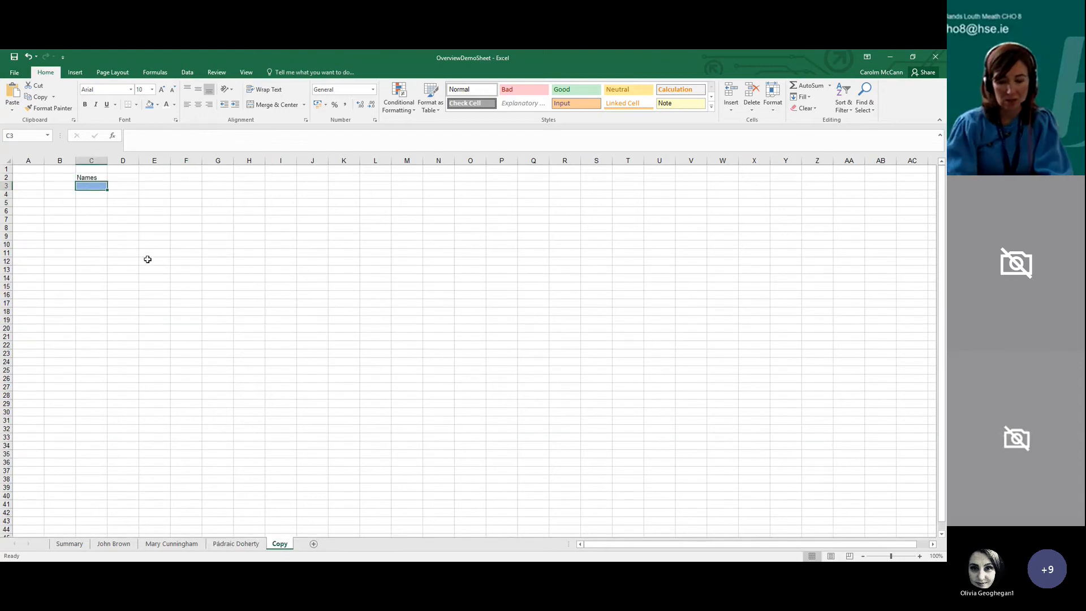
text(=)
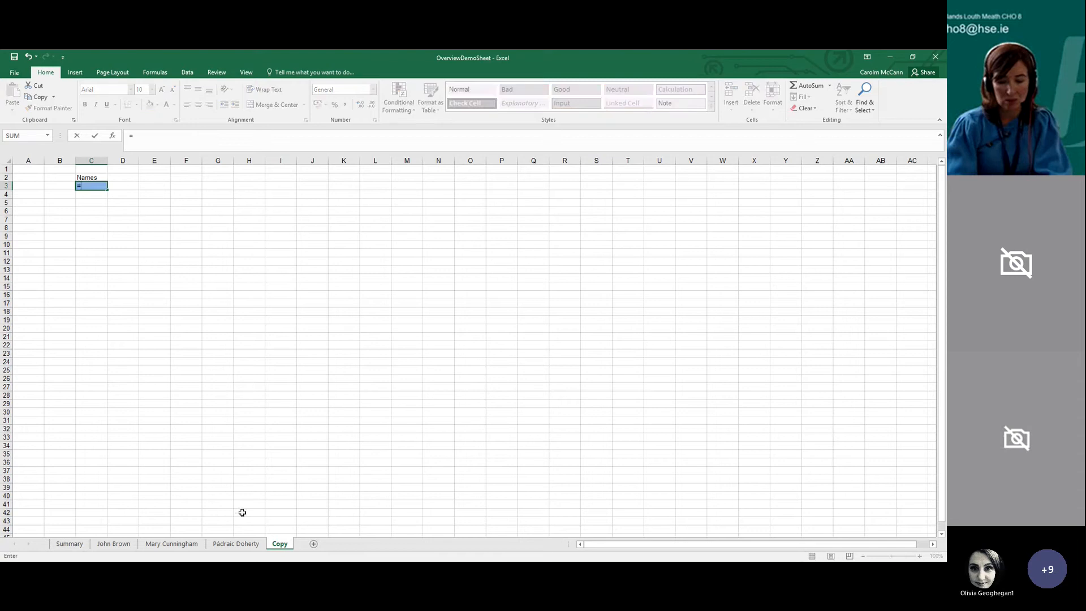
click(252, 543)
drag(185, 194, 187, 219)
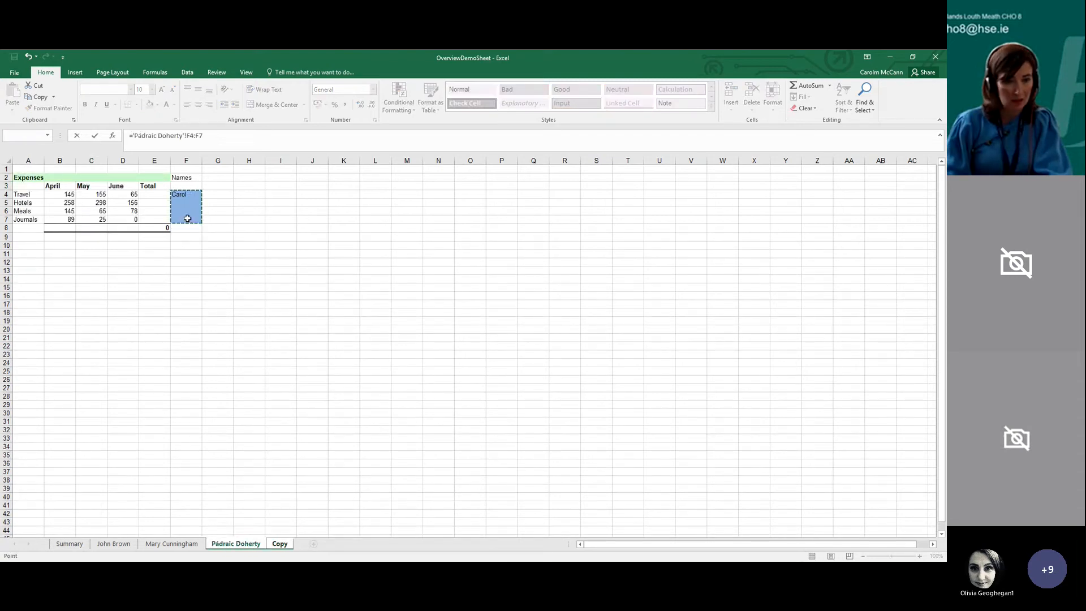
click(191, 196)
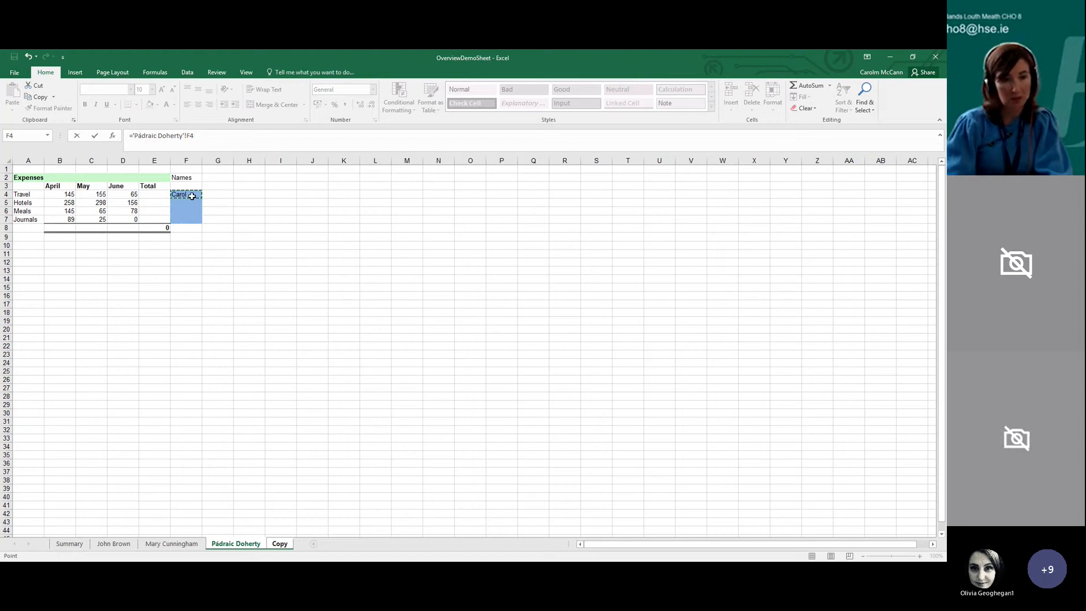
key(Return)
click(105, 185)
drag(108, 188, 107, 234)
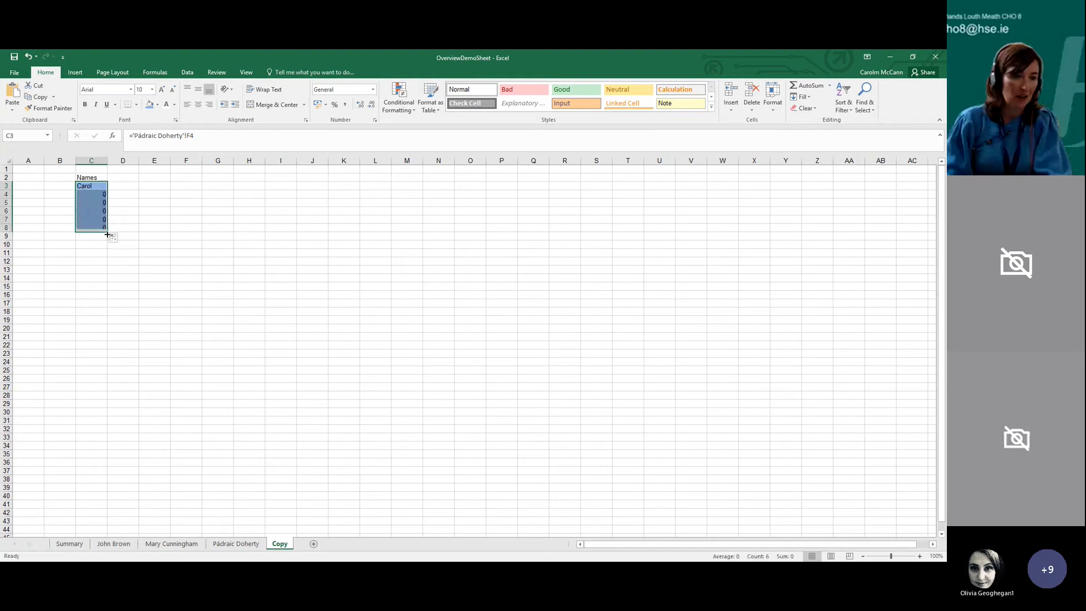
Enter two more first names in F5 and F6 of the third individual's sheet
click(242, 543)
key(Return)
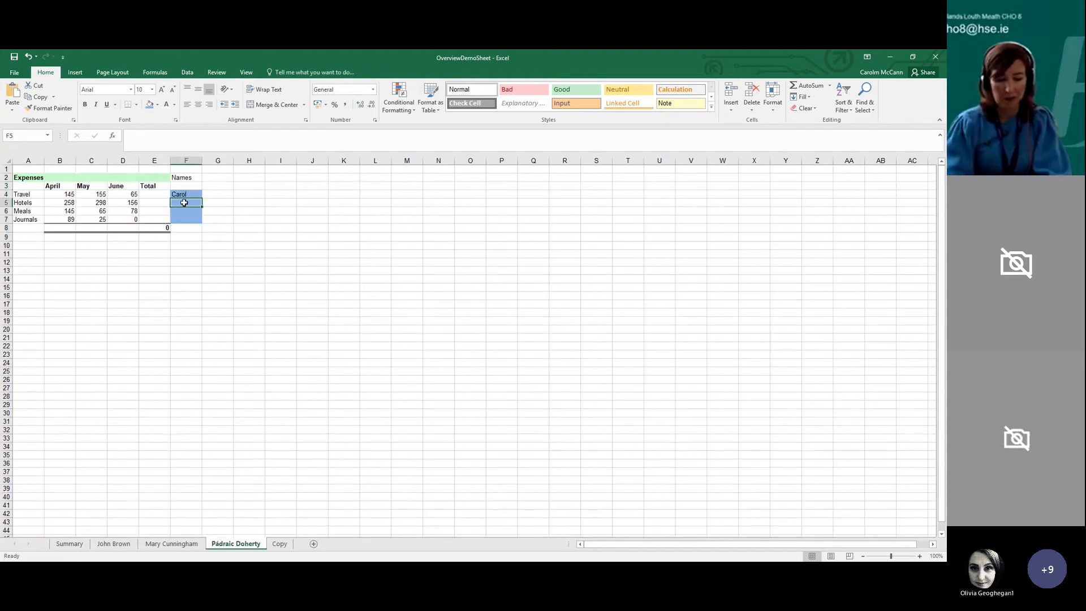
text(Aine)
key(Return)
text(Olio)
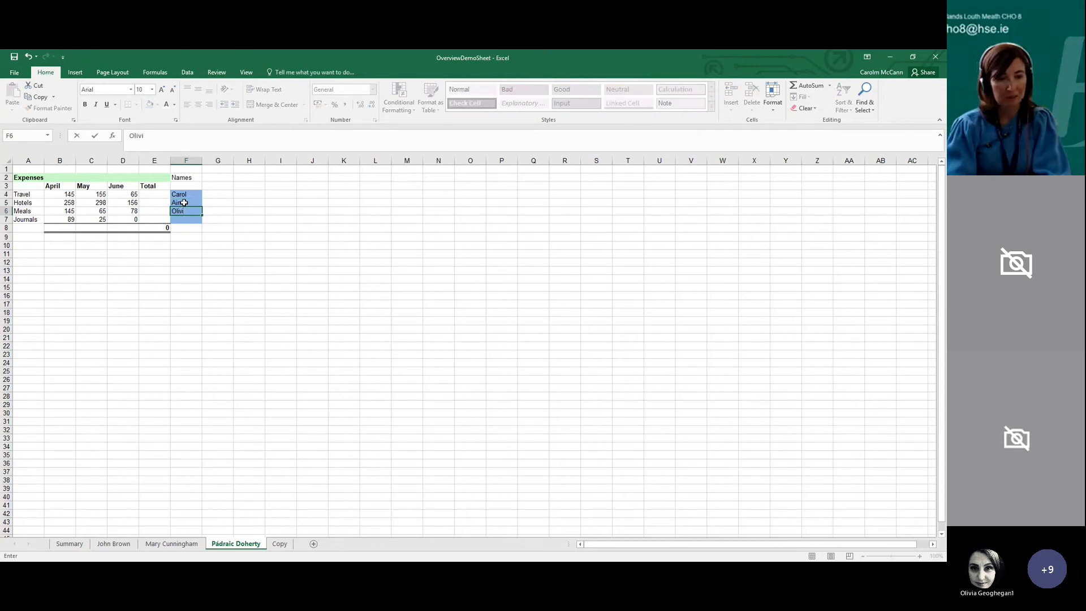
text(a)
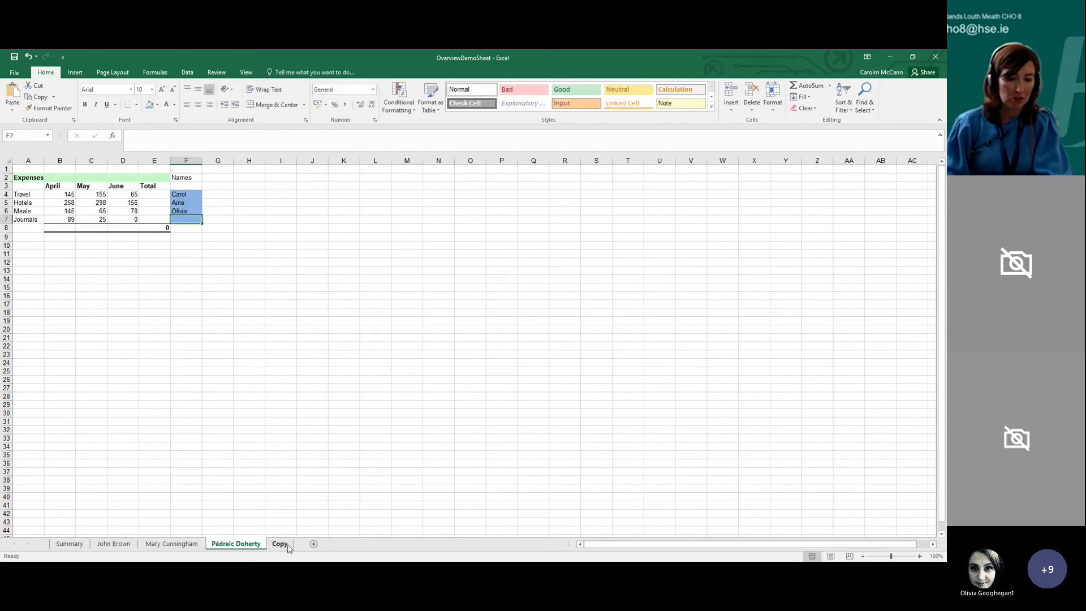
key(Return)
Compare the linked Names column on the Copy sheet with the source names on the third individual's sheet
click(282, 544)
click(268, 477)
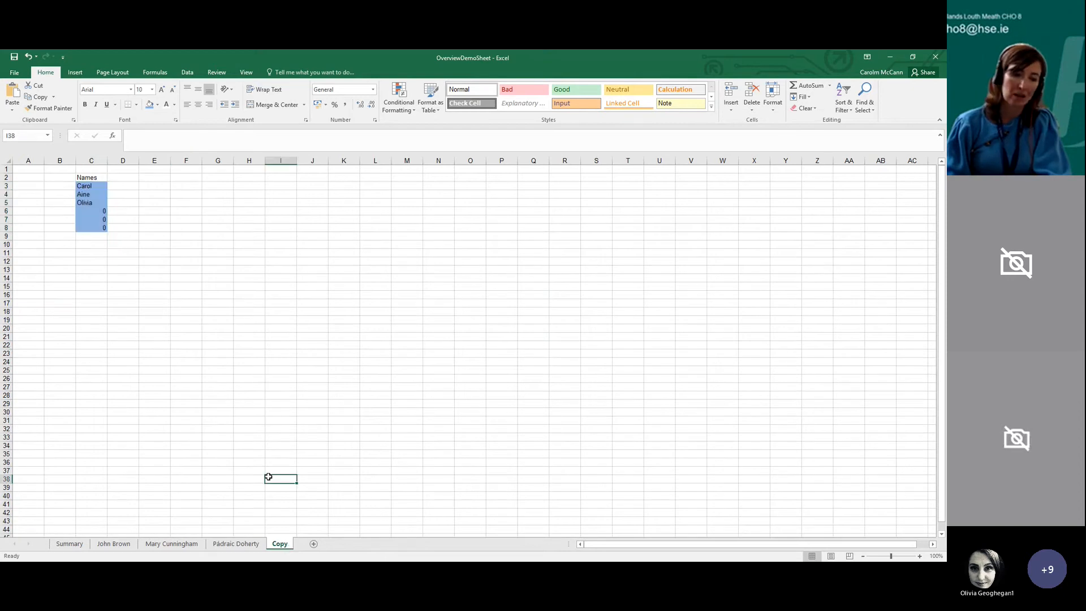
click(247, 543)
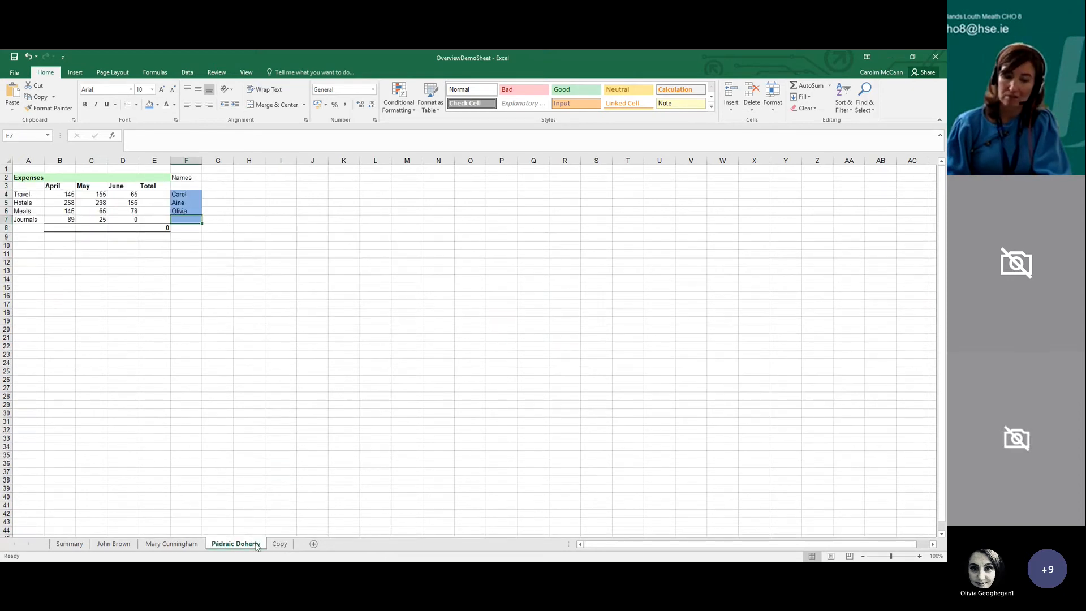
click(280, 543)
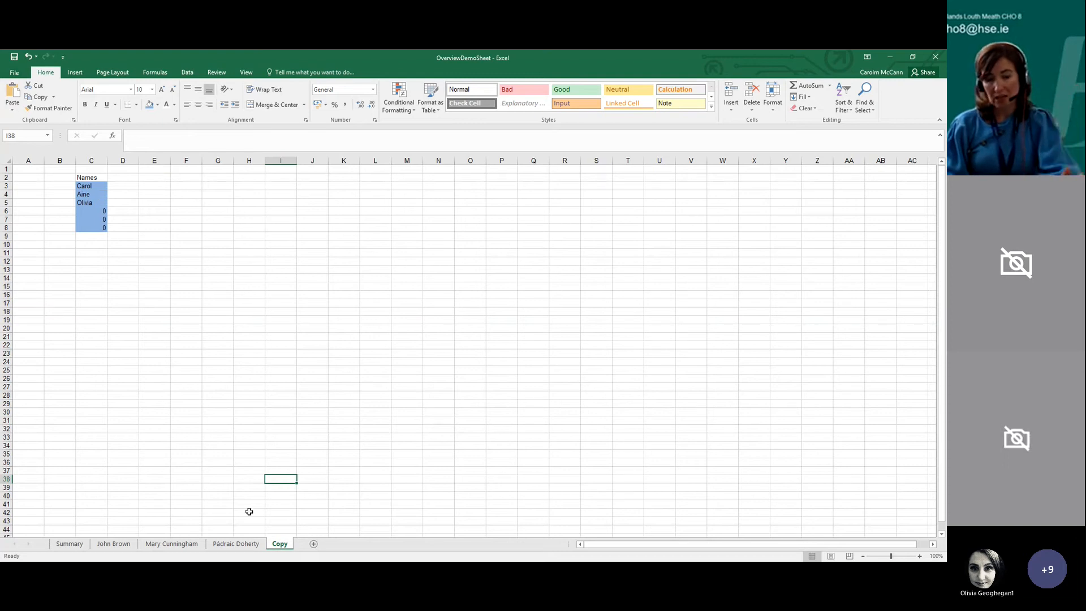
click(246, 545)
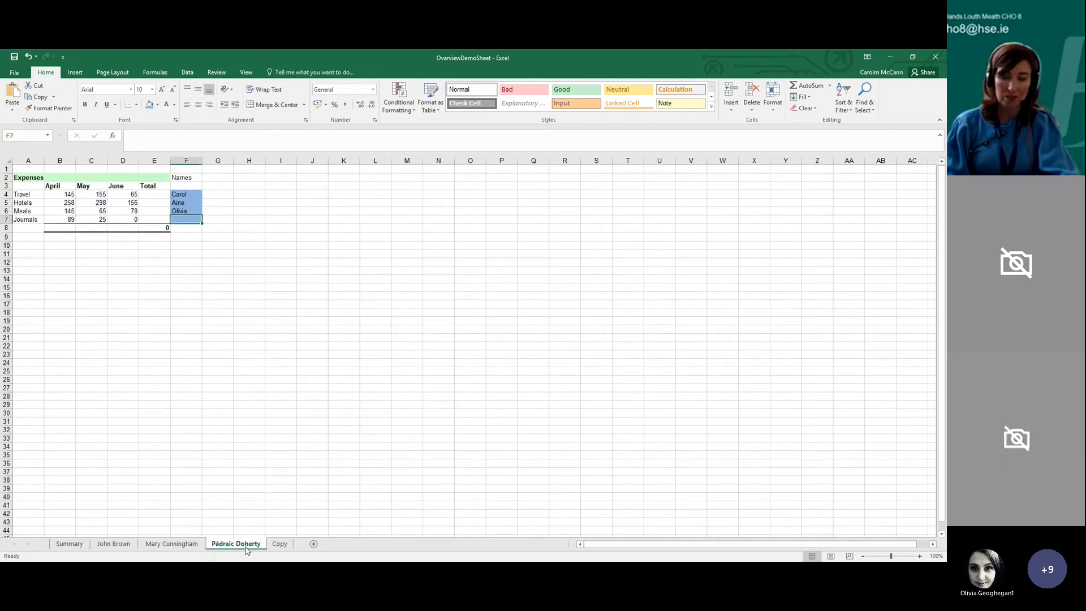
click(279, 545)
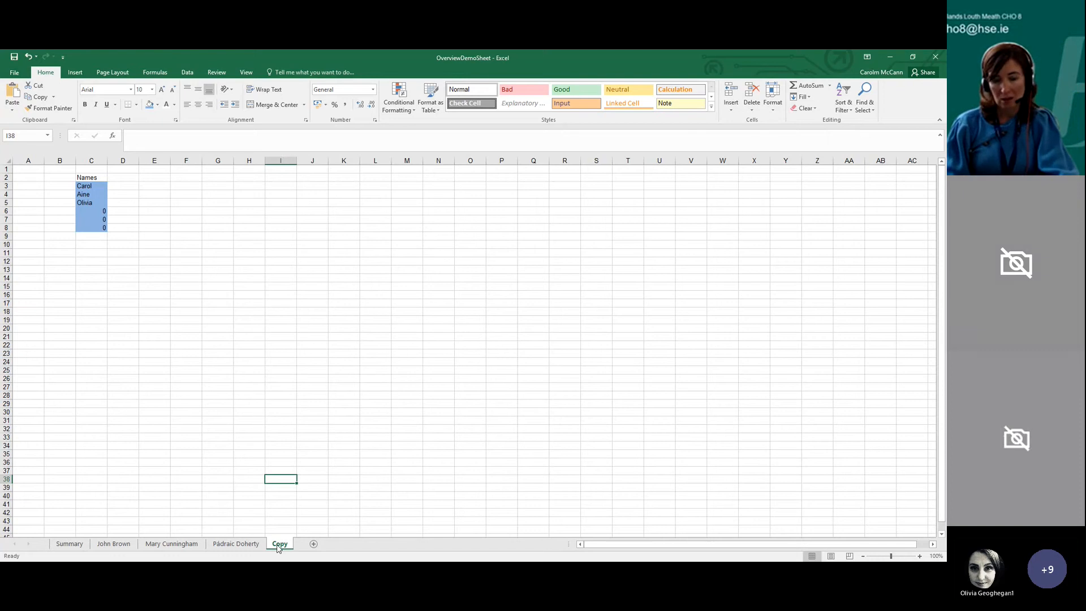
click(850, 507)
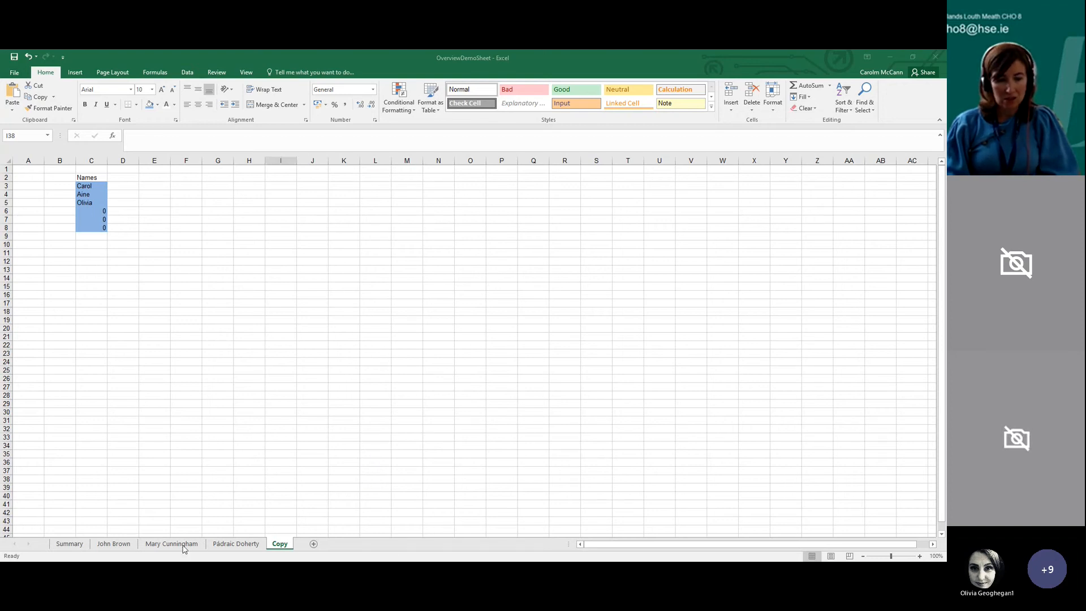
click(187, 487)
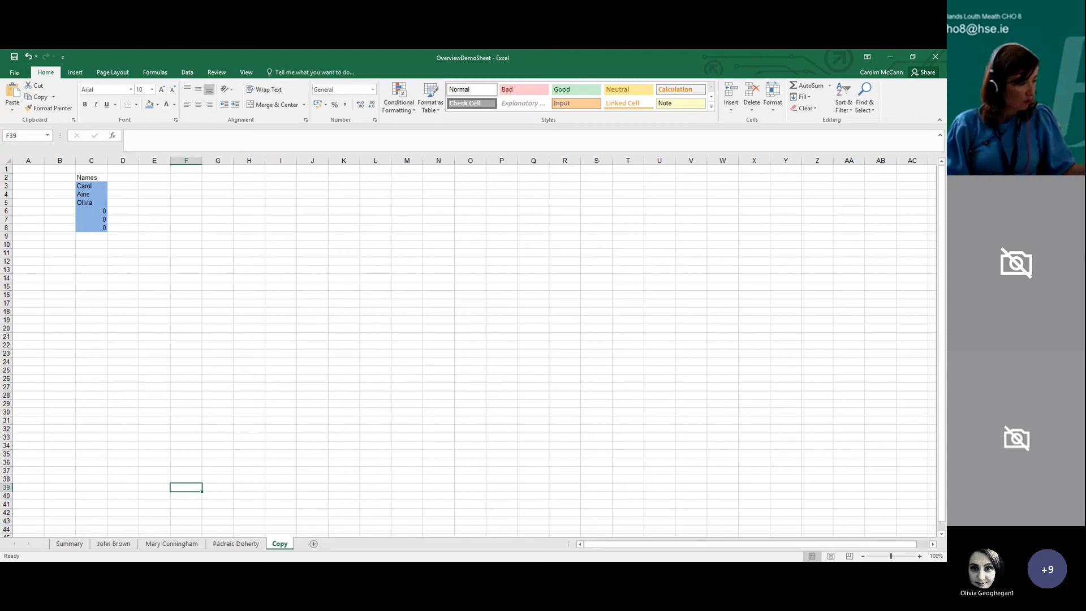
click(340, 564)
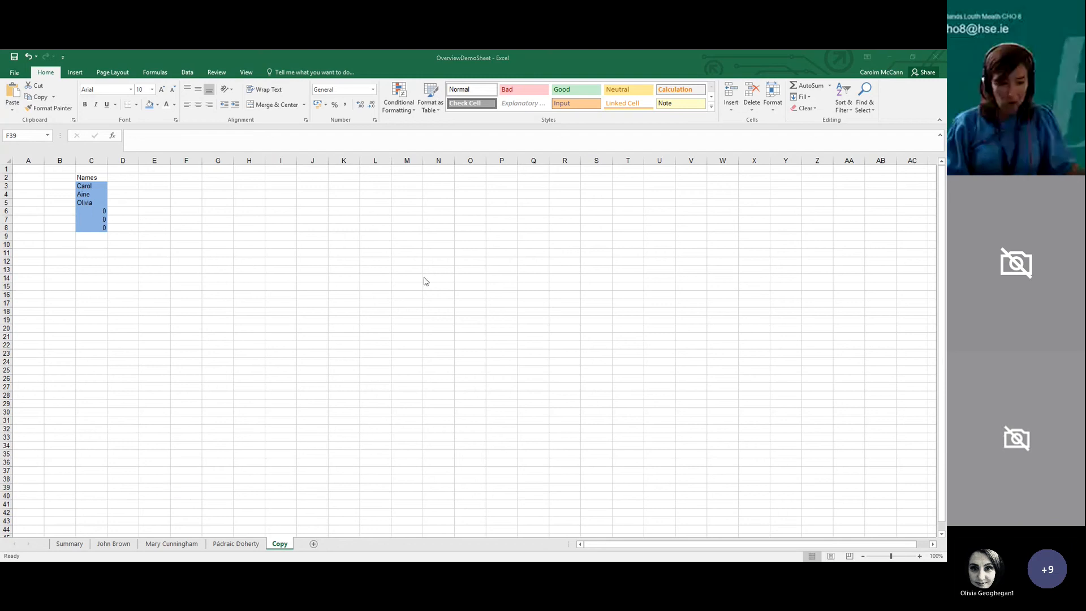